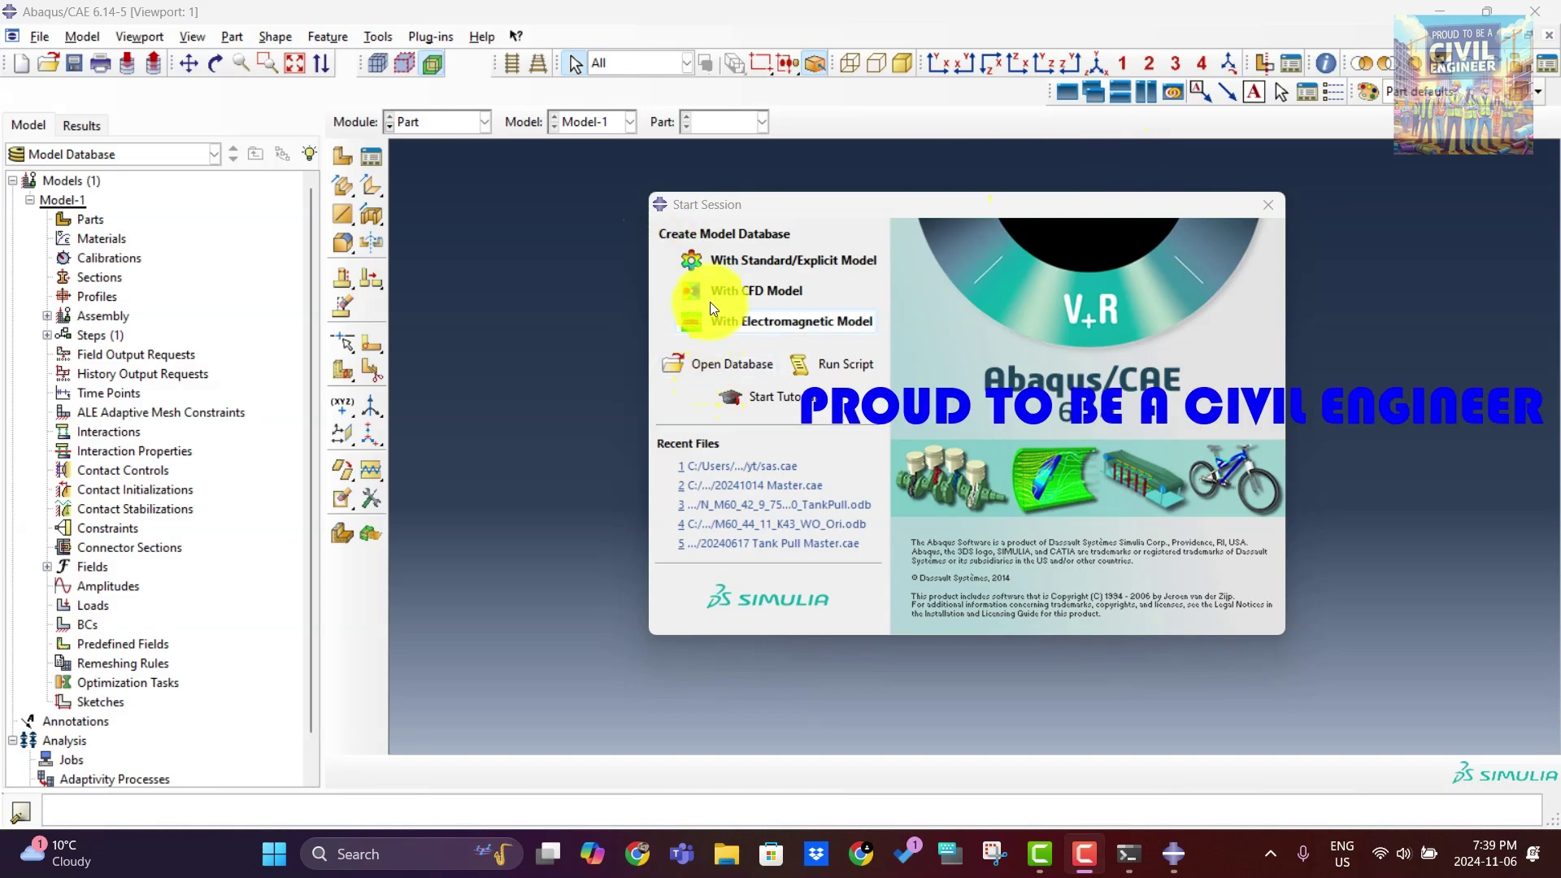
# Create a Standard/Explicit model database and begin saving it in the home directory's "Proud to be a Civil Engineer" folder.
pyautogui.click(726, 260)
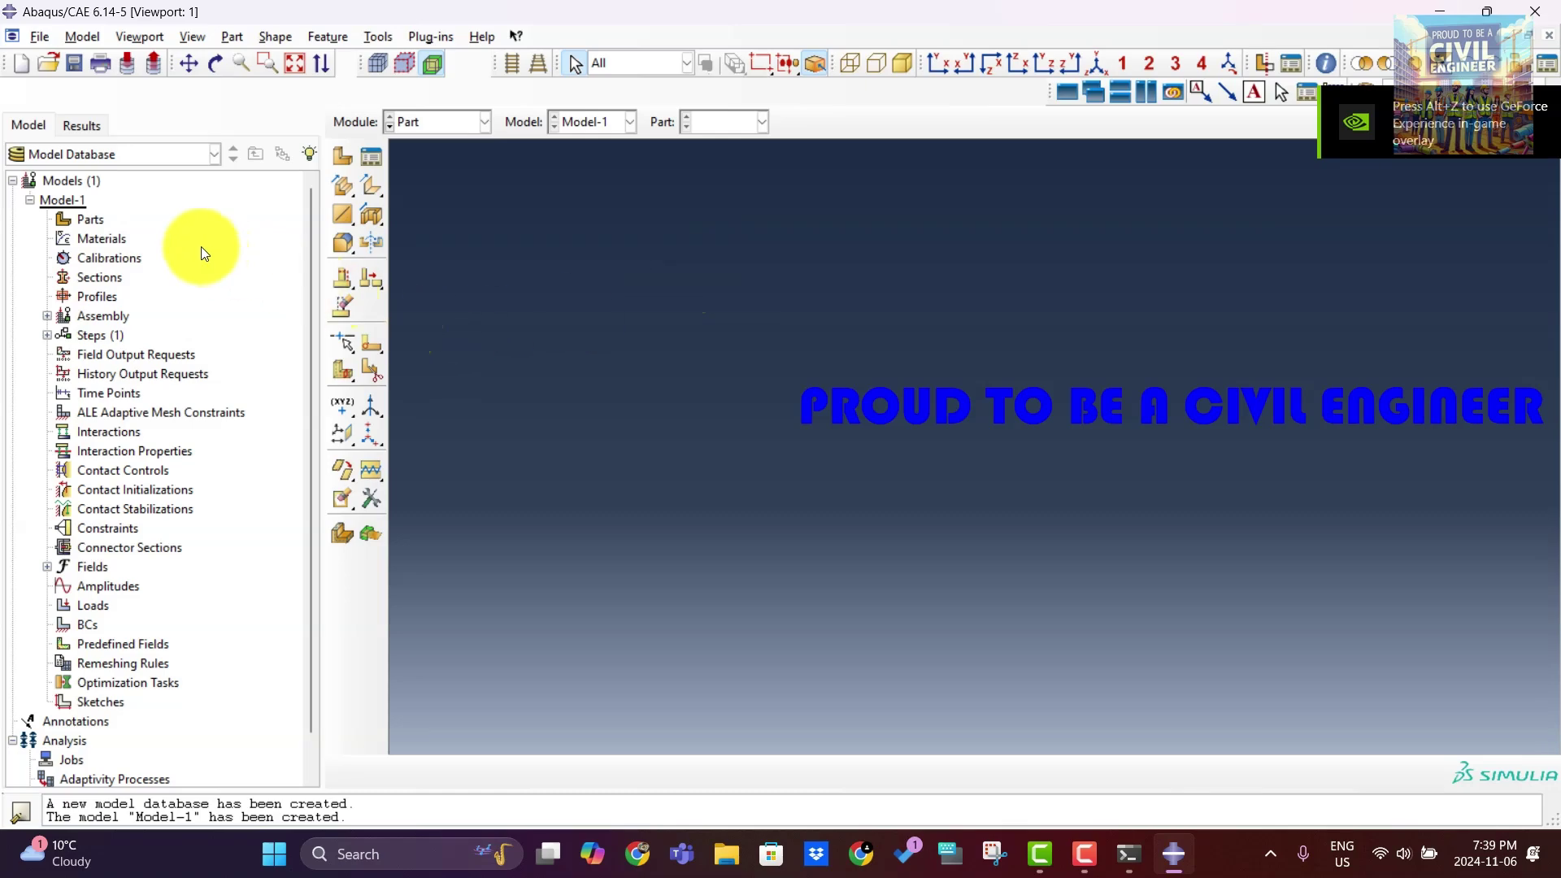
pyautogui.click(38, 41)
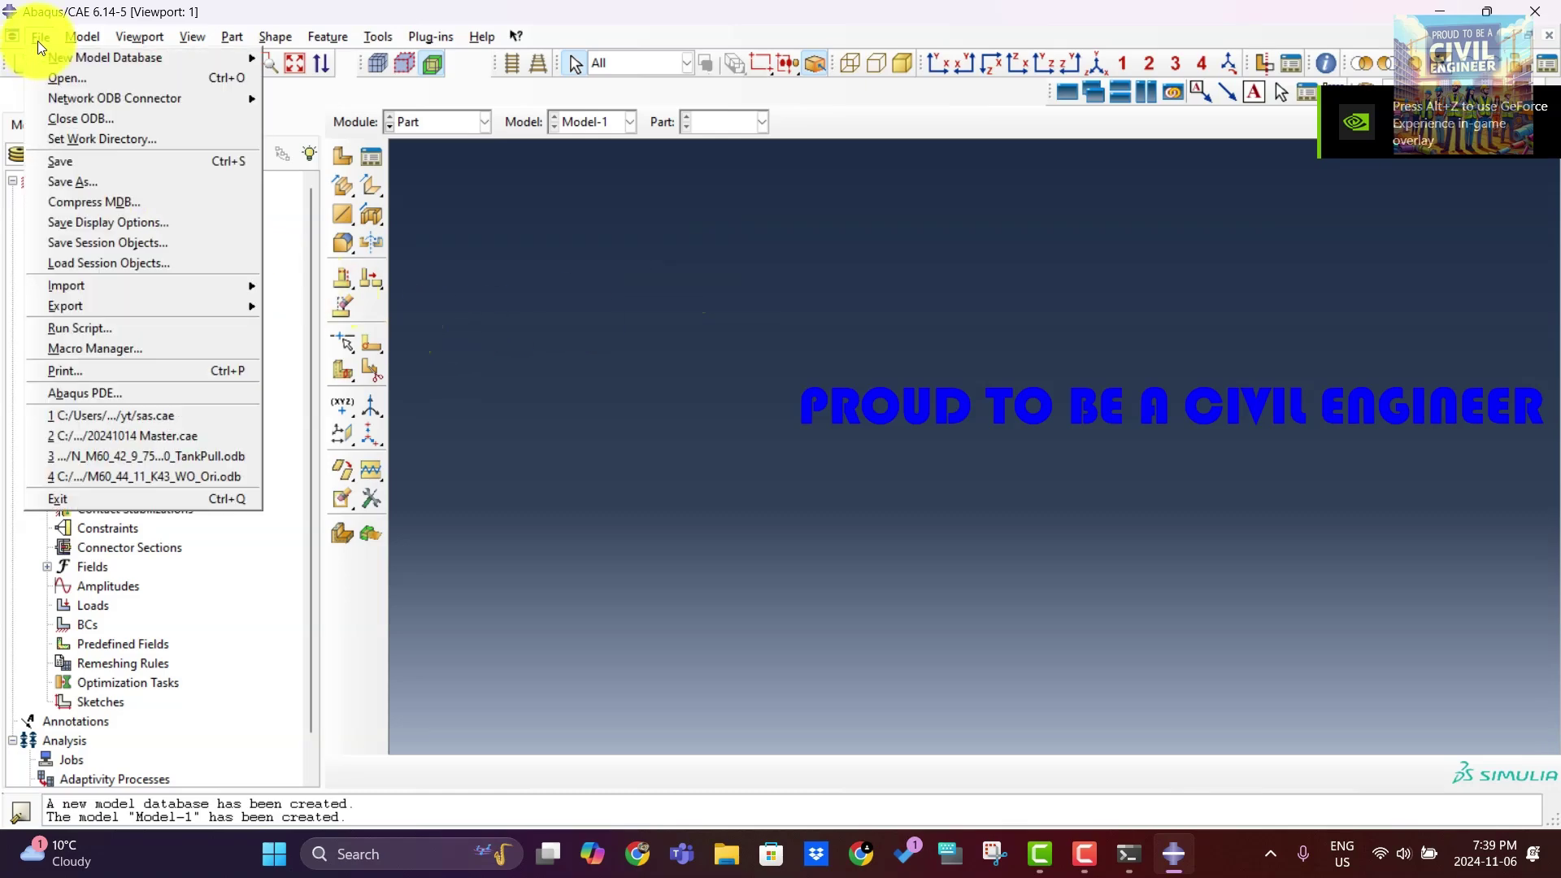
pyautogui.click(91, 181)
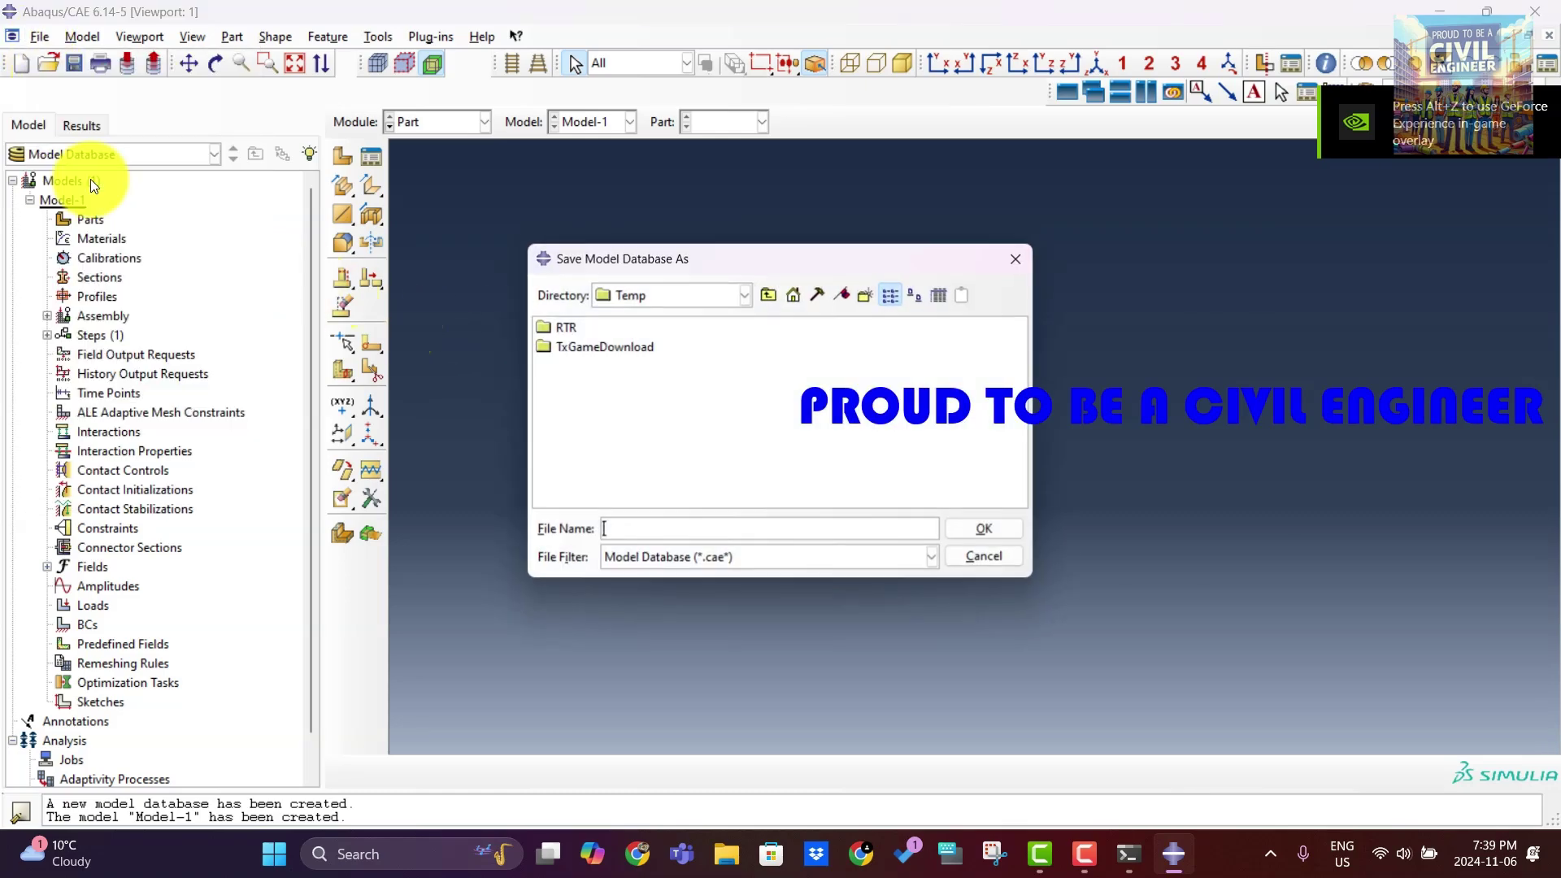
pyautogui.click(793, 296)
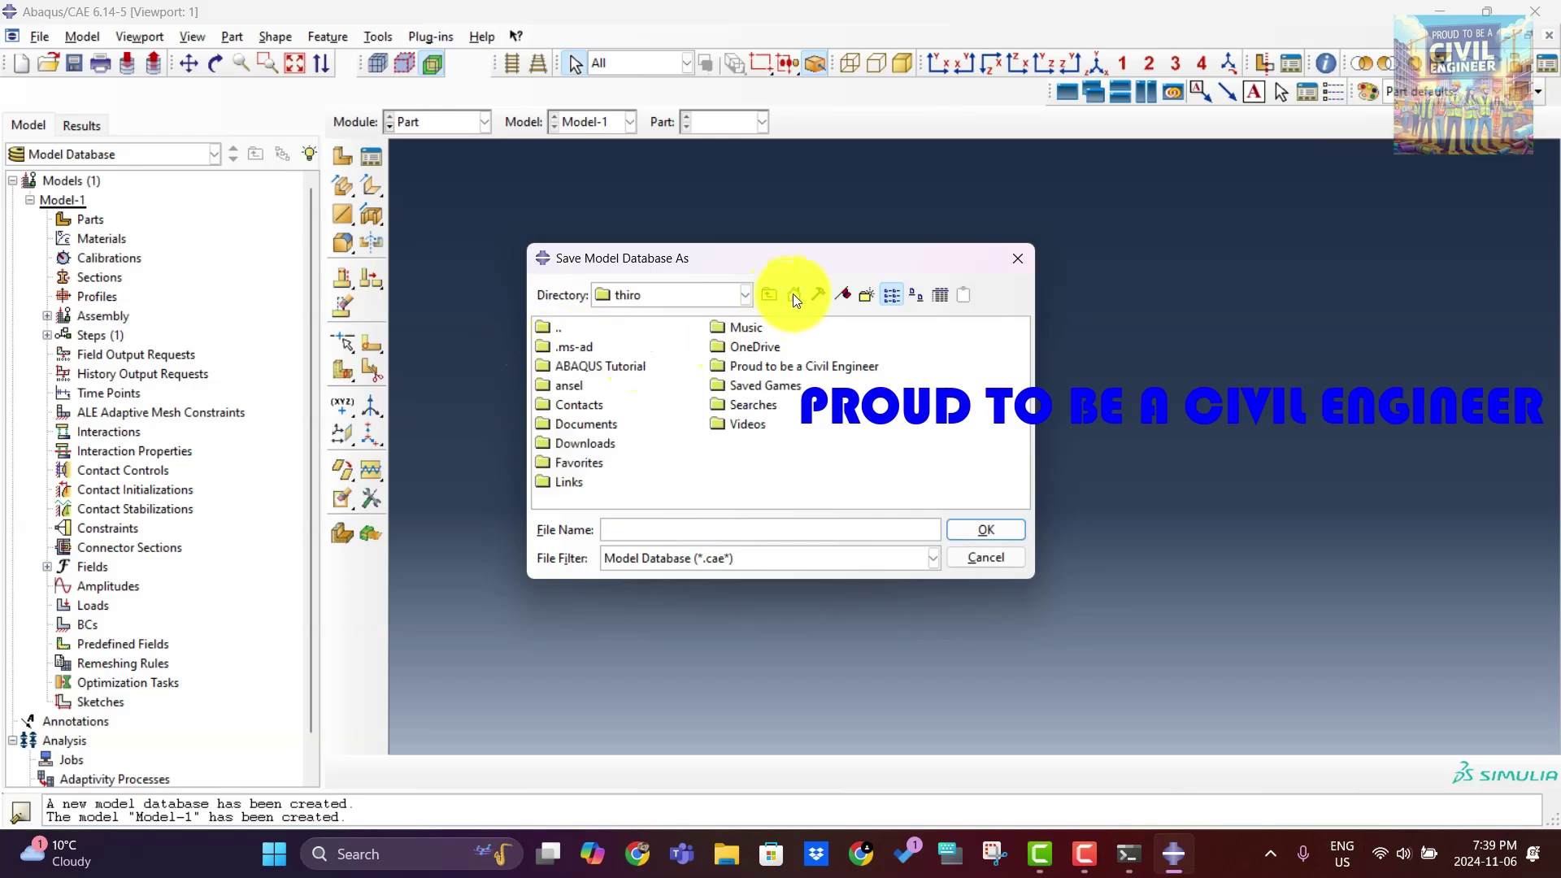
pyautogui.doubleClick(763, 369)
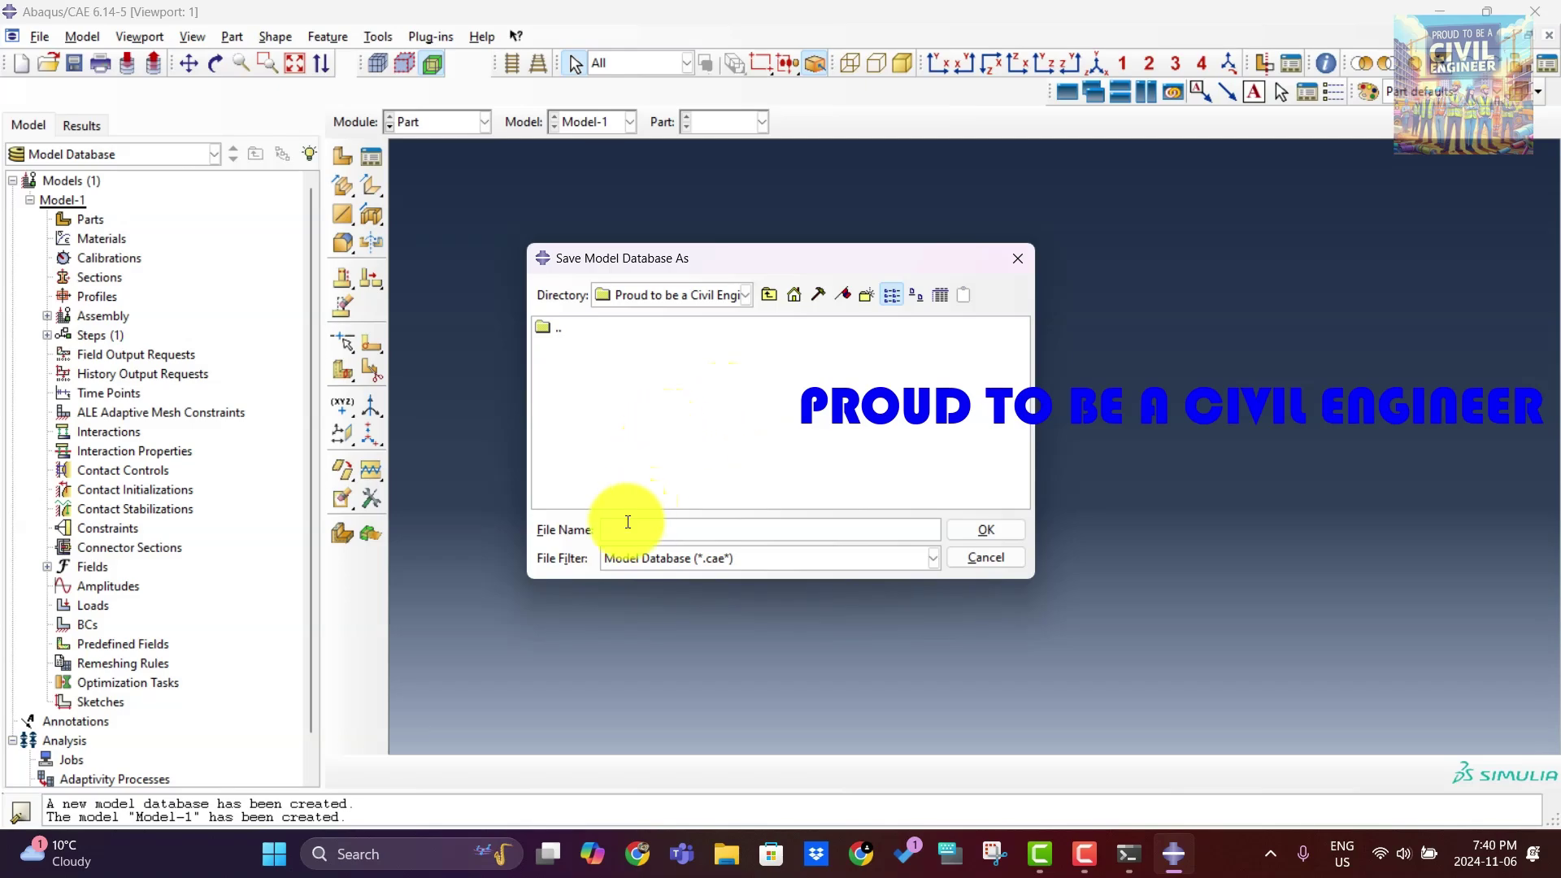
# Create a new directory named Abaqus inside the "Proud to be a Civil Engineer" folder.
pyautogui.click(865, 295)
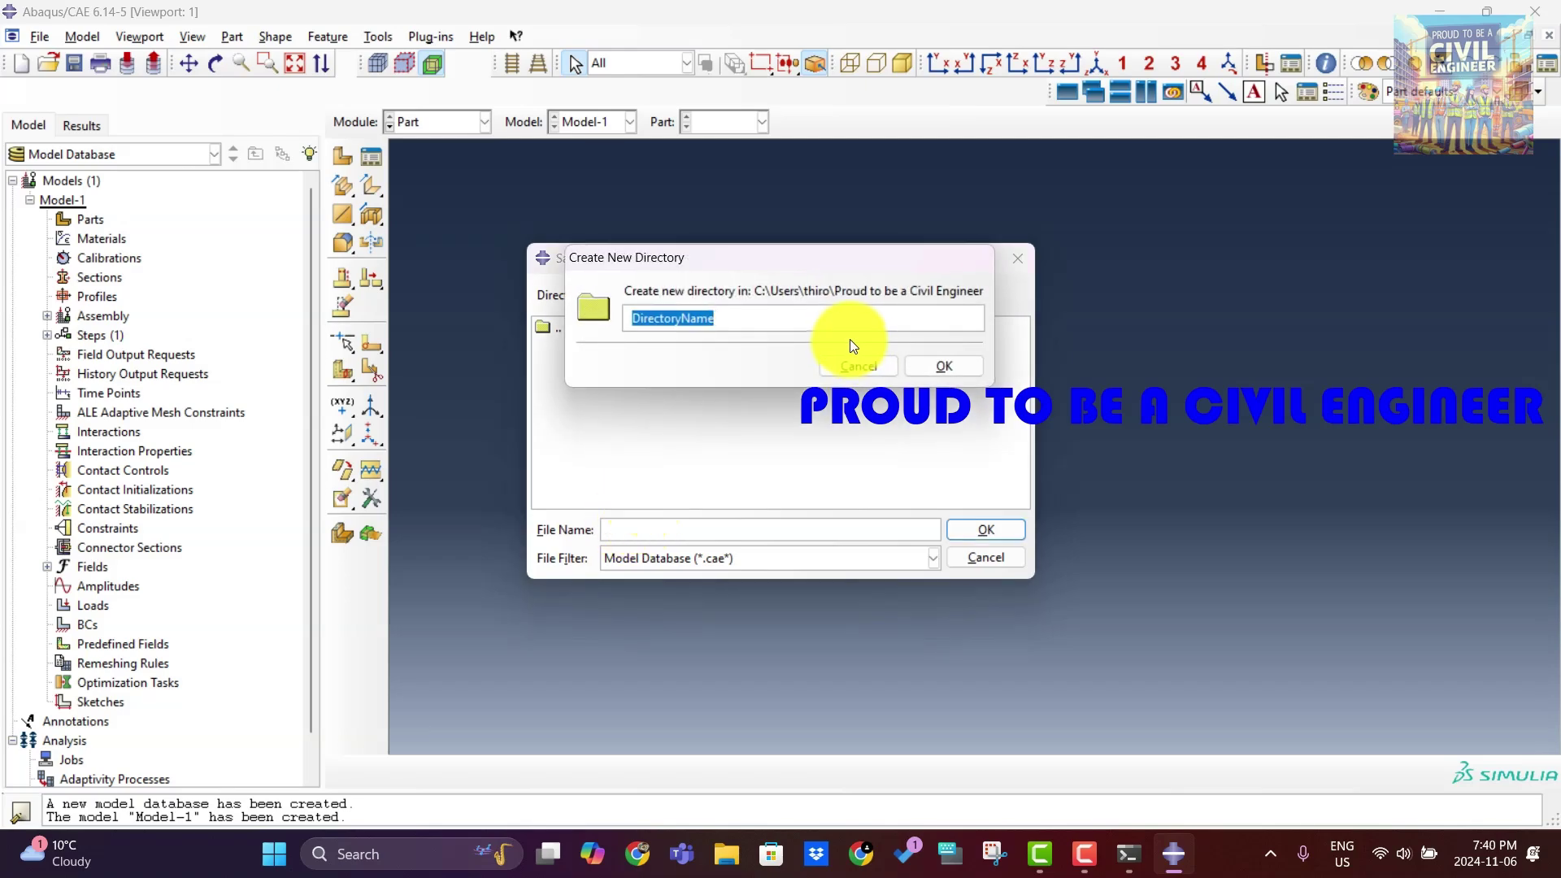
pyautogui.write('Abaqus')
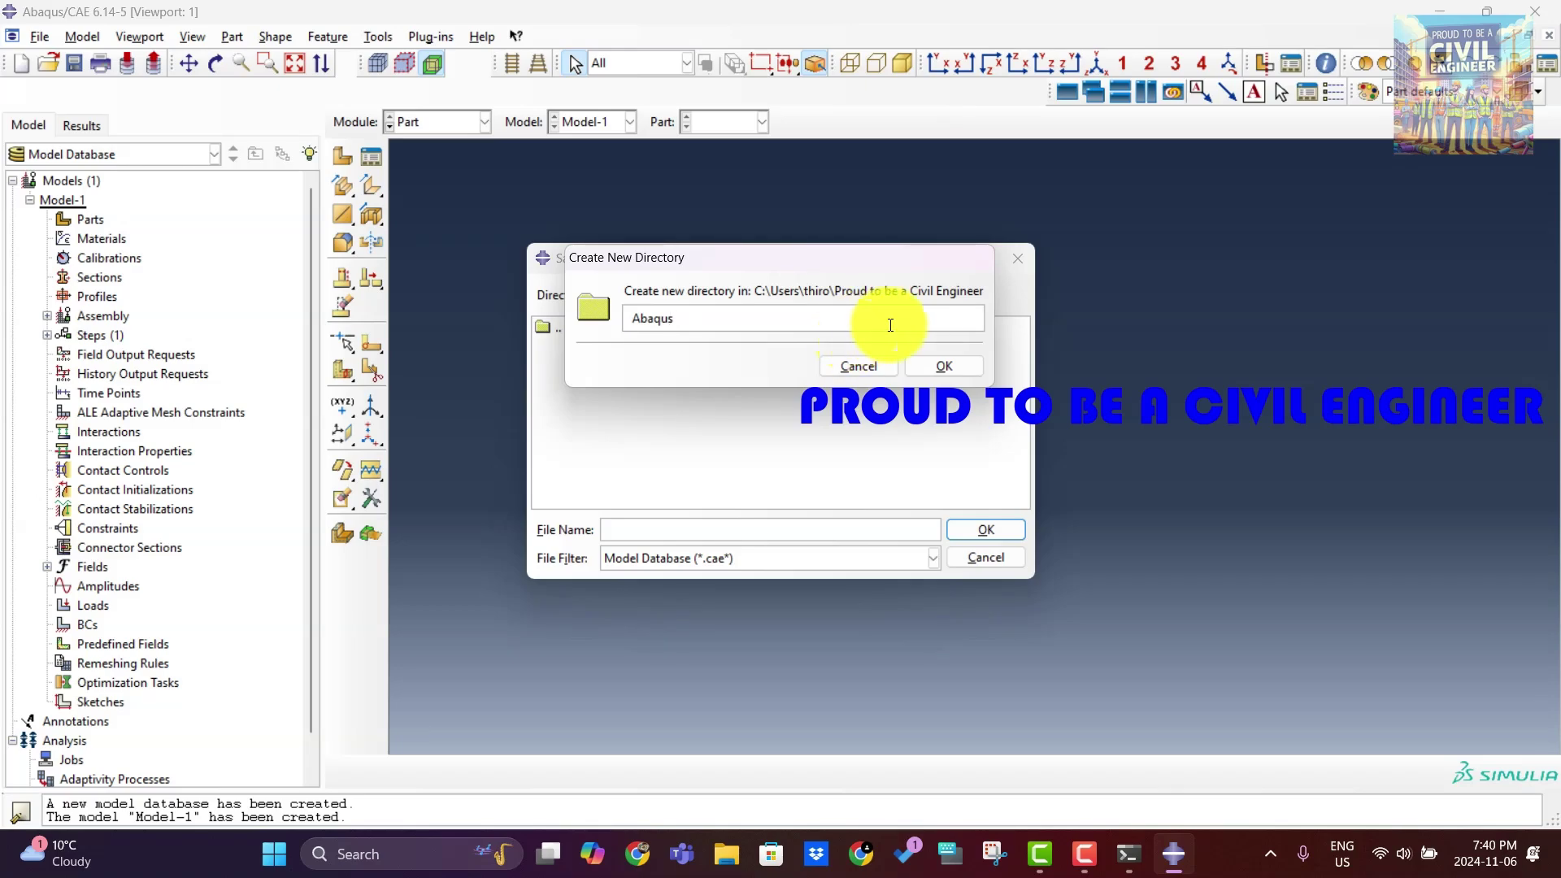
pyautogui.click(937, 363)
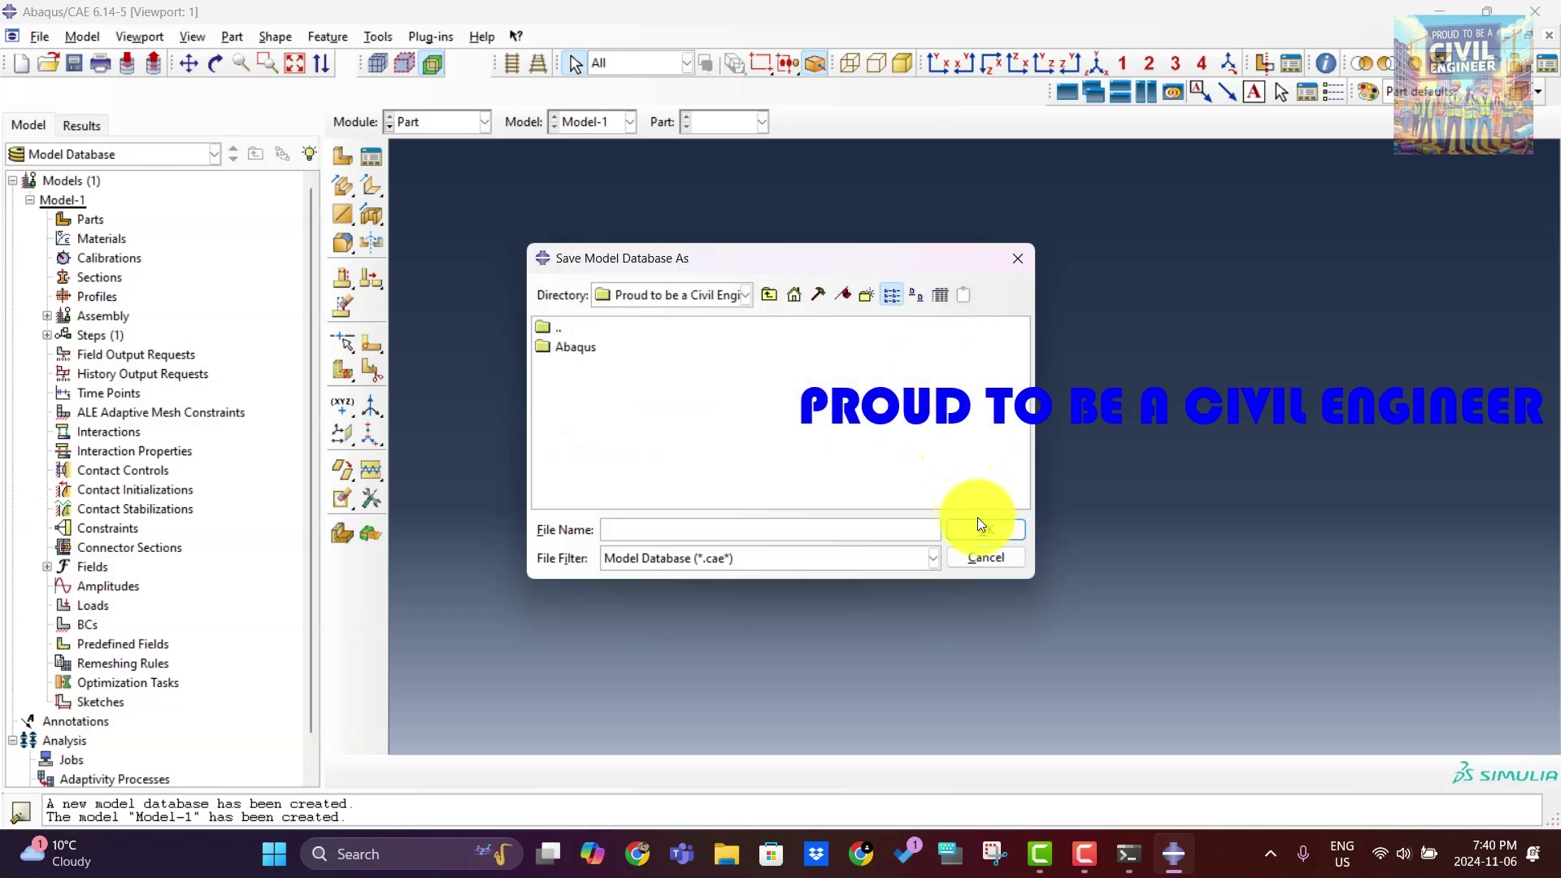
# Save the model database as "Geostatic Step" in the "Proud to be a Civil Engineer" folder.
pyautogui.click(576, 348)
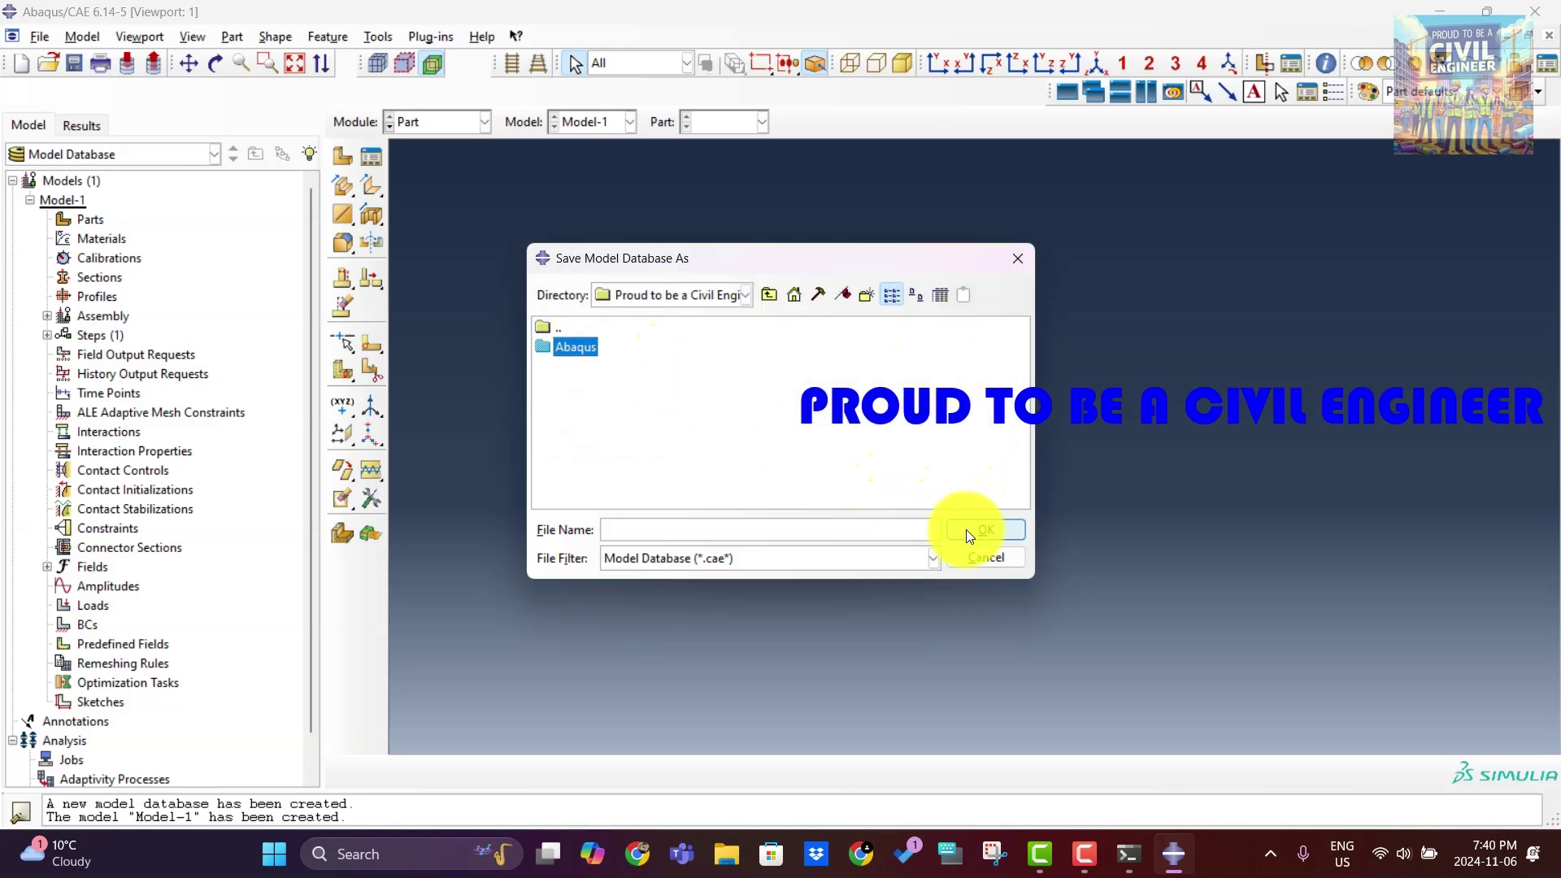
pyautogui.click(872, 530)
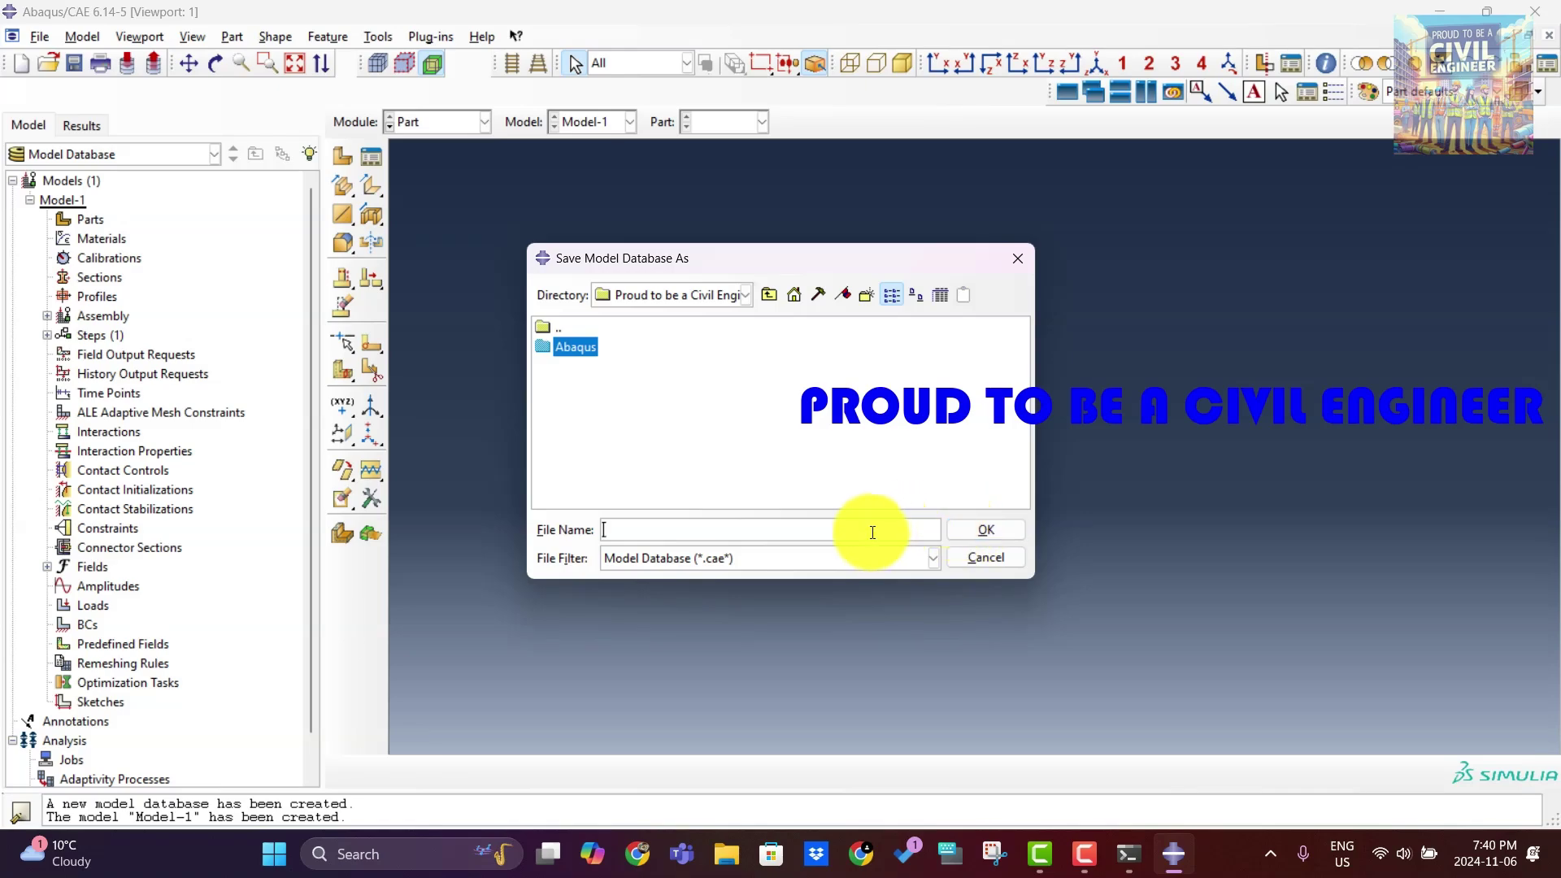
pyautogui.write('Geostatic Step')
pyautogui.click(985, 529)
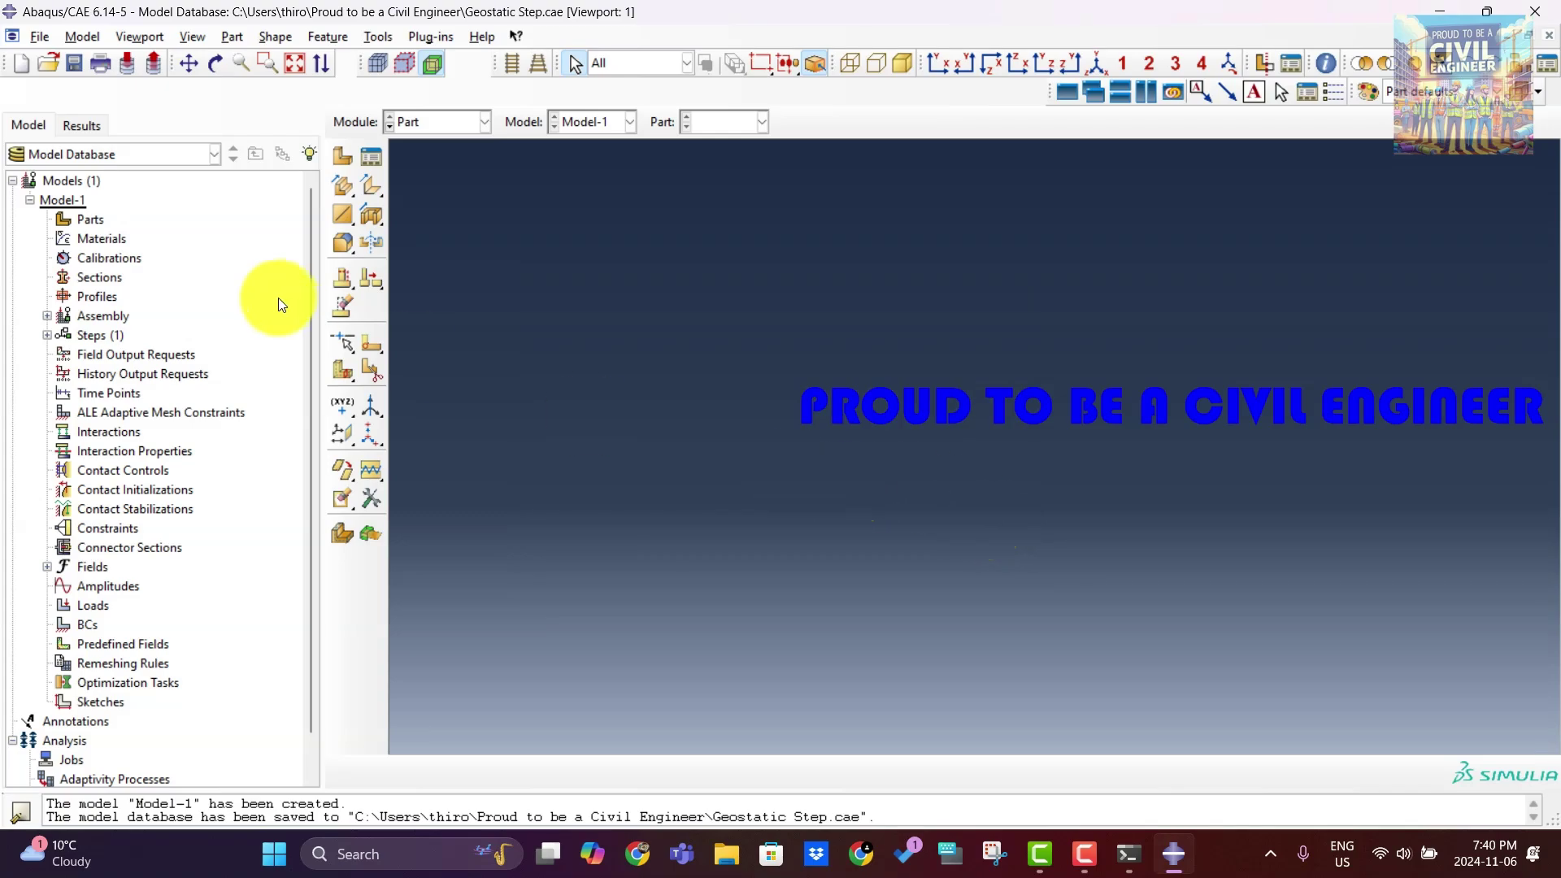
# Set the work directory to the Abaqus folder inside "Proud to be a Civil Engineer".
pyautogui.click(39, 37)
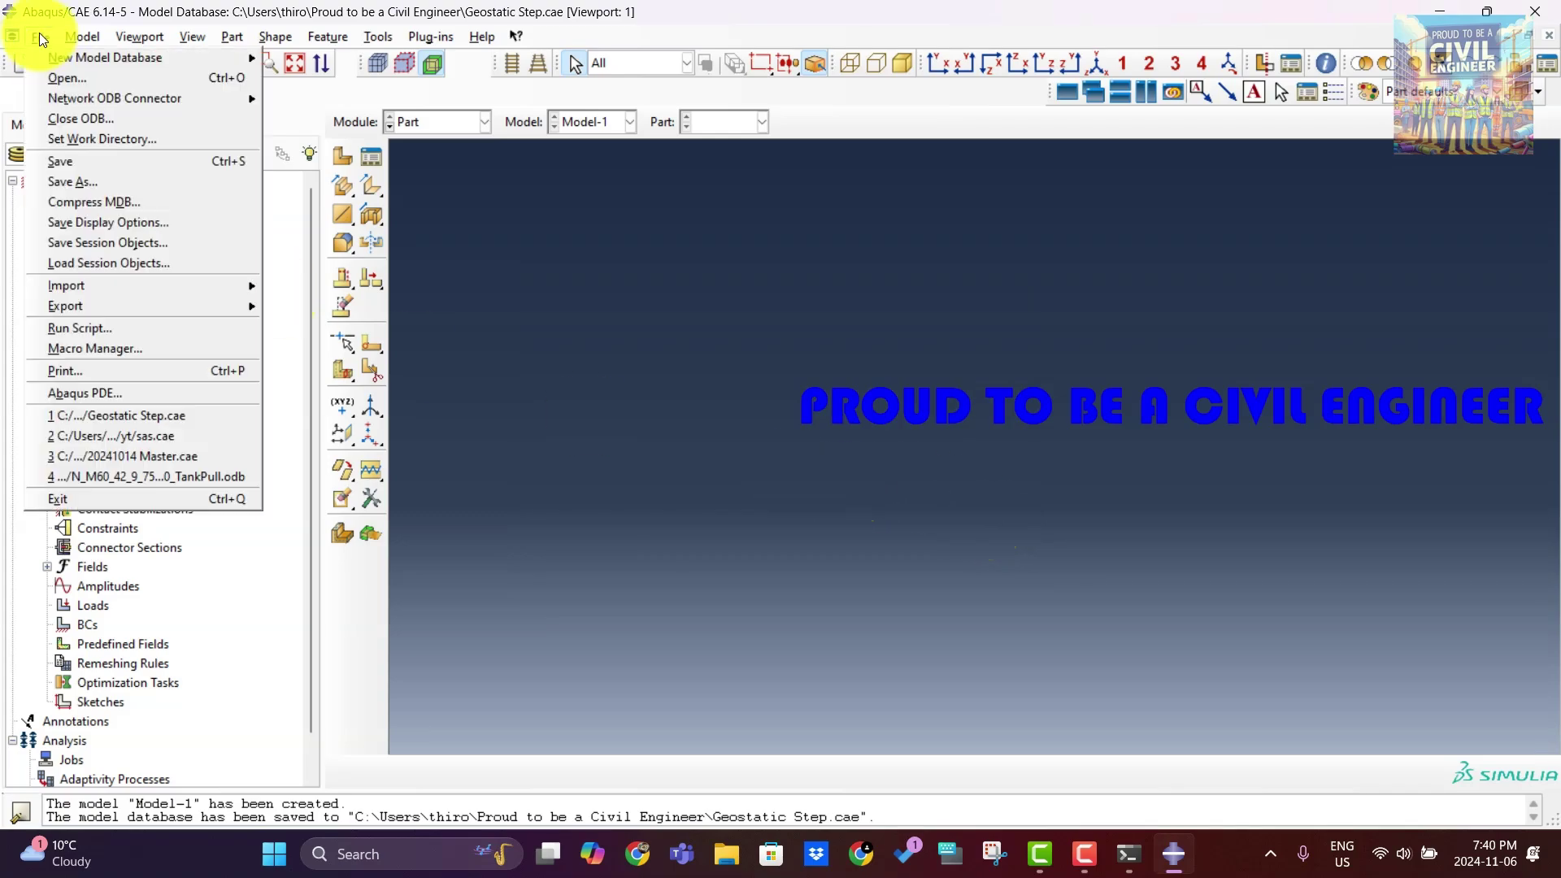
pyautogui.click(77, 138)
pyautogui.click(902, 420)
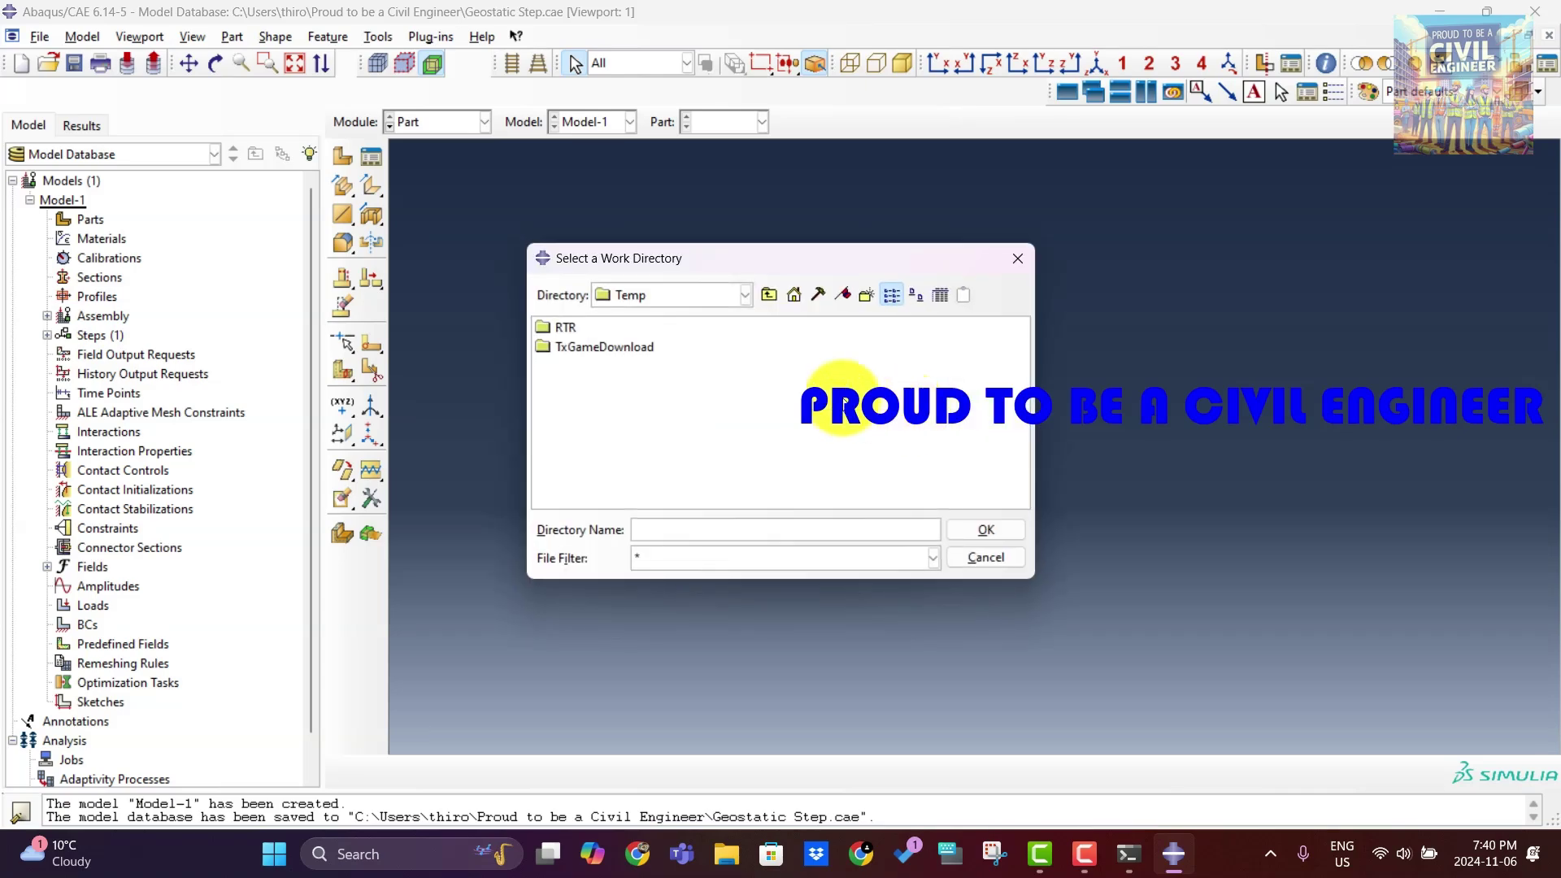
pyautogui.click(783, 300)
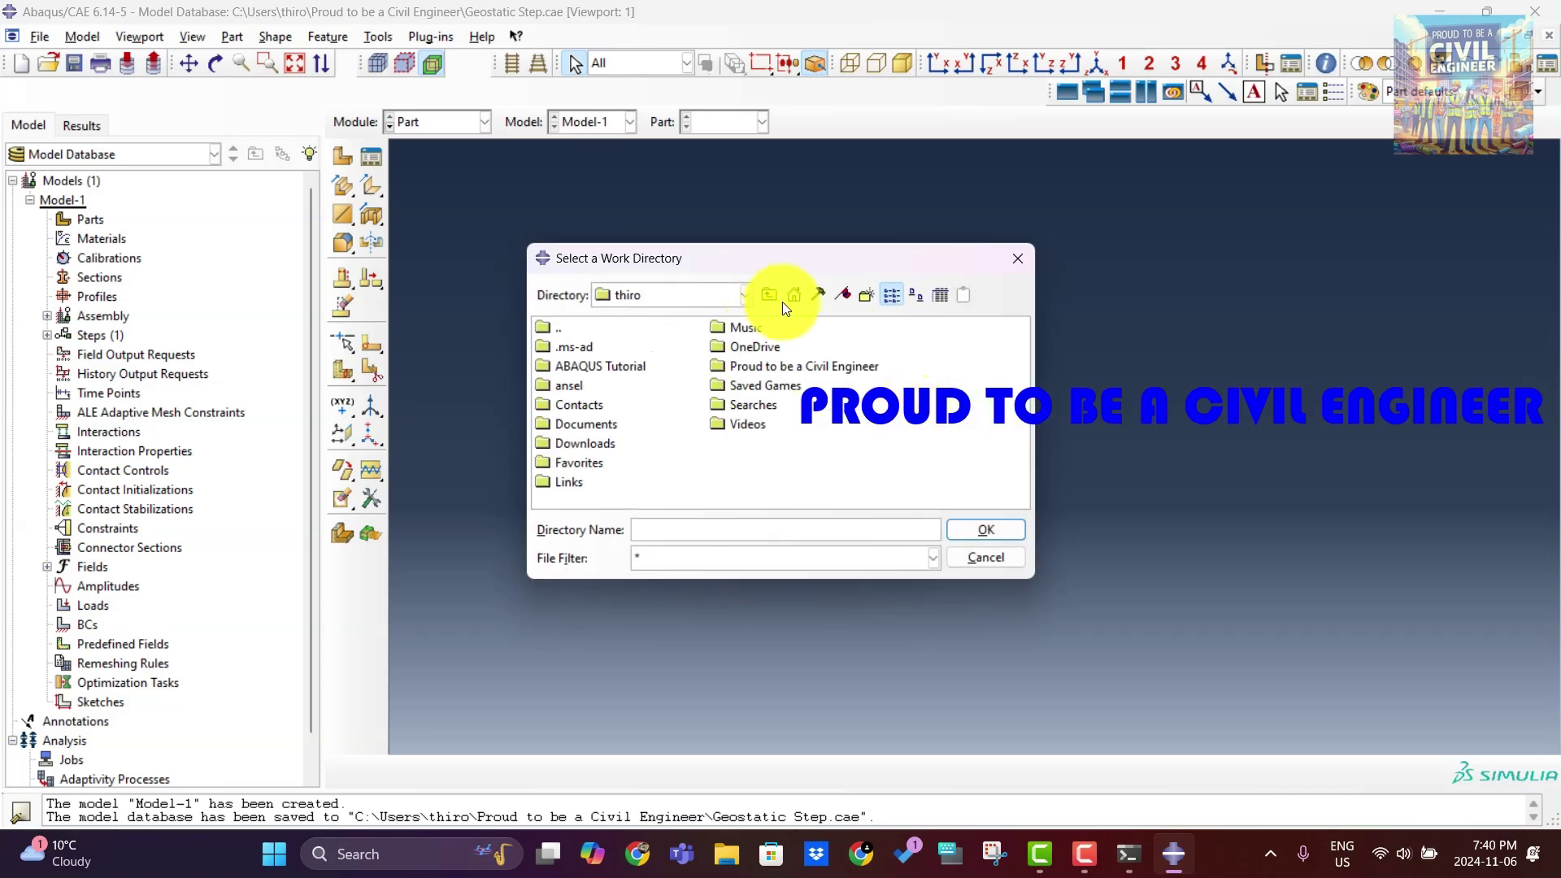
pyautogui.doubleClick(774, 360)
pyautogui.click(574, 349)
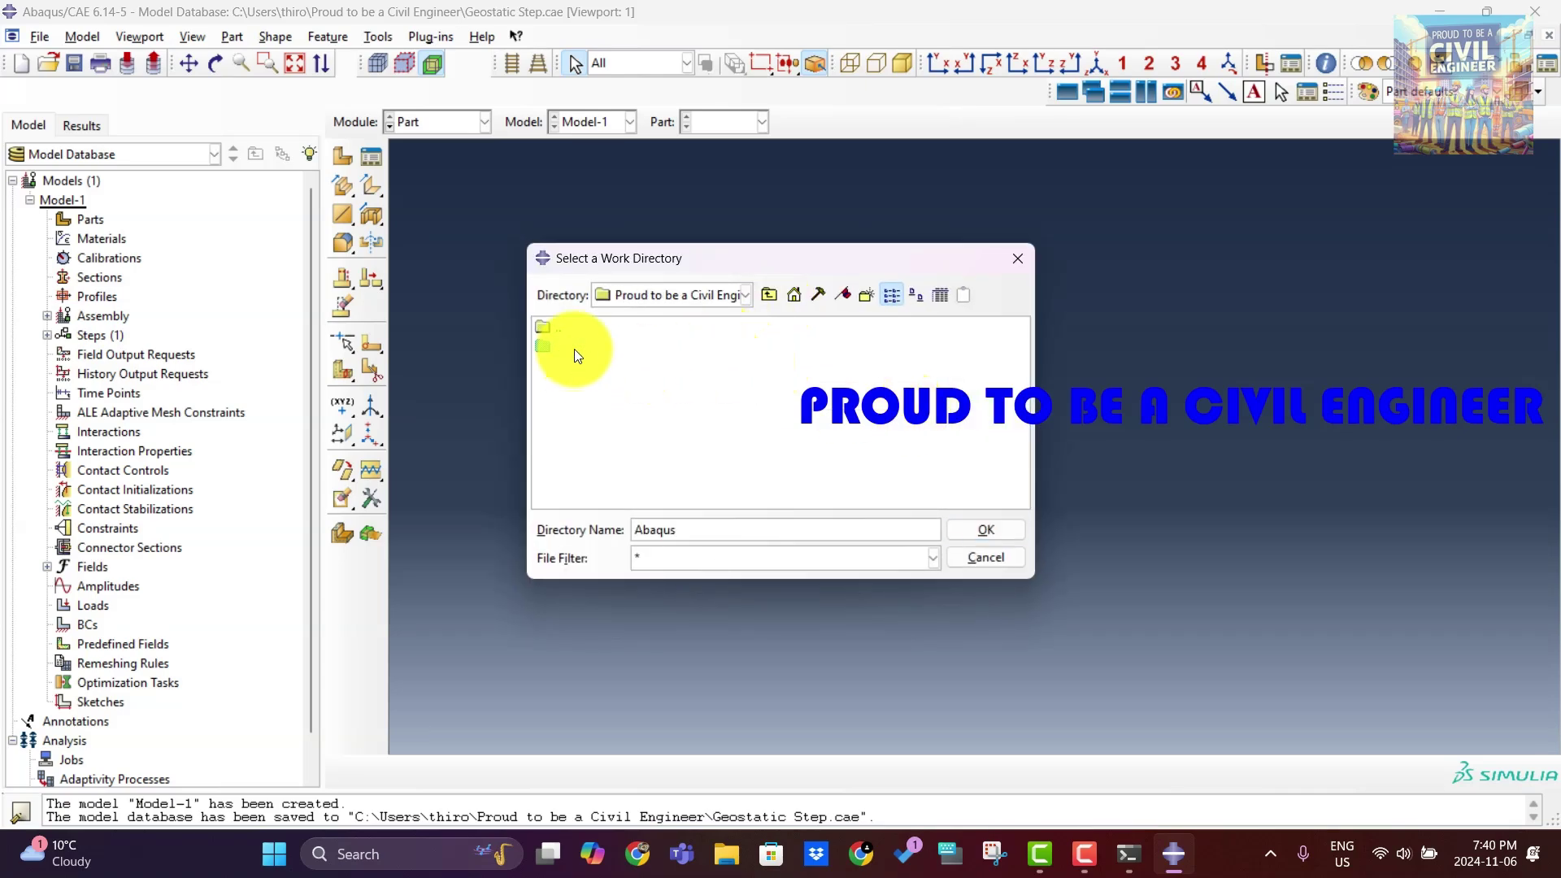
pyautogui.click(995, 532)
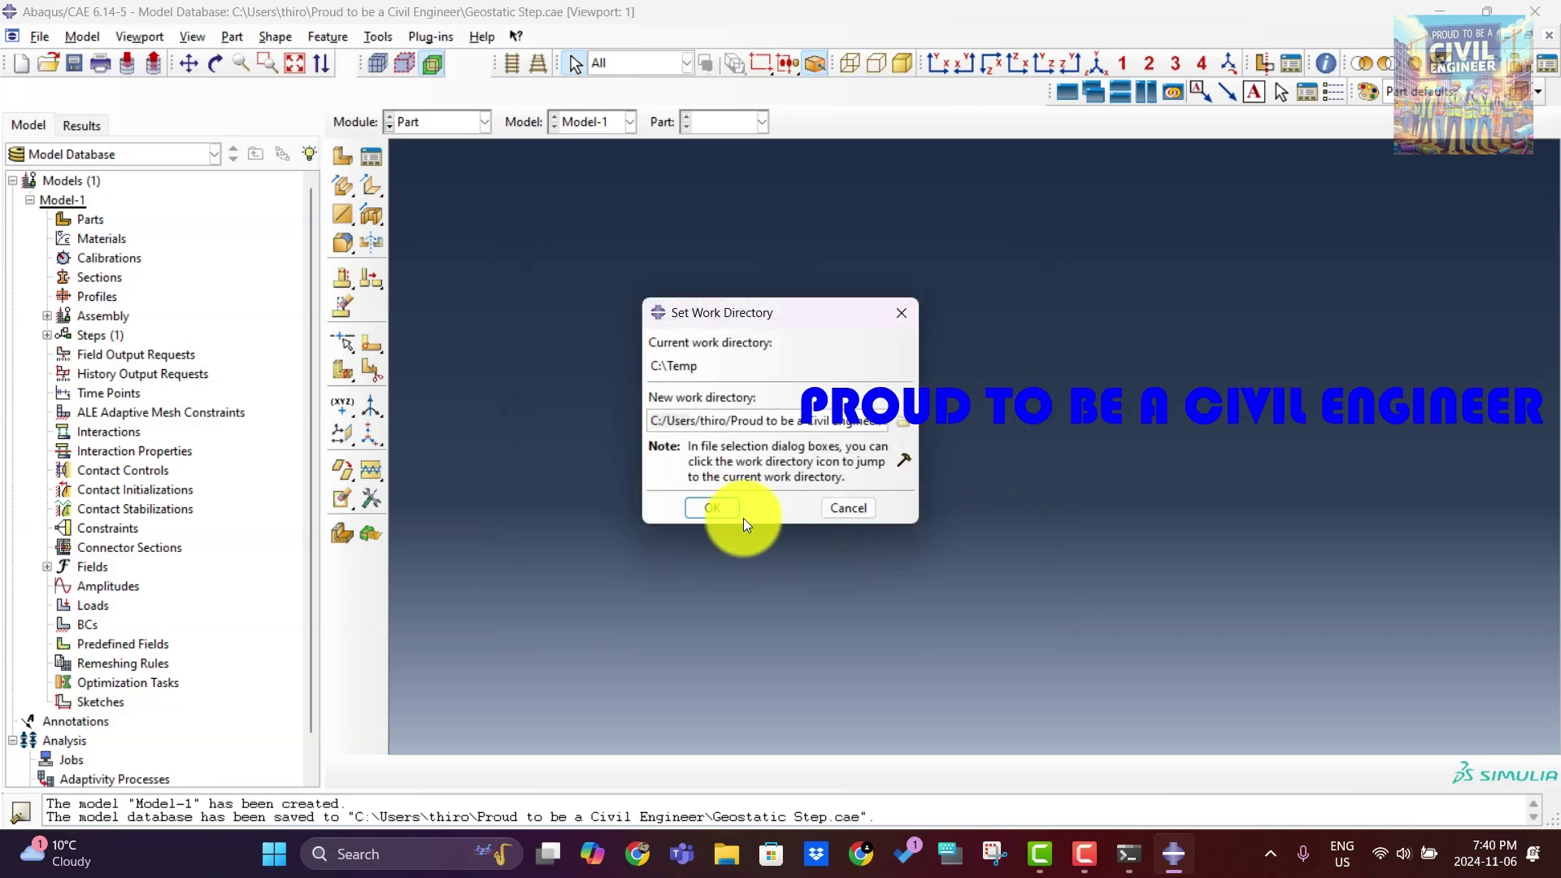
pyautogui.click(718, 512)
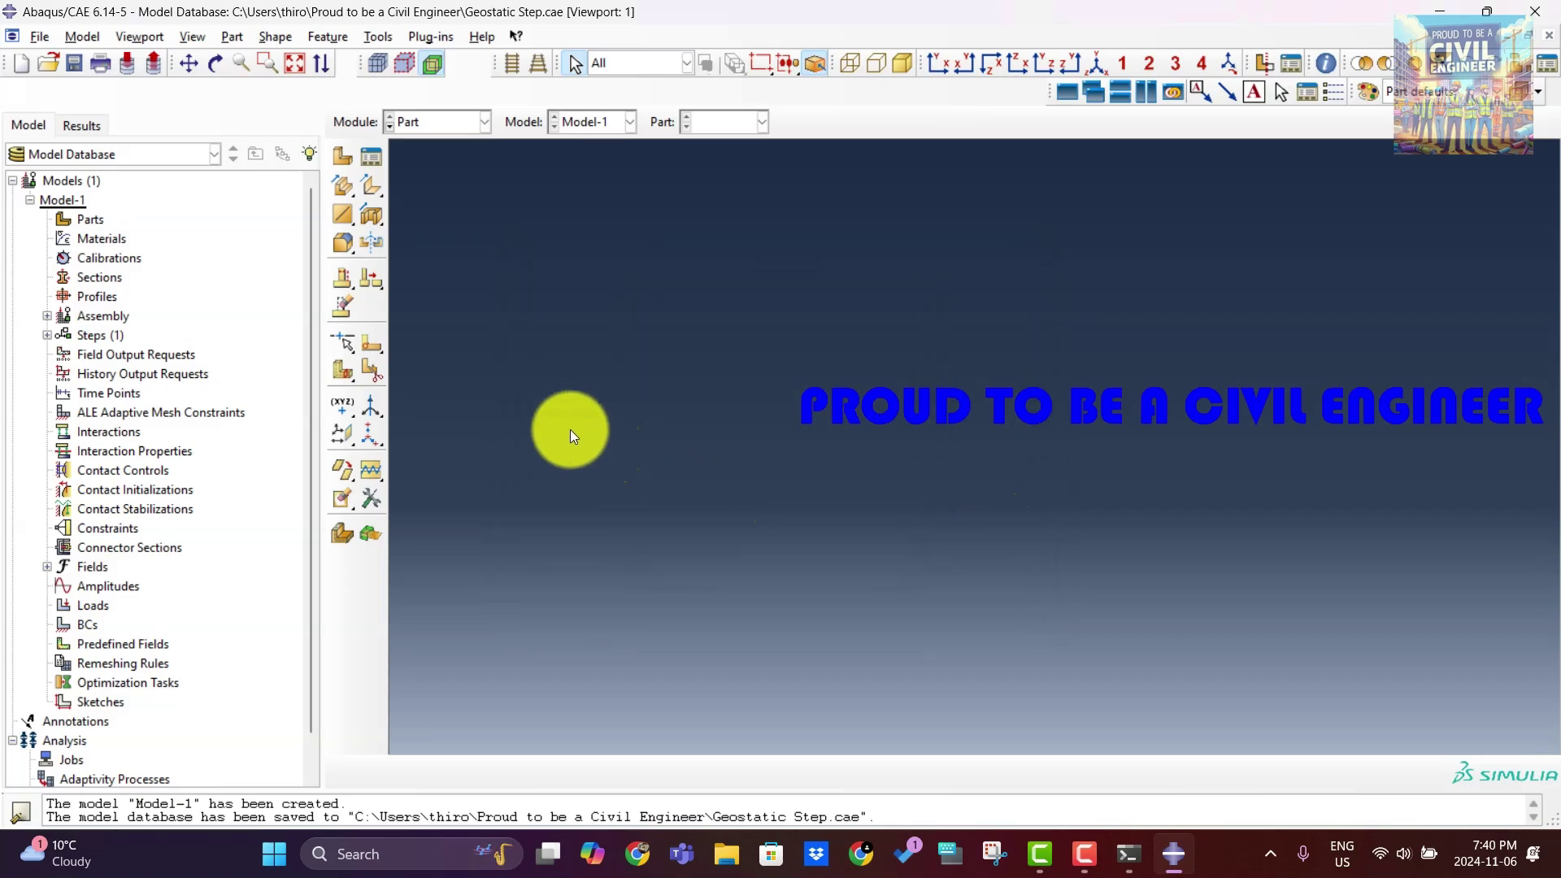
# Create a 3D deformable solid extrusion part named "Soil Block" with an approximate size of 10000.
pyautogui.click(369, 154)
pyautogui.click(492, 147)
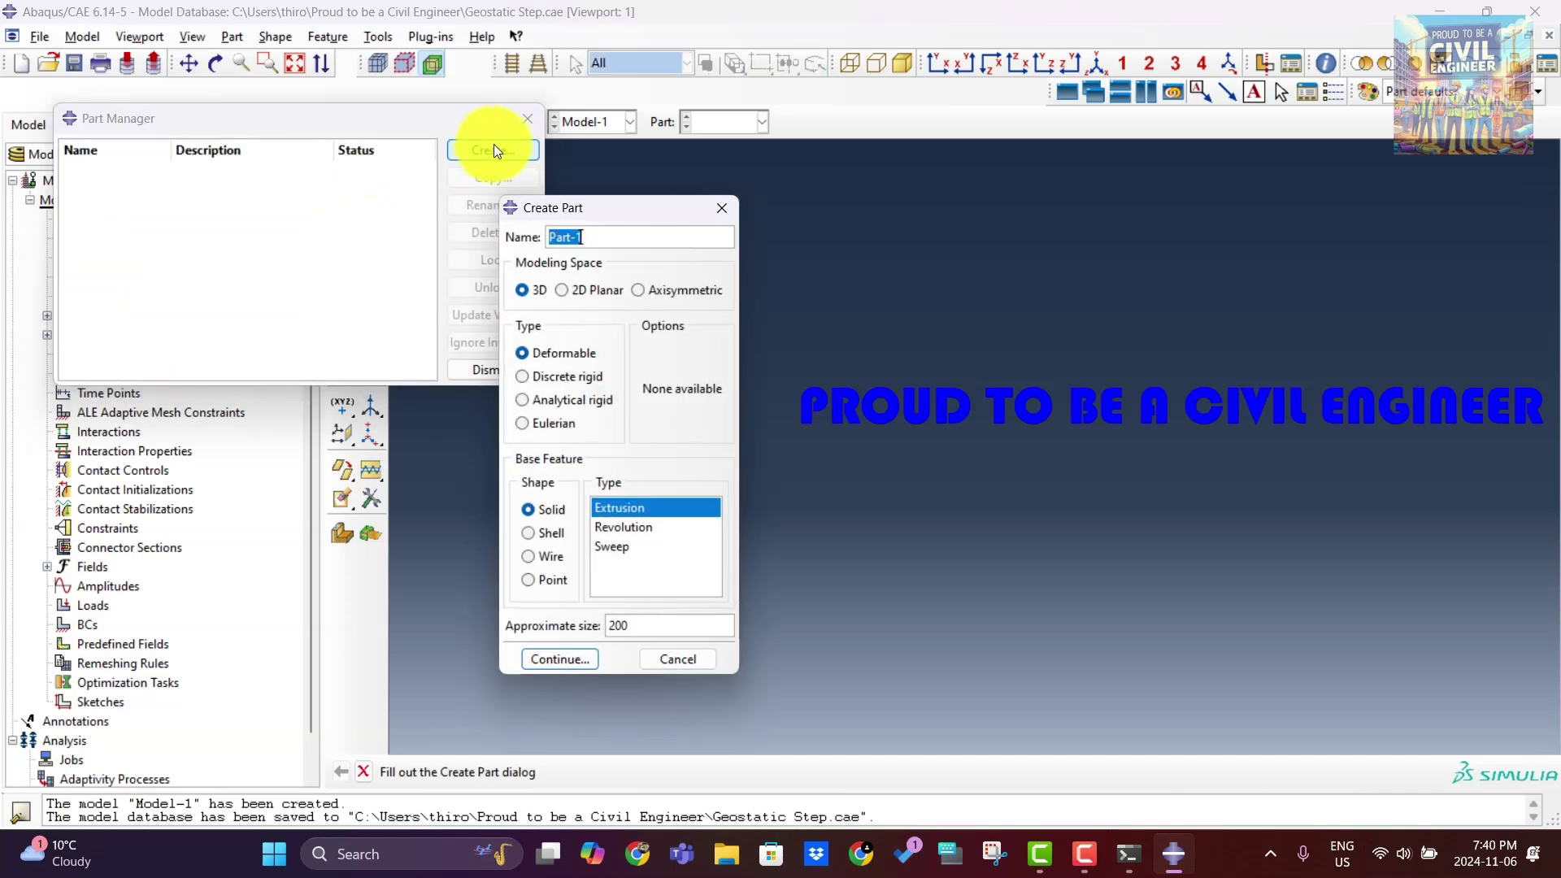
pyautogui.write('Soil Block')
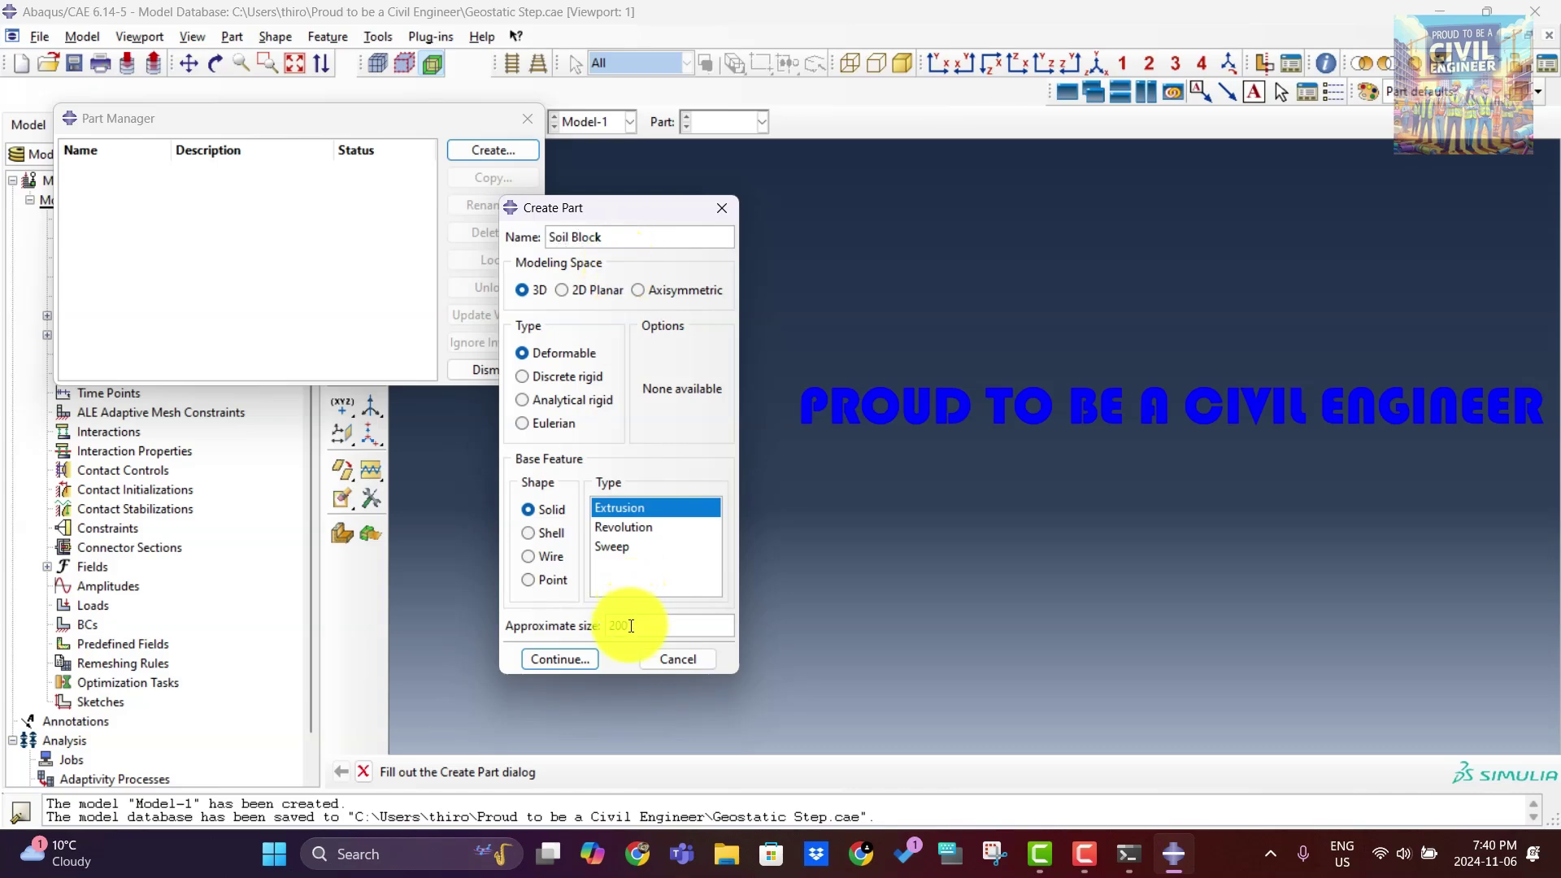
pyautogui.doubleClick(626, 623)
pyautogui.write('10000')
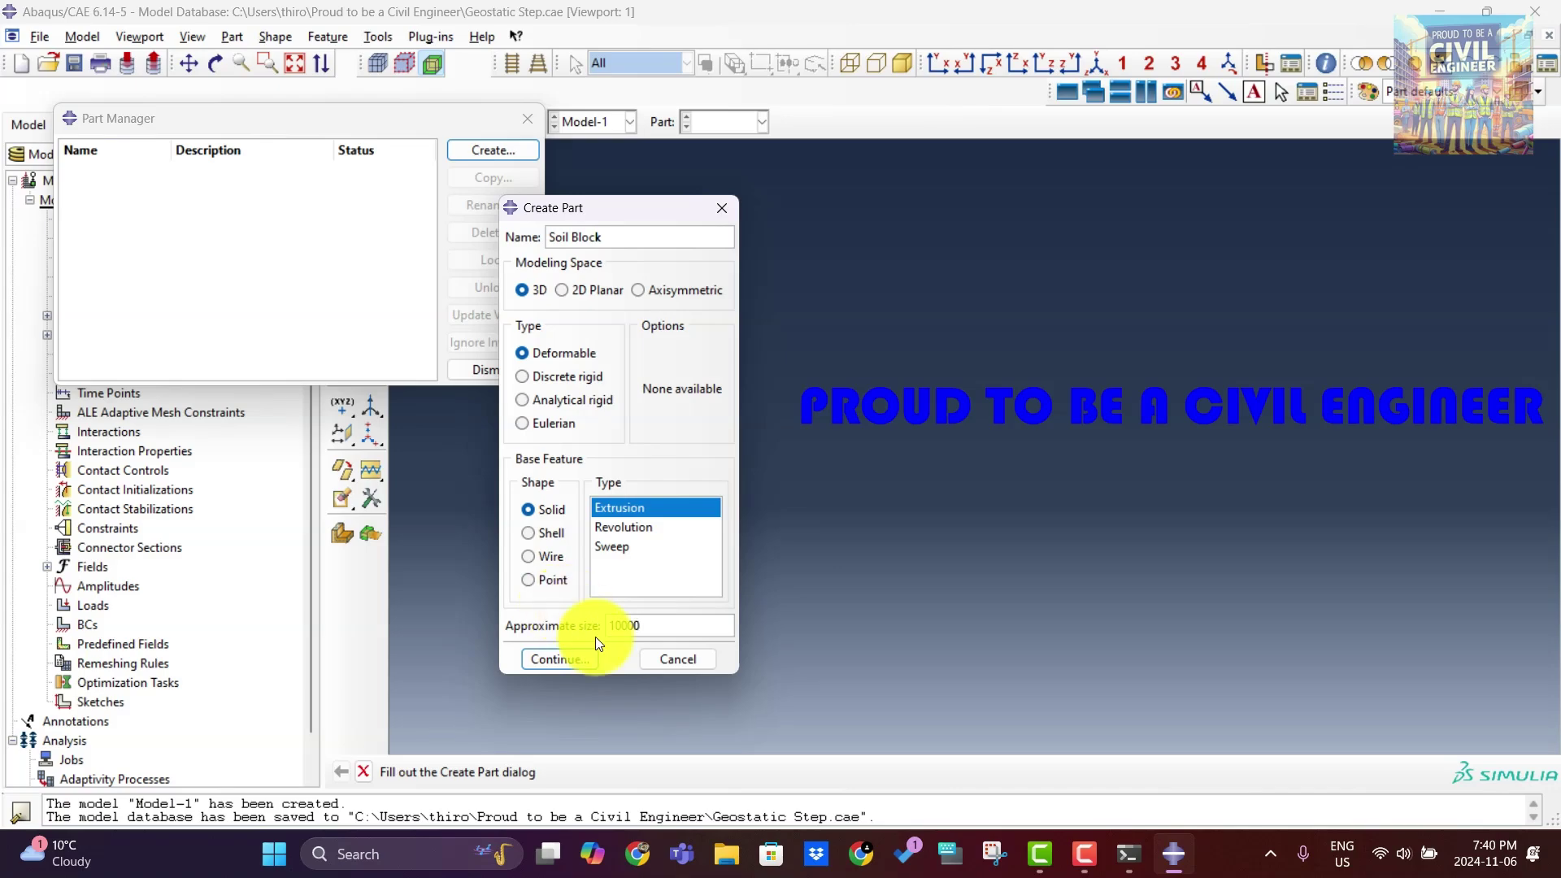
pyautogui.click(559, 658)
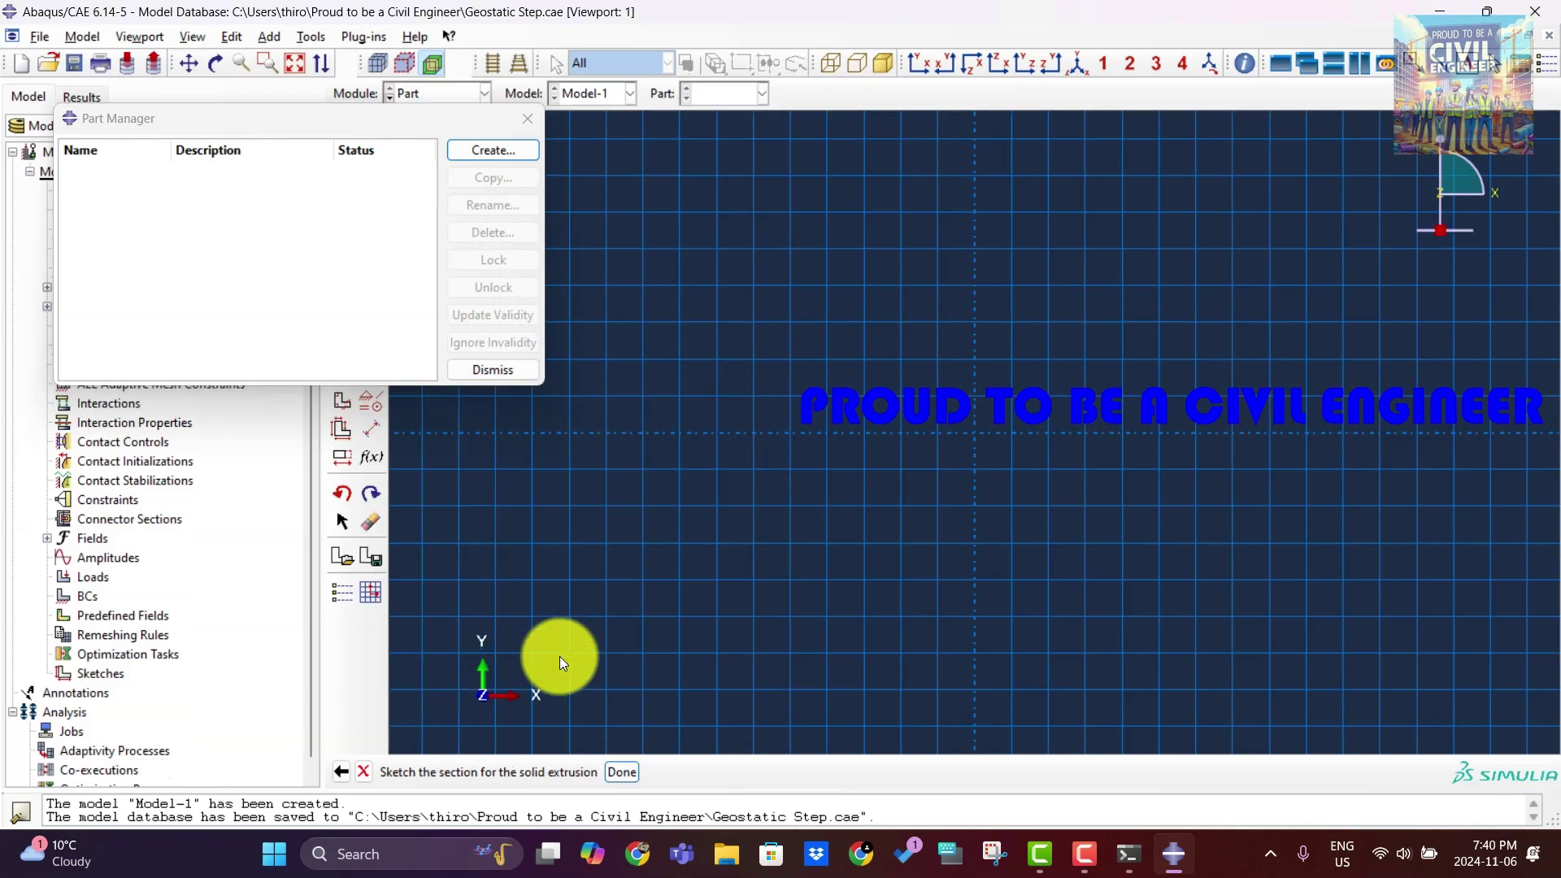
pyautogui.click(526, 122)
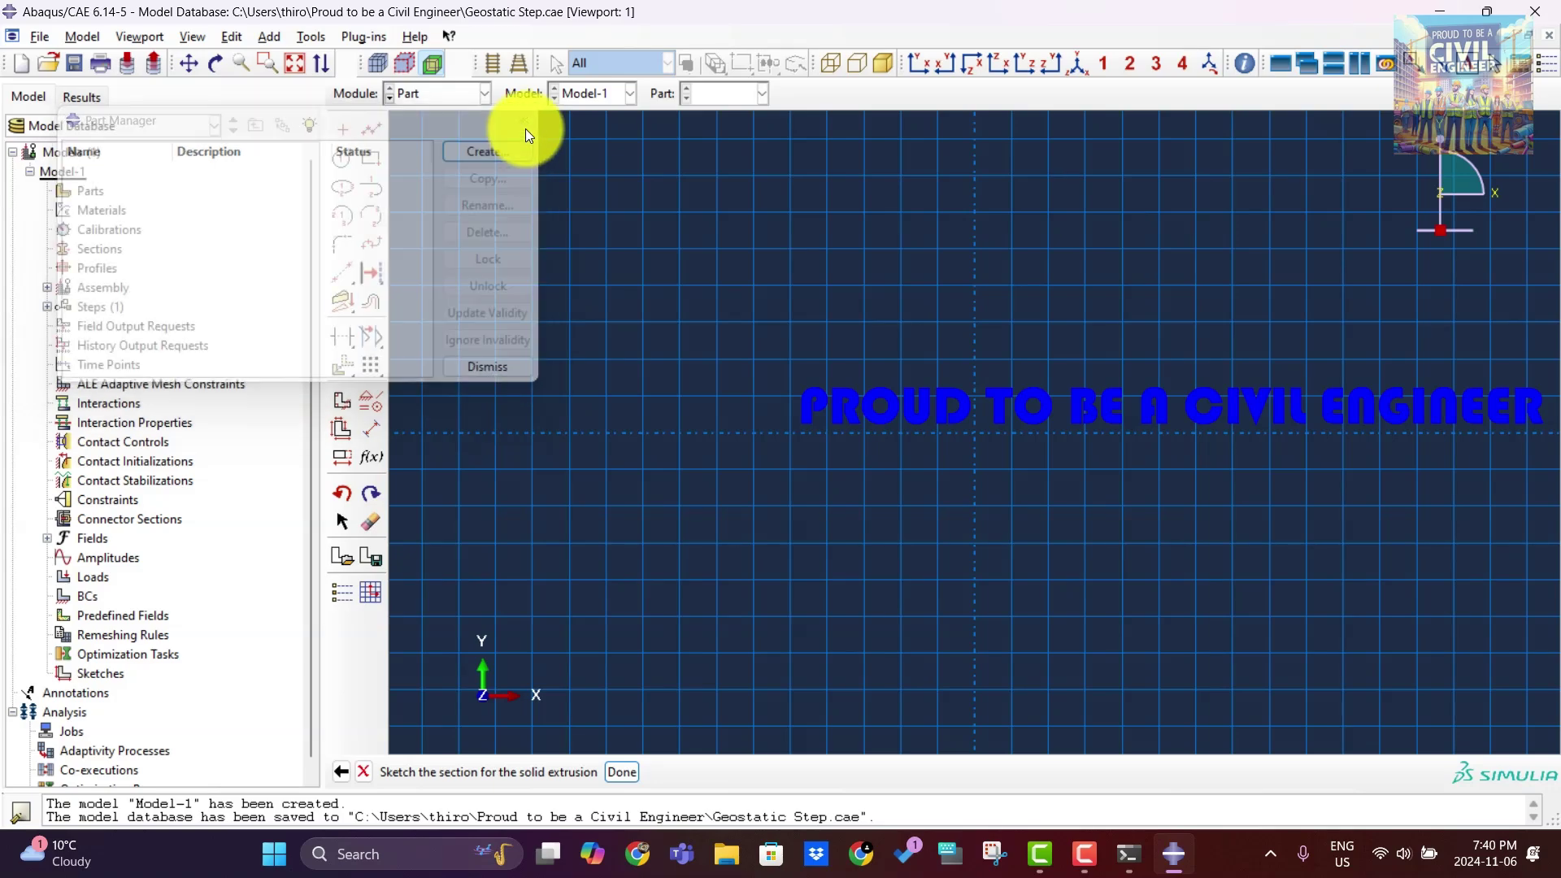
# Sketch a rectangle from 0,0 to 1000,1000 and extrude it to a depth of 1000.
pyautogui.click(371, 158)
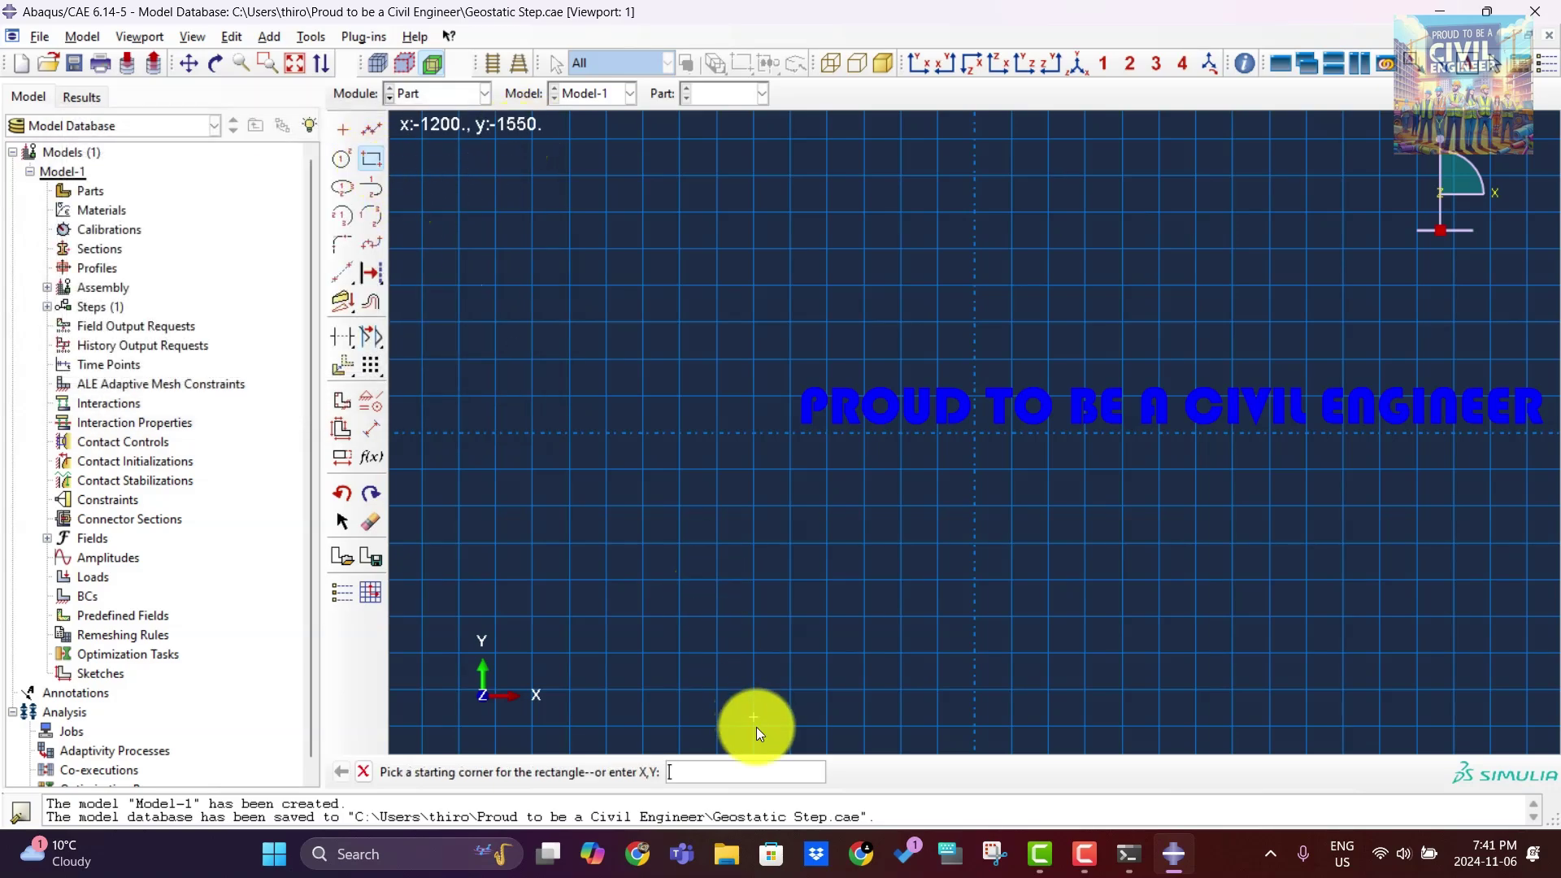
pyautogui.write('0,0')
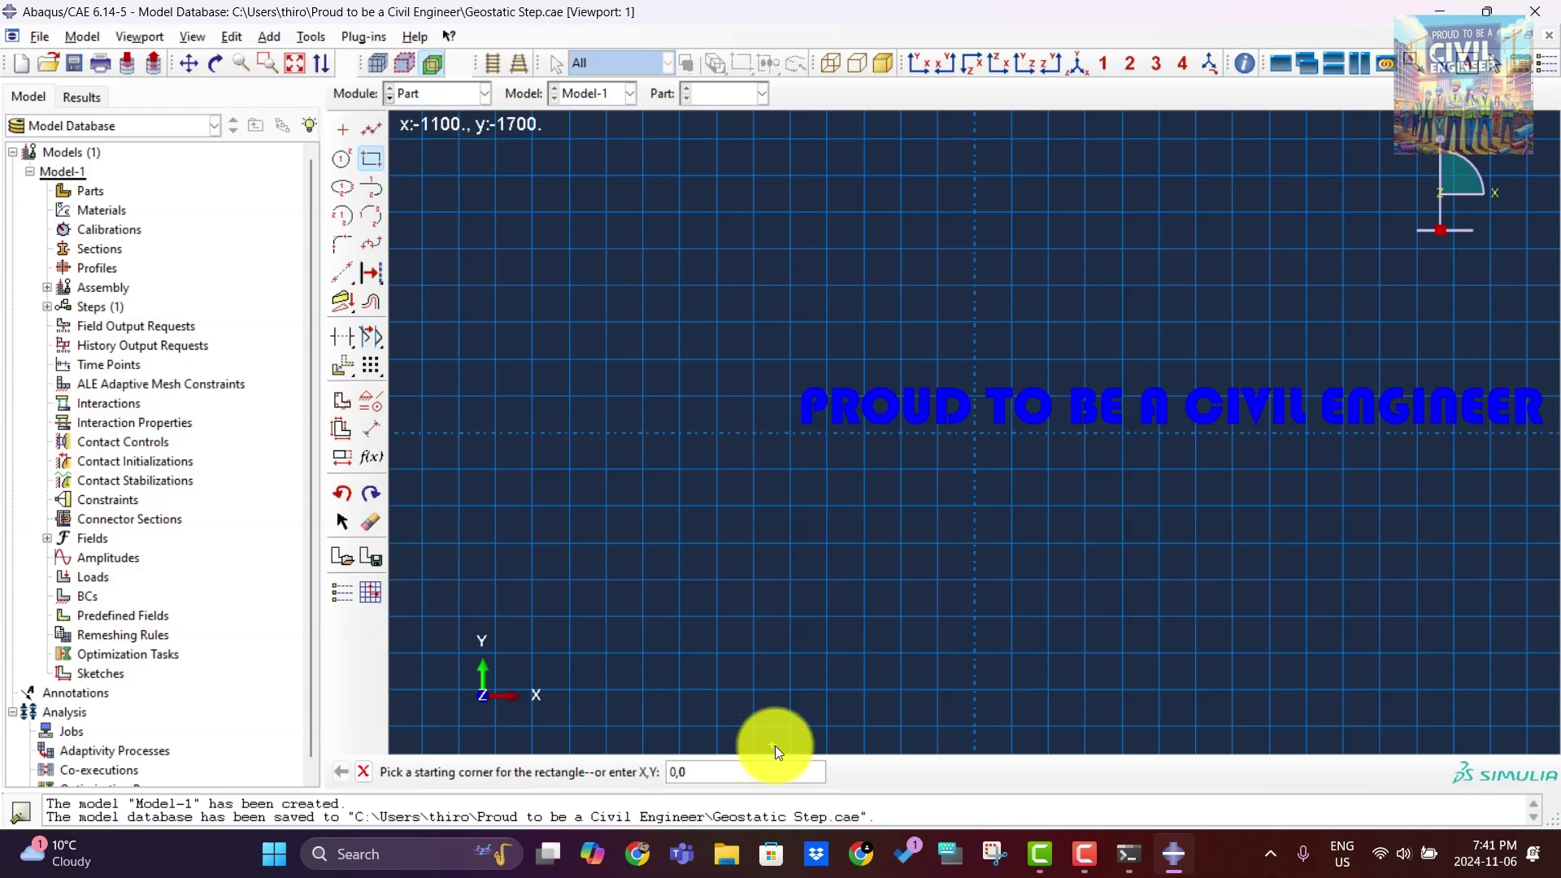
pyautogui.press('Return')
pyautogui.write('1000')
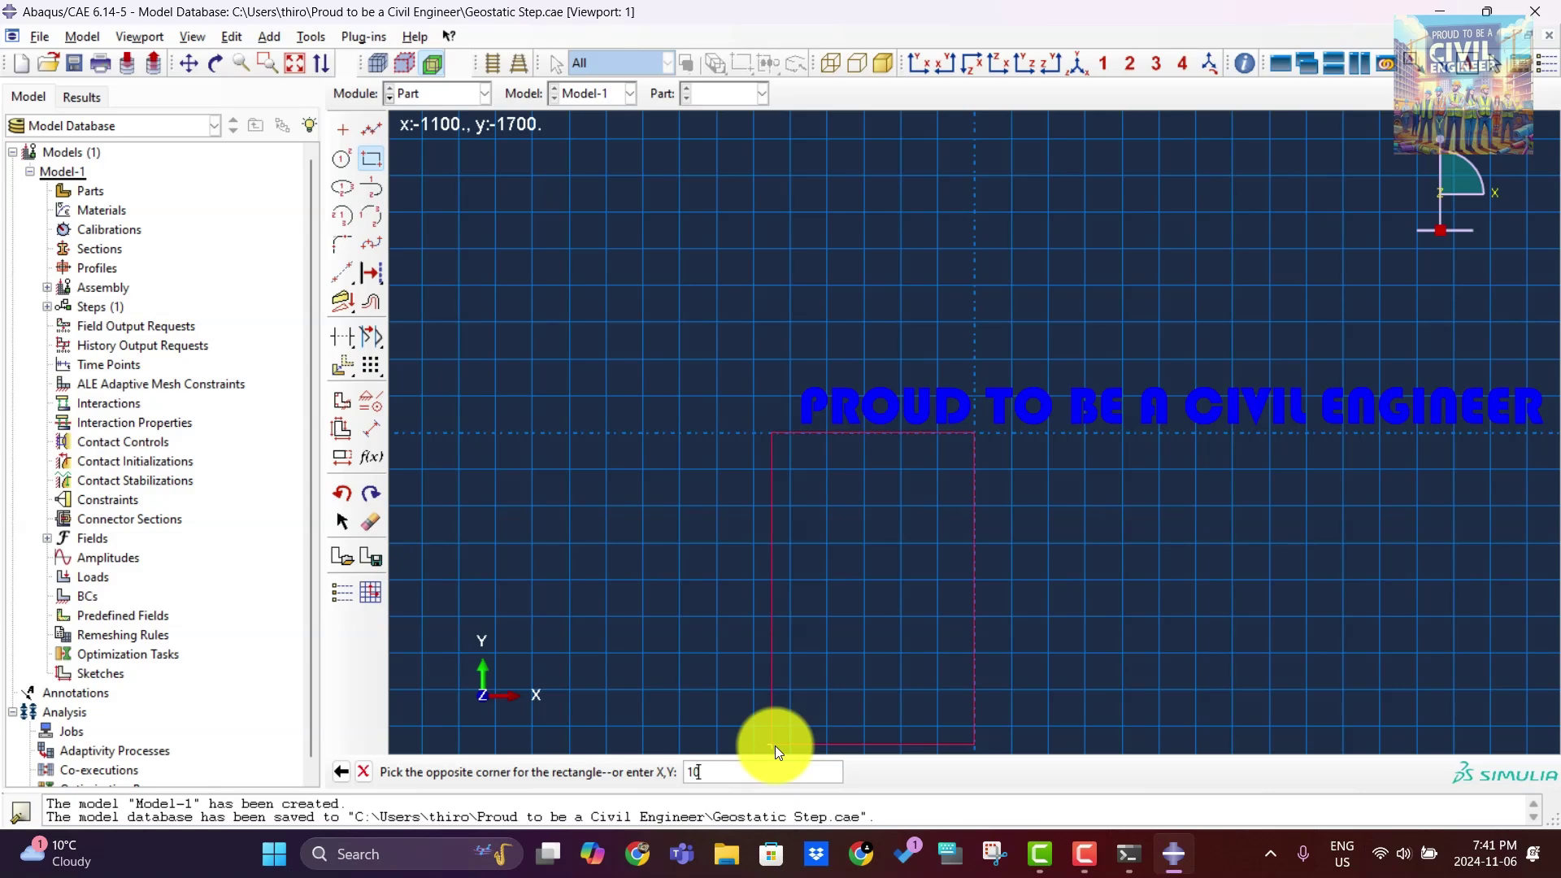
pyautogui.write(',1000')
pyautogui.press('Return')
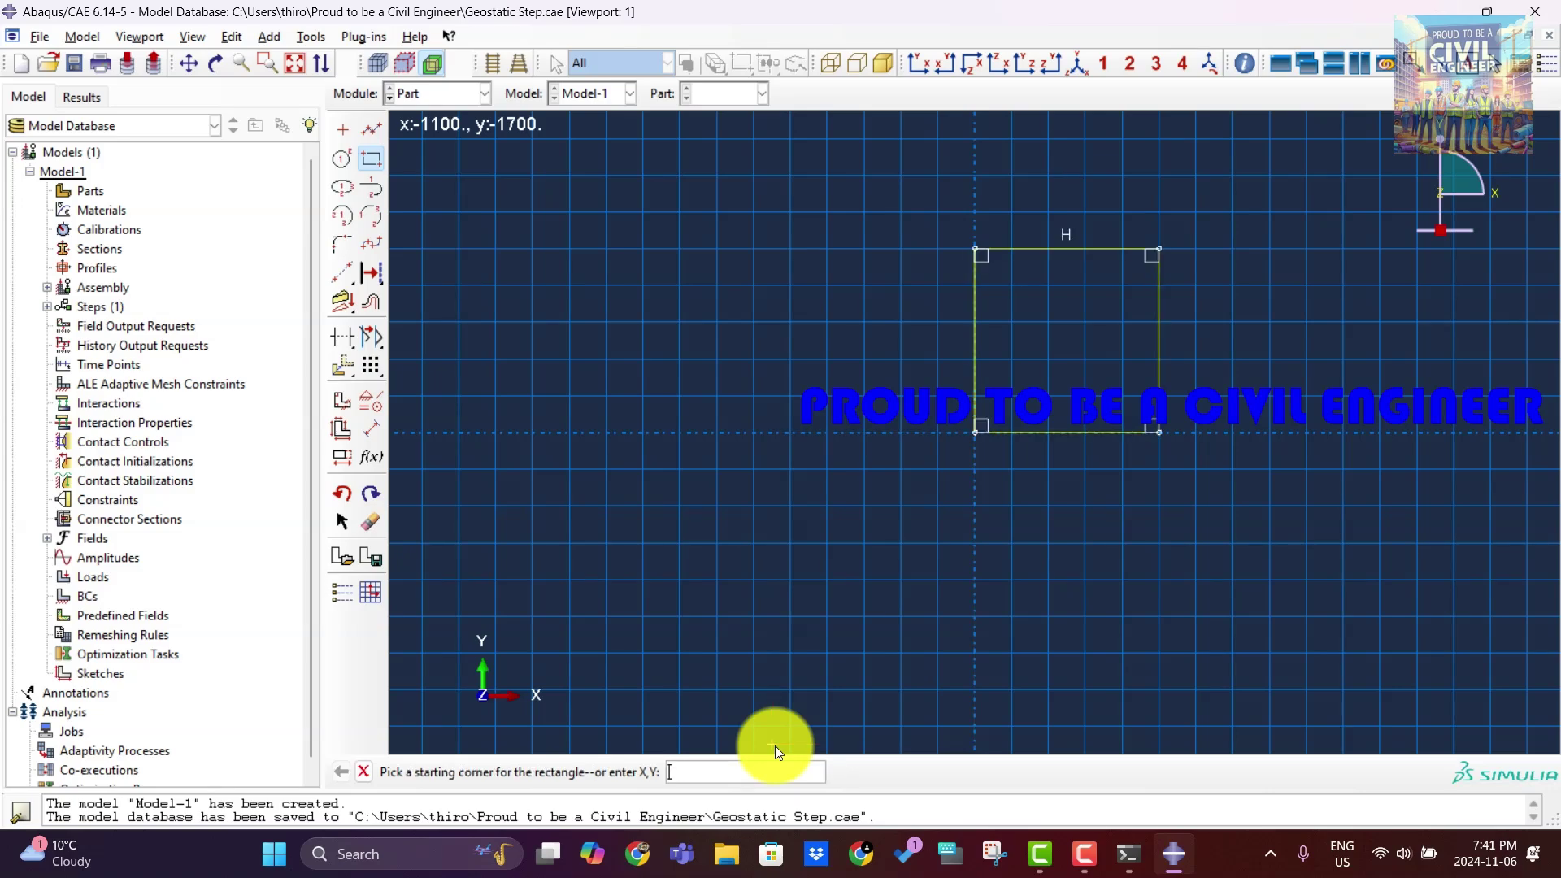
pyautogui.click(364, 769)
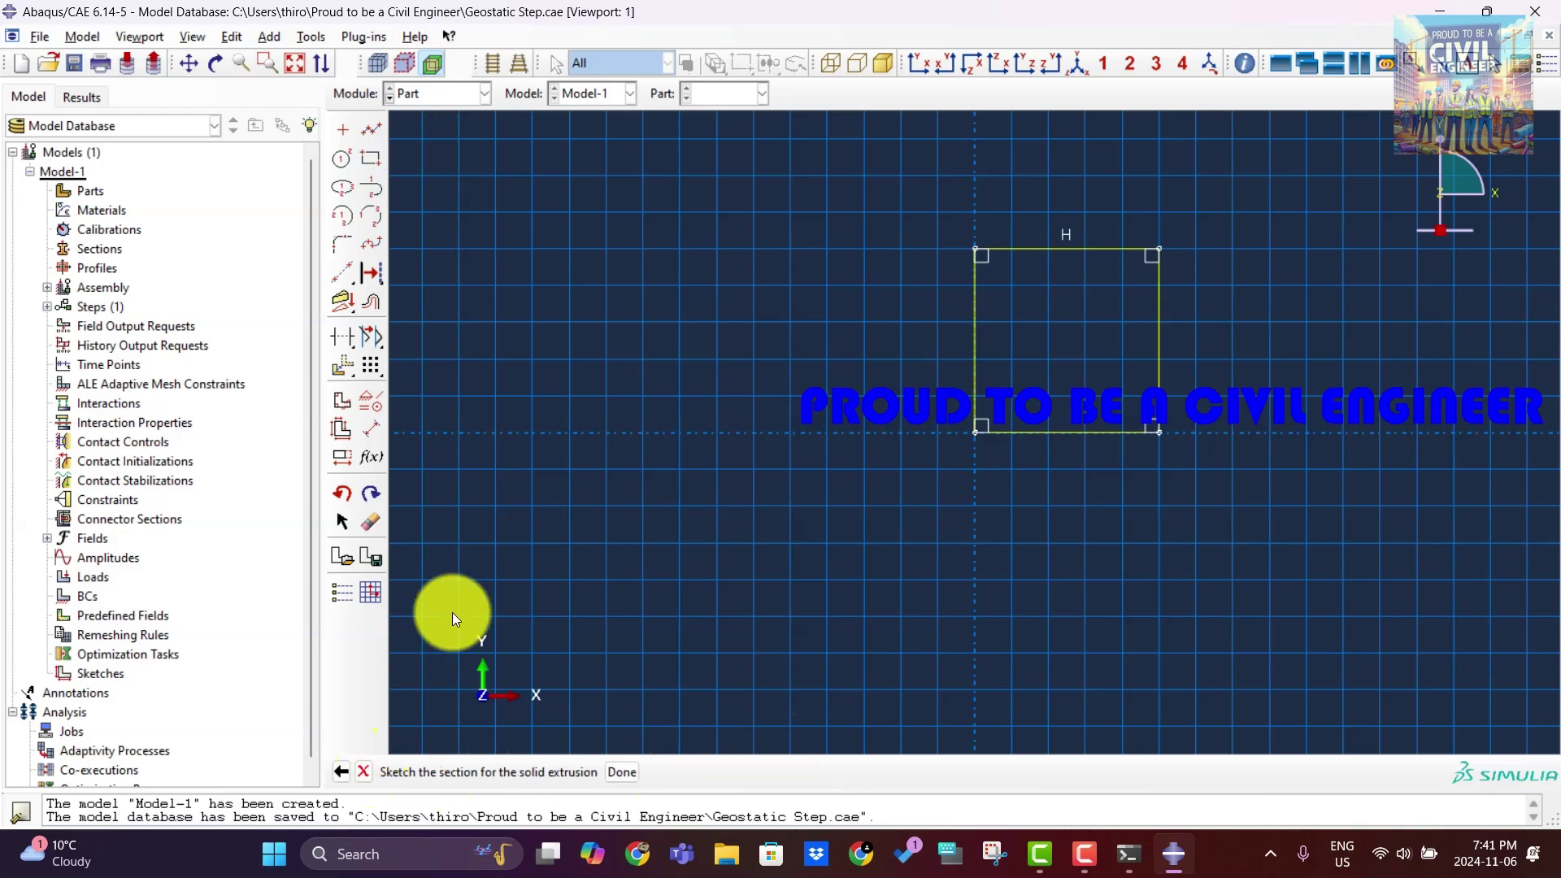
pyautogui.click(628, 771)
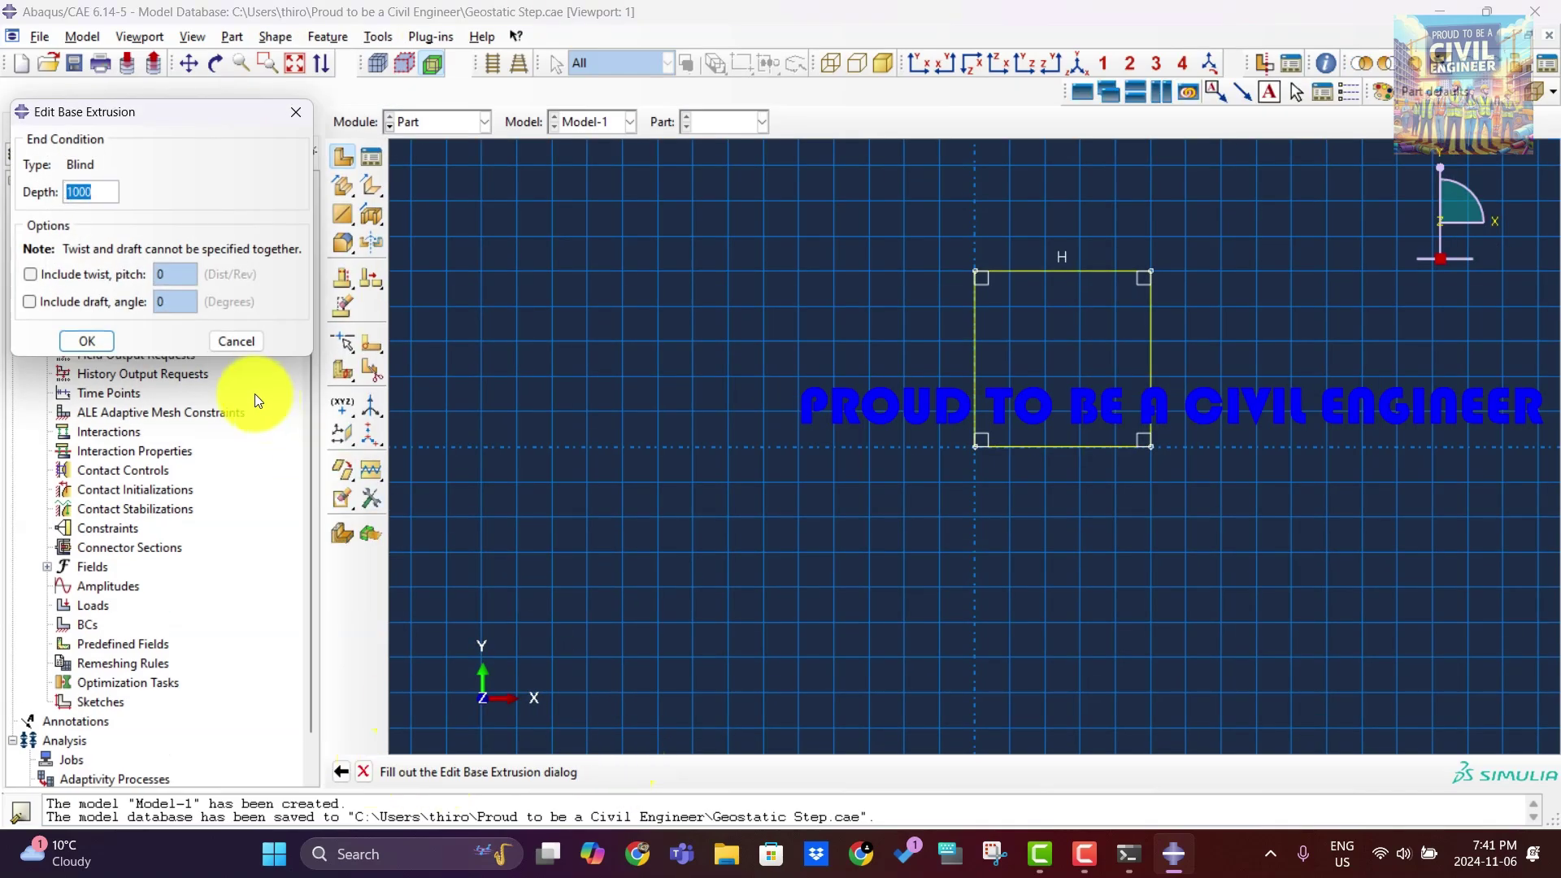
pyautogui.click(86, 338)
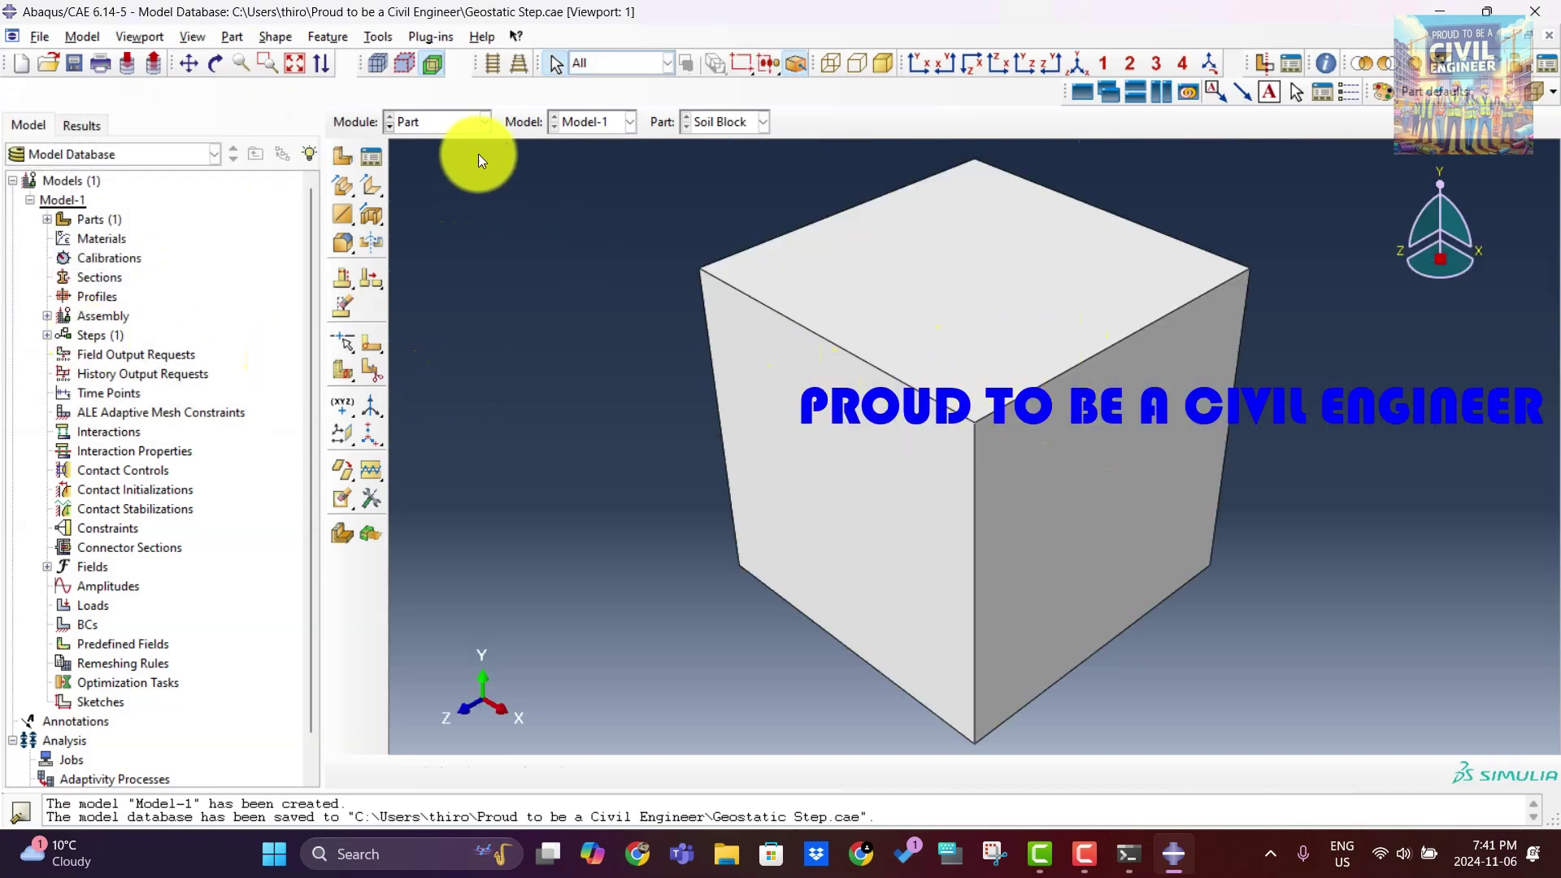
# Switch to the Property module and start a new material named "Soil".
pyautogui.click(484, 123)
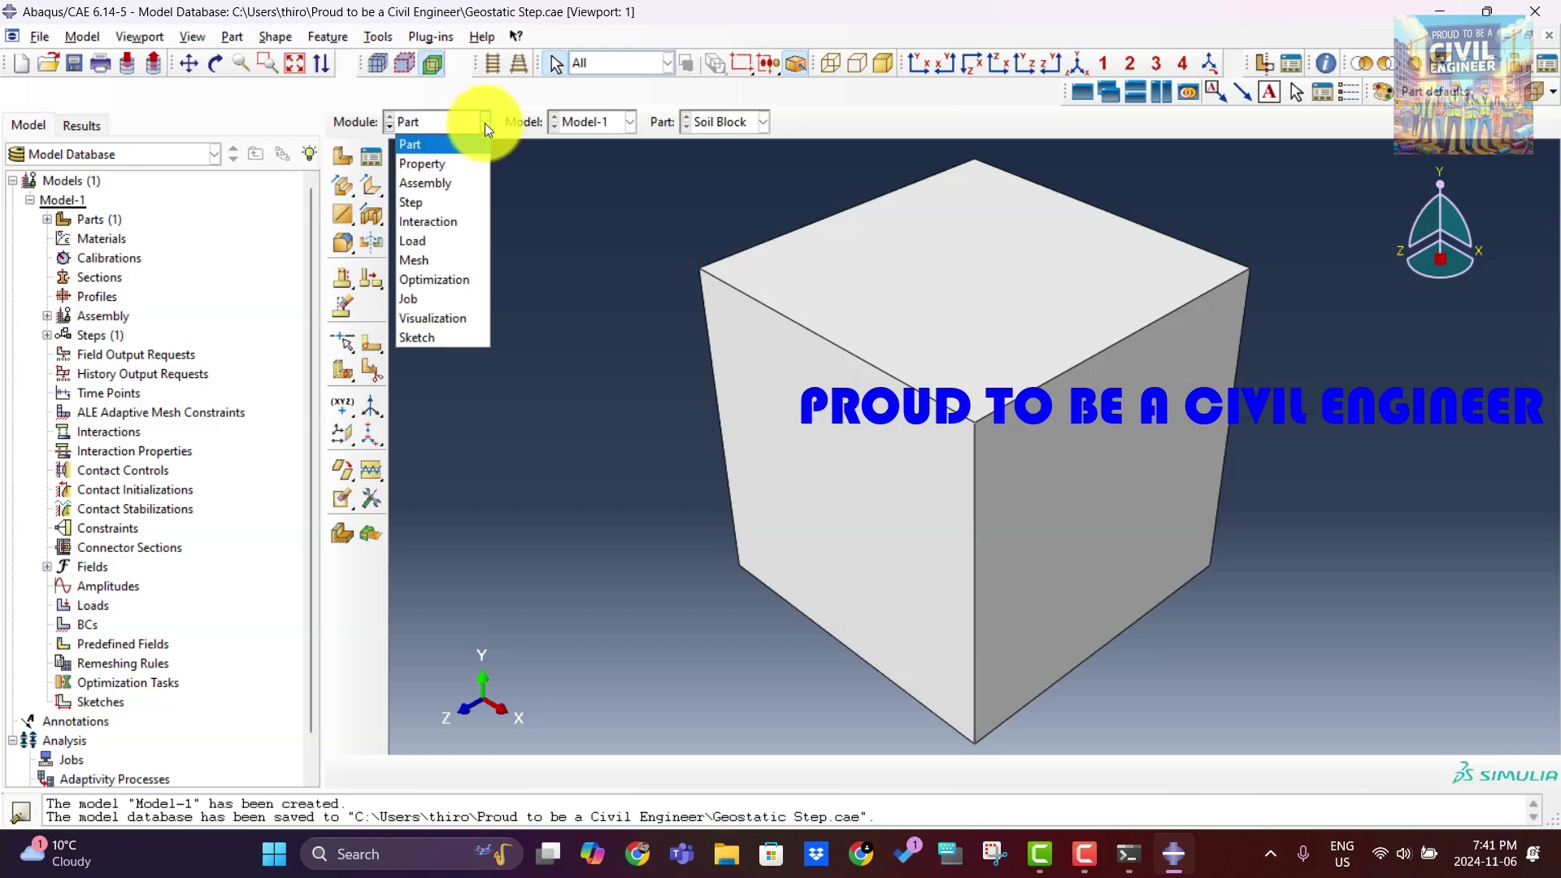
pyautogui.click(465, 167)
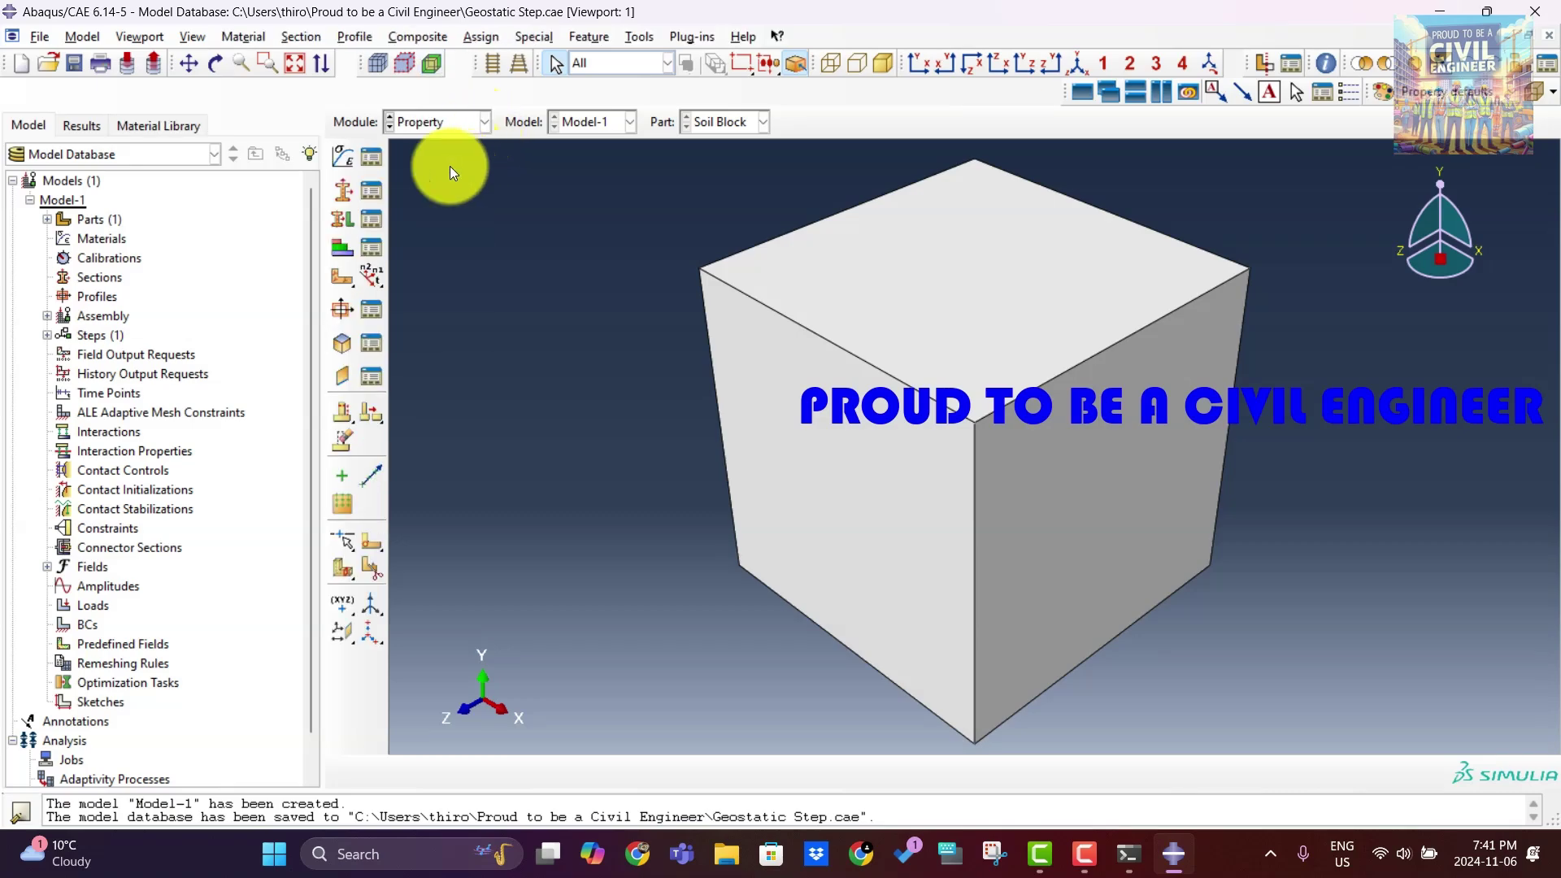
pyautogui.click(377, 161)
pyautogui.click(738, 195)
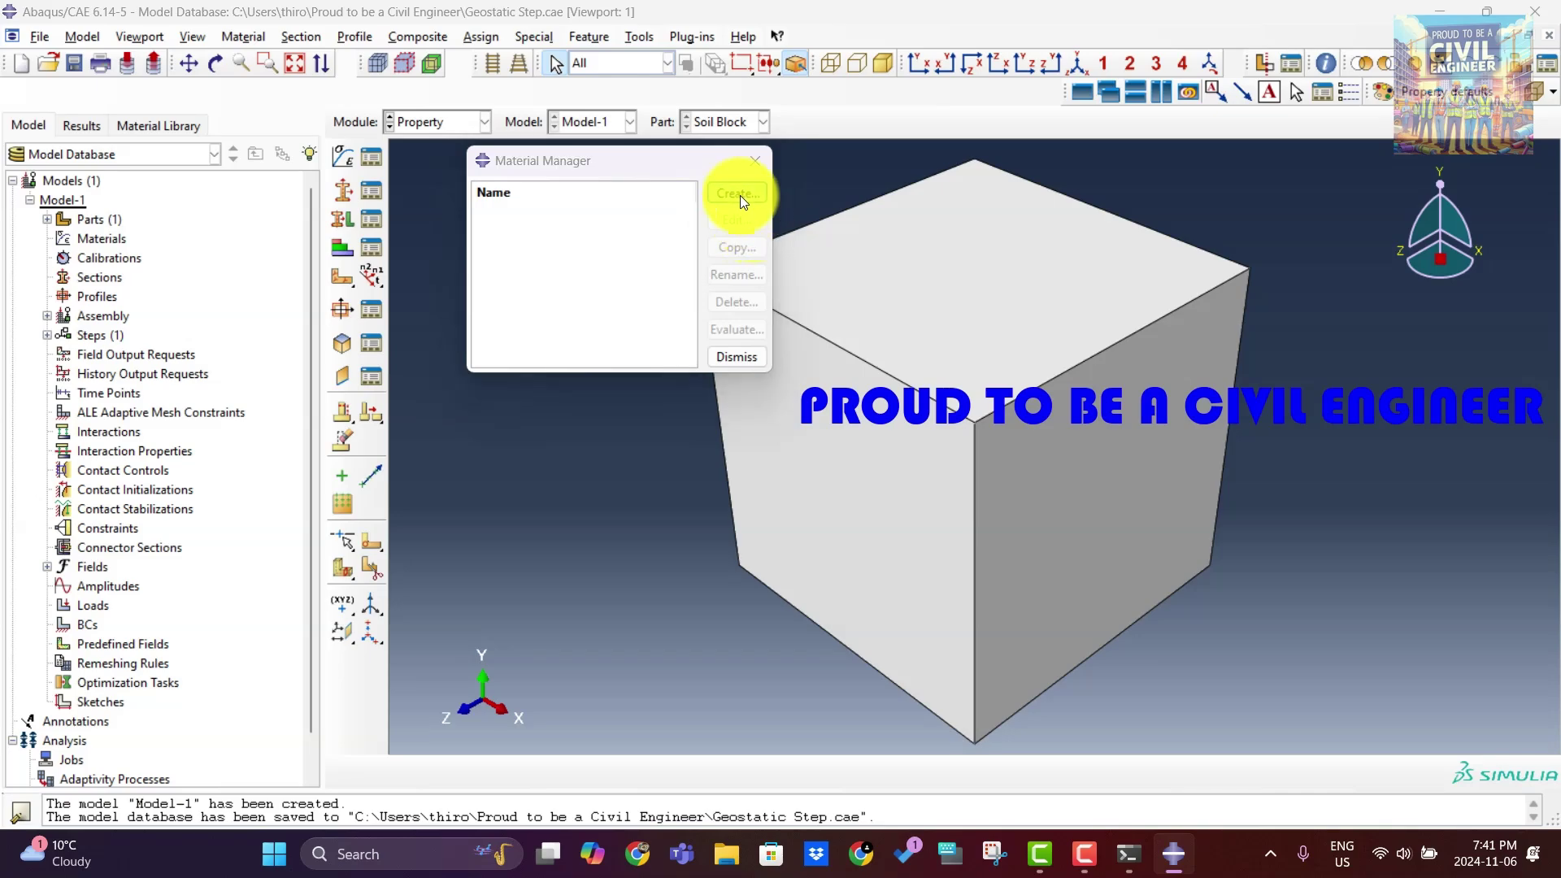
pyautogui.write('Soil')
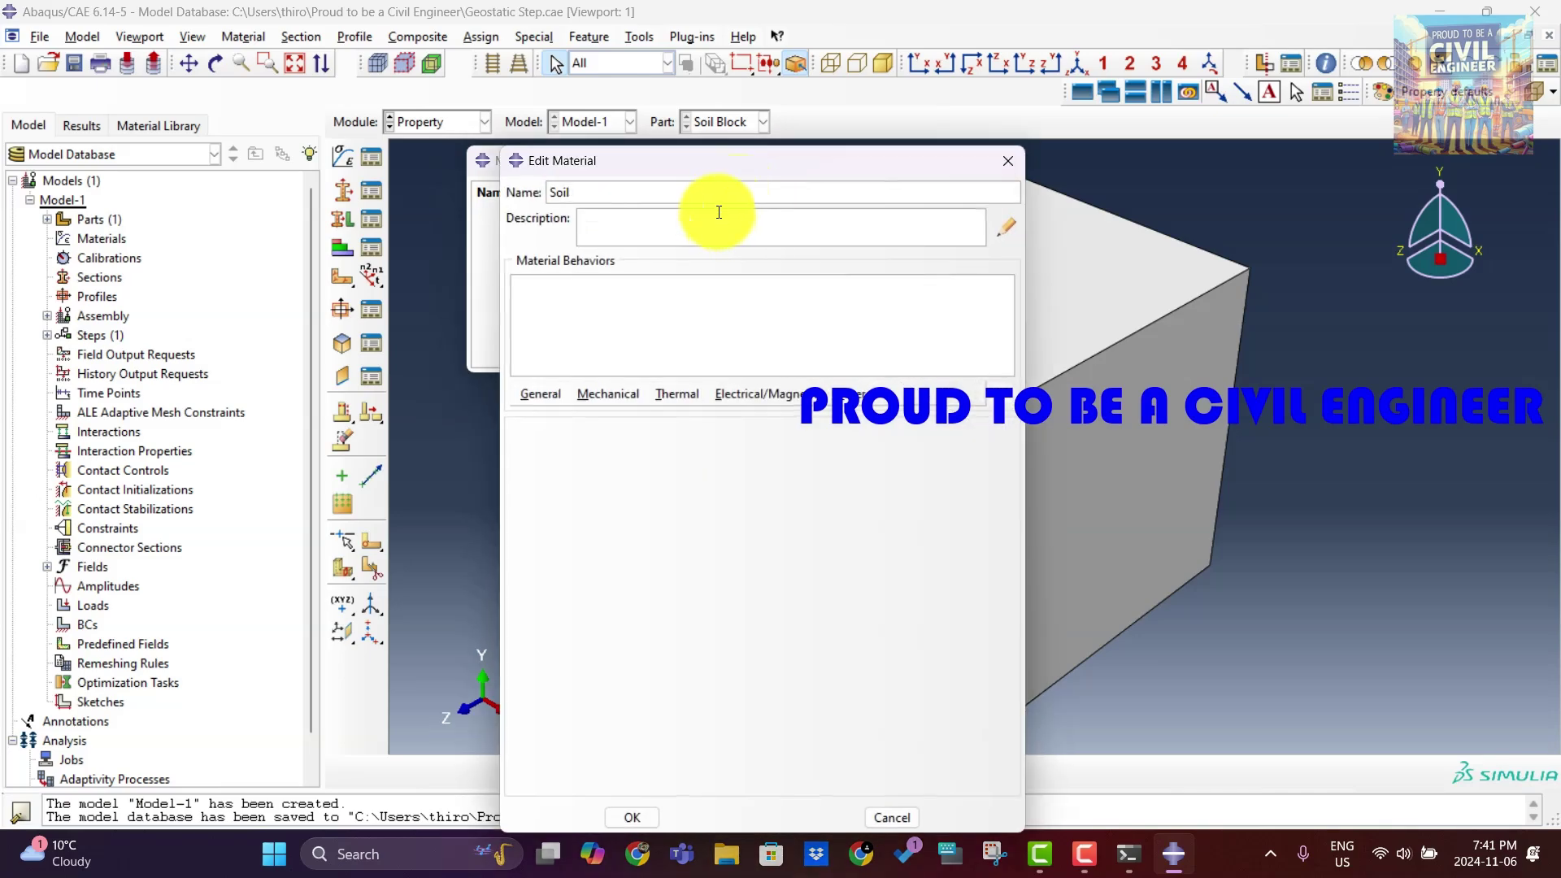
# Add a uniform Density behavior to the Soil material with a mass density of 1.9e-9.
pyautogui.click(543, 393)
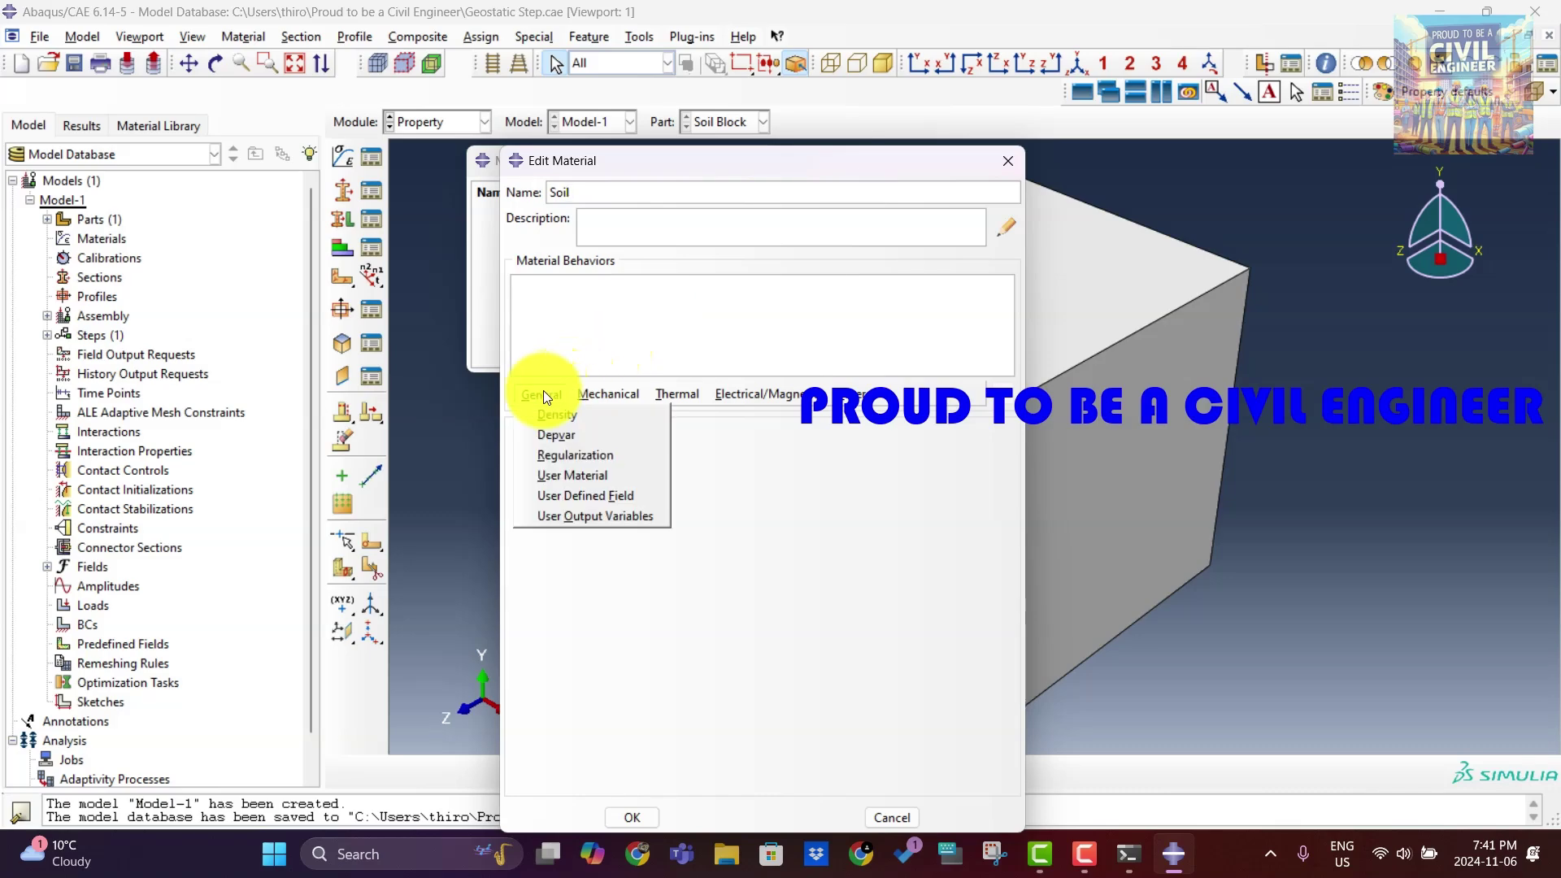
pyautogui.click(551, 413)
pyautogui.click(617, 595)
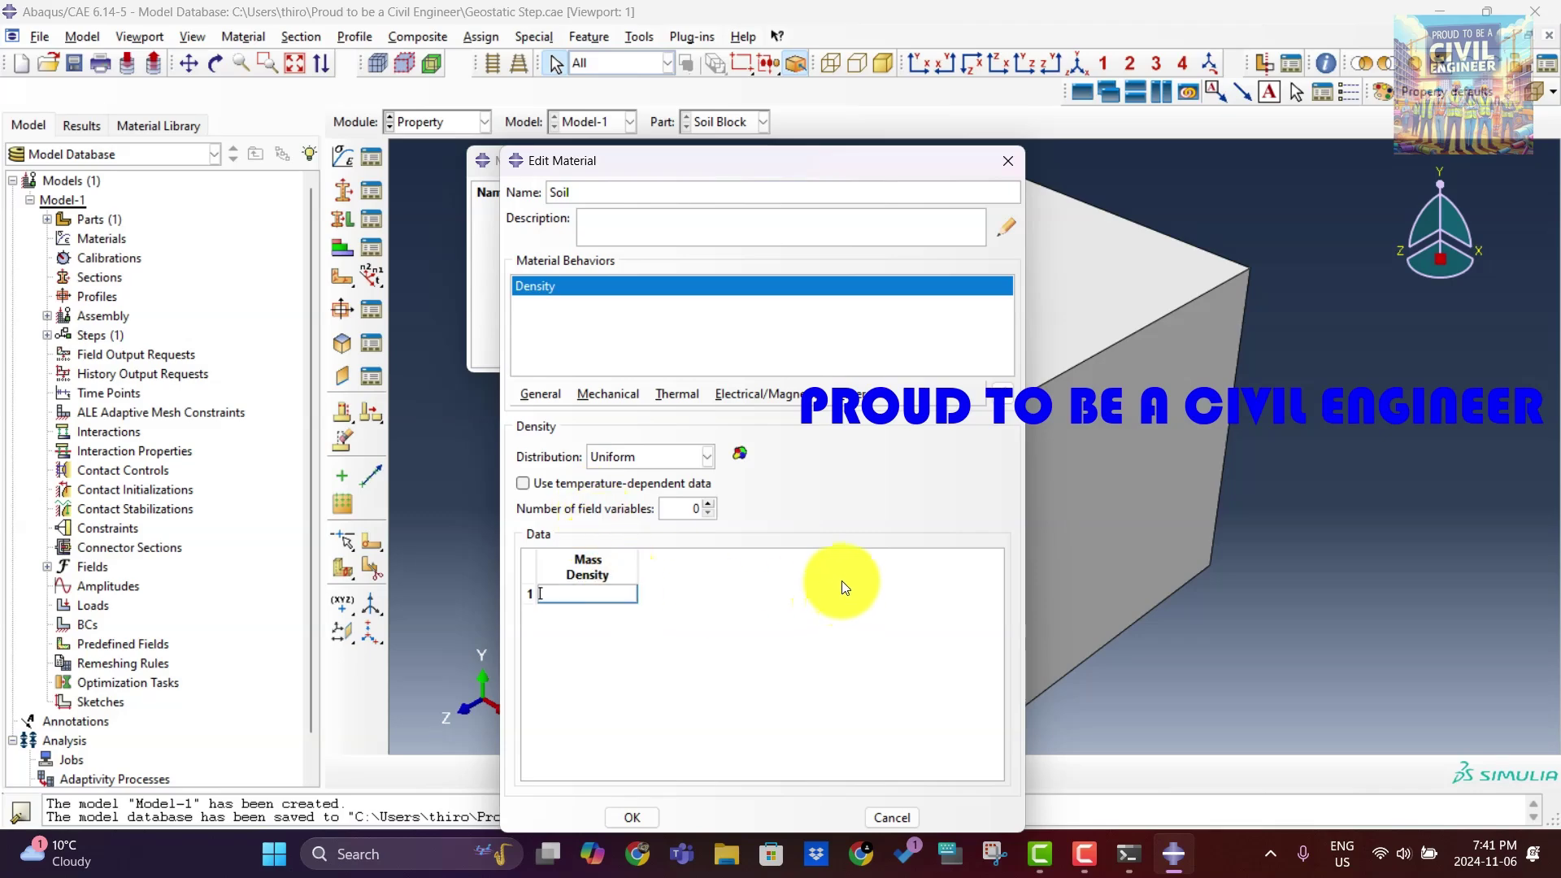
pyautogui.write('1.9e-9')
pyautogui.click(846, 574)
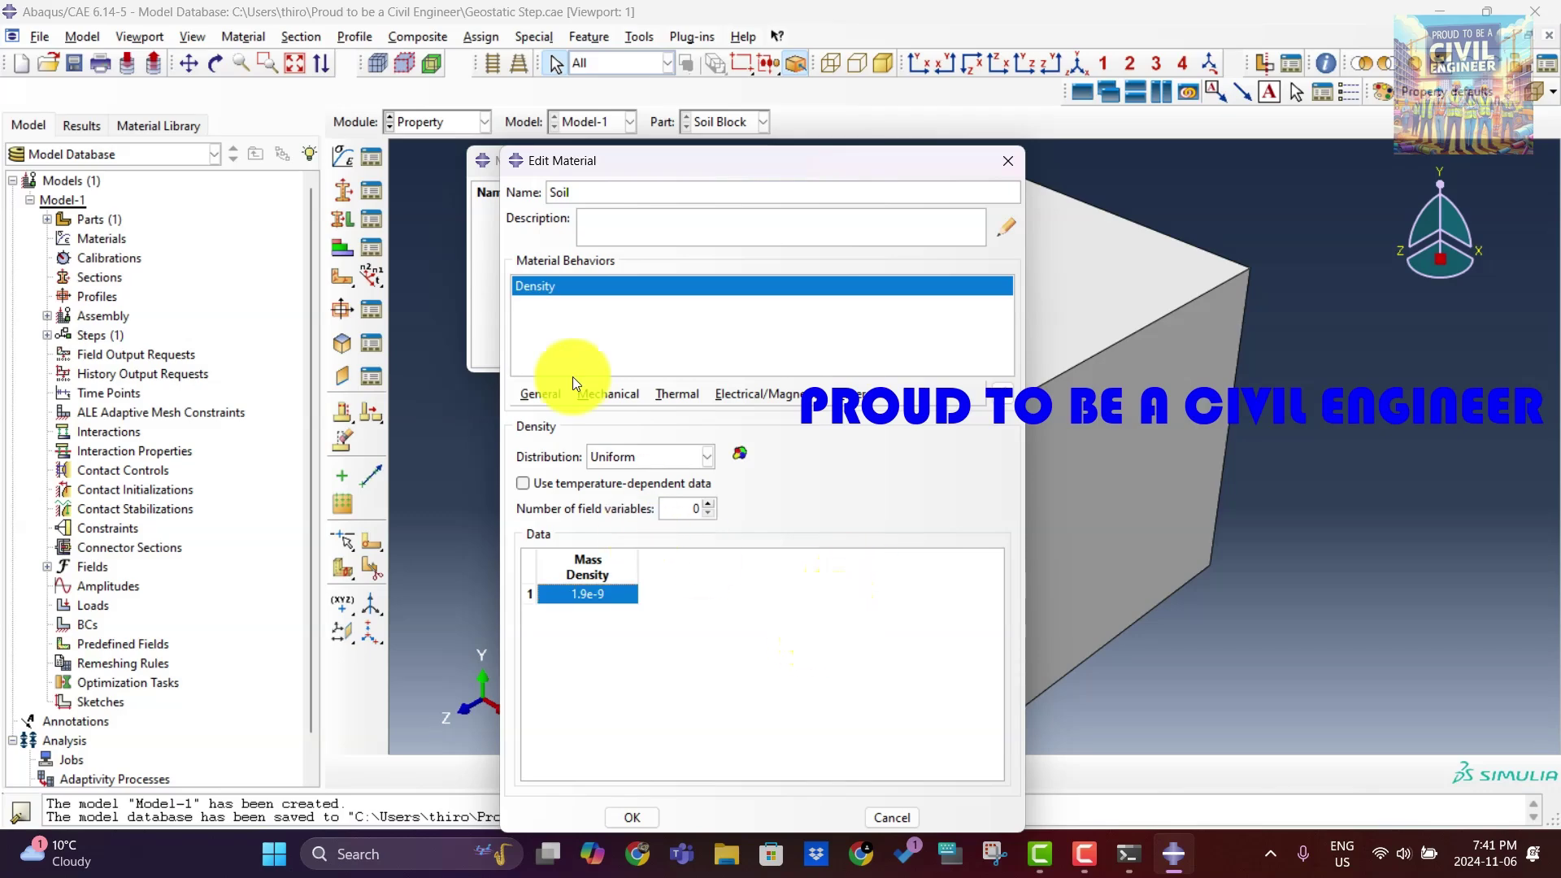
# Add isotropic Elastic behavior to the Soil material with a Young's modulus of 5 and a Poisson's ratio of 0.3.
pyautogui.click(539, 395)
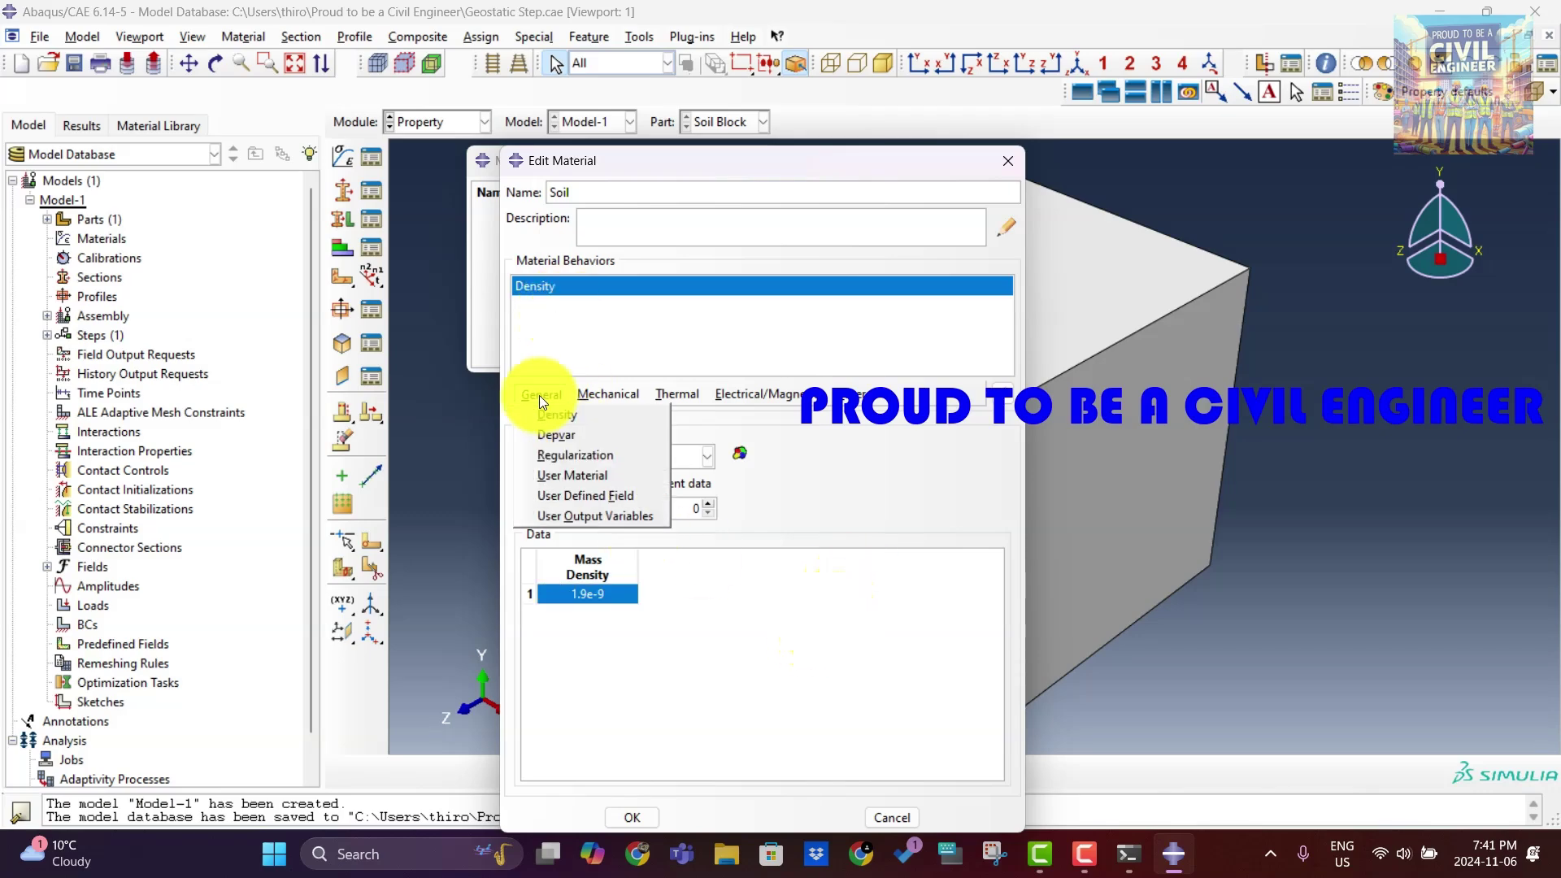
pyautogui.click(606, 392)
pyautogui.moveTo(635, 412)
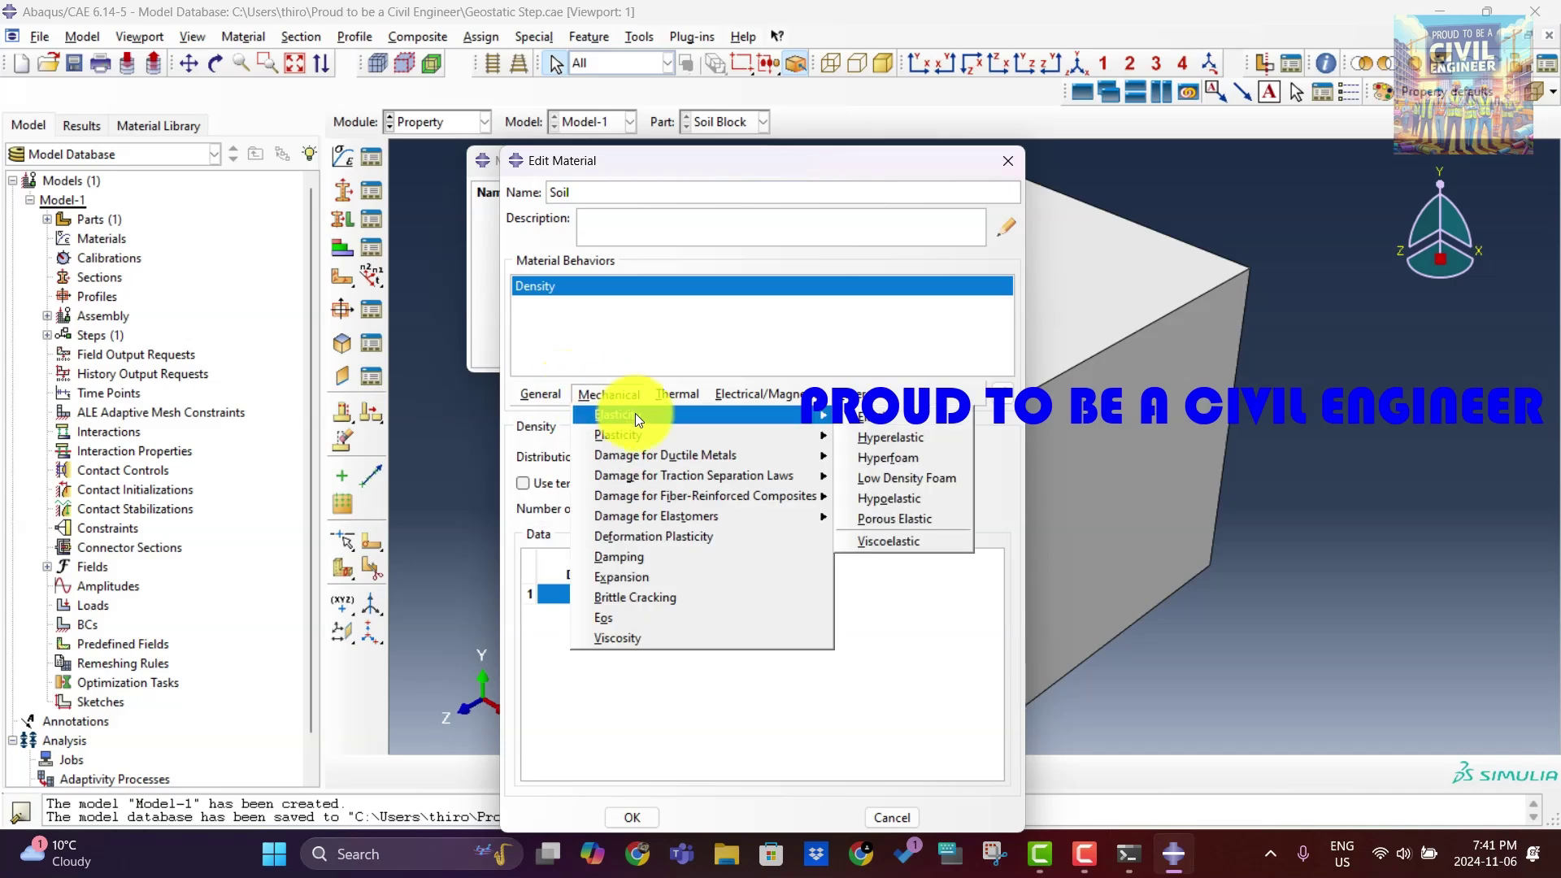
pyautogui.click(874, 416)
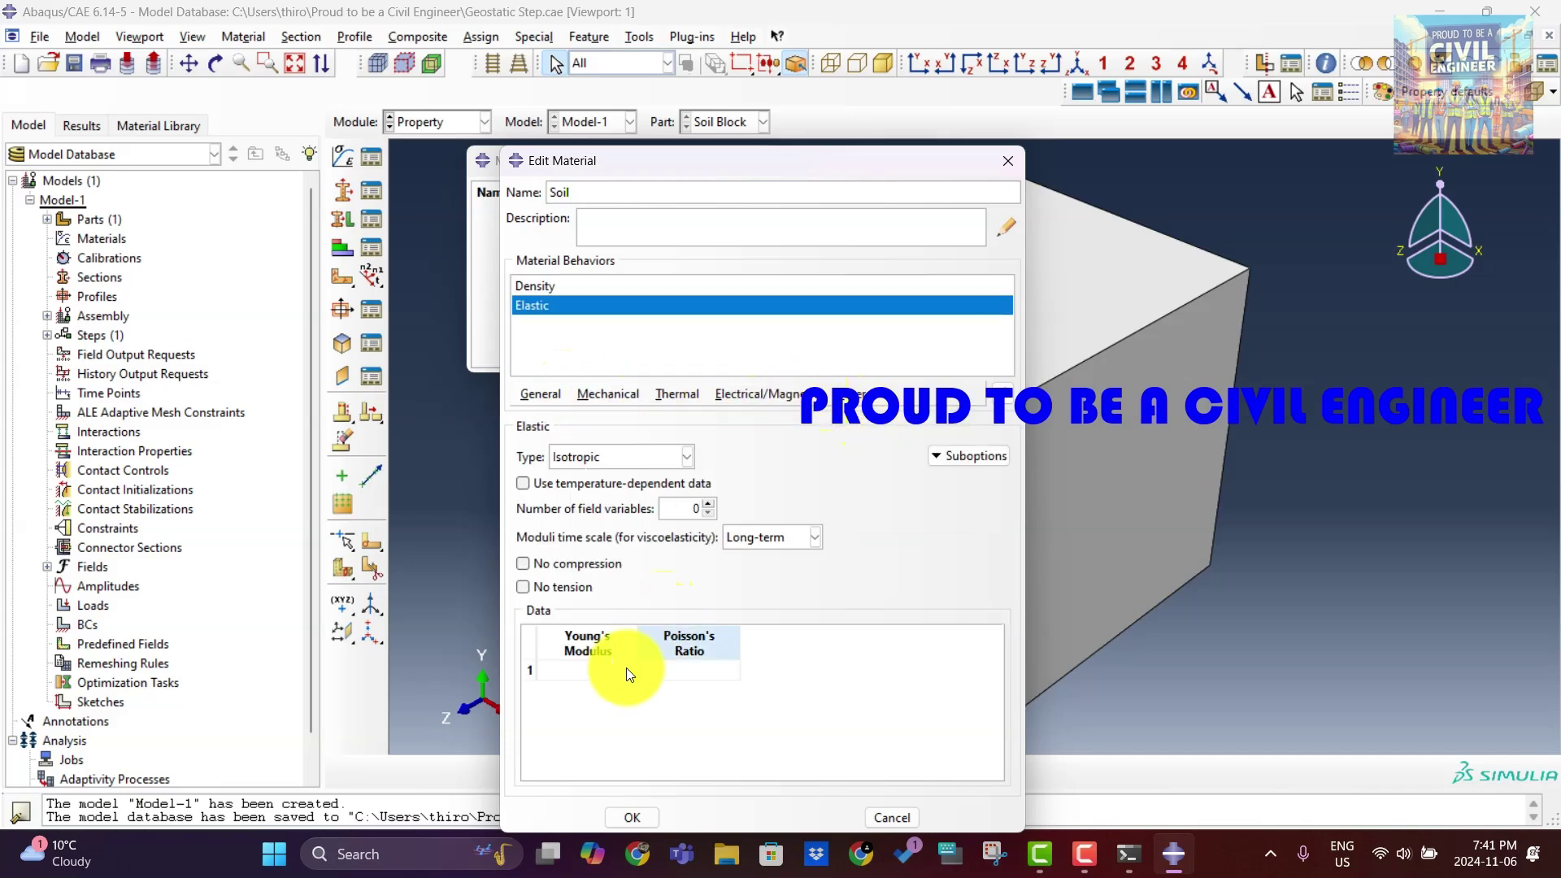
pyautogui.click(602, 668)
pyautogui.write('5')
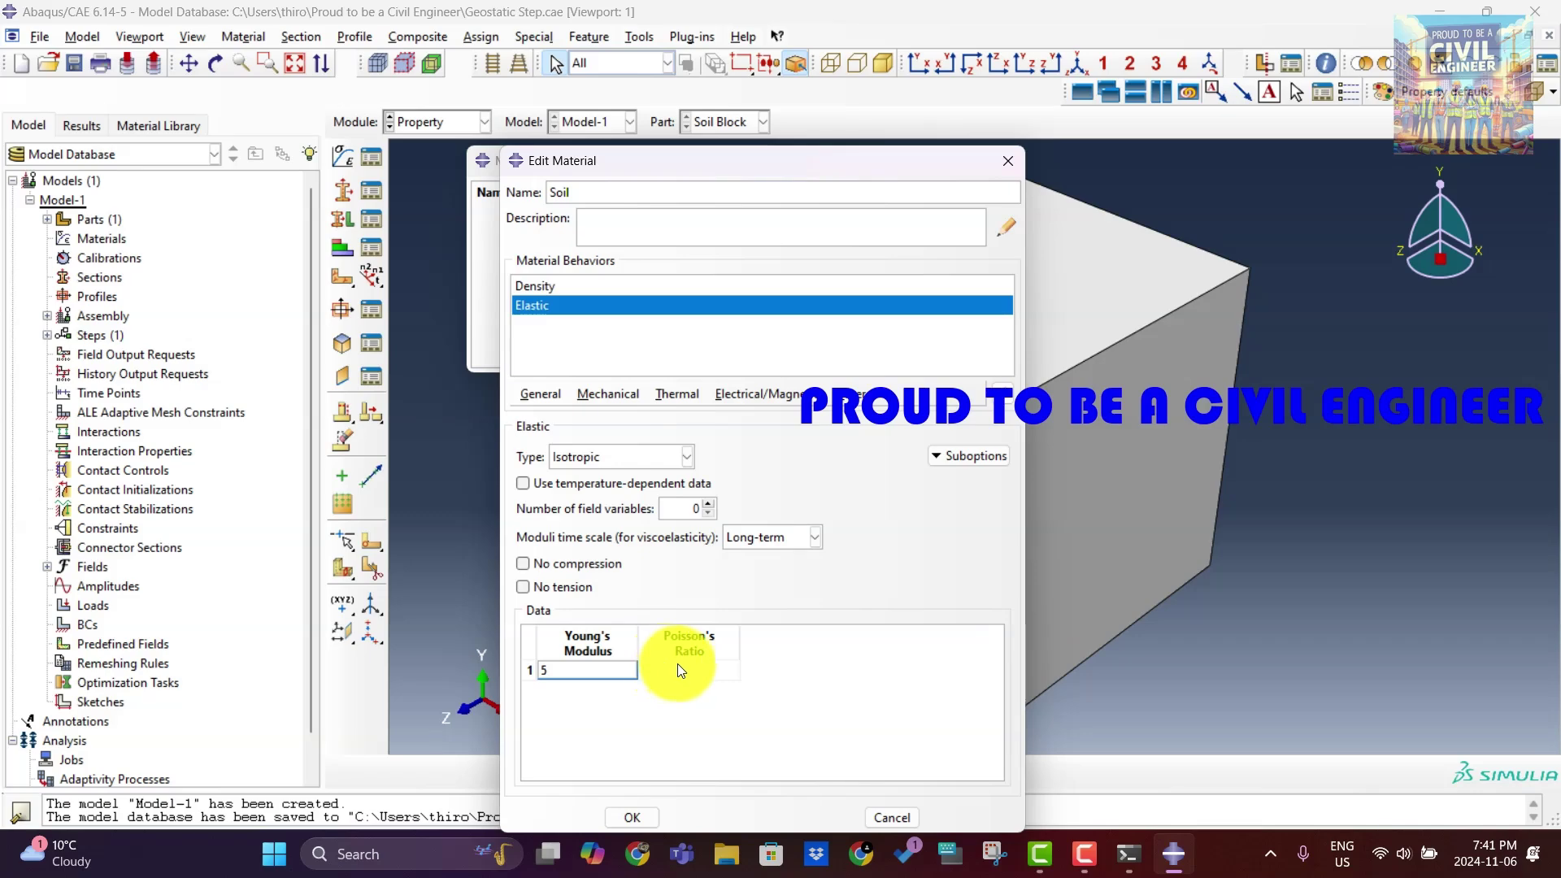
pyautogui.click(715, 670)
pyautogui.write('0.3')
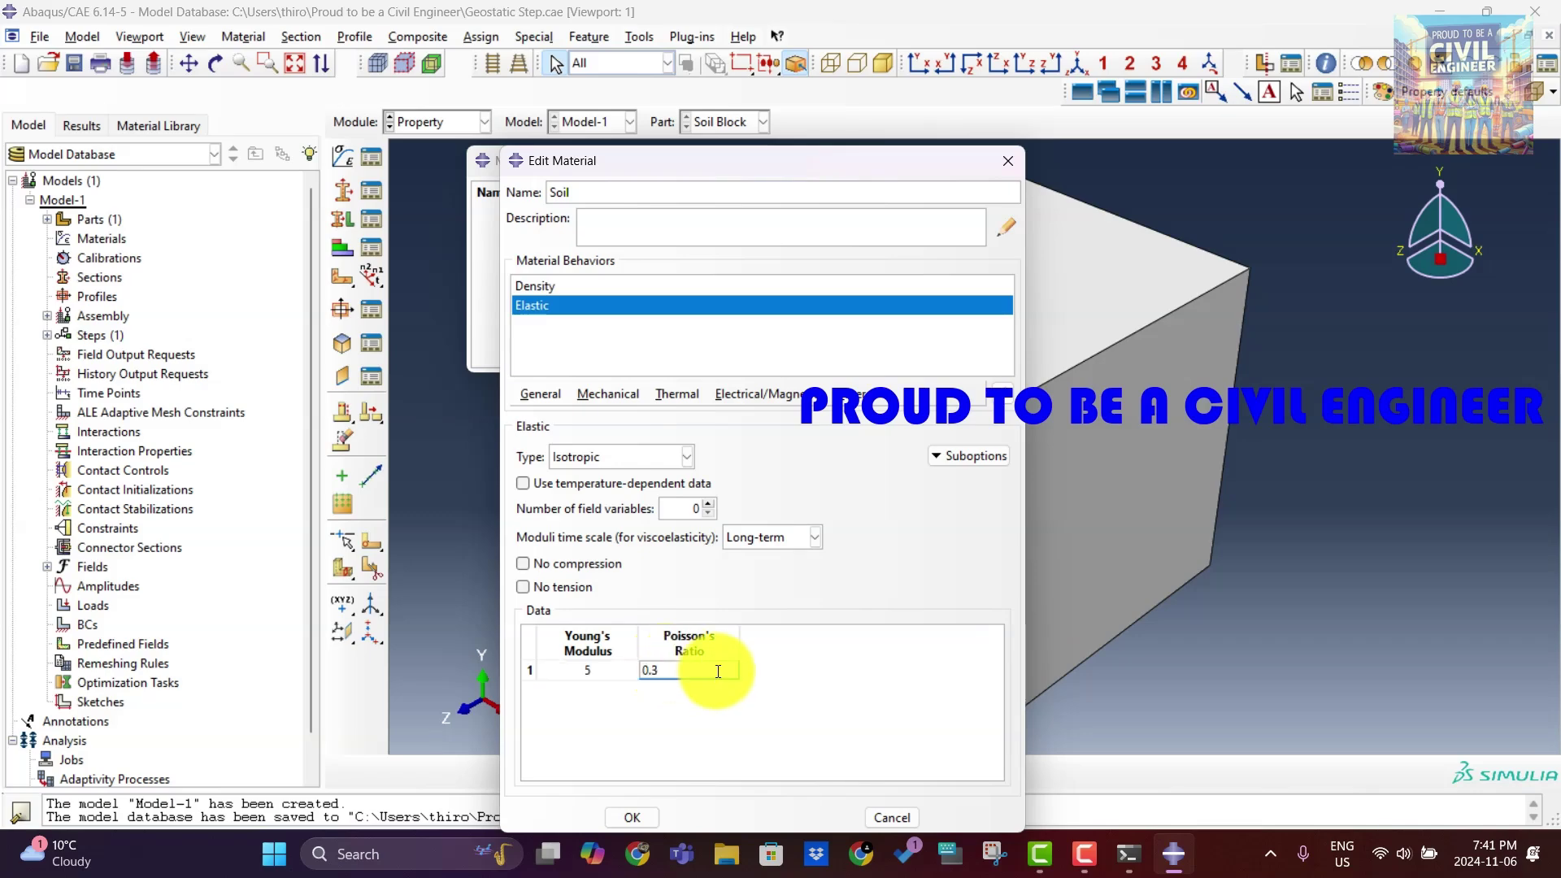
pyautogui.click(821, 693)
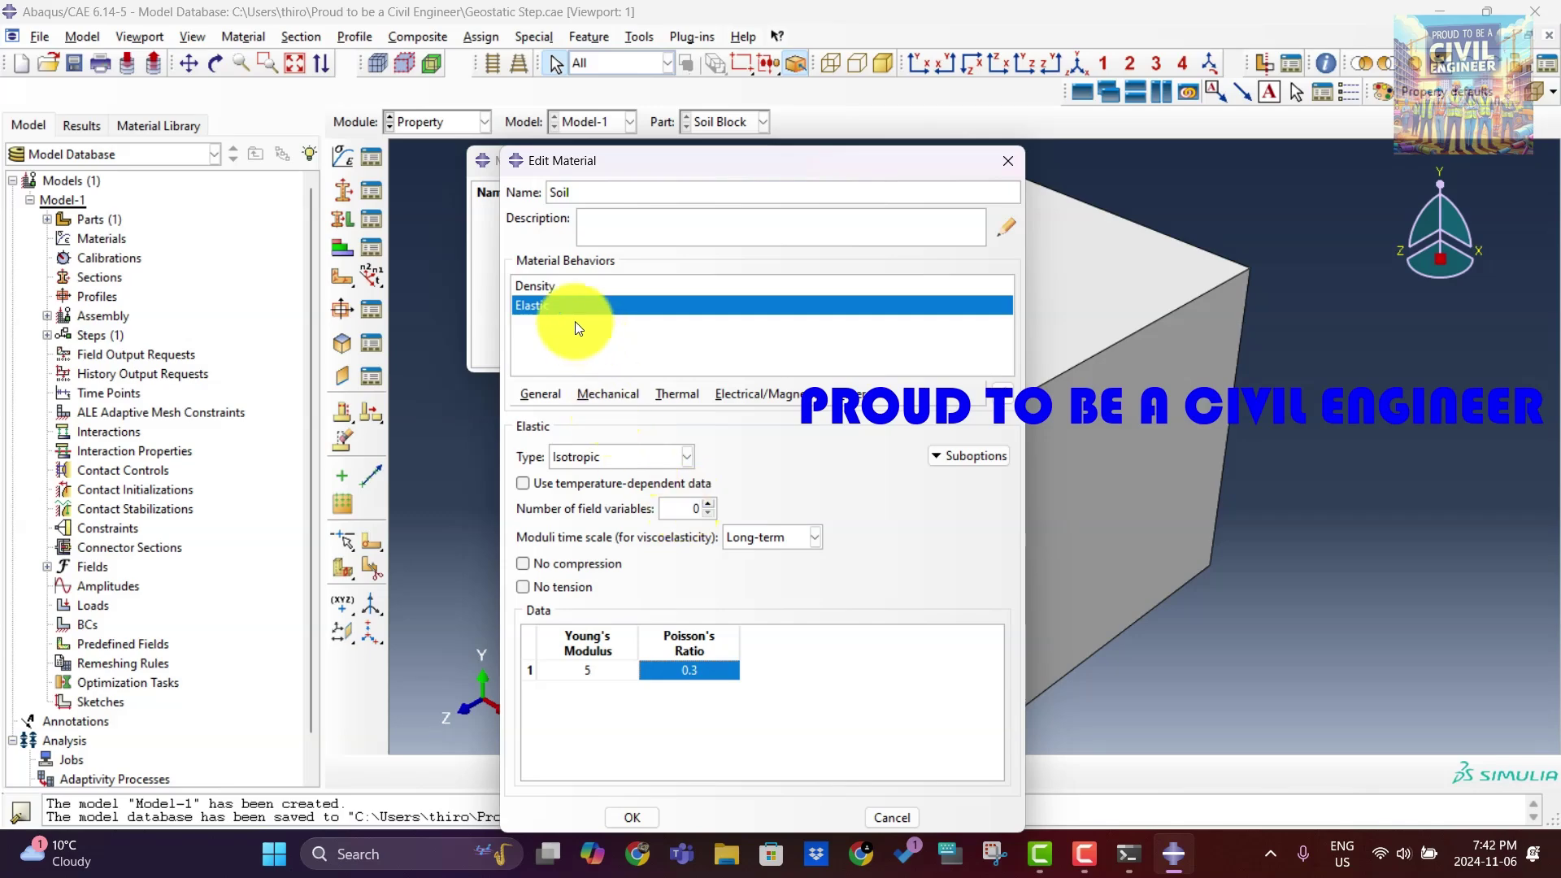
# Add Mohr Coulomb Plasticity to the Soil material with a friction angle of 45 and a dilation angle of 15.
pyautogui.click(546, 394)
pyautogui.moveTo(592, 394)
pyautogui.moveTo(621, 434)
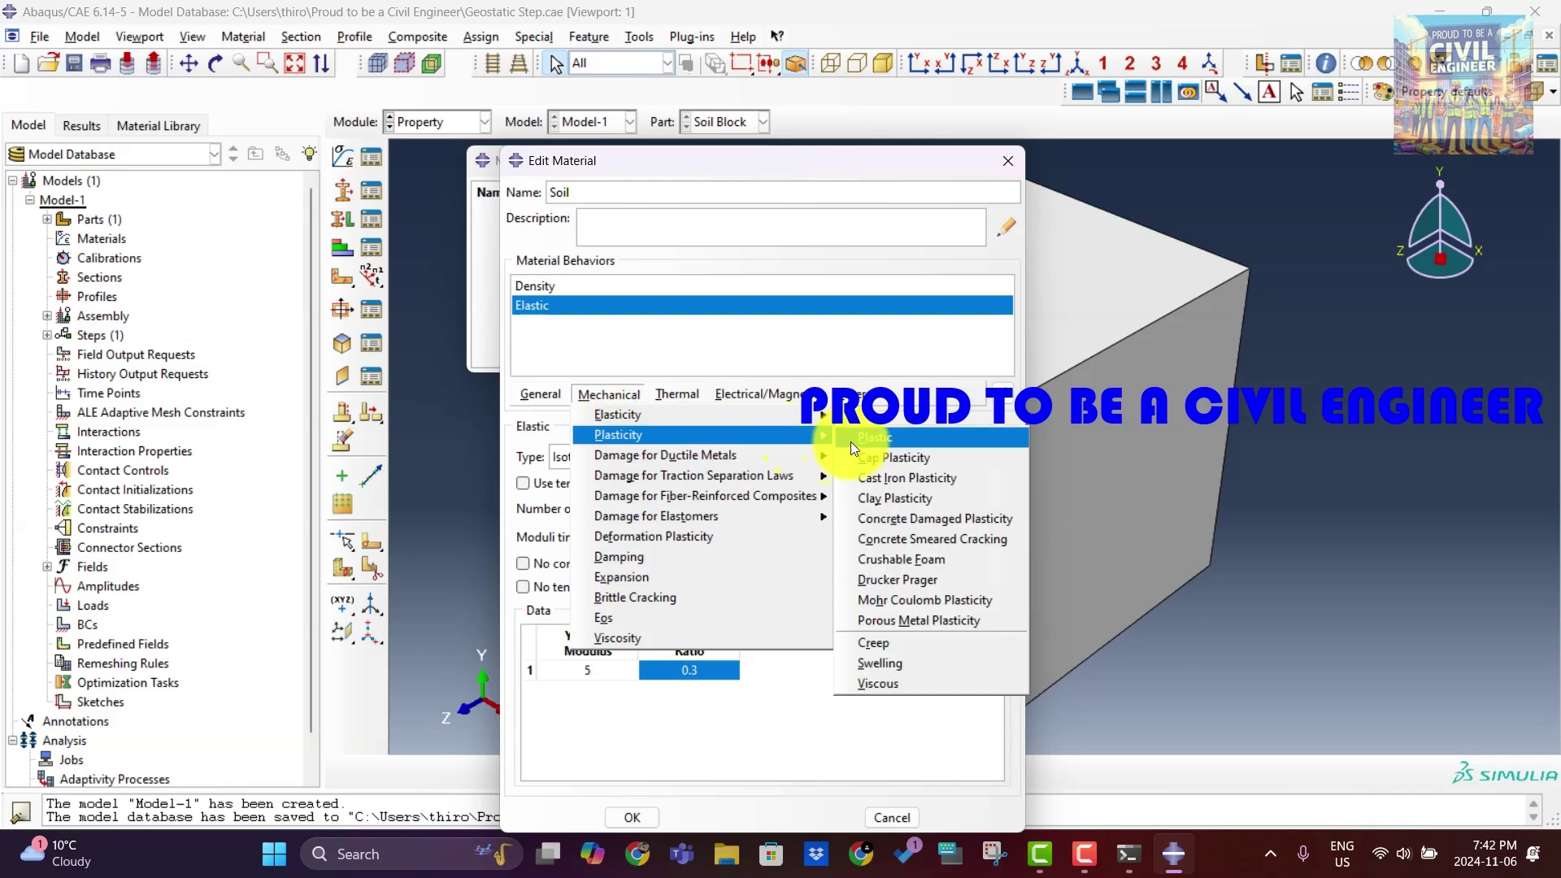
pyautogui.click(939, 600)
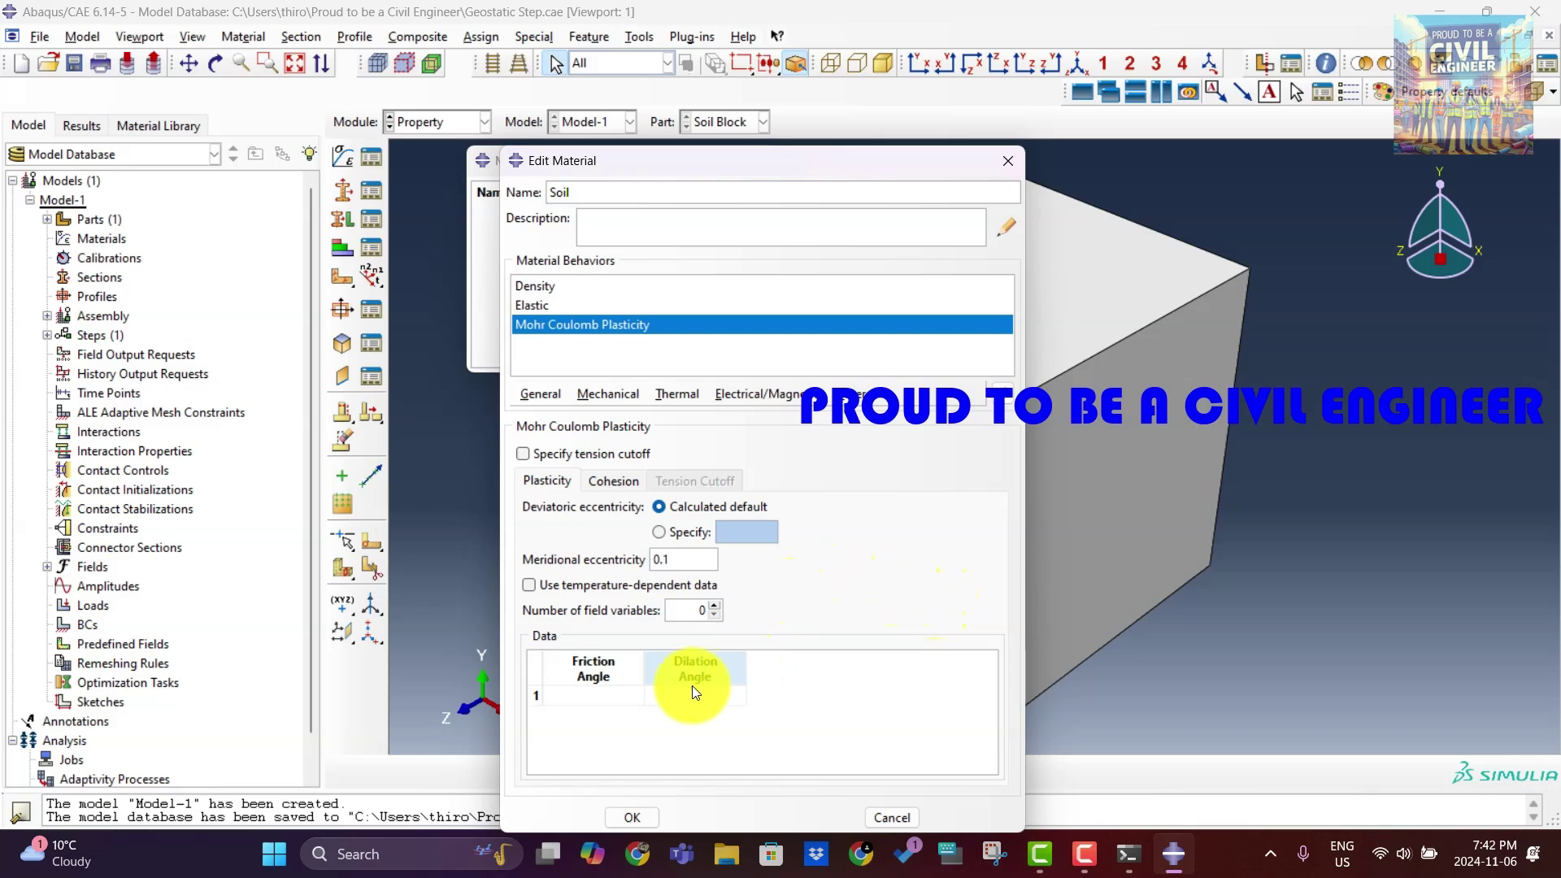
pyautogui.click(620, 694)
pyautogui.write('45')
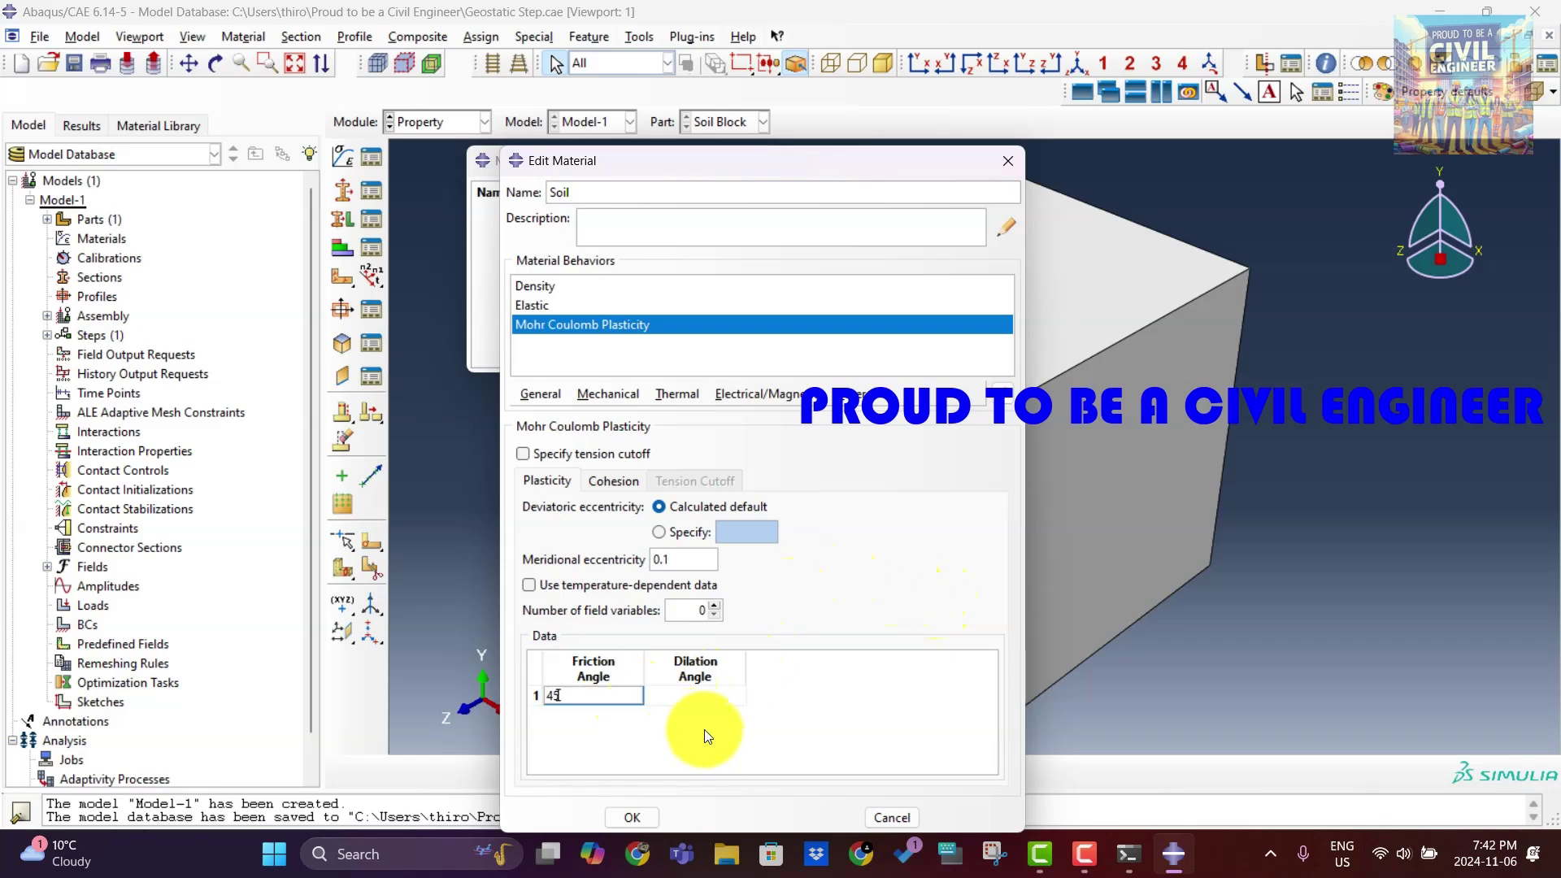
pyautogui.click(709, 694)
pyautogui.write('15')
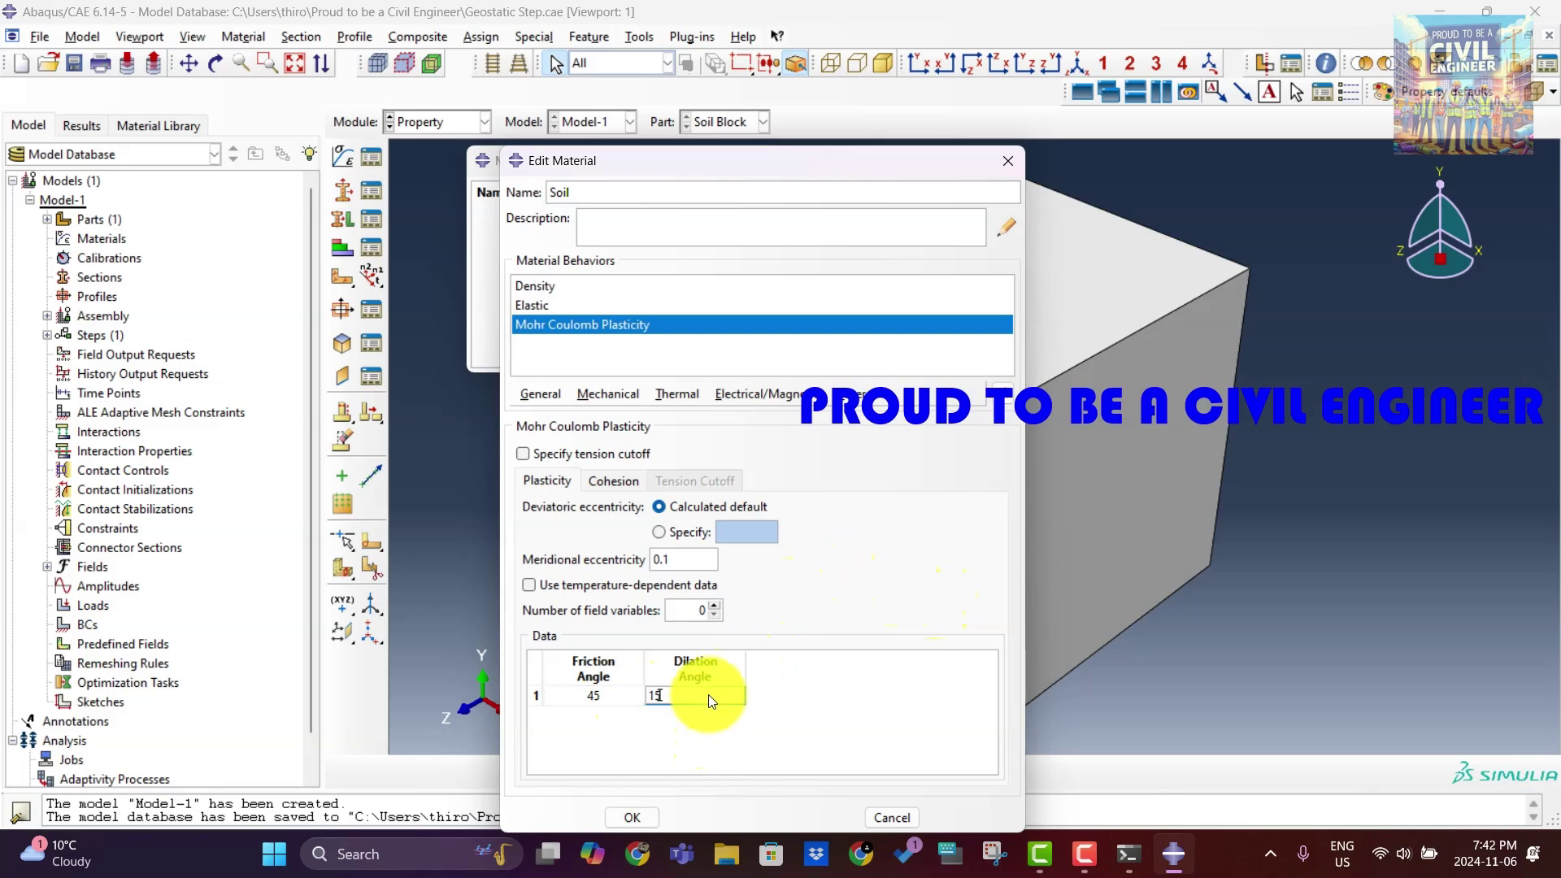
# Set the Mohr Coulomb cohesion yield stress to 0.1 and save the Soil material.
pyautogui.click(621, 480)
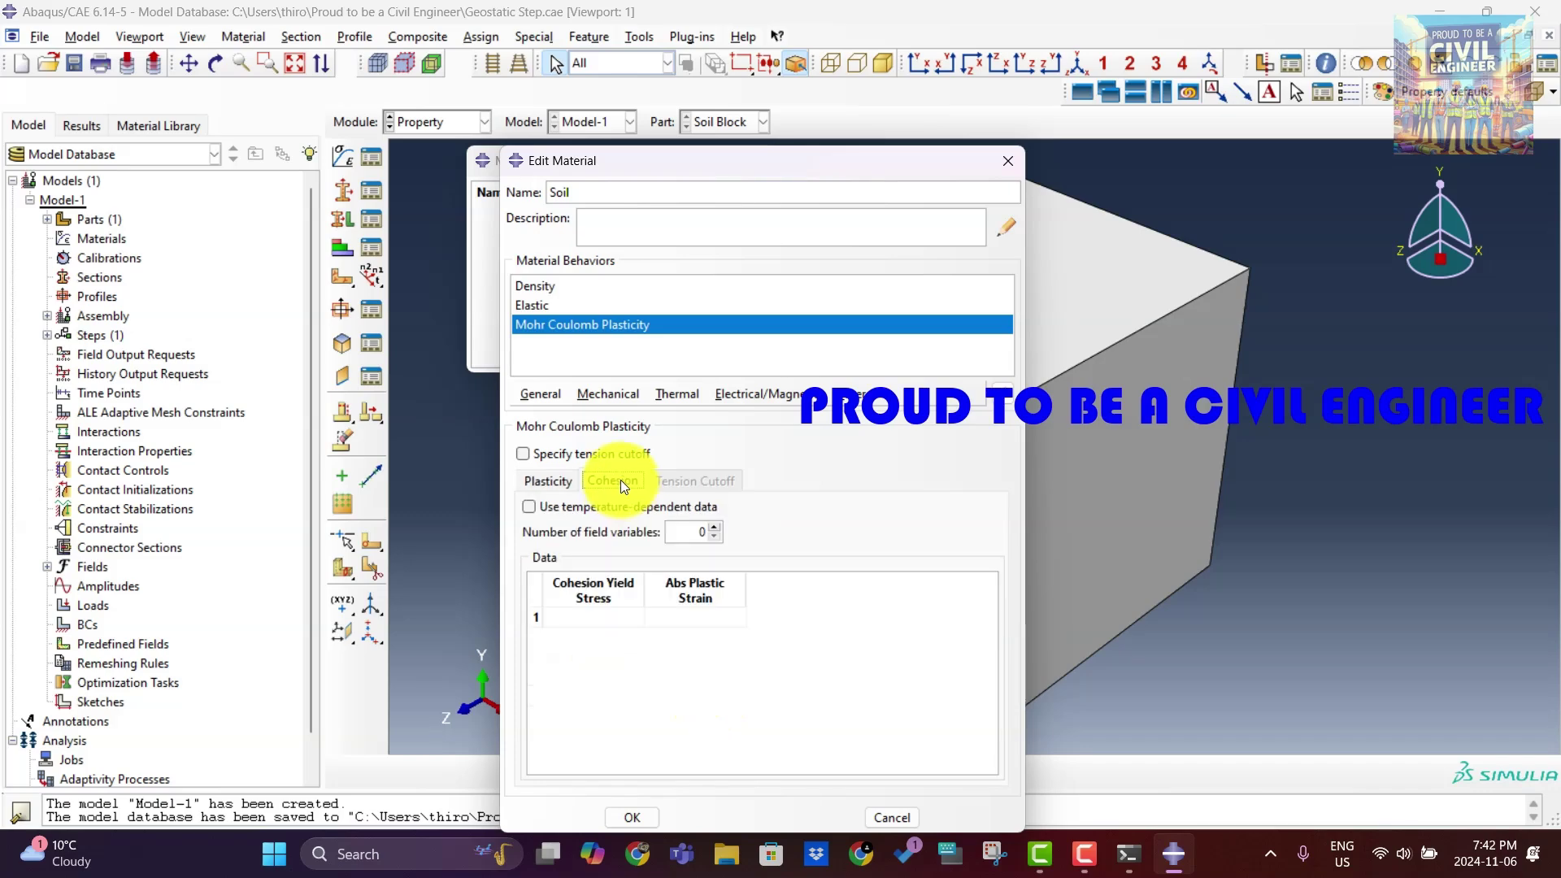
pyautogui.click(612, 618)
pyautogui.write('0.1')
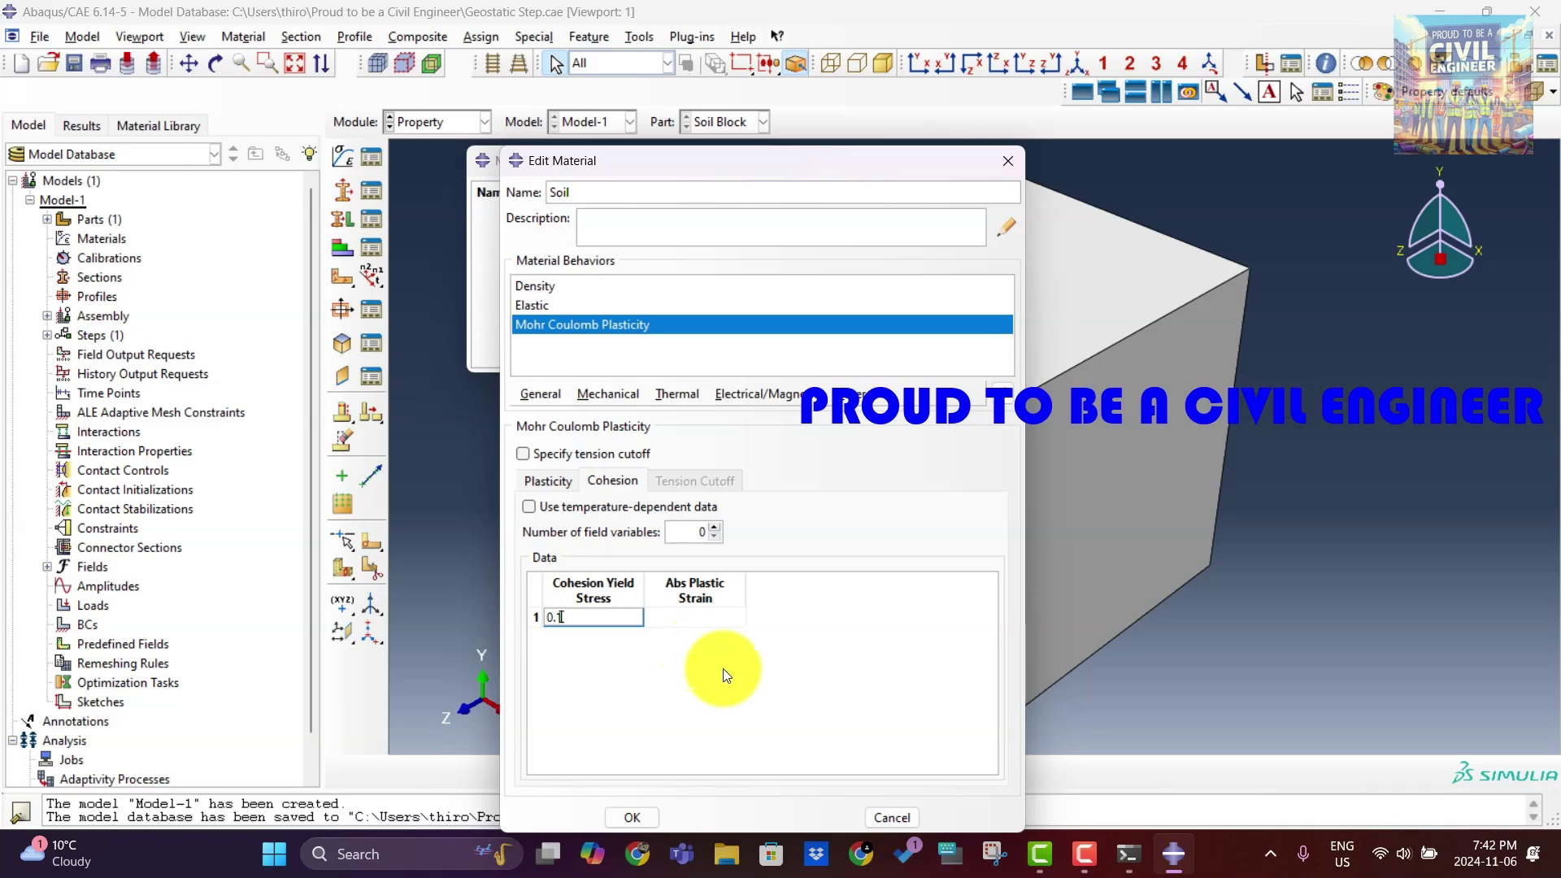
pyautogui.press('Return')
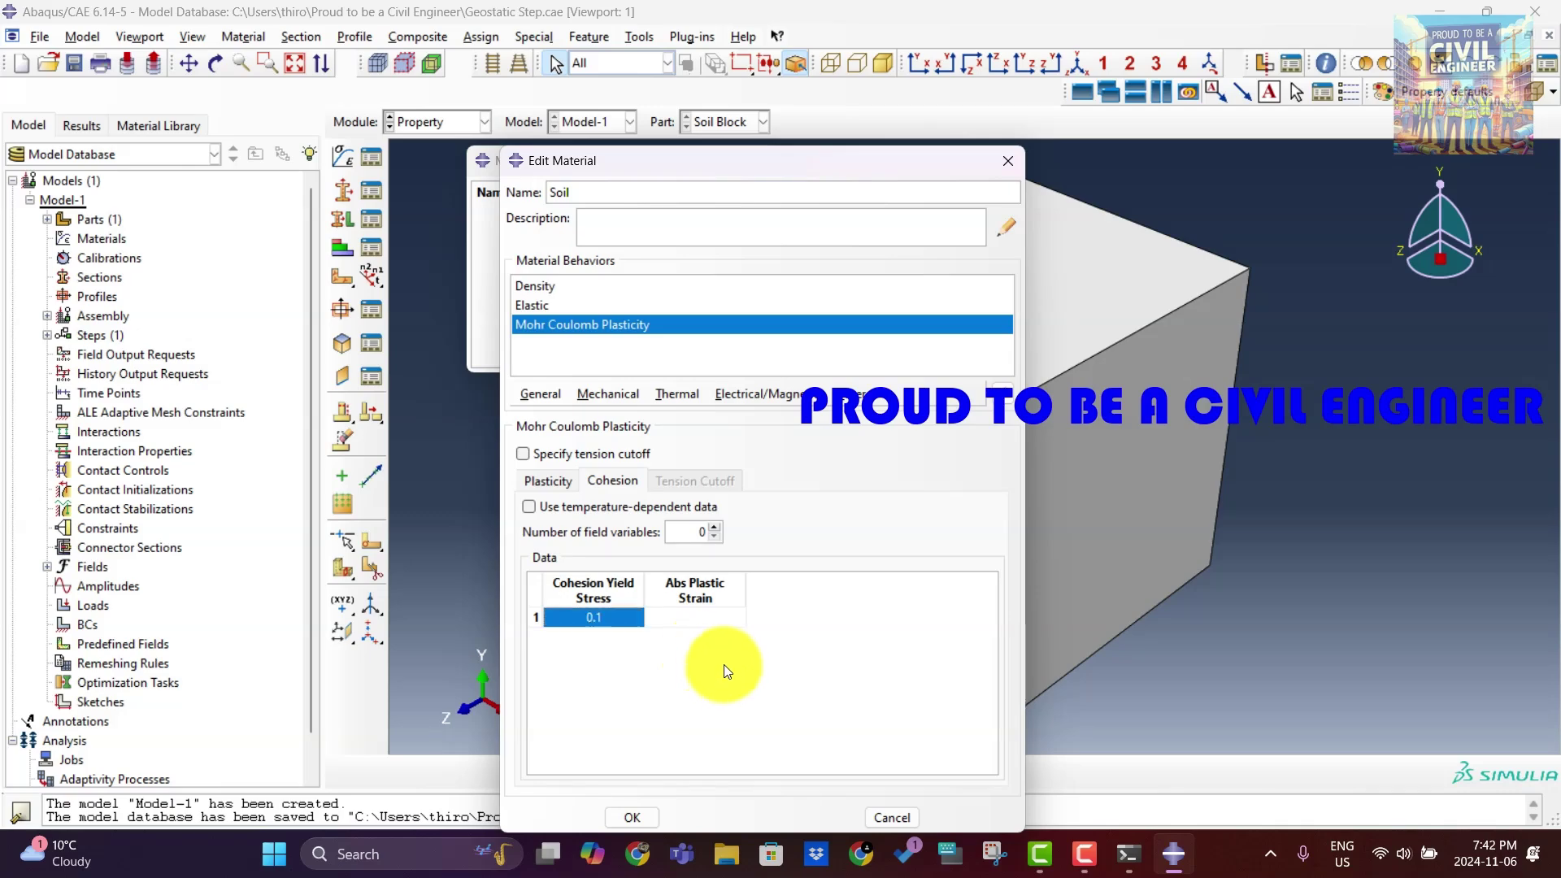
pyautogui.click(623, 817)
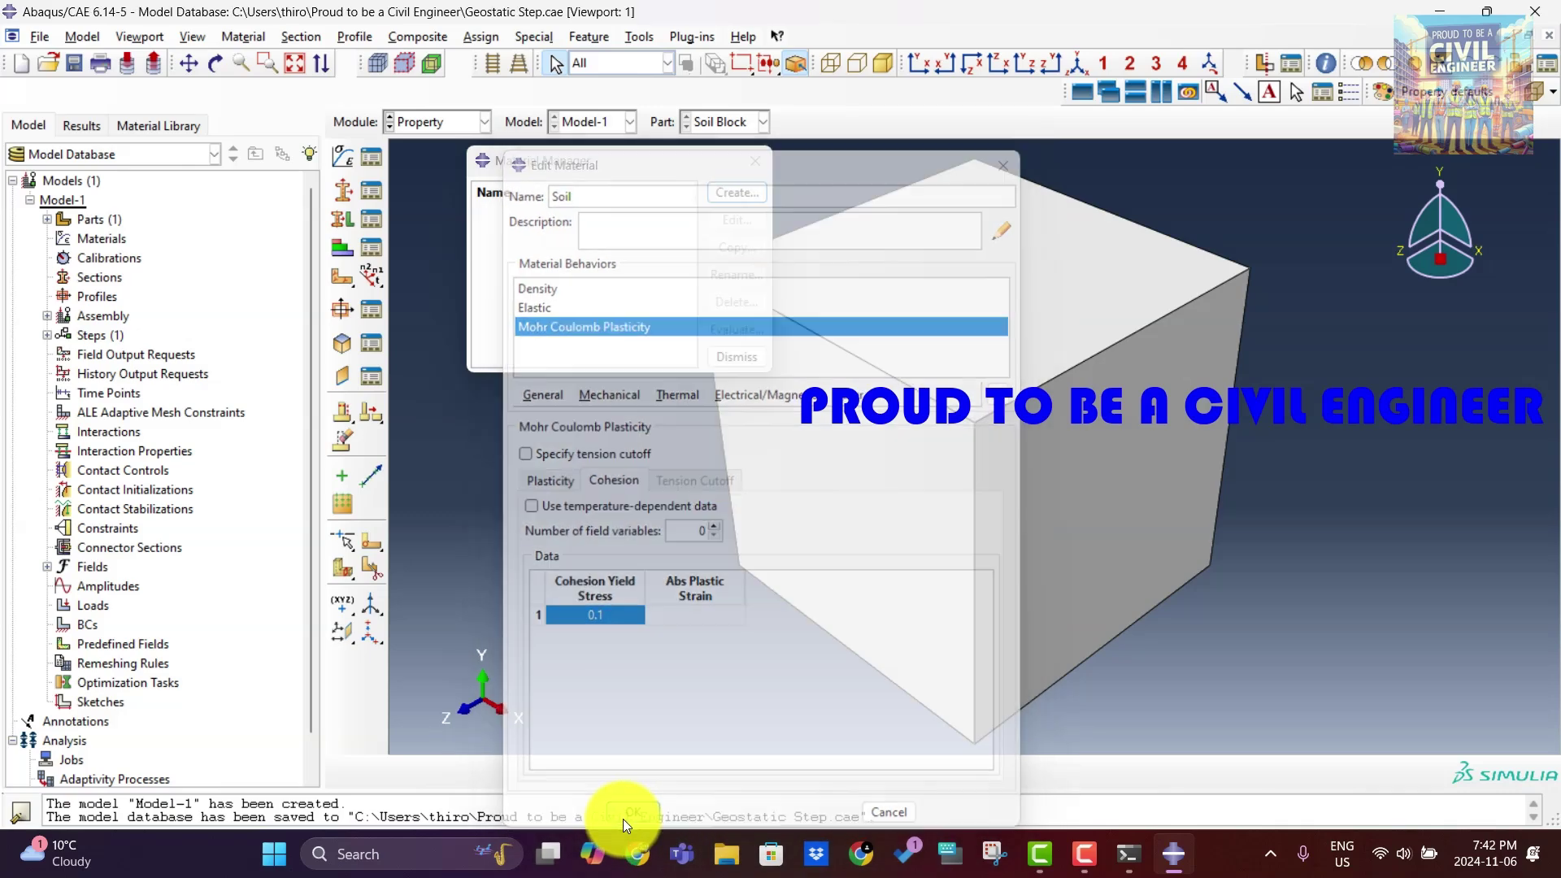
pyautogui.click(753, 161)
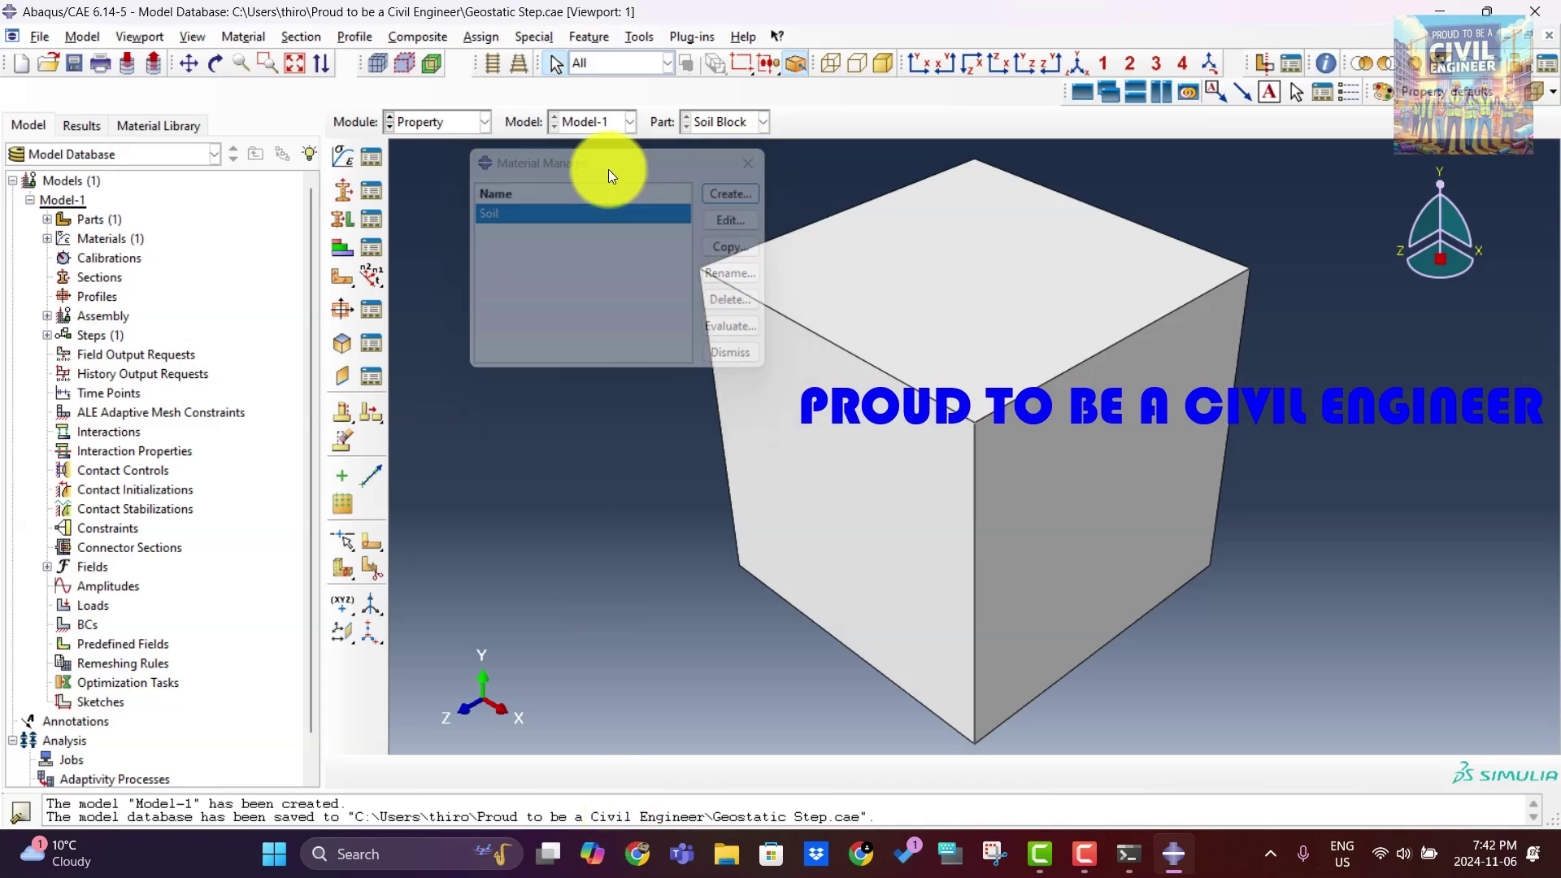
# Create a solid homogeneous section named "Soil Section" that uses the Soil material.
pyautogui.click(372, 190)
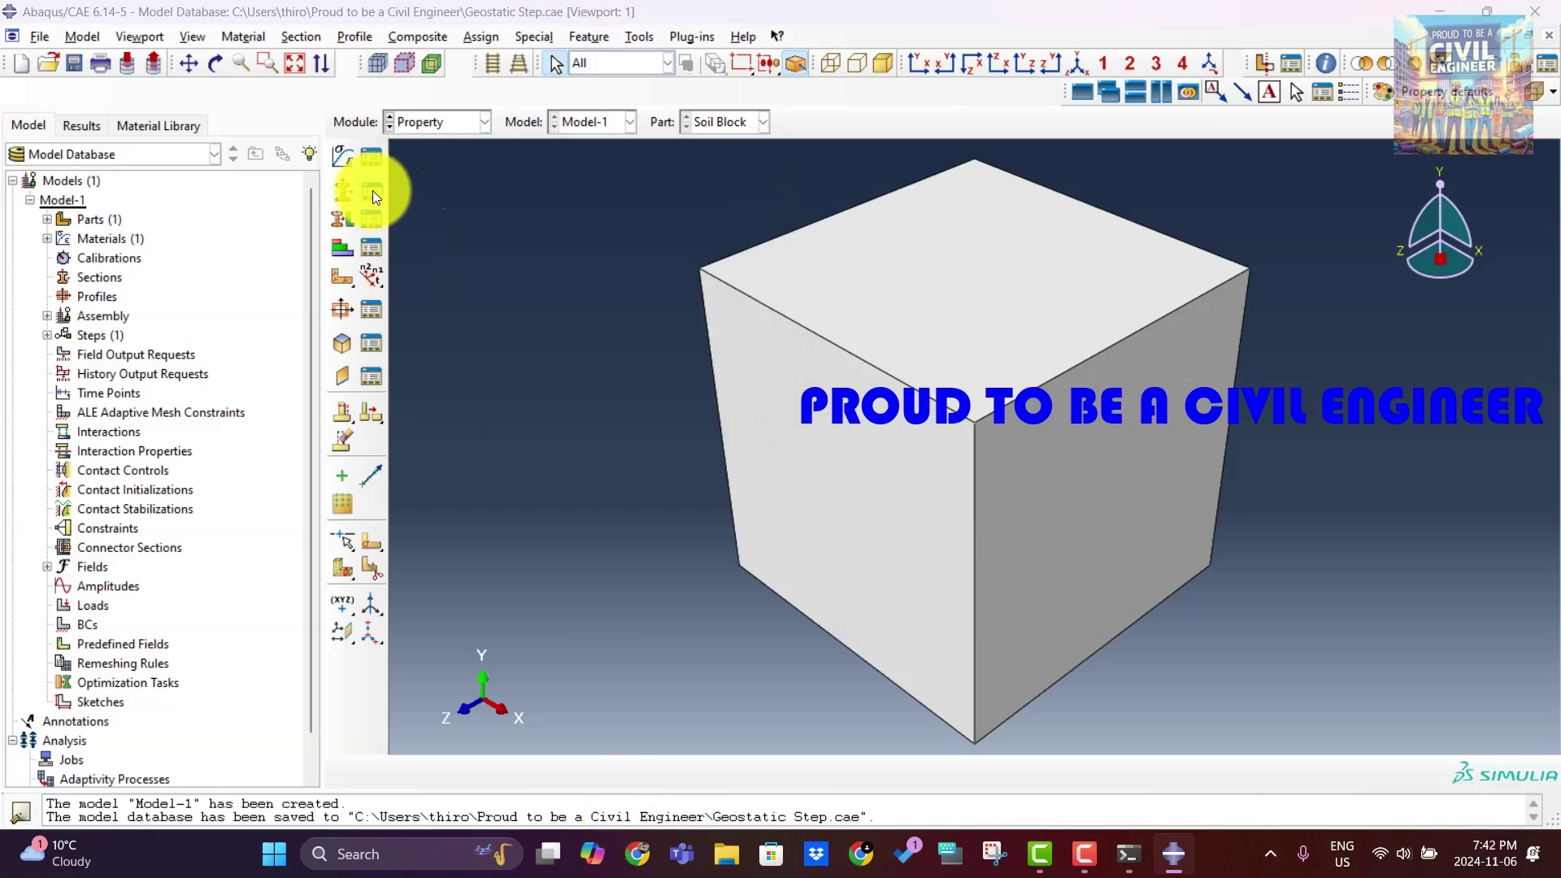
pyautogui.click(509, 546)
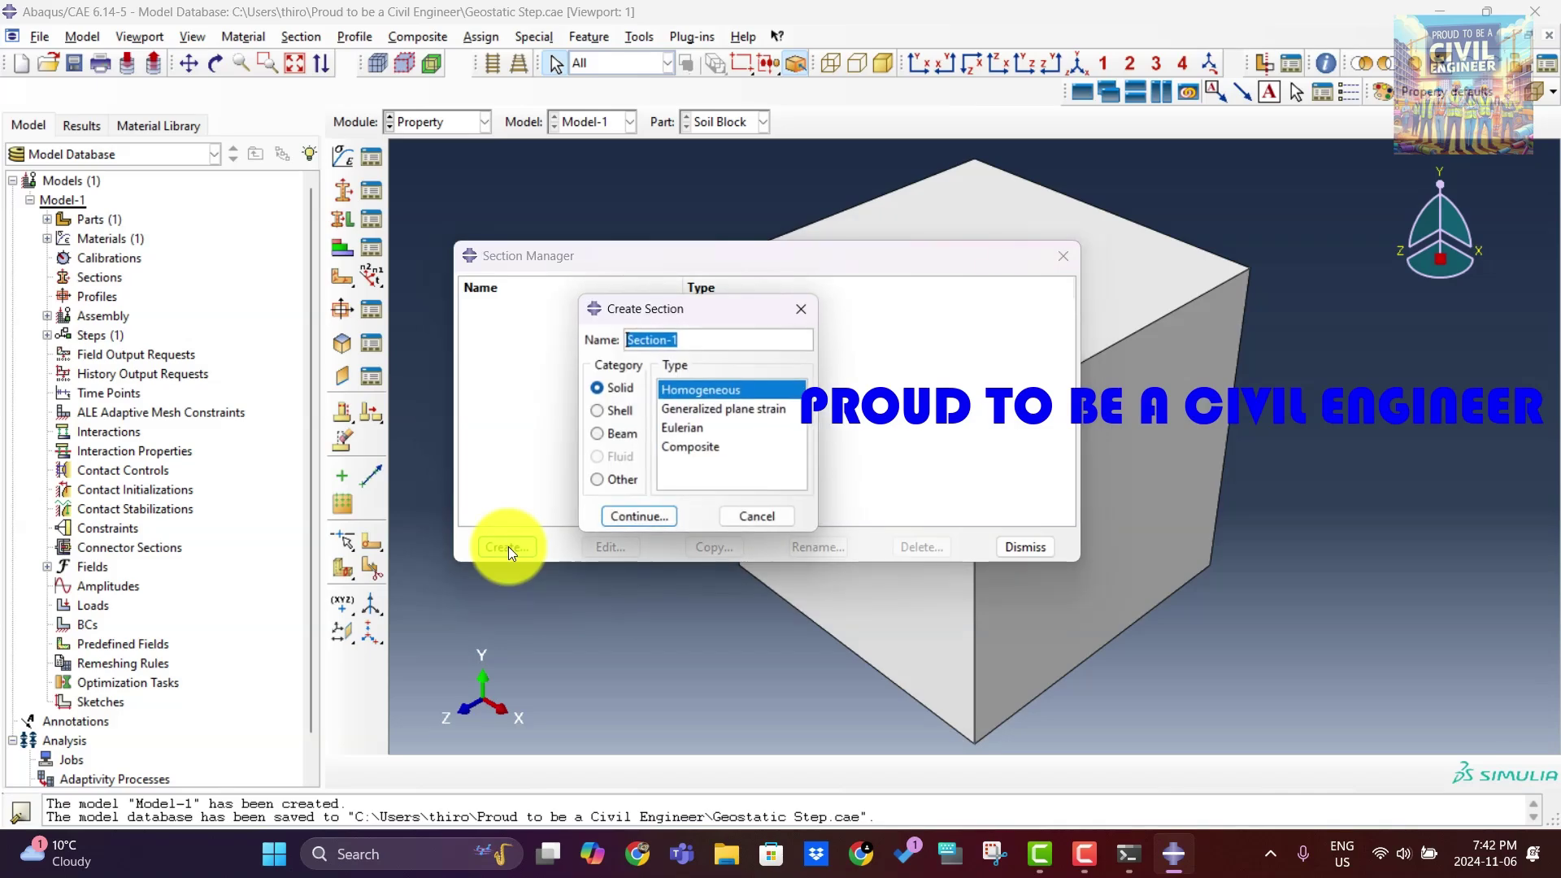
pyautogui.write('So')
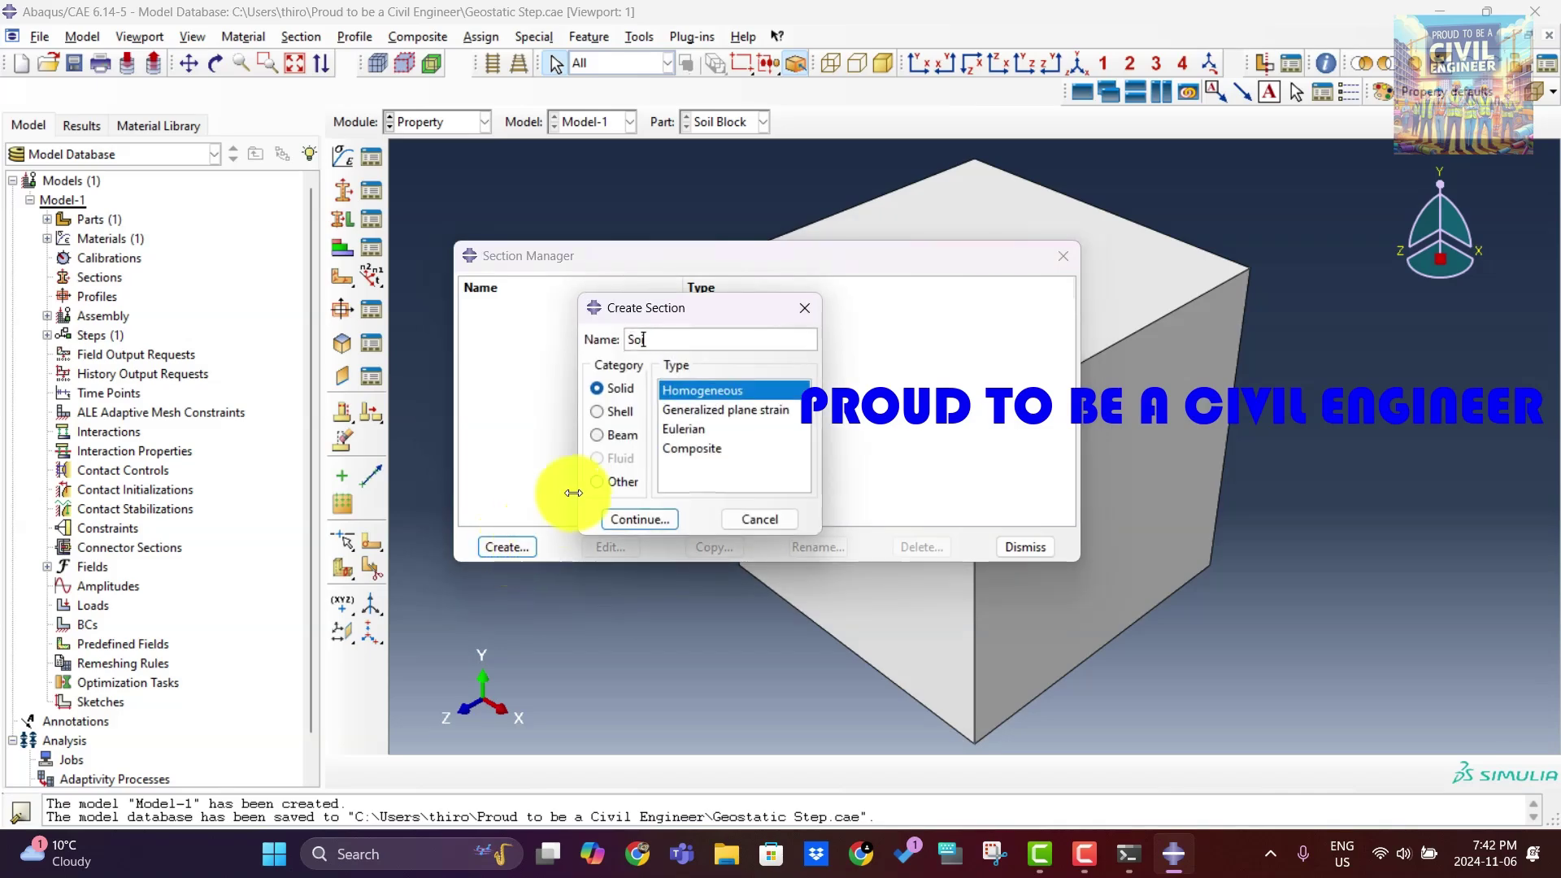
pyautogui.write('il Section')
pyautogui.click(639, 517)
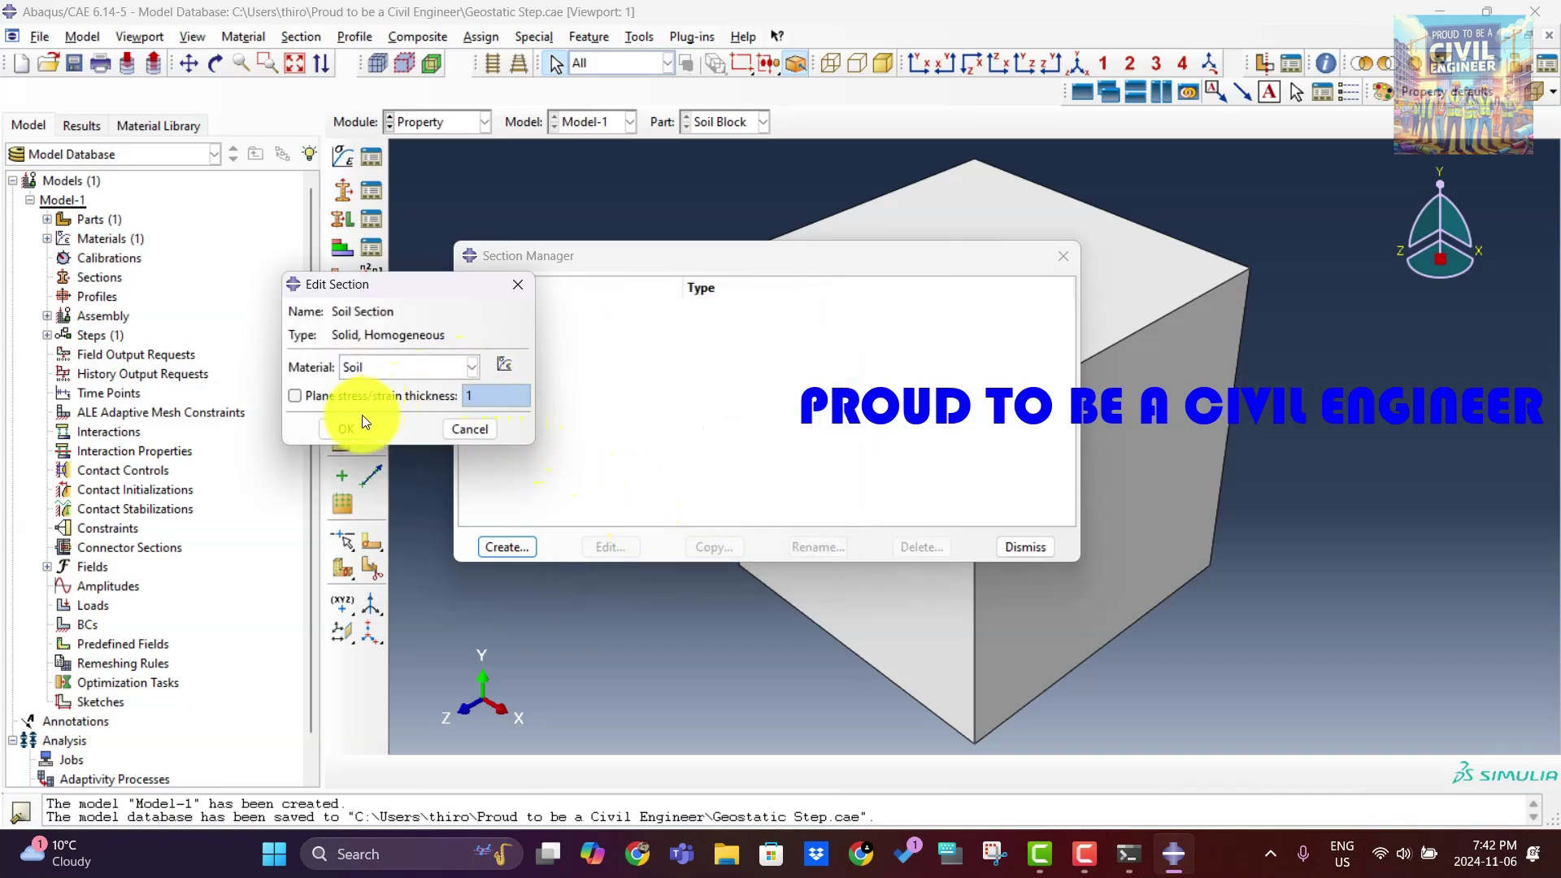
pyautogui.click(344, 428)
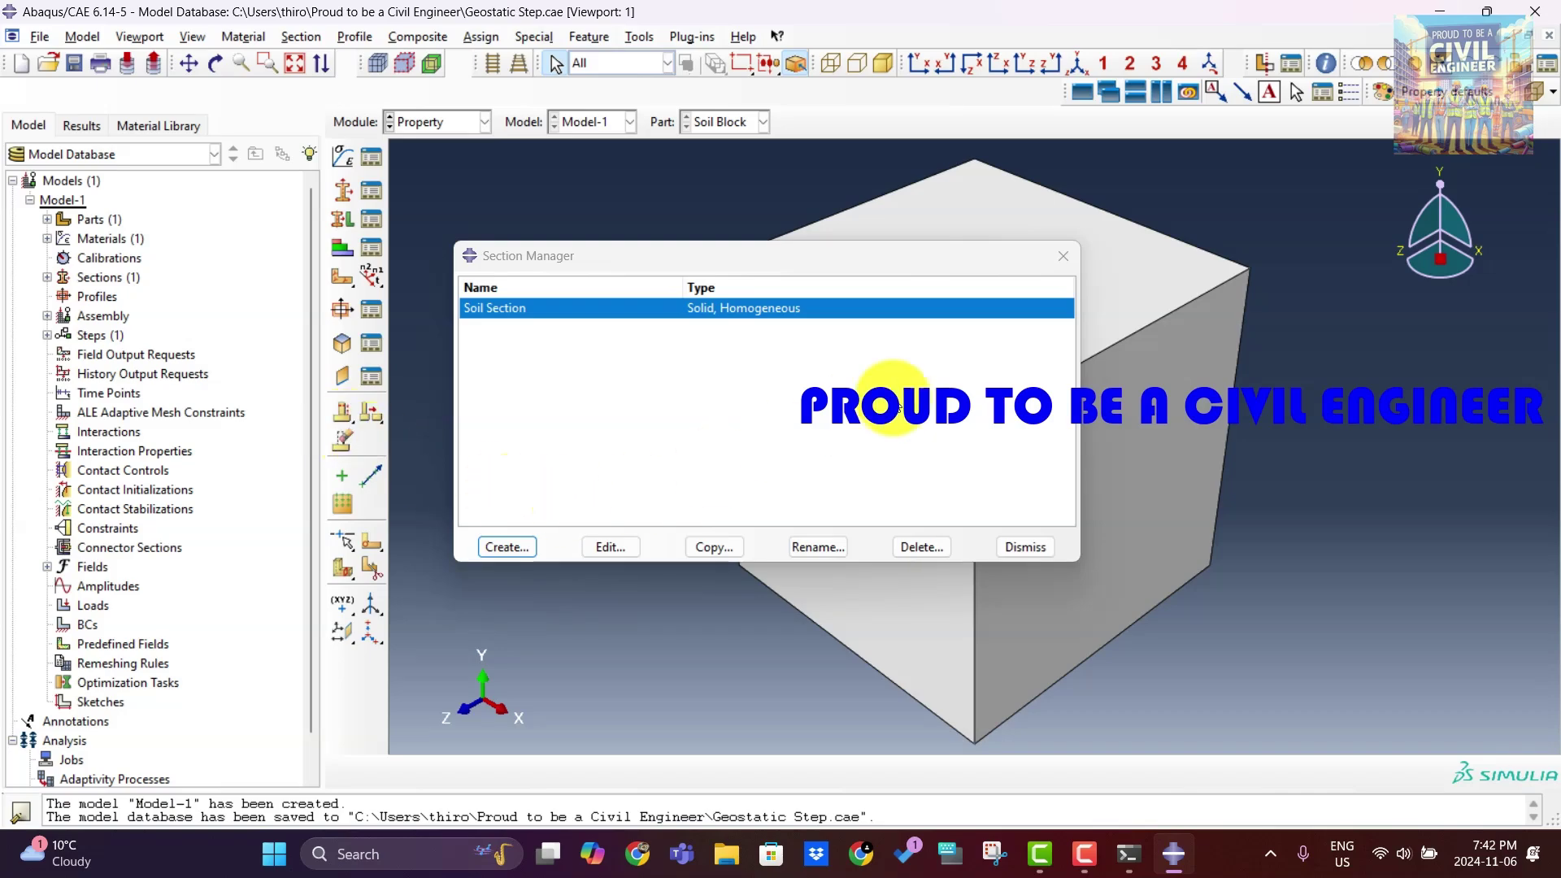
pyautogui.click(1061, 260)
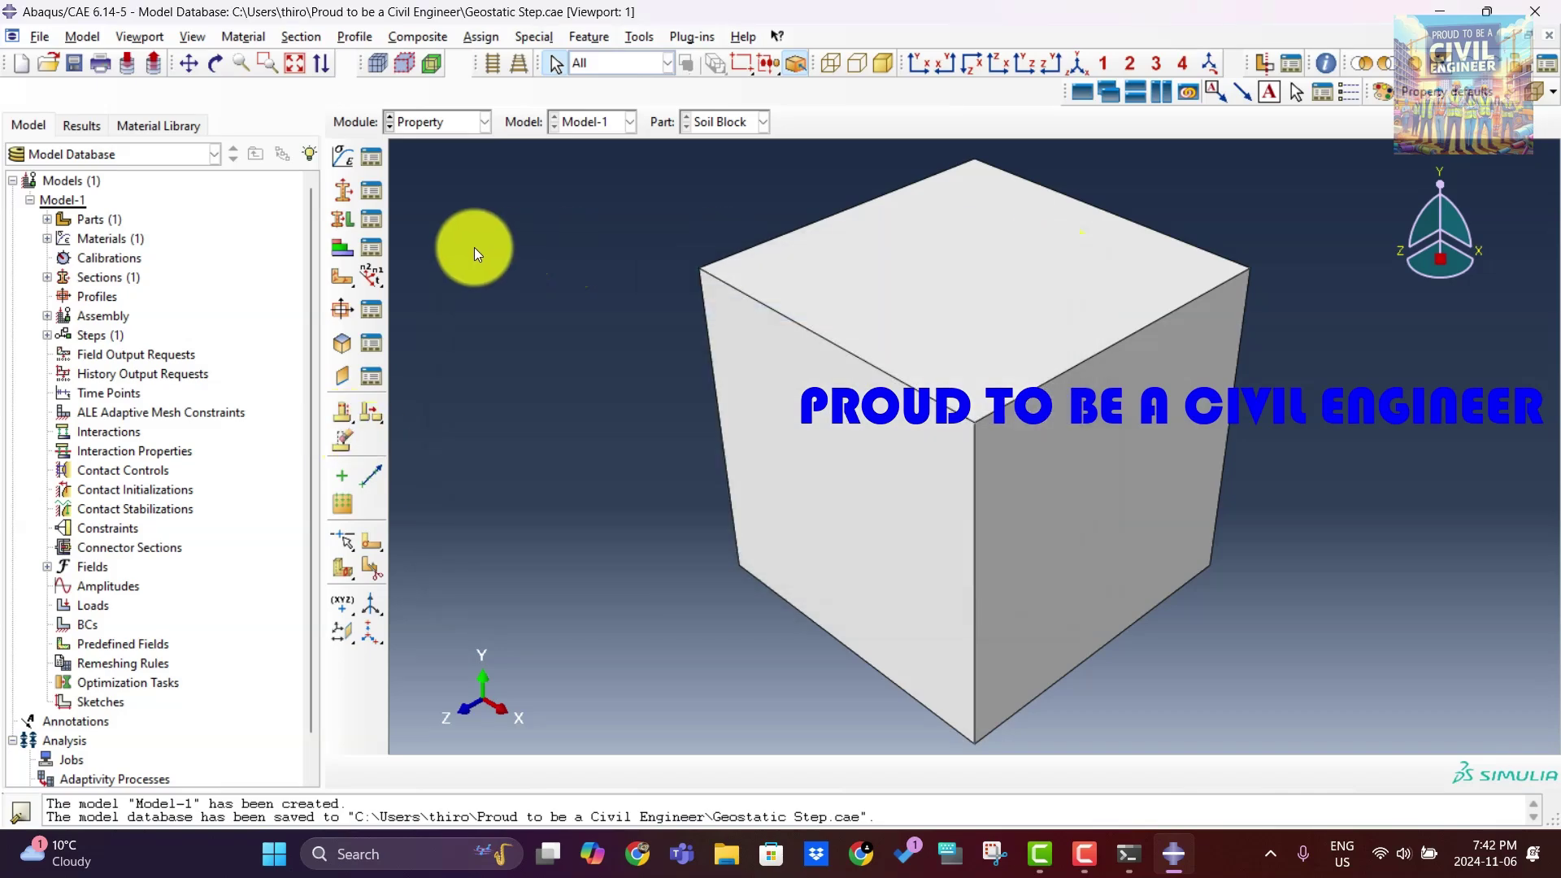
# Assign Soil Section to the whole block, creating a region set named "Soil Block".
pyautogui.click(372, 221)
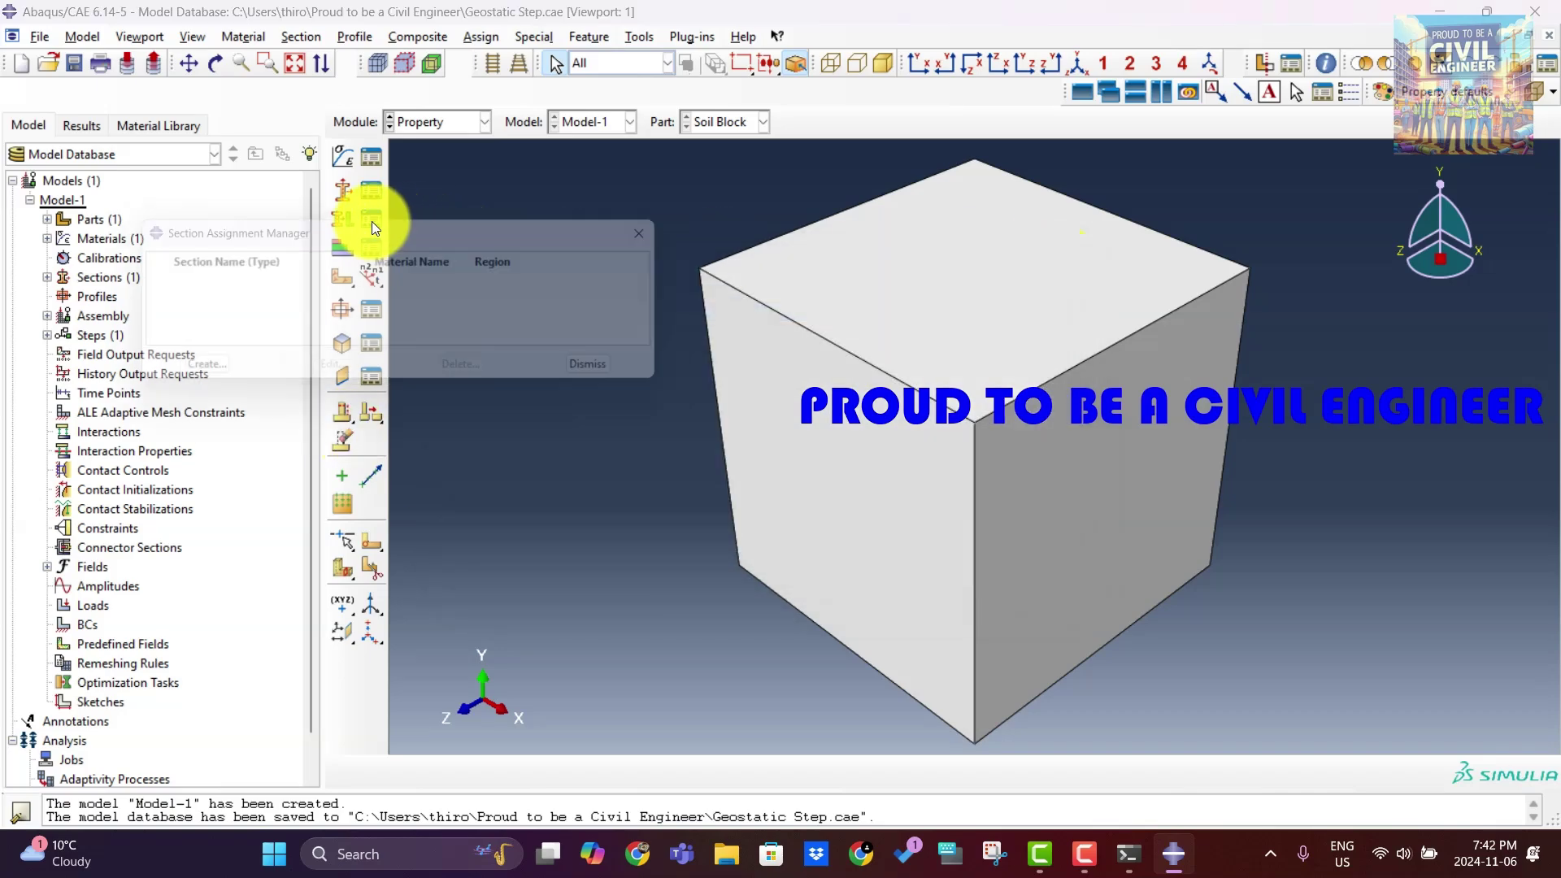
pyautogui.click(197, 376)
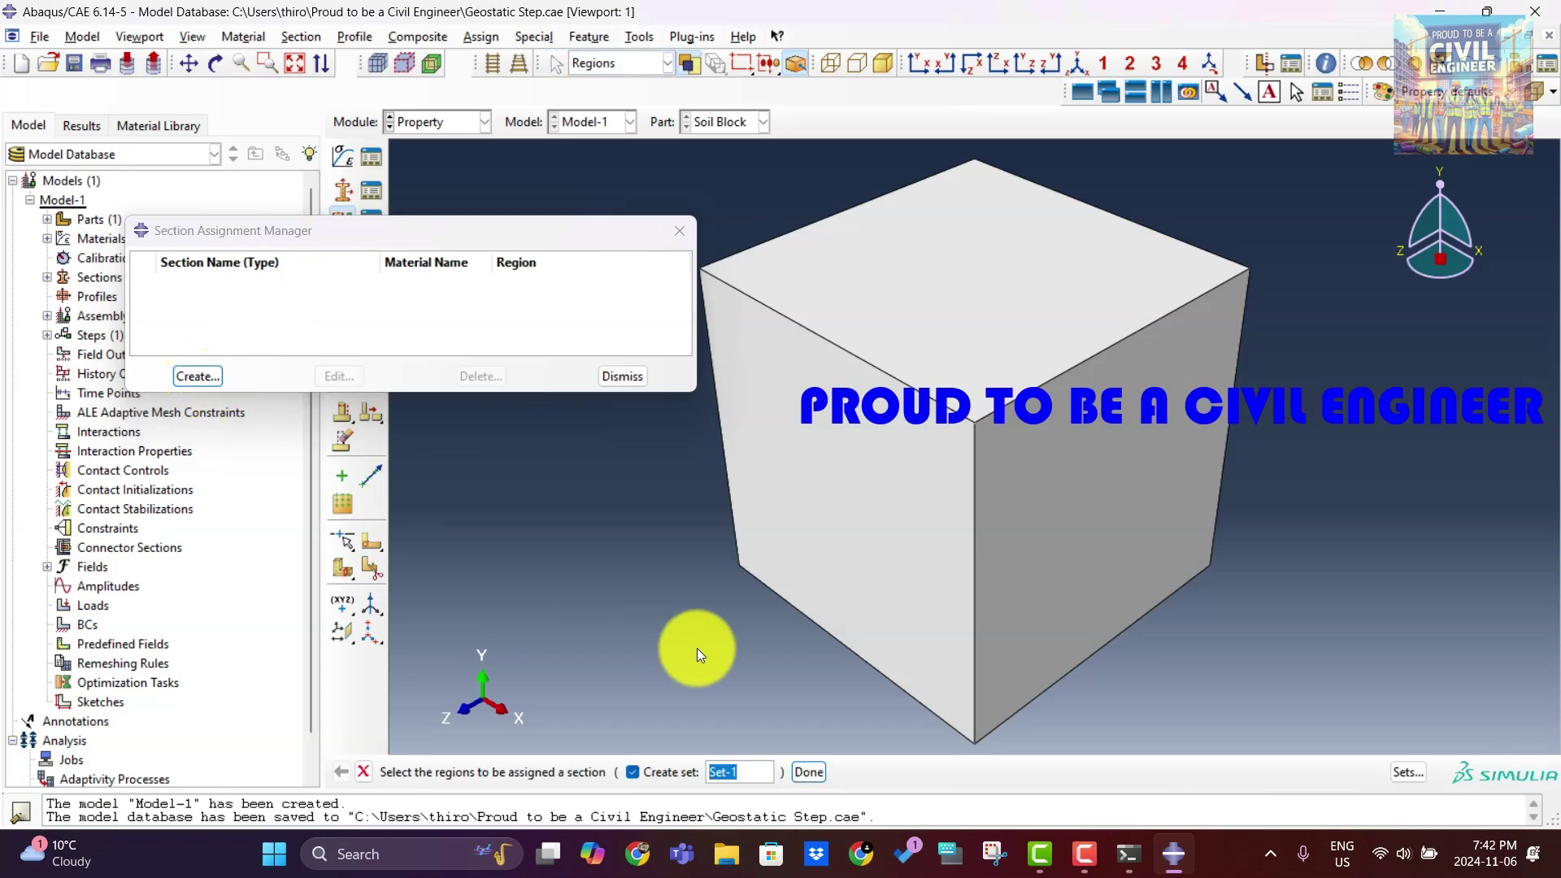
pyautogui.write('Soil')
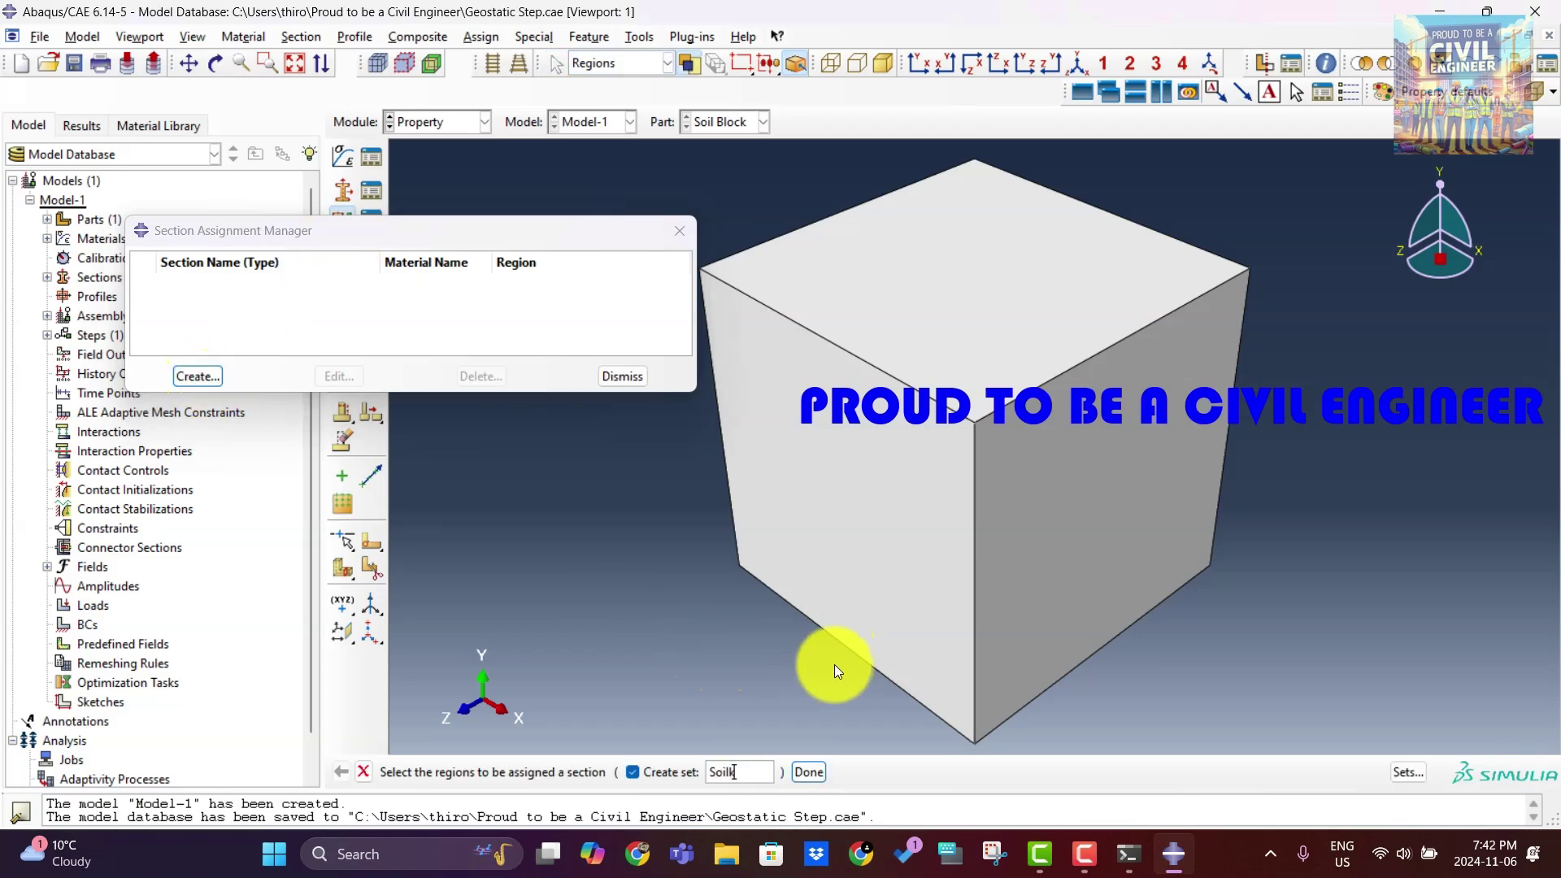
pyautogui.write(' Block')
pyautogui.click(855, 563)
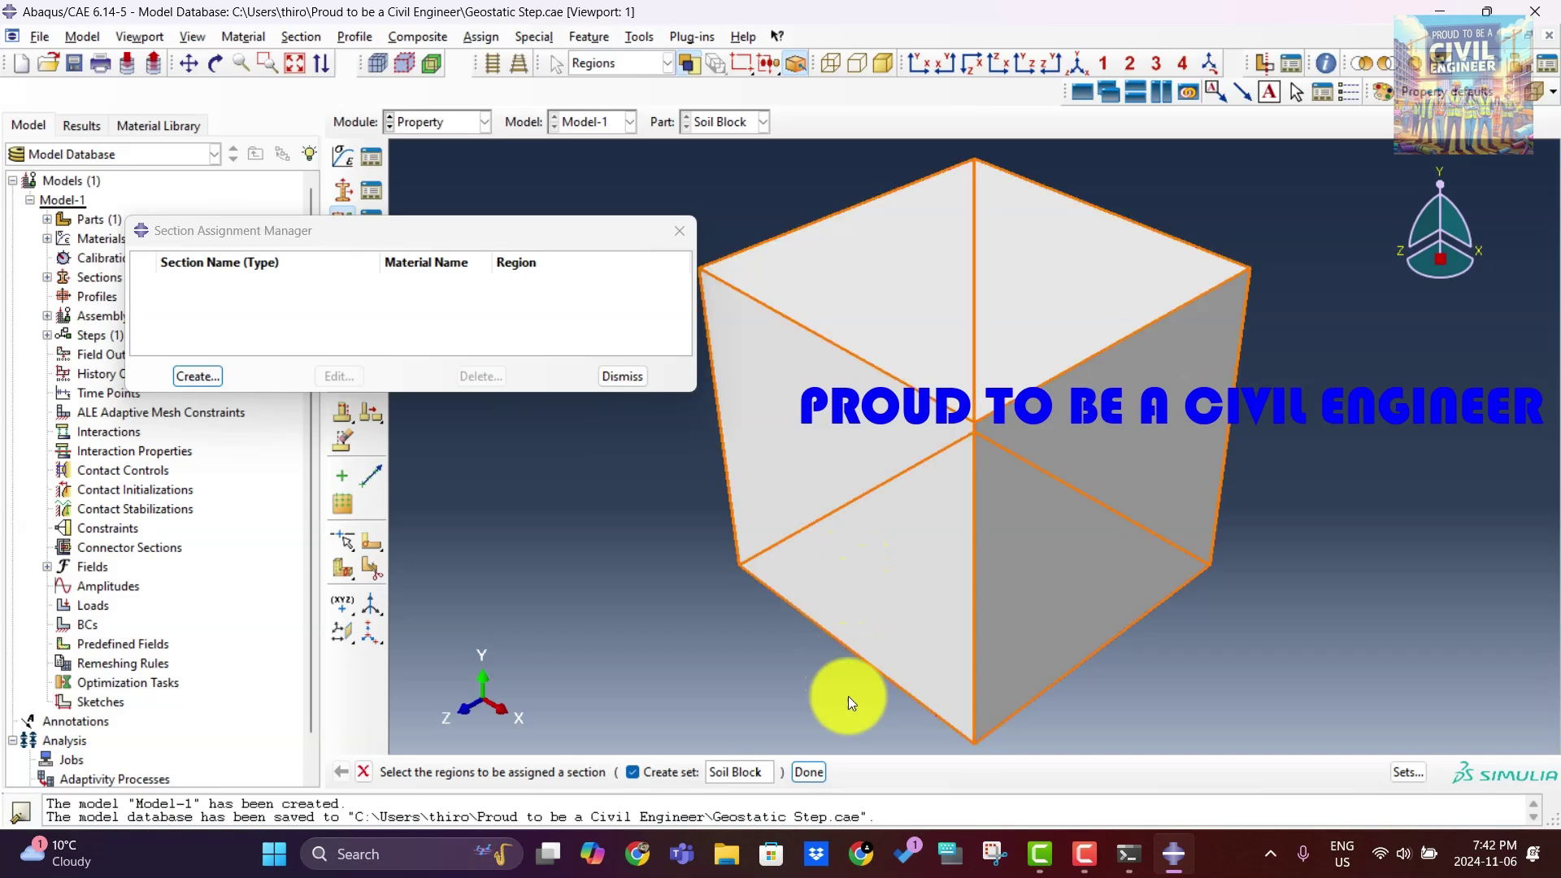
pyautogui.click(809, 771)
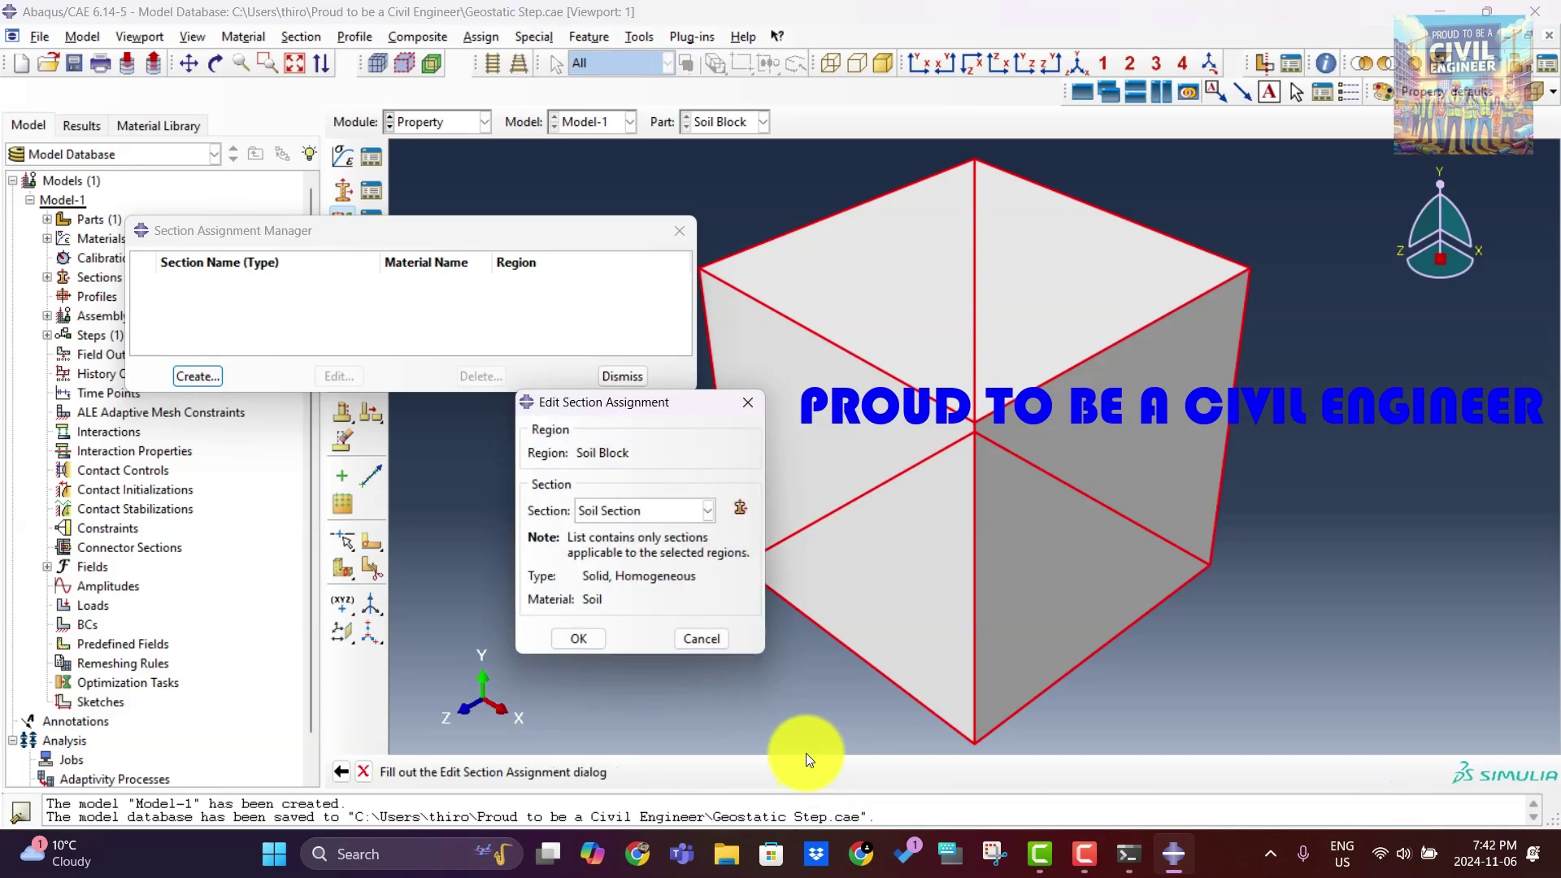
pyautogui.click(571, 640)
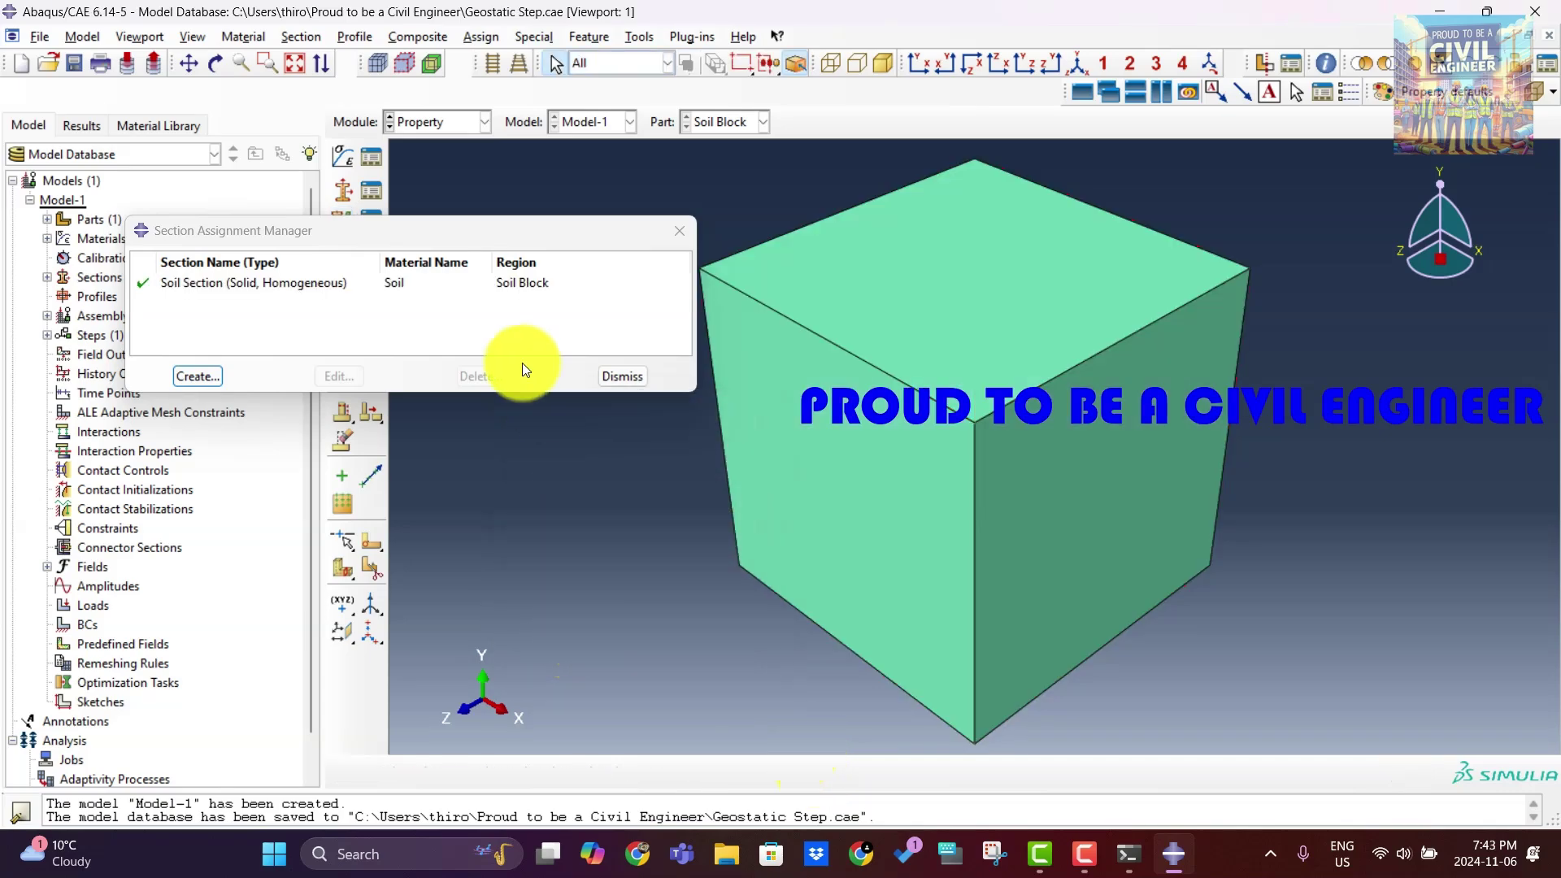
pyautogui.click(680, 232)
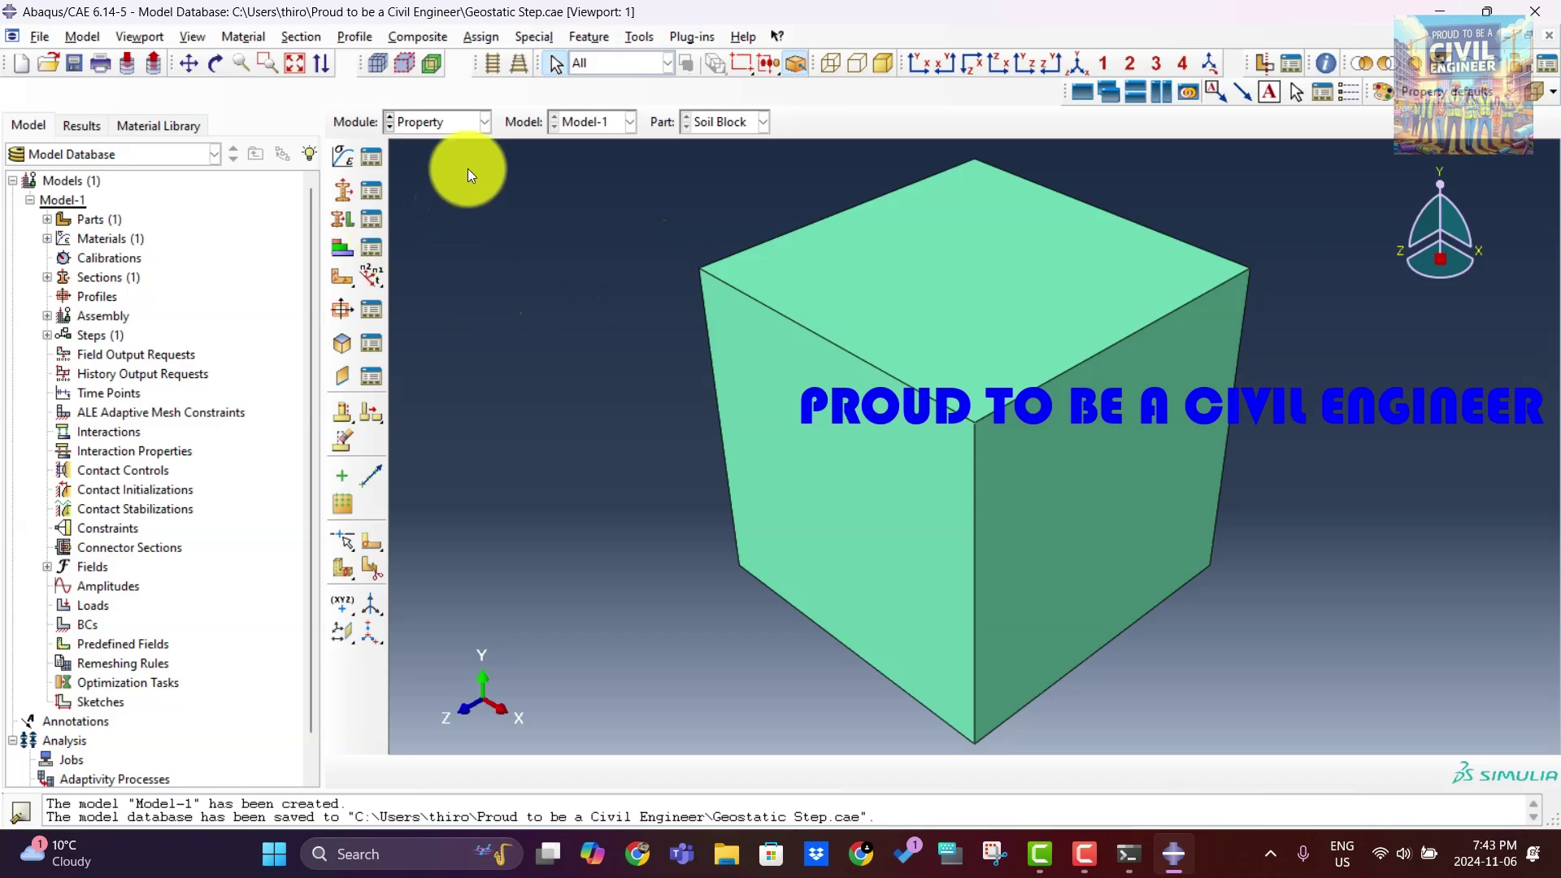
# Switch to the Assembly module and create an independent instance of the Soil Block part.
pyautogui.click(485, 123)
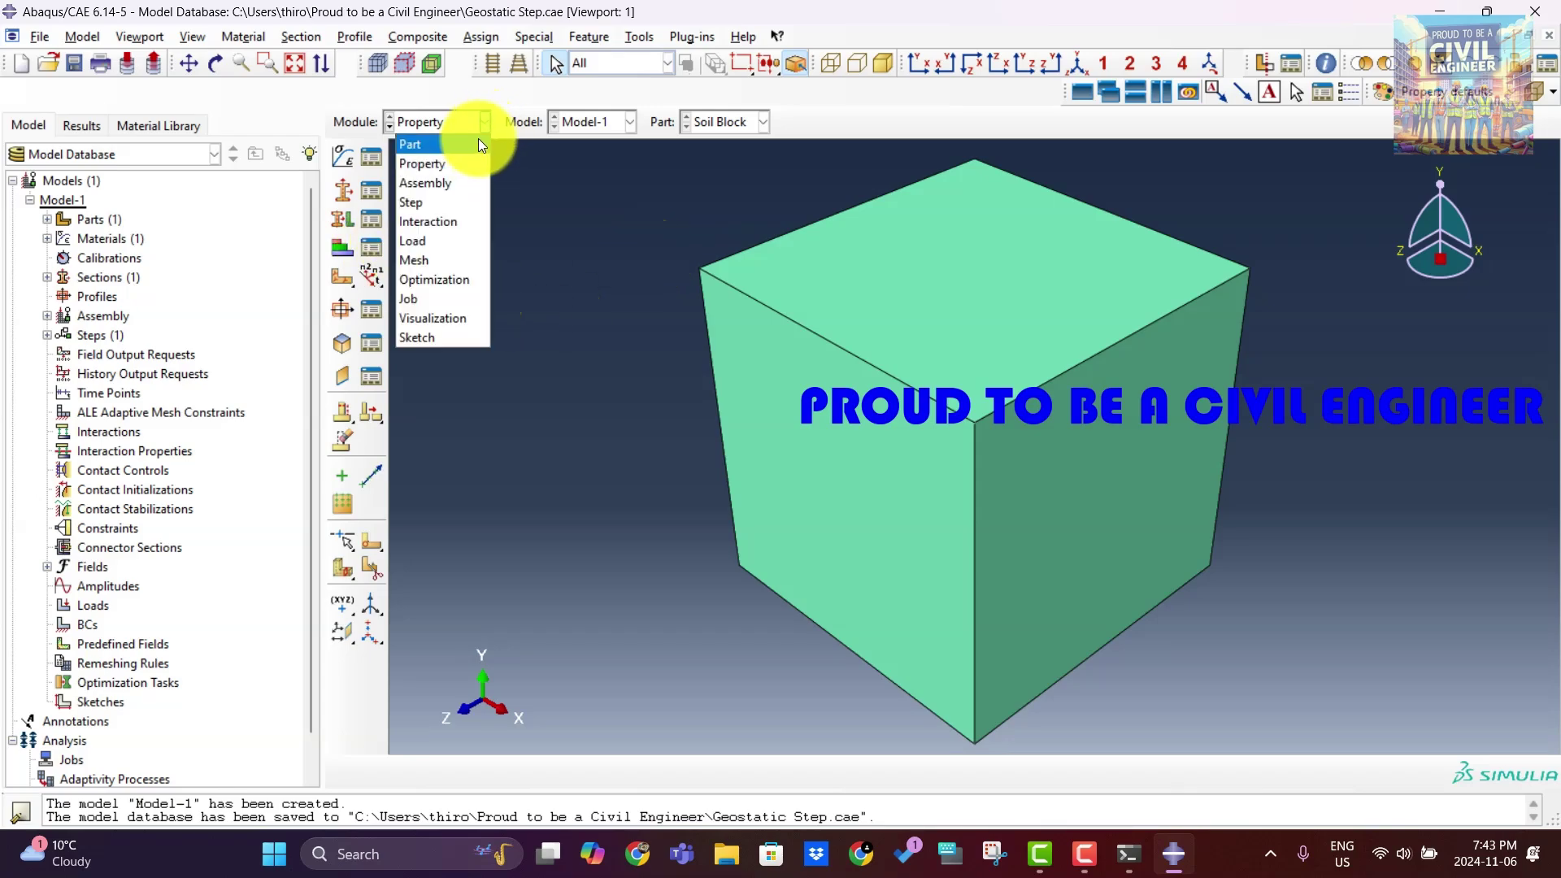
pyautogui.click(455, 185)
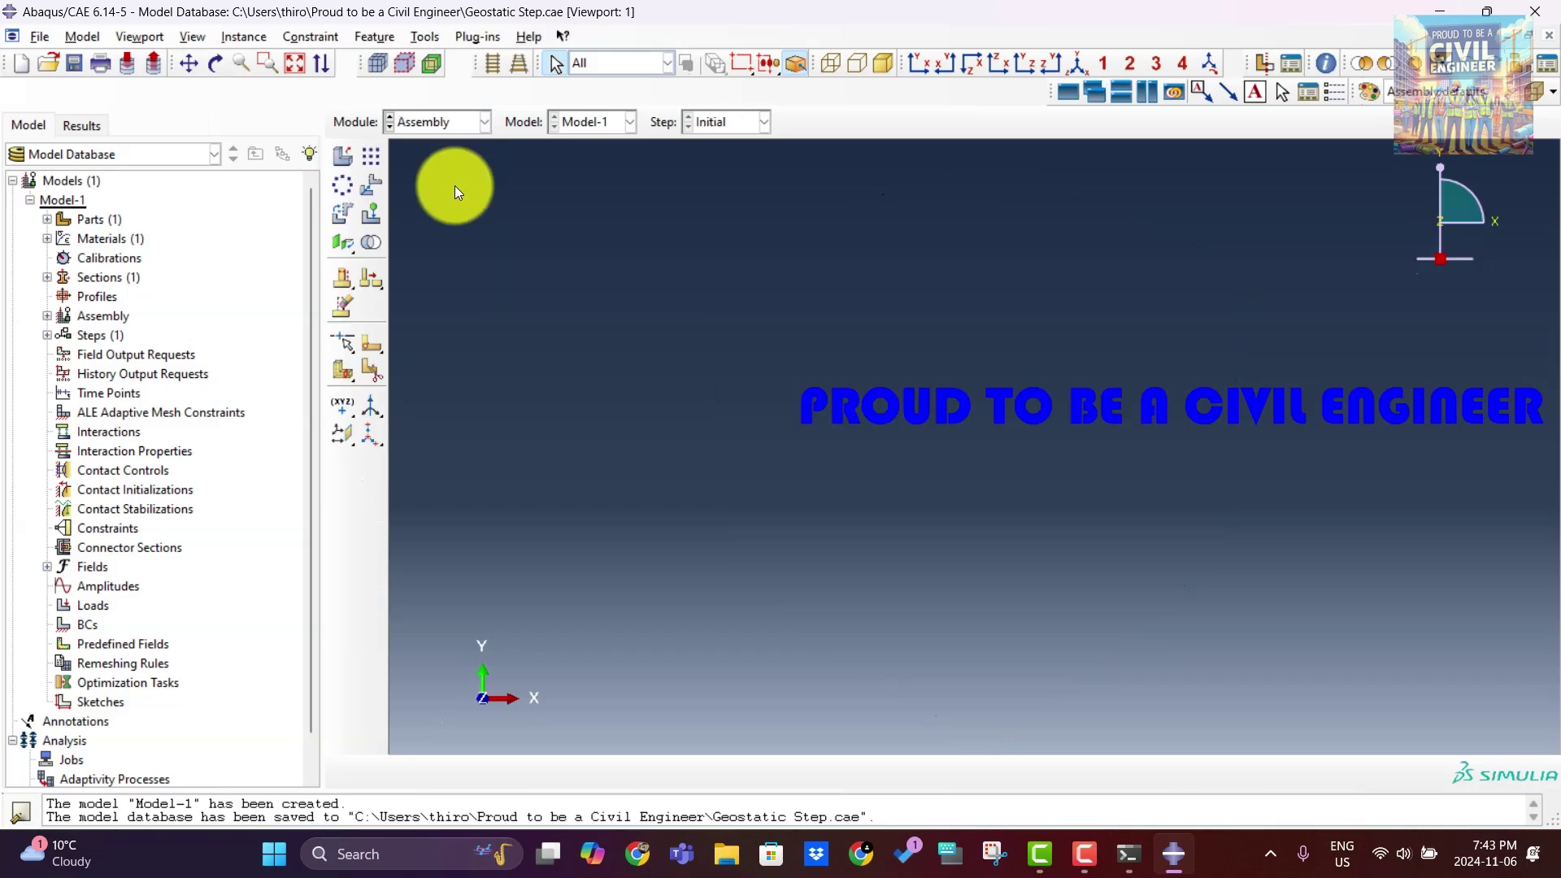
pyautogui.click(341, 156)
pyautogui.click(809, 479)
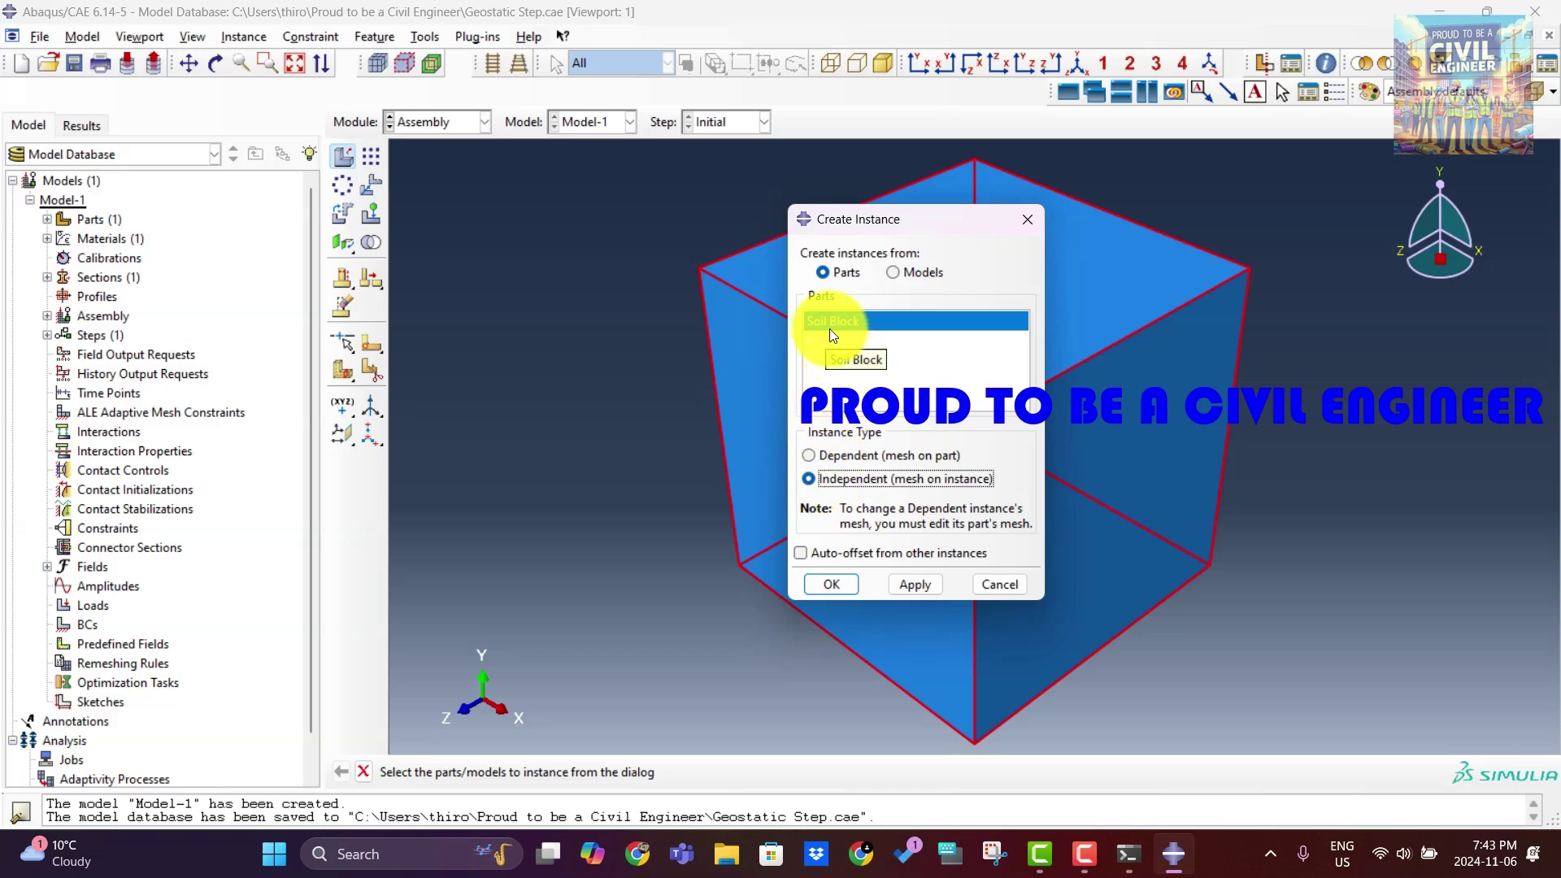
pyautogui.click(912, 584)
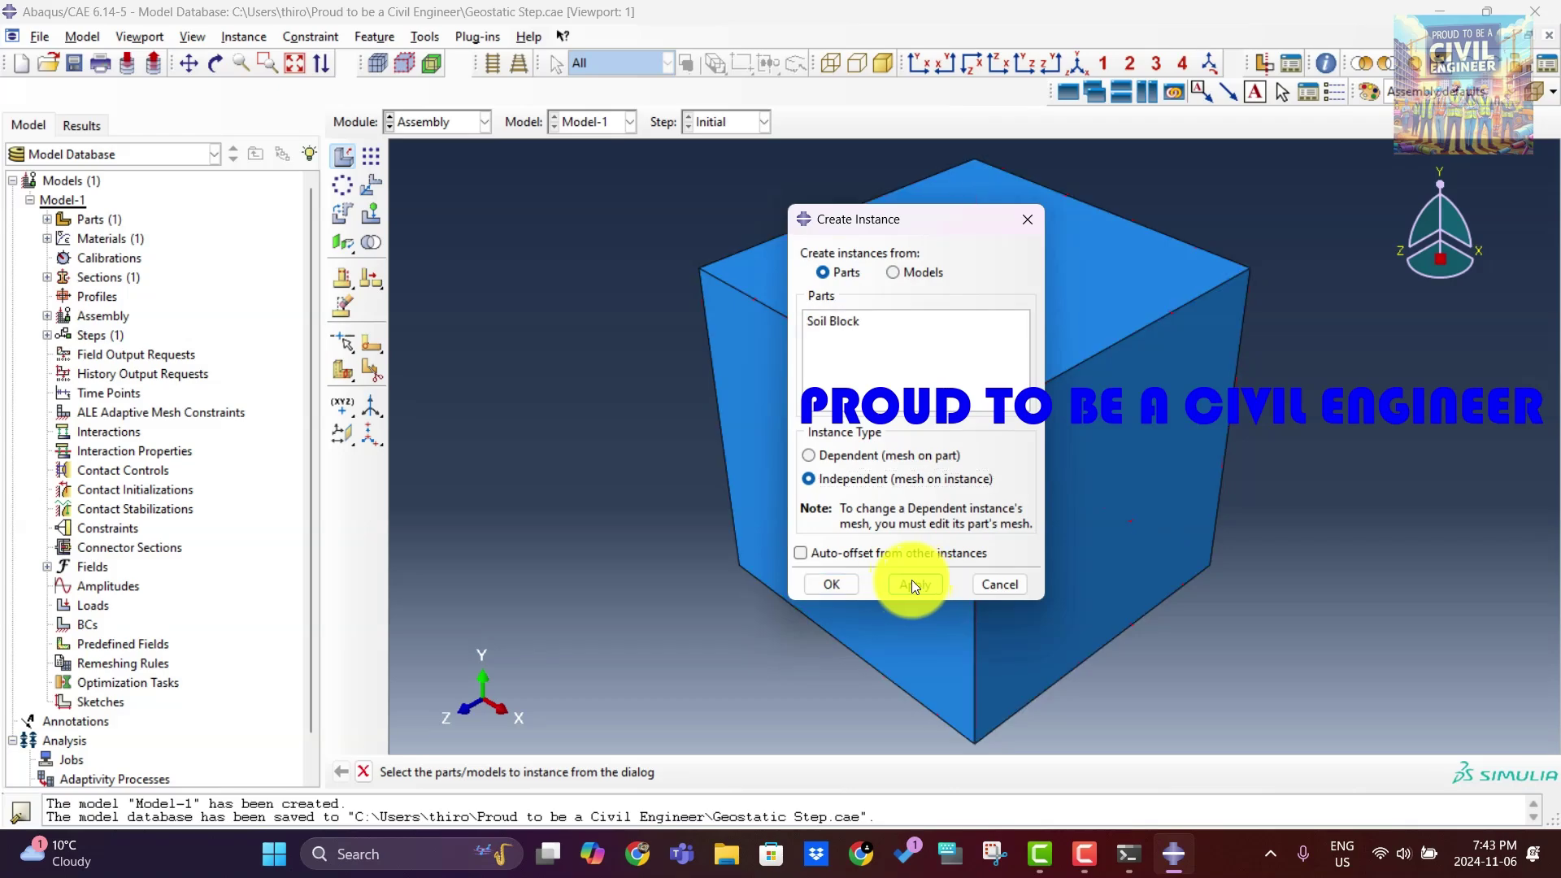
# Leave the instance creation dialog and switch to the Step module.
pyautogui.click(831, 583)
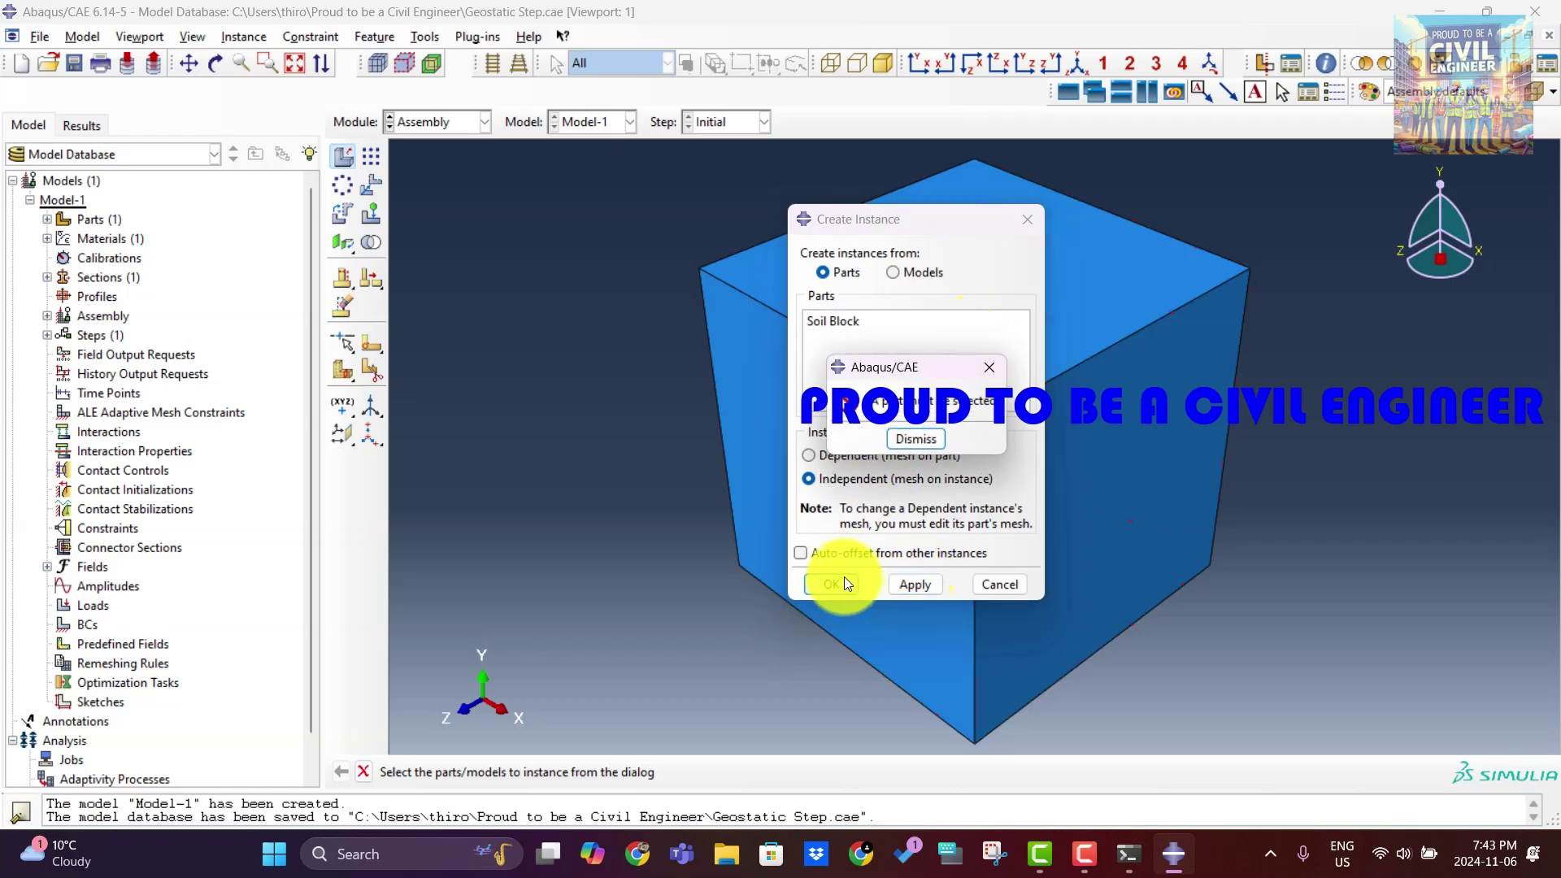
pyautogui.click(989, 362)
pyautogui.click(1025, 221)
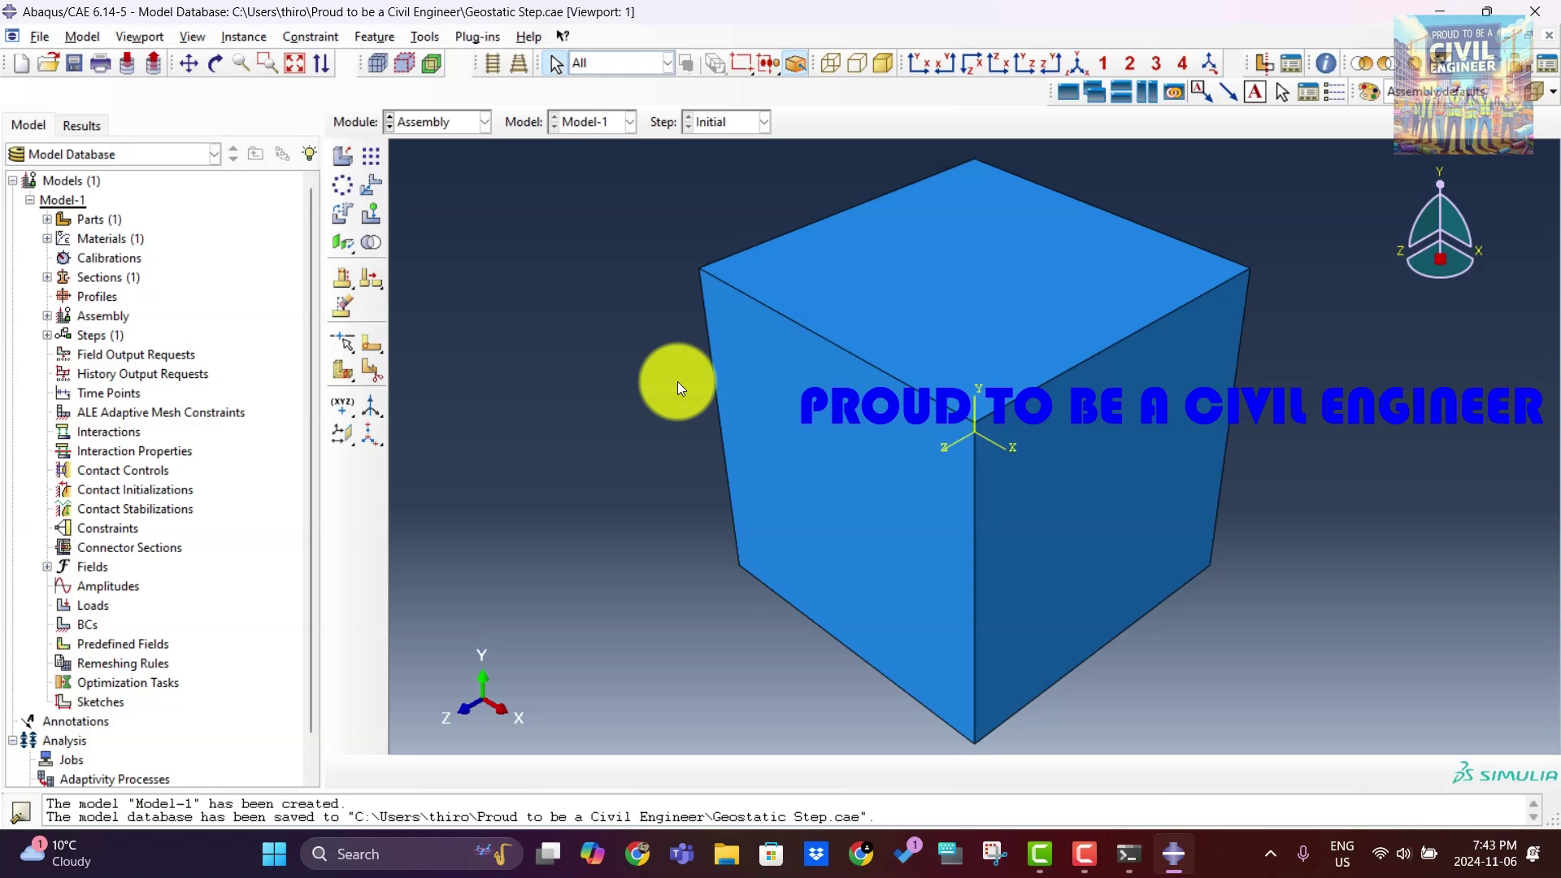
pyautogui.click(482, 129)
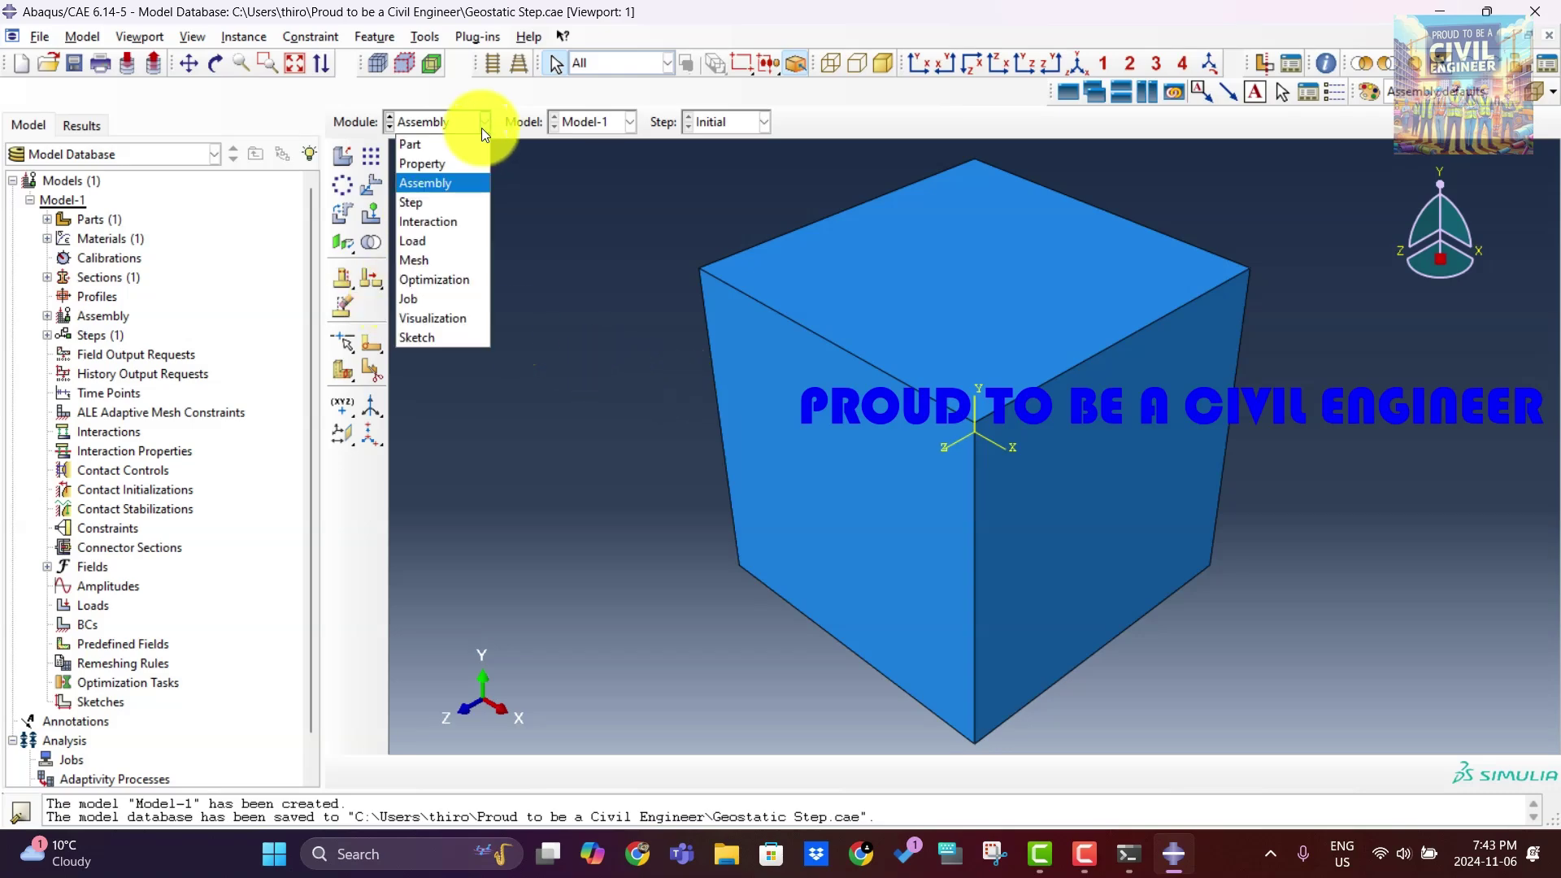
pyautogui.click(449, 204)
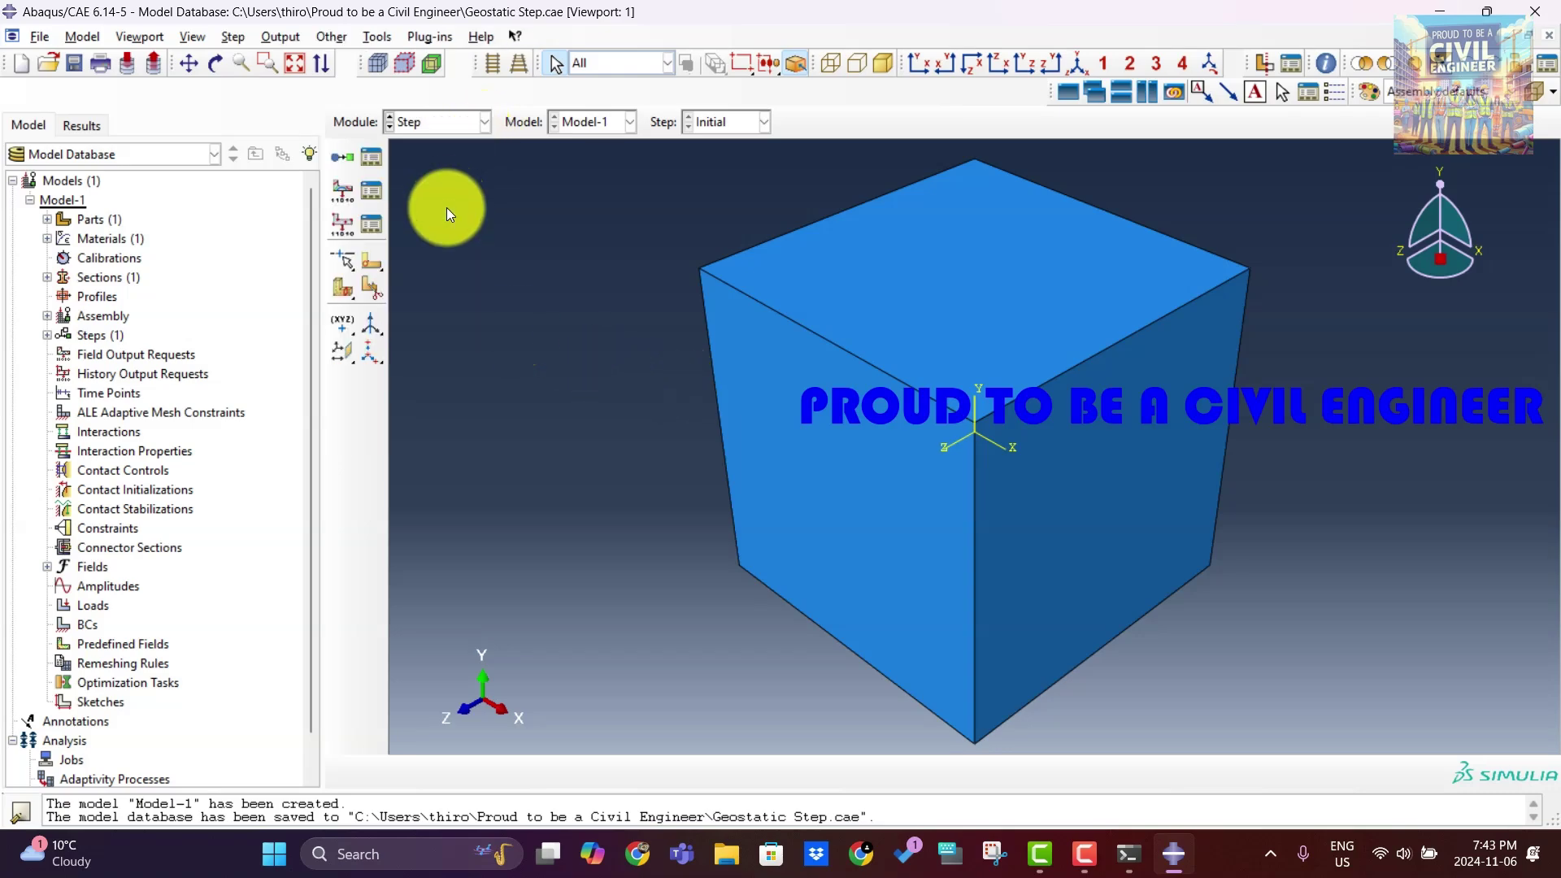
# Create a general Geostatic procedure step named "Geostatic Step" after the Initial step.
pyautogui.click(375, 159)
pyautogui.click(769, 536)
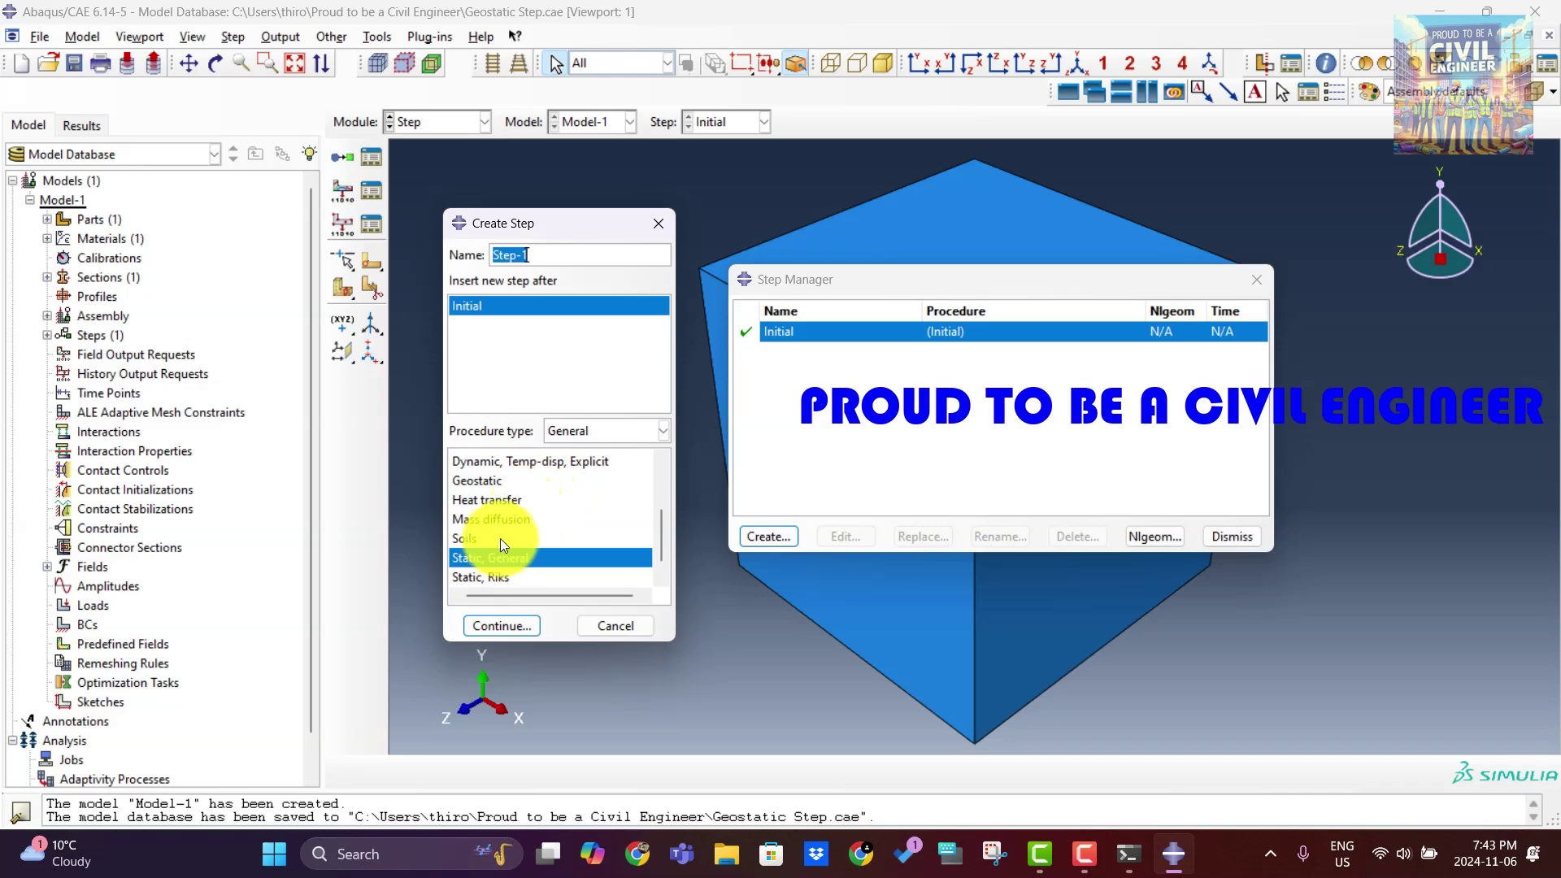
pyautogui.scroll(-1, 500, 538)
pyautogui.scroll(3, 488, 509)
pyautogui.click(490, 520)
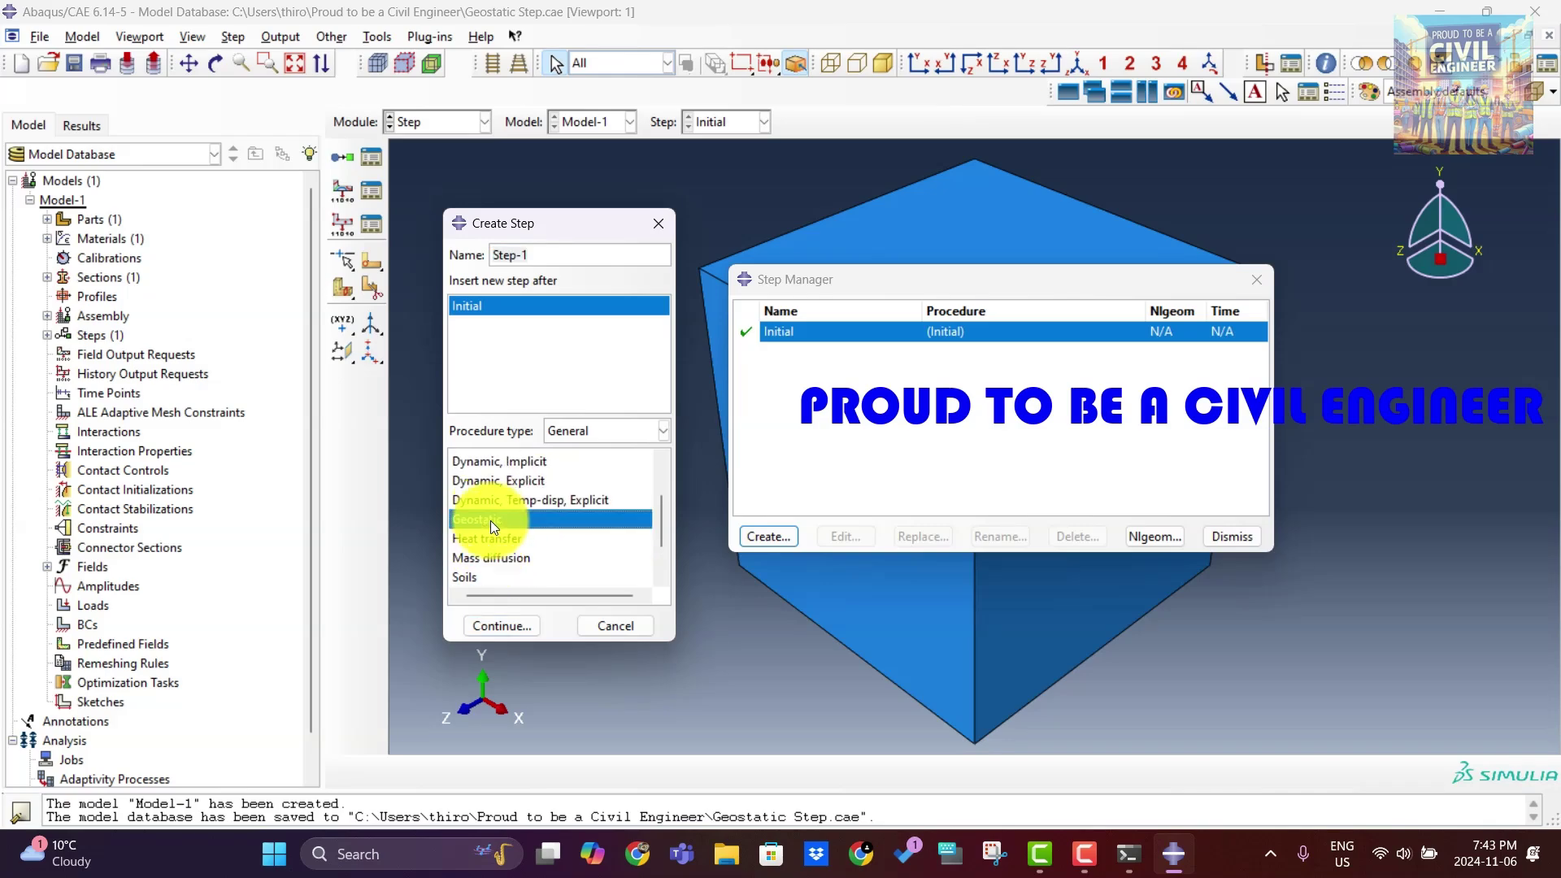
pyautogui.moveTo(538, 254); pyautogui.dragTo(495, 254)
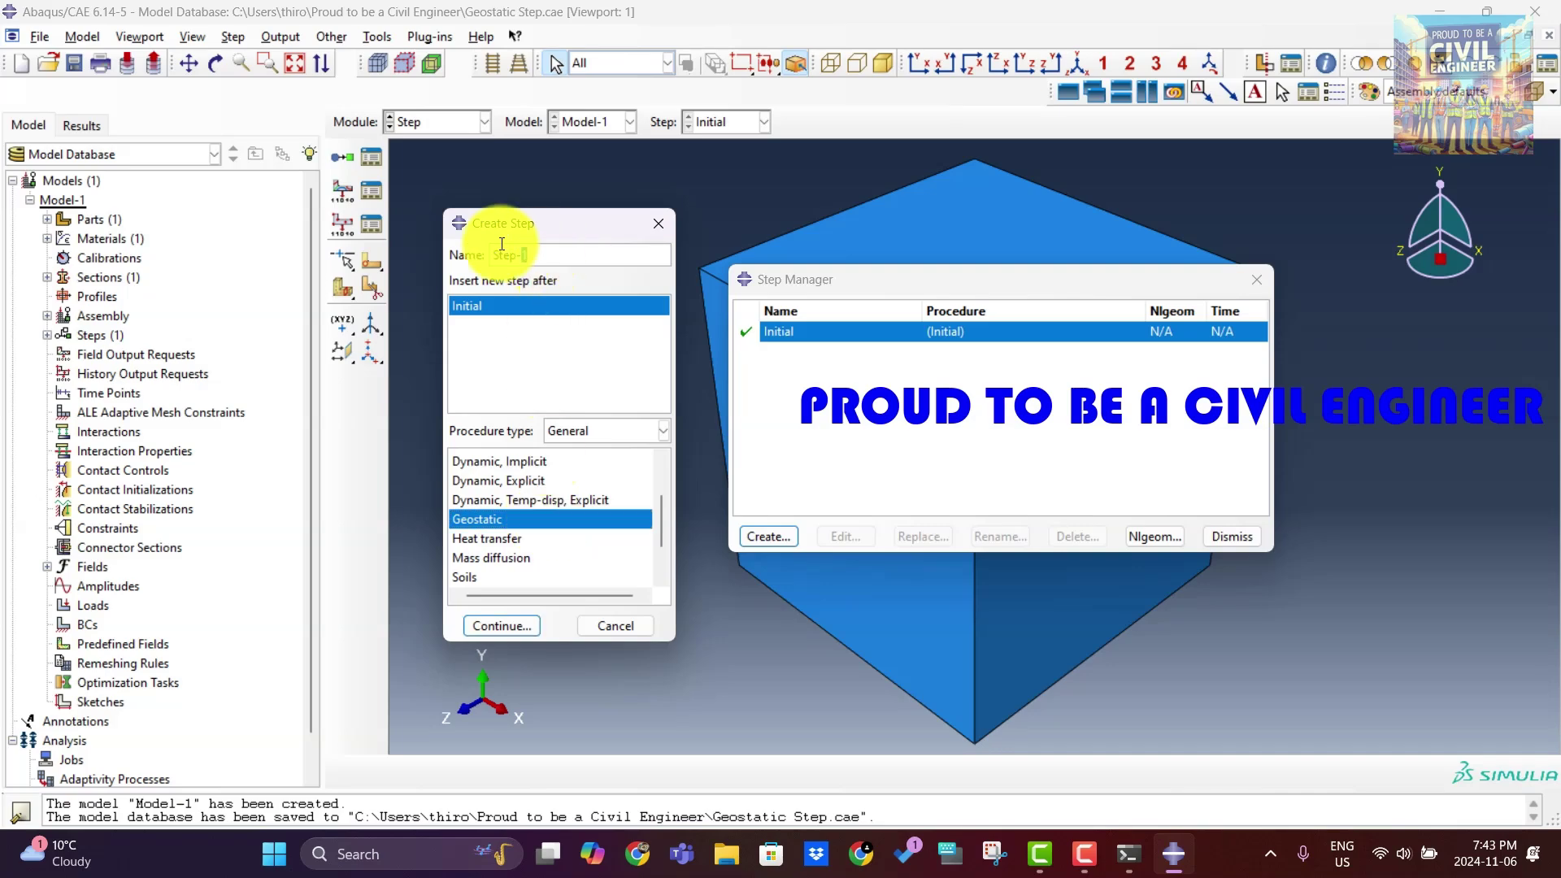
pyautogui.write('Geos')
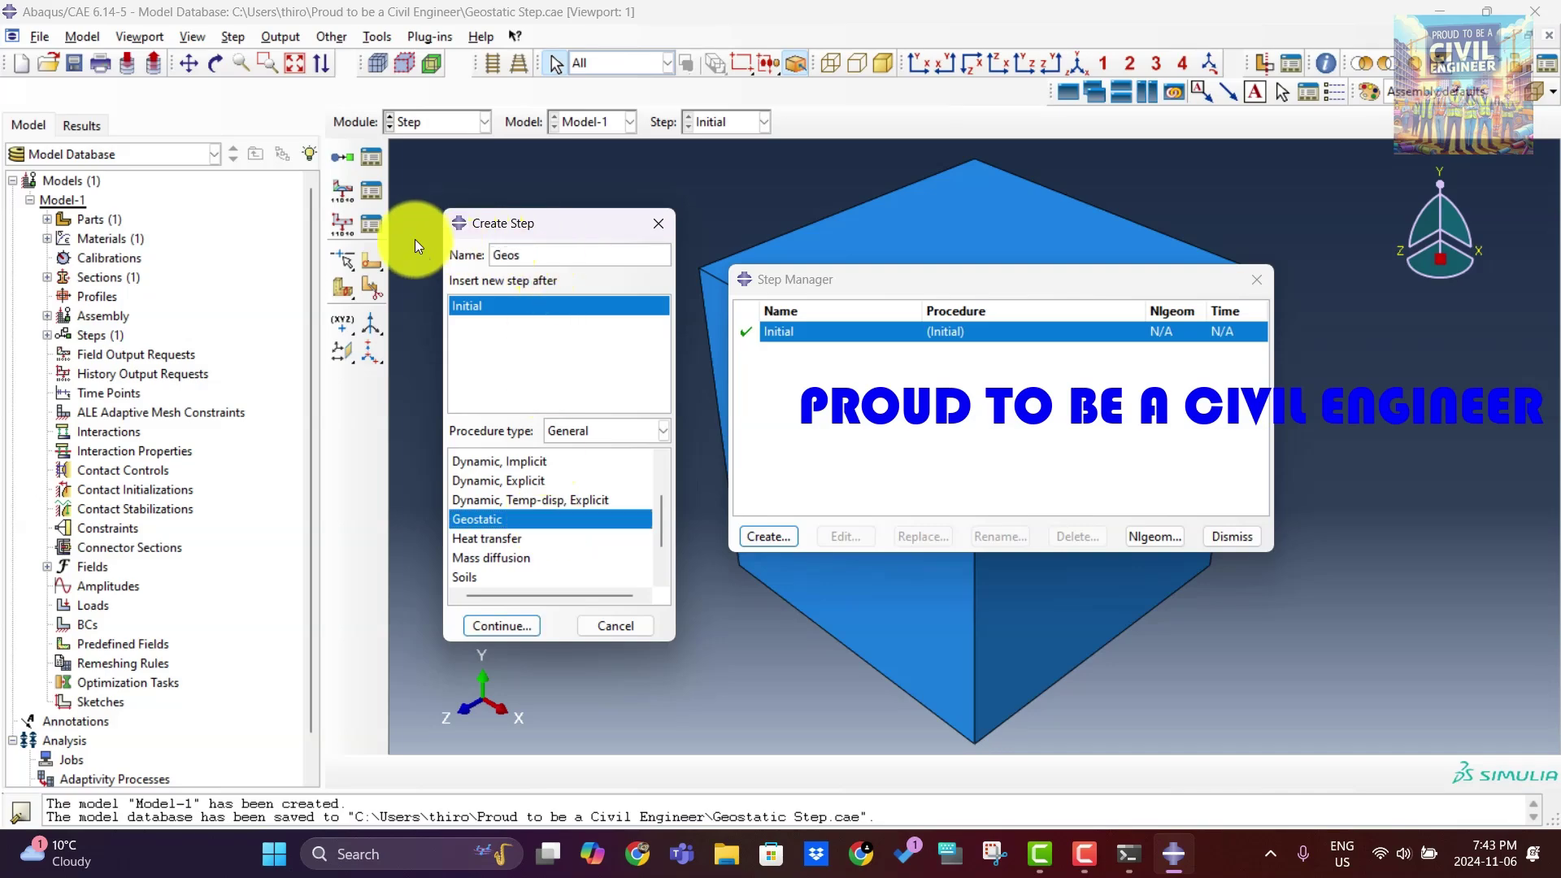
pyautogui.write('tatic Step')
pyautogui.click(512, 622)
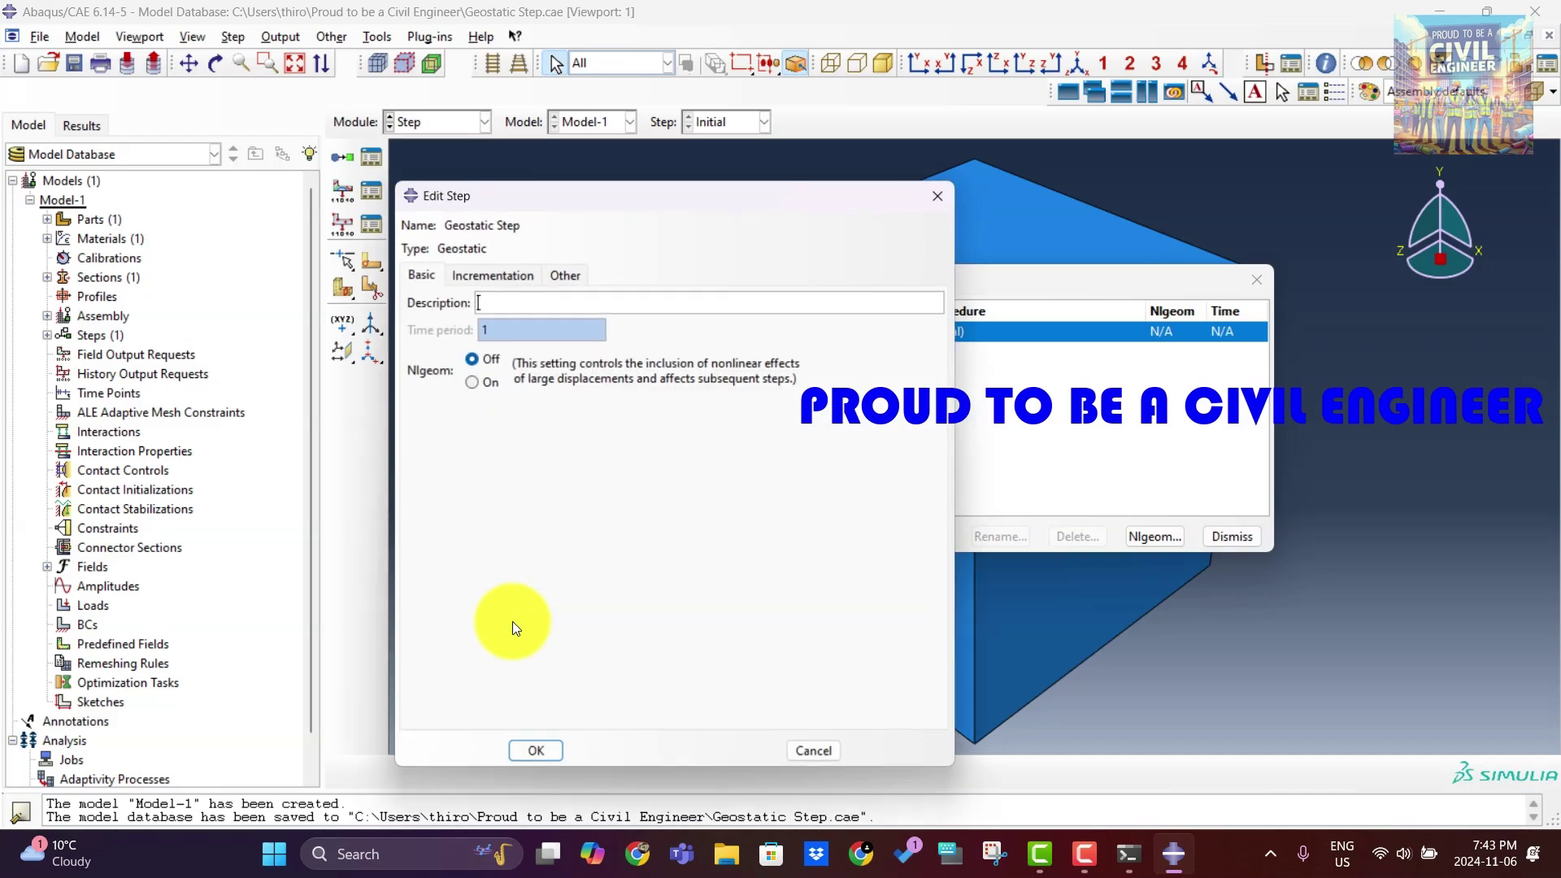
# Turn on Nlgeom for the Geostatic Step, check its incrementation and solver settings, and save the step.
pyautogui.click(472, 382)
pyautogui.click(490, 276)
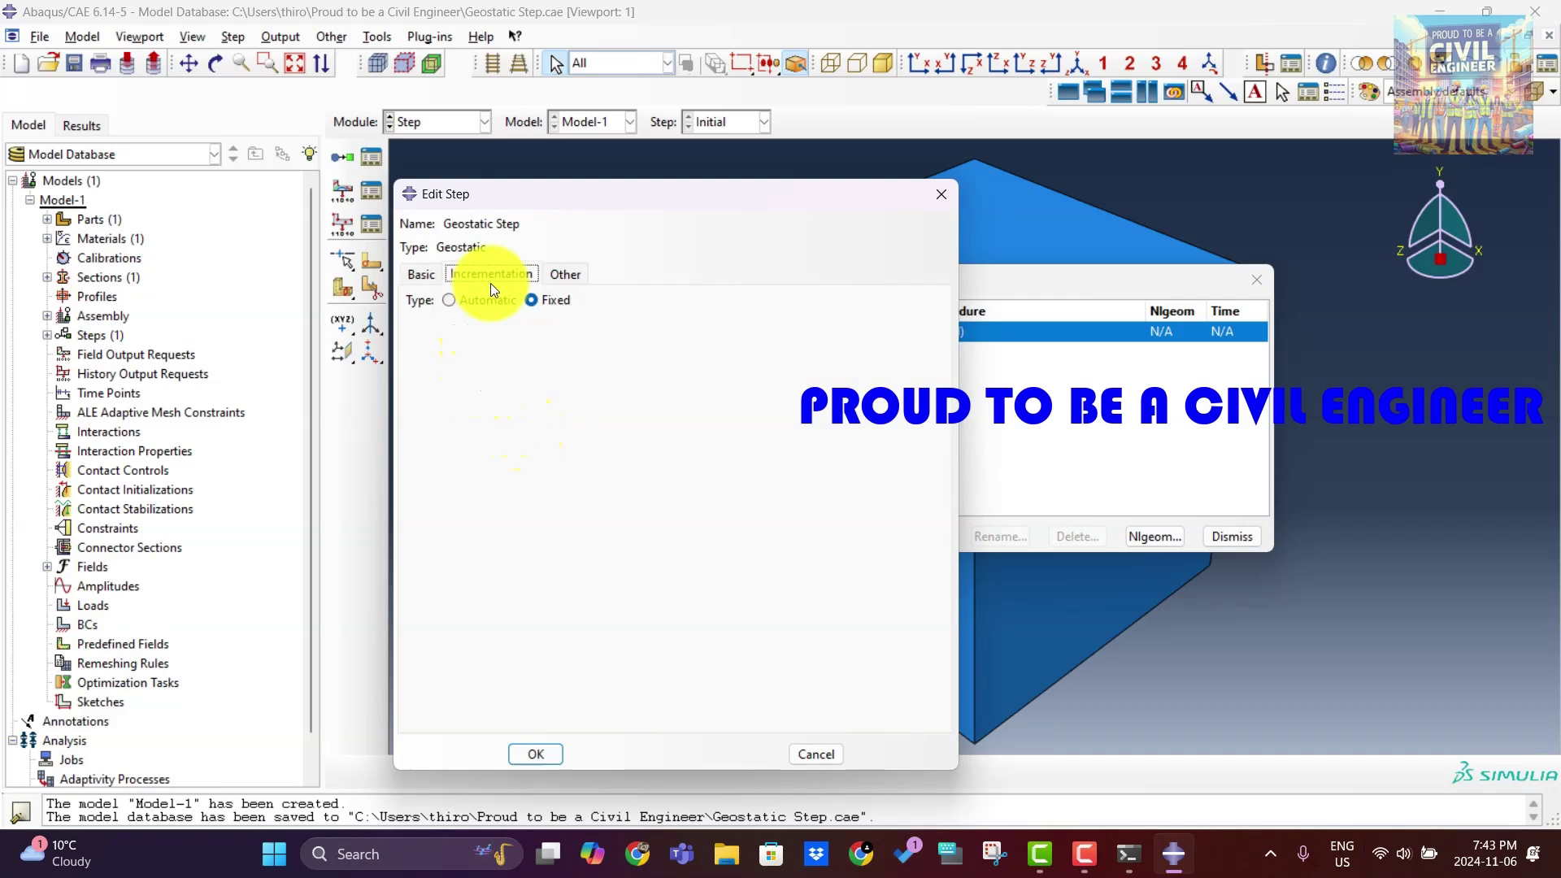
pyautogui.click(562, 274)
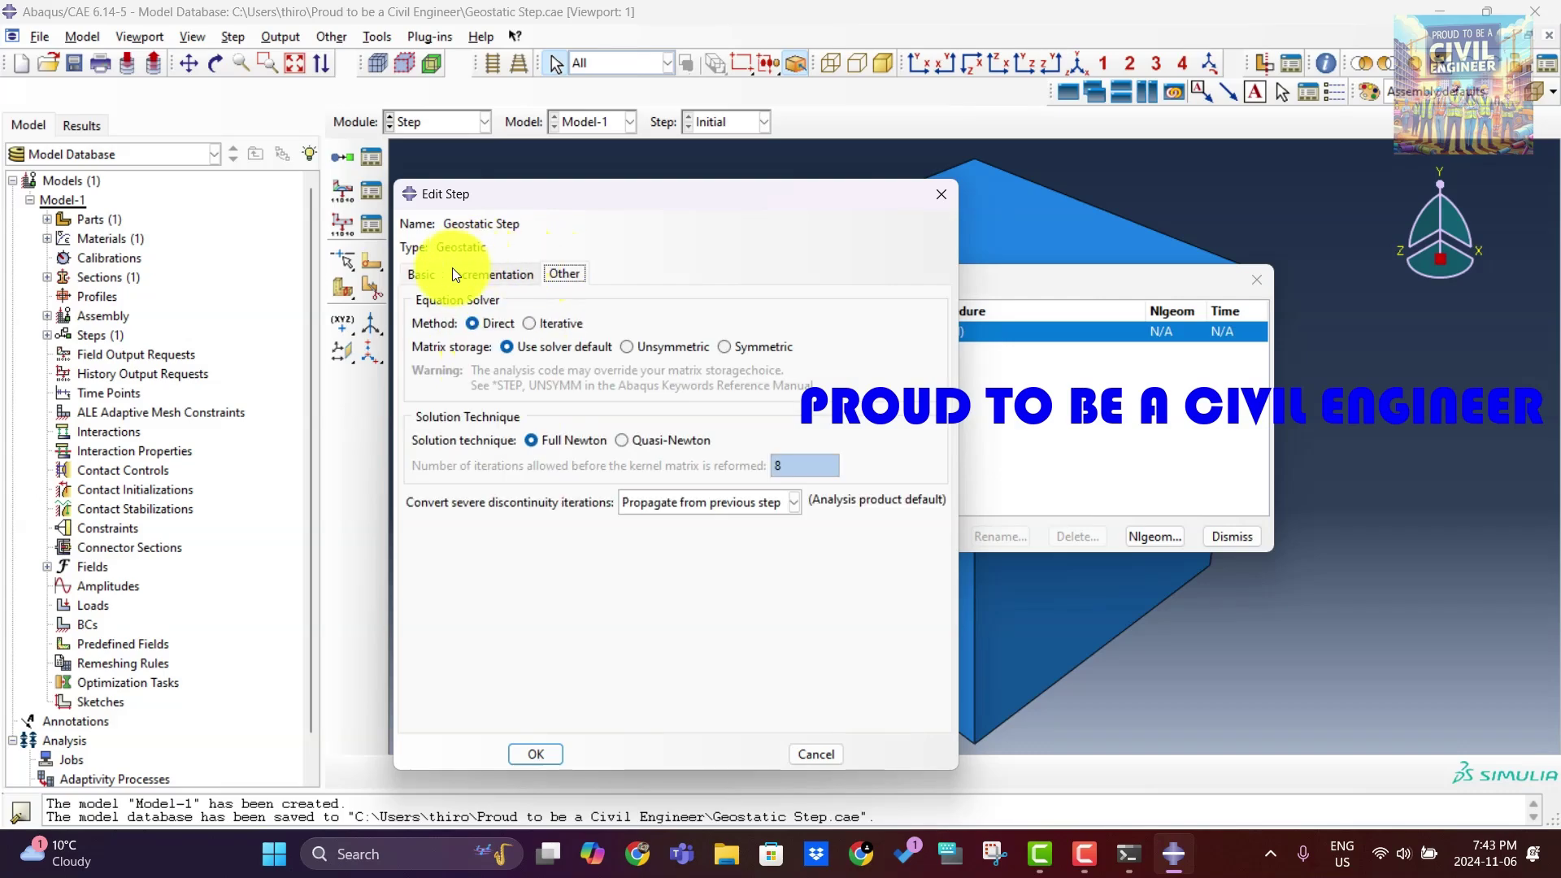
pyautogui.click(422, 274)
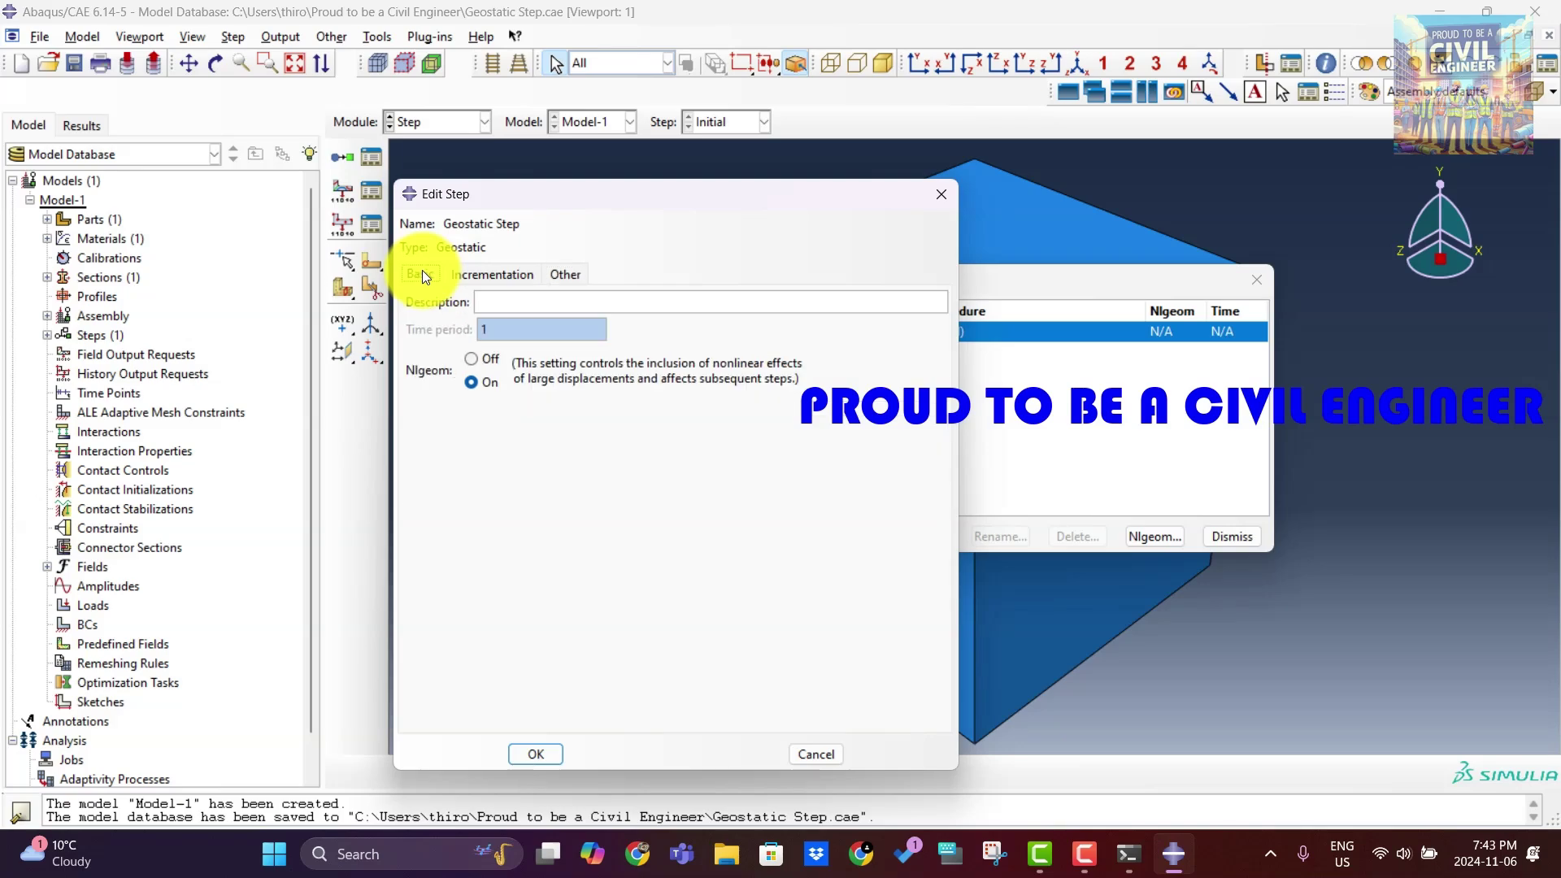
pyautogui.click(539, 754)
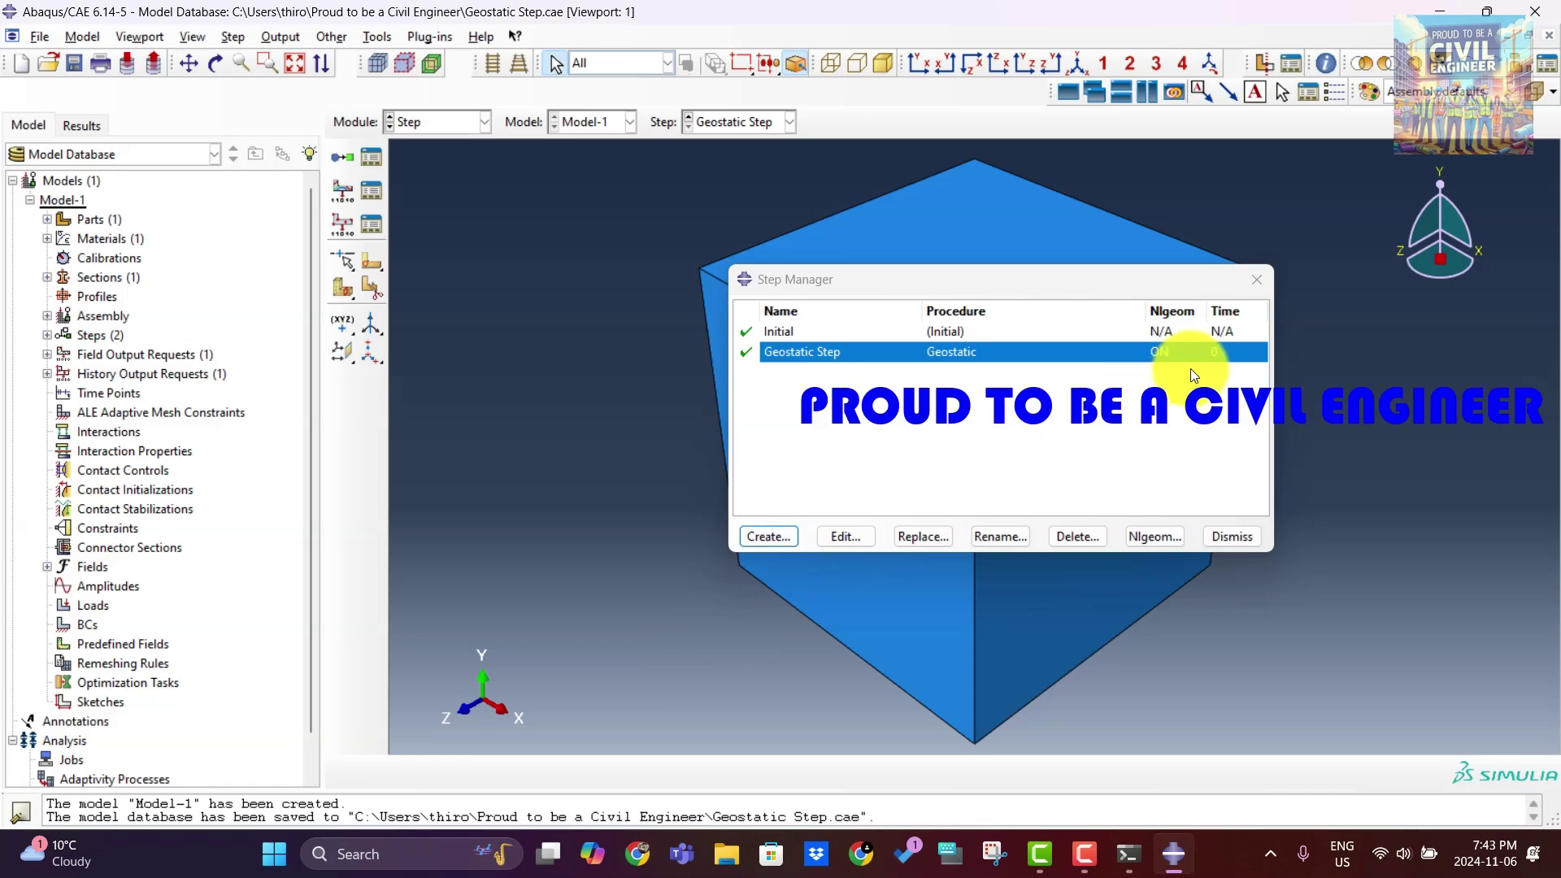
pyautogui.click(1256, 280)
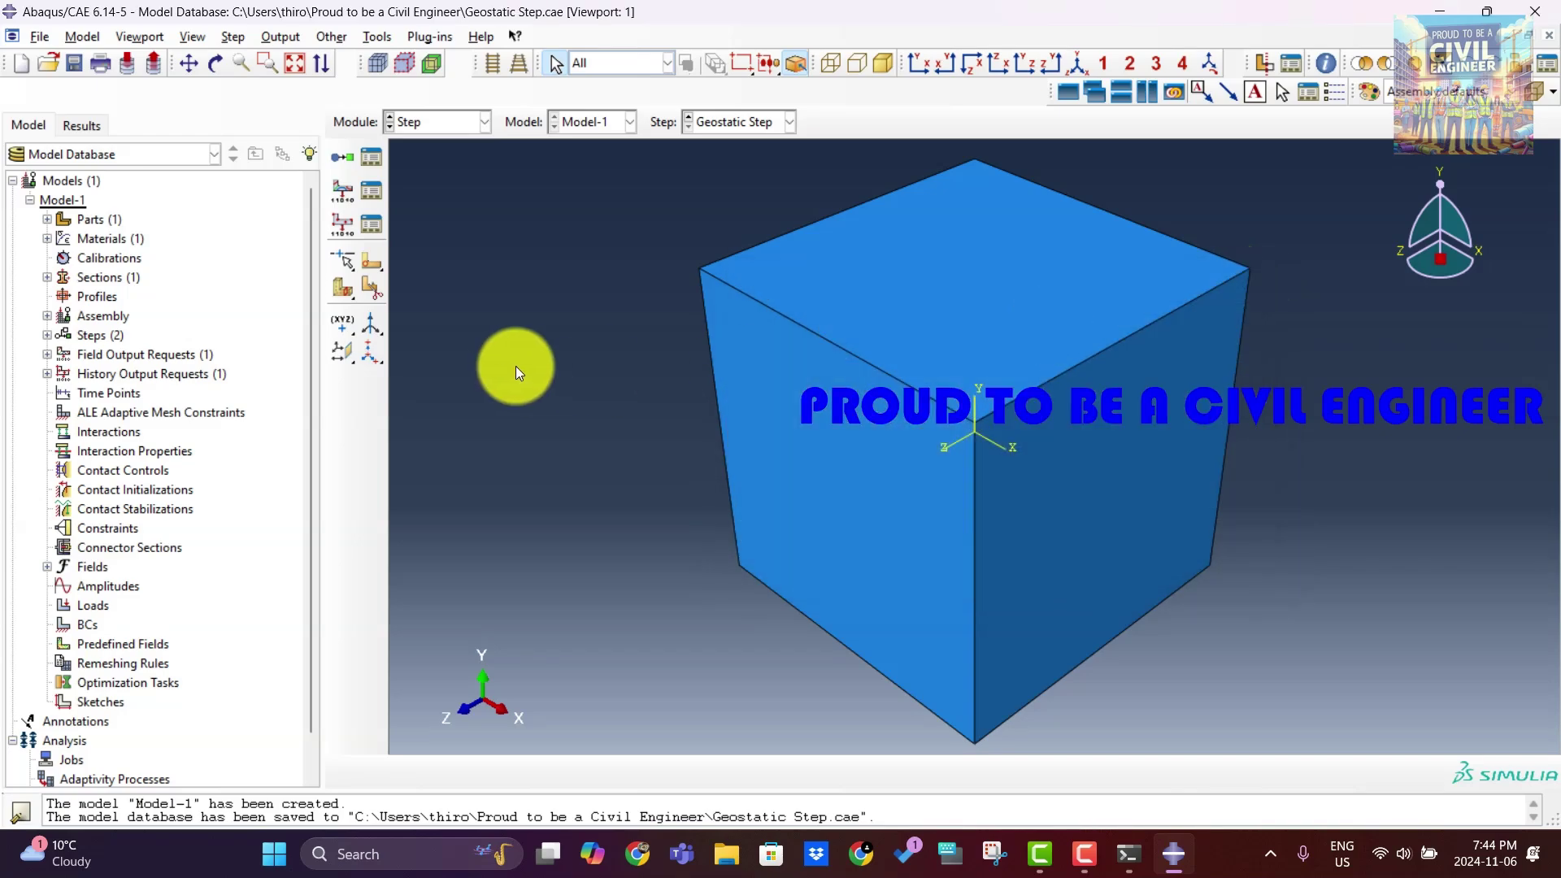
# Examine the field output and history output requests of the Geostatic Step.
pyautogui.click(369, 188)
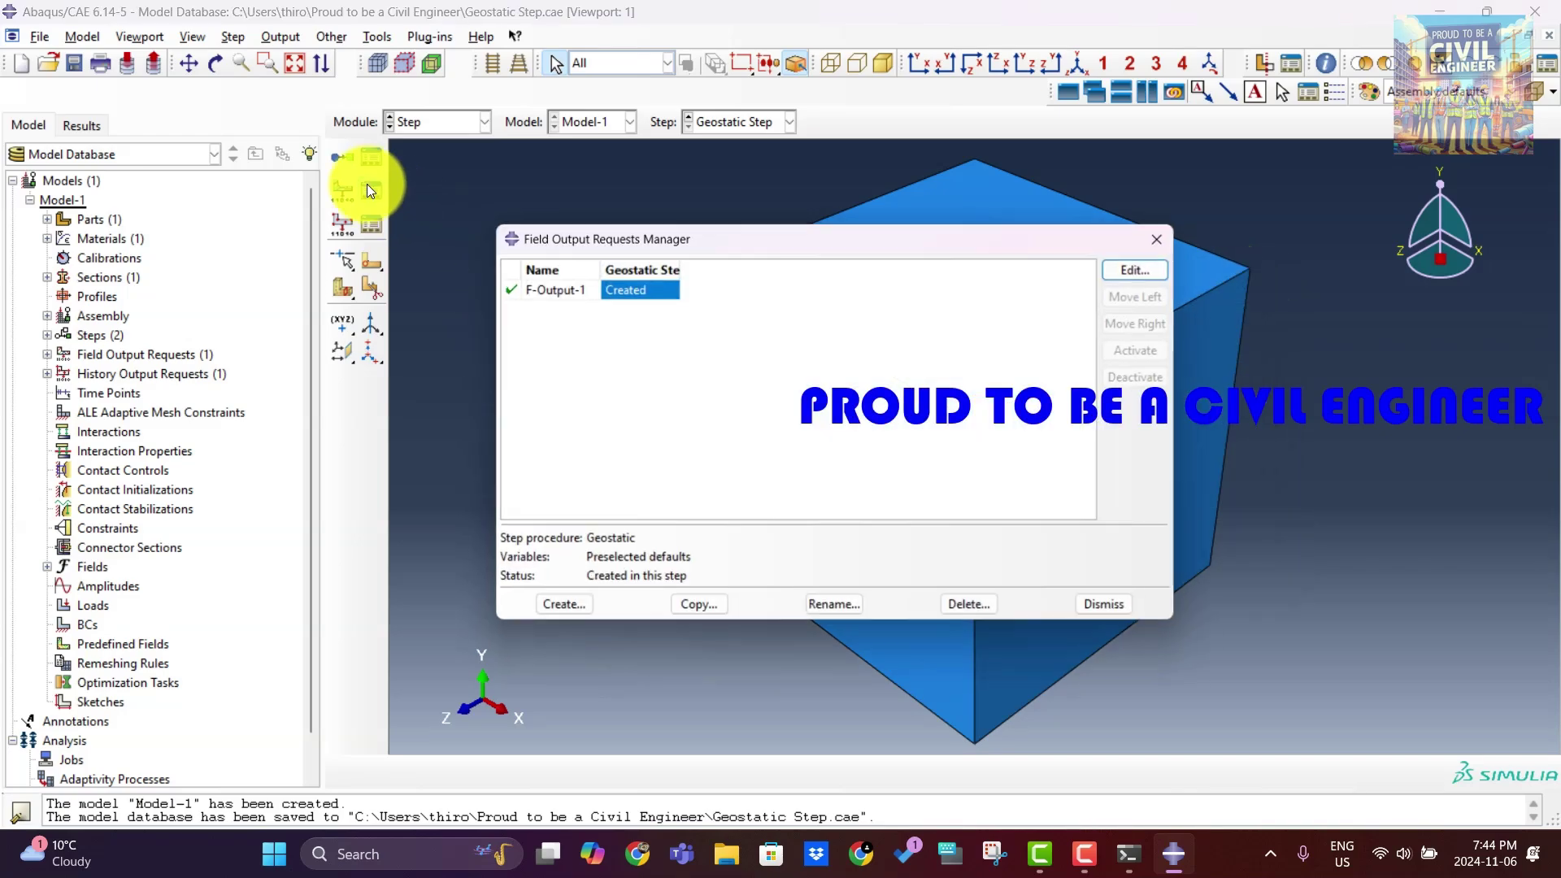
pyautogui.click(1130, 269)
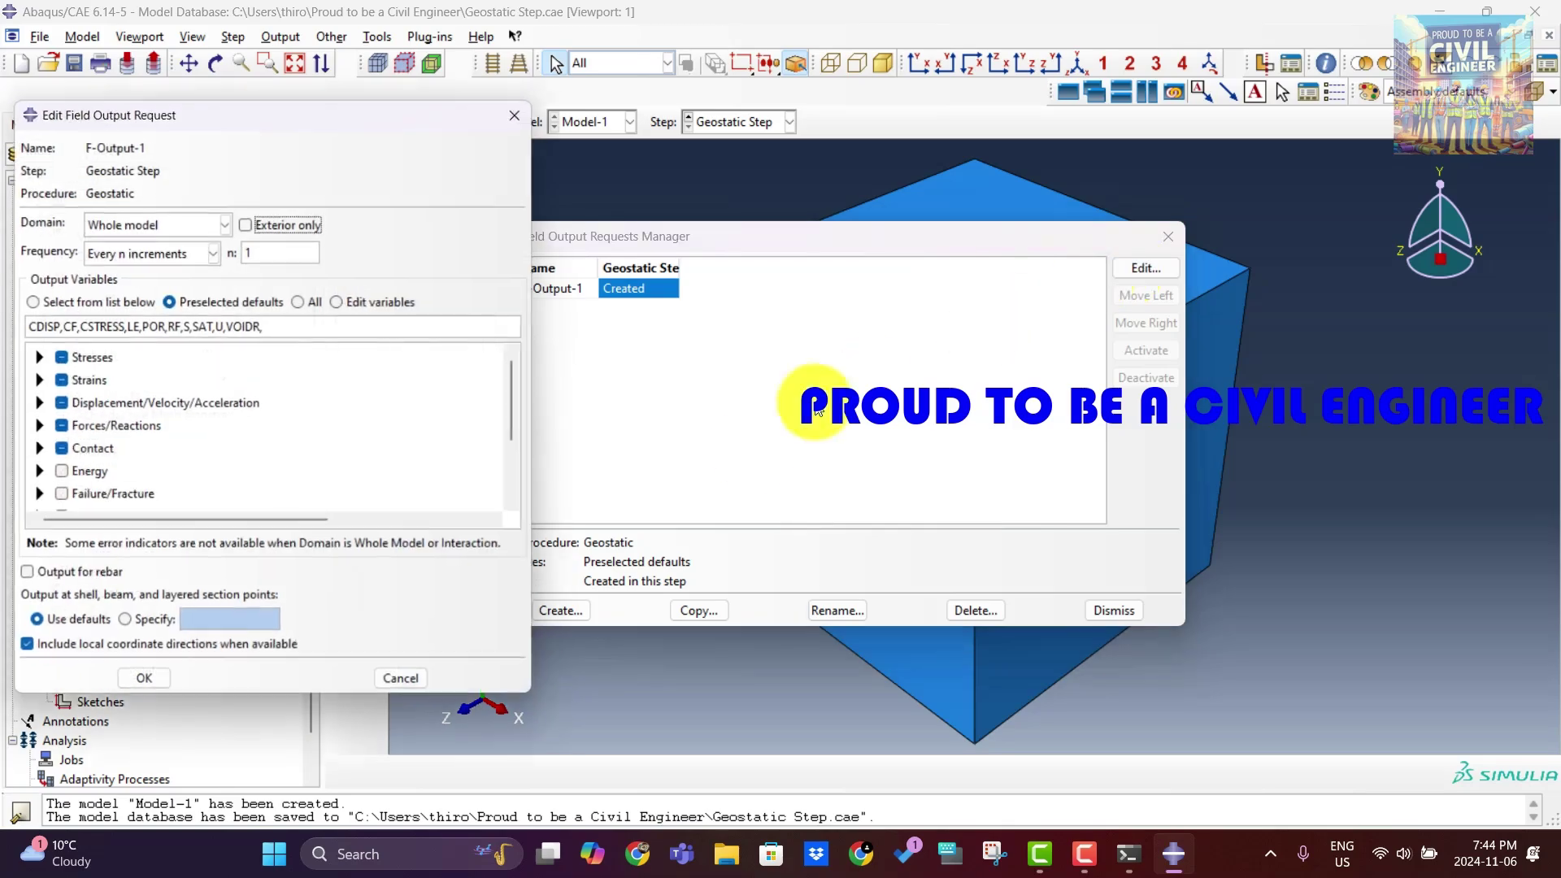
pyautogui.click(154, 690)
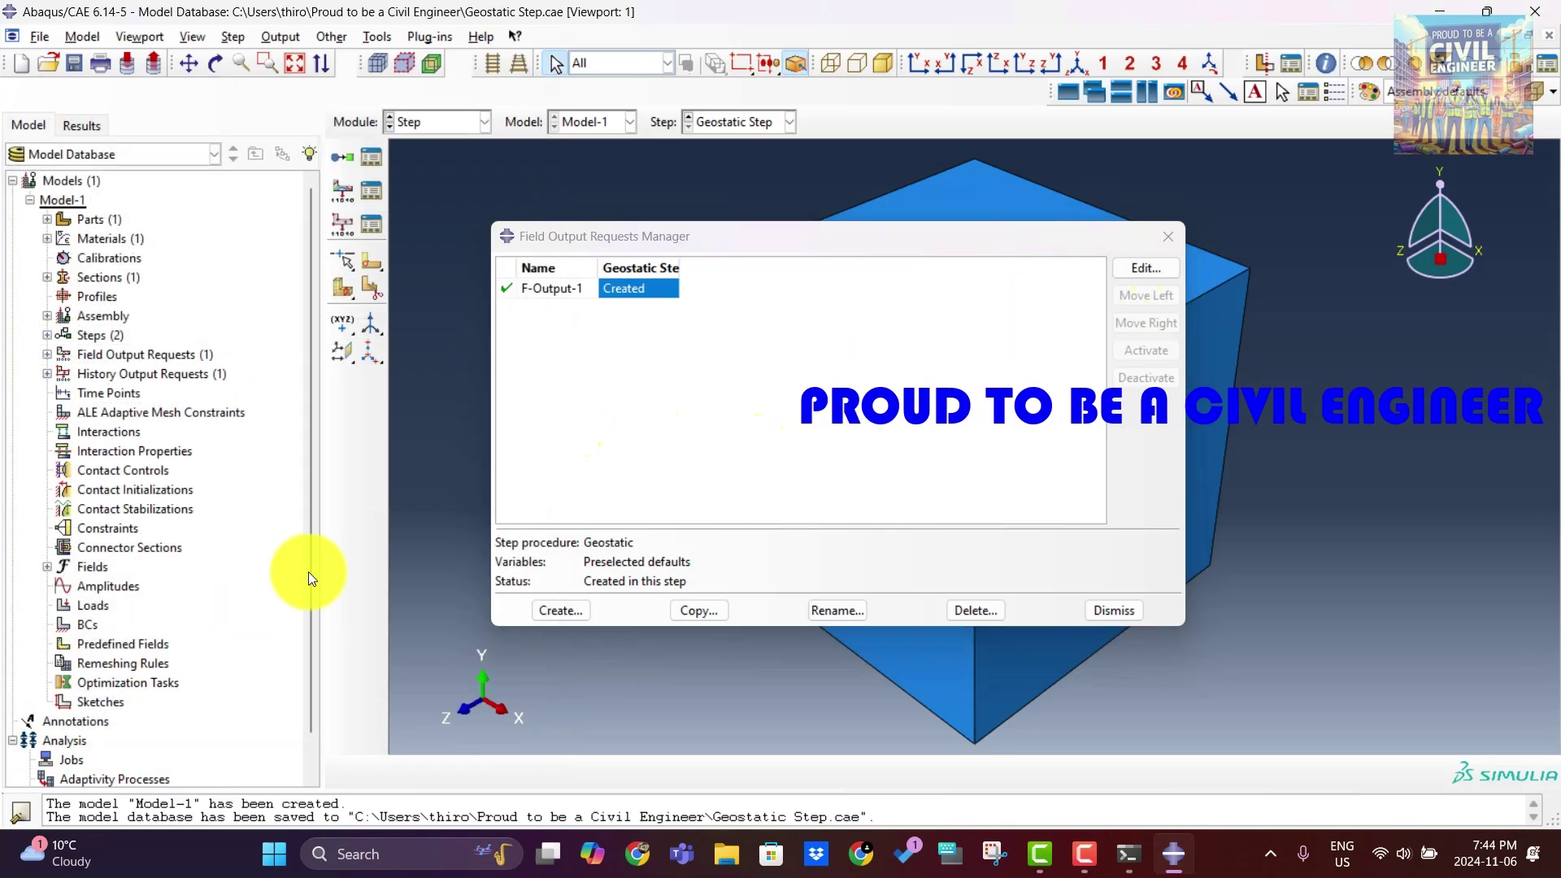
pyautogui.click(1166, 237)
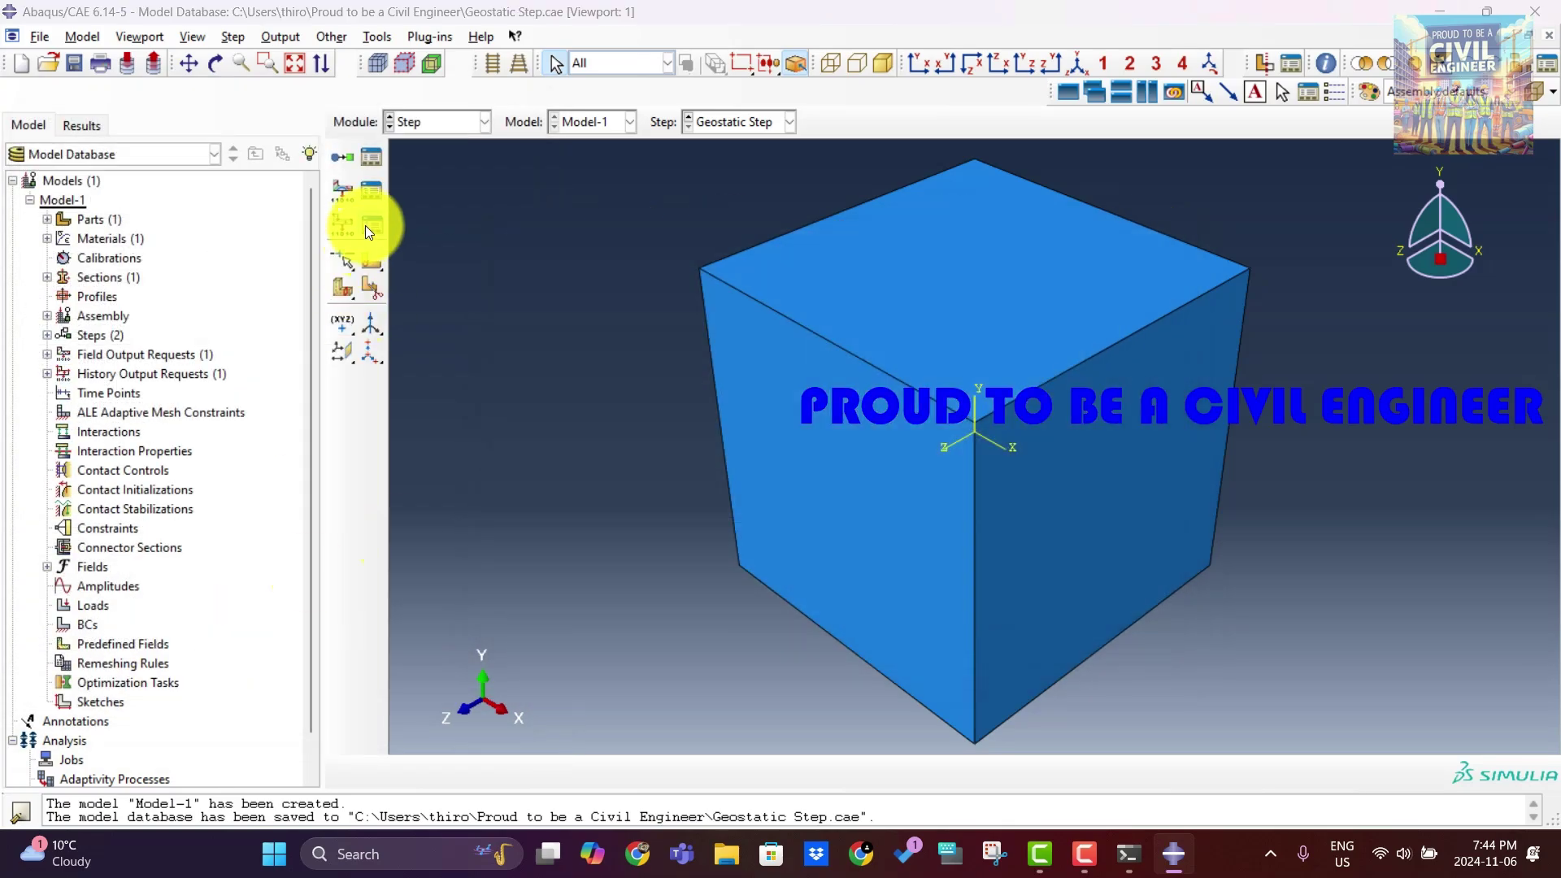
pyautogui.click(371, 224)
pyautogui.click(1126, 369)
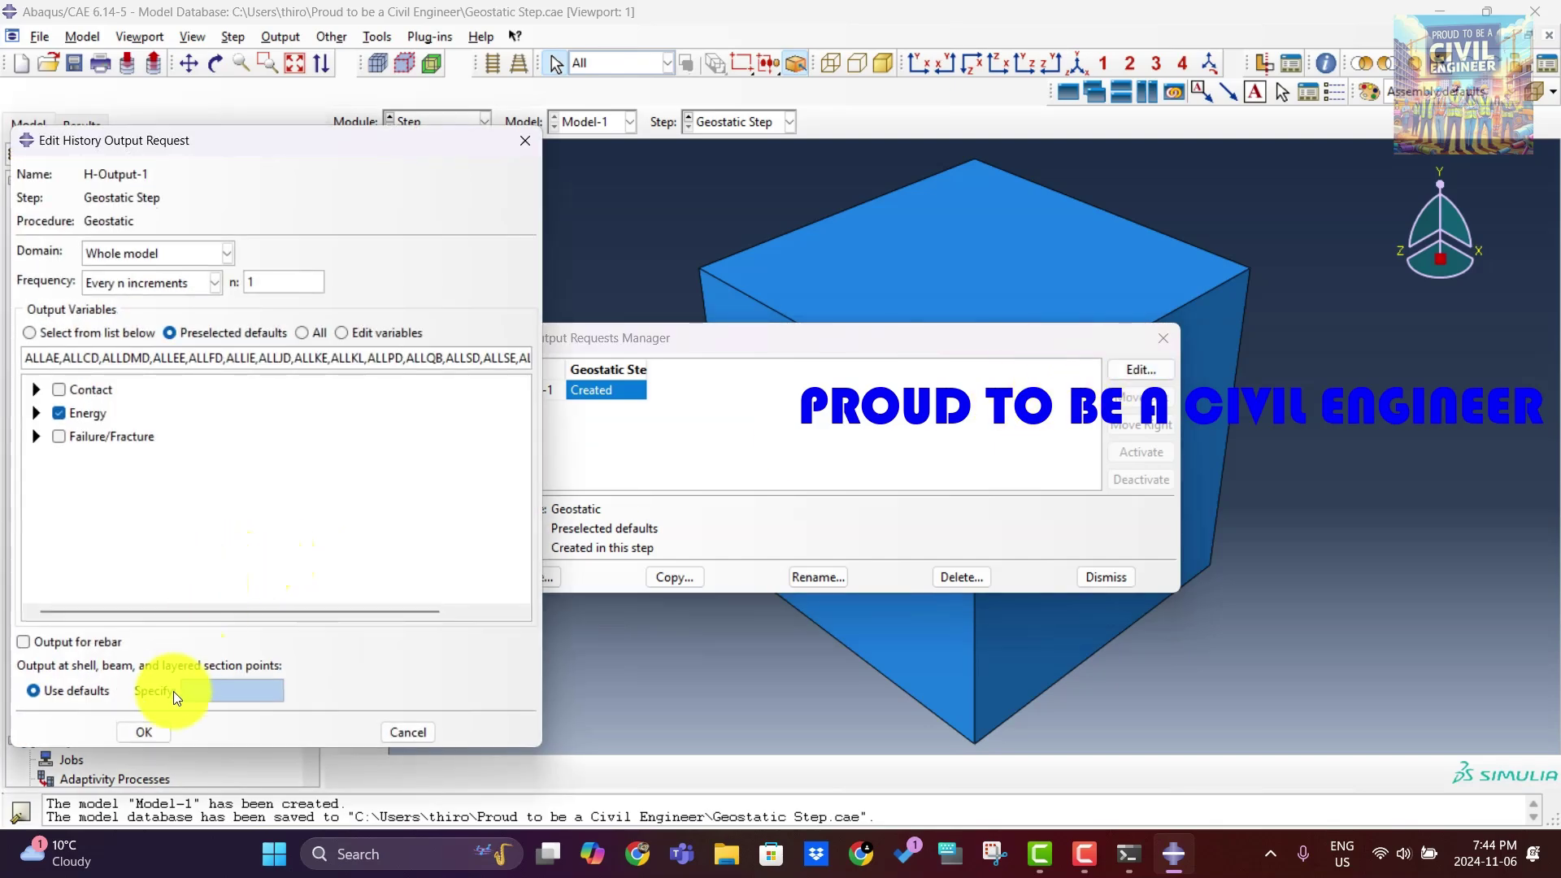
pyautogui.click(148, 731)
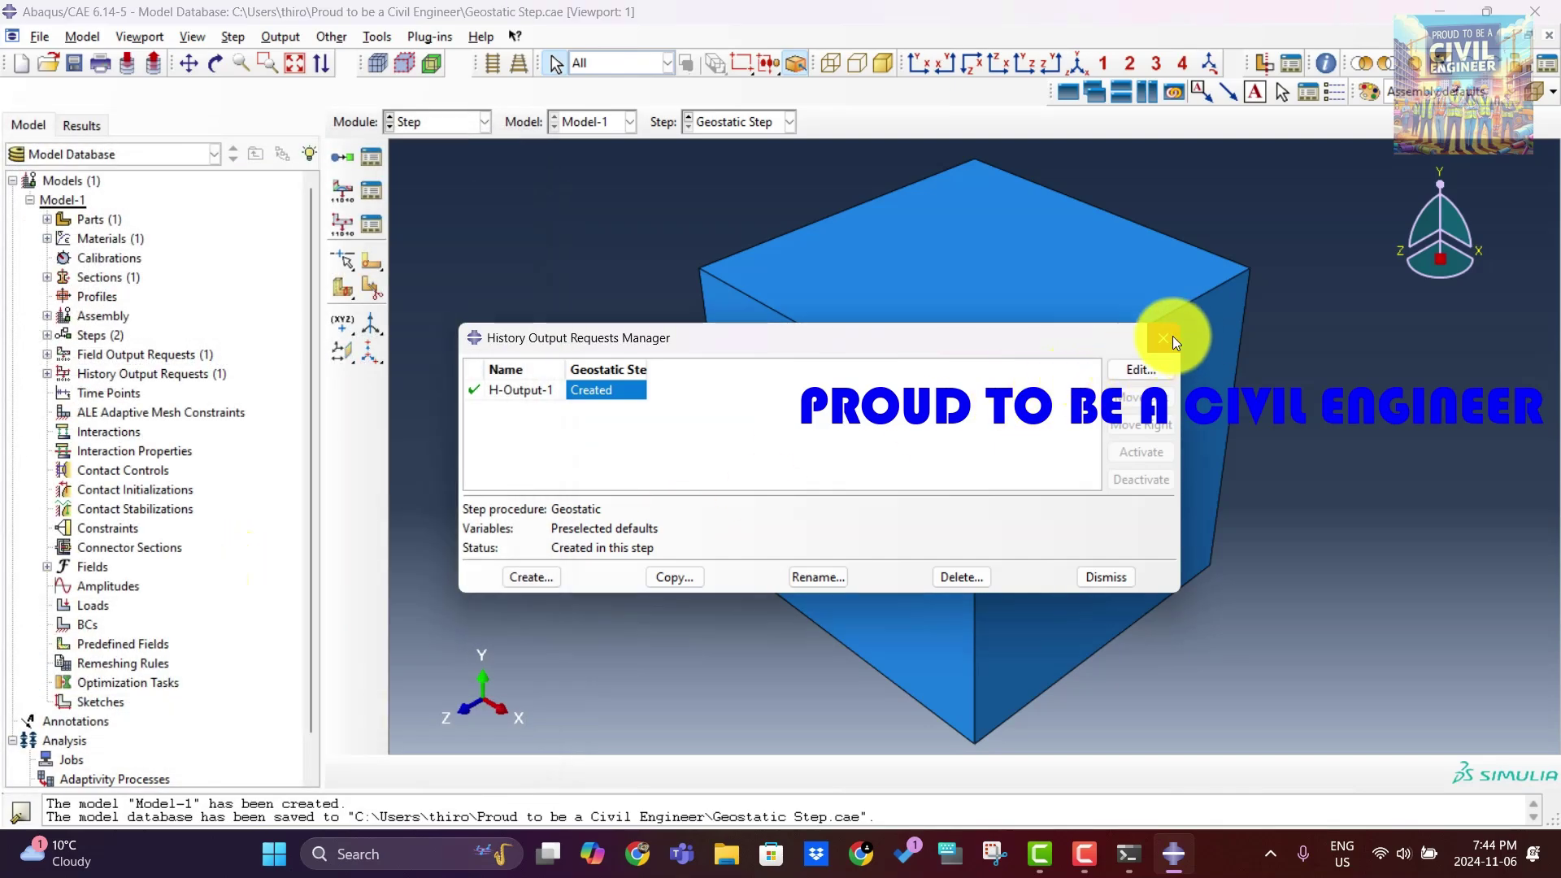
pyautogui.click(1163, 337)
# Switch to the Load module and start a mechanical Gravity load named "Gravity Load" in the Geostatic Step.
pyautogui.click(483, 124)
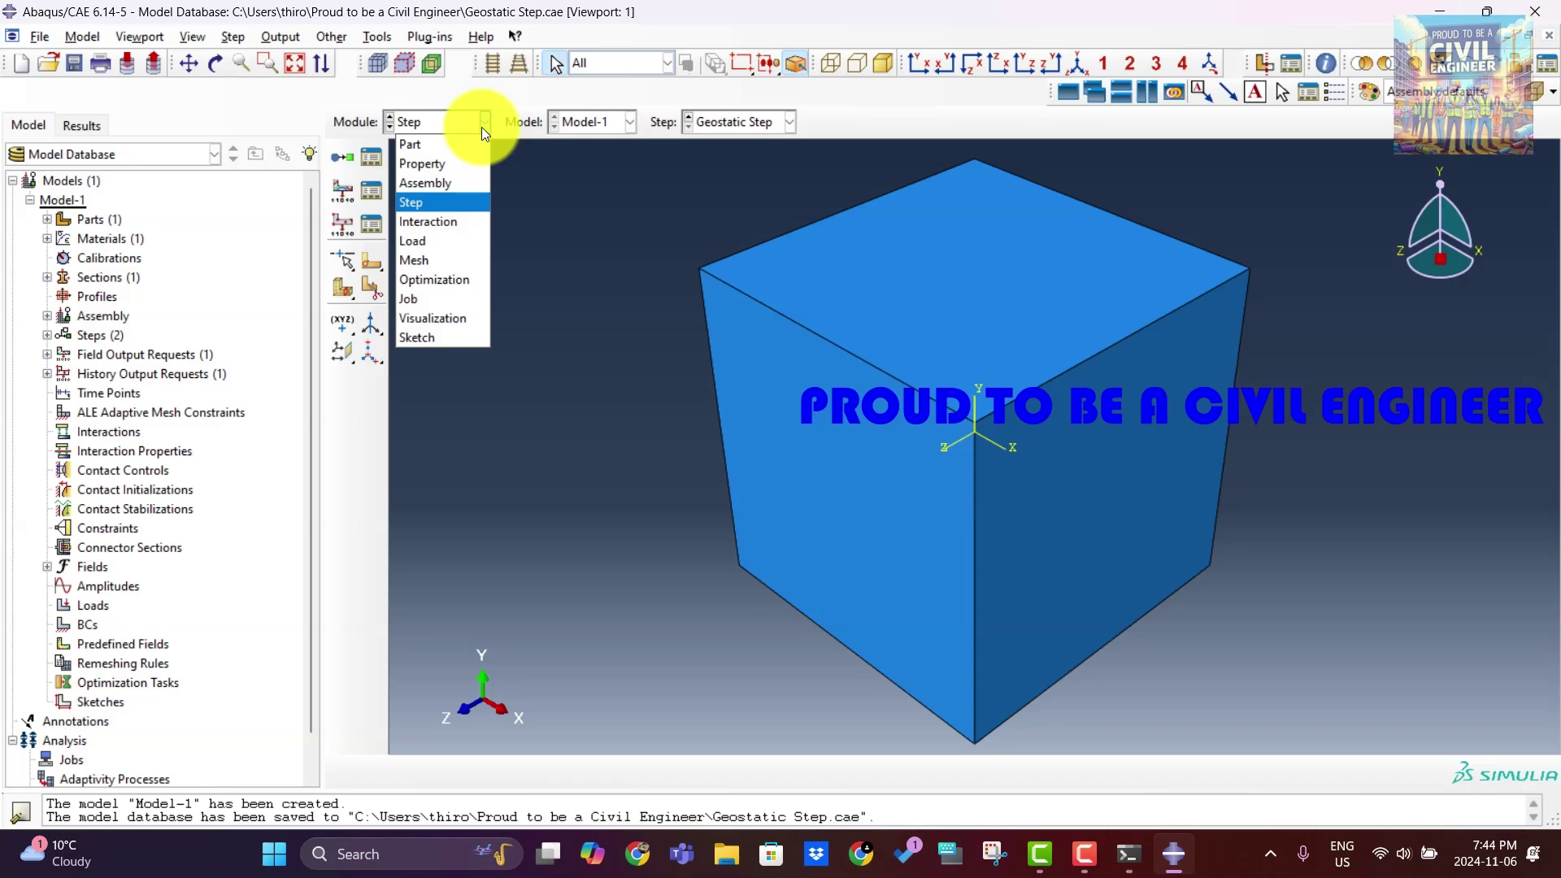
pyautogui.click(440, 240)
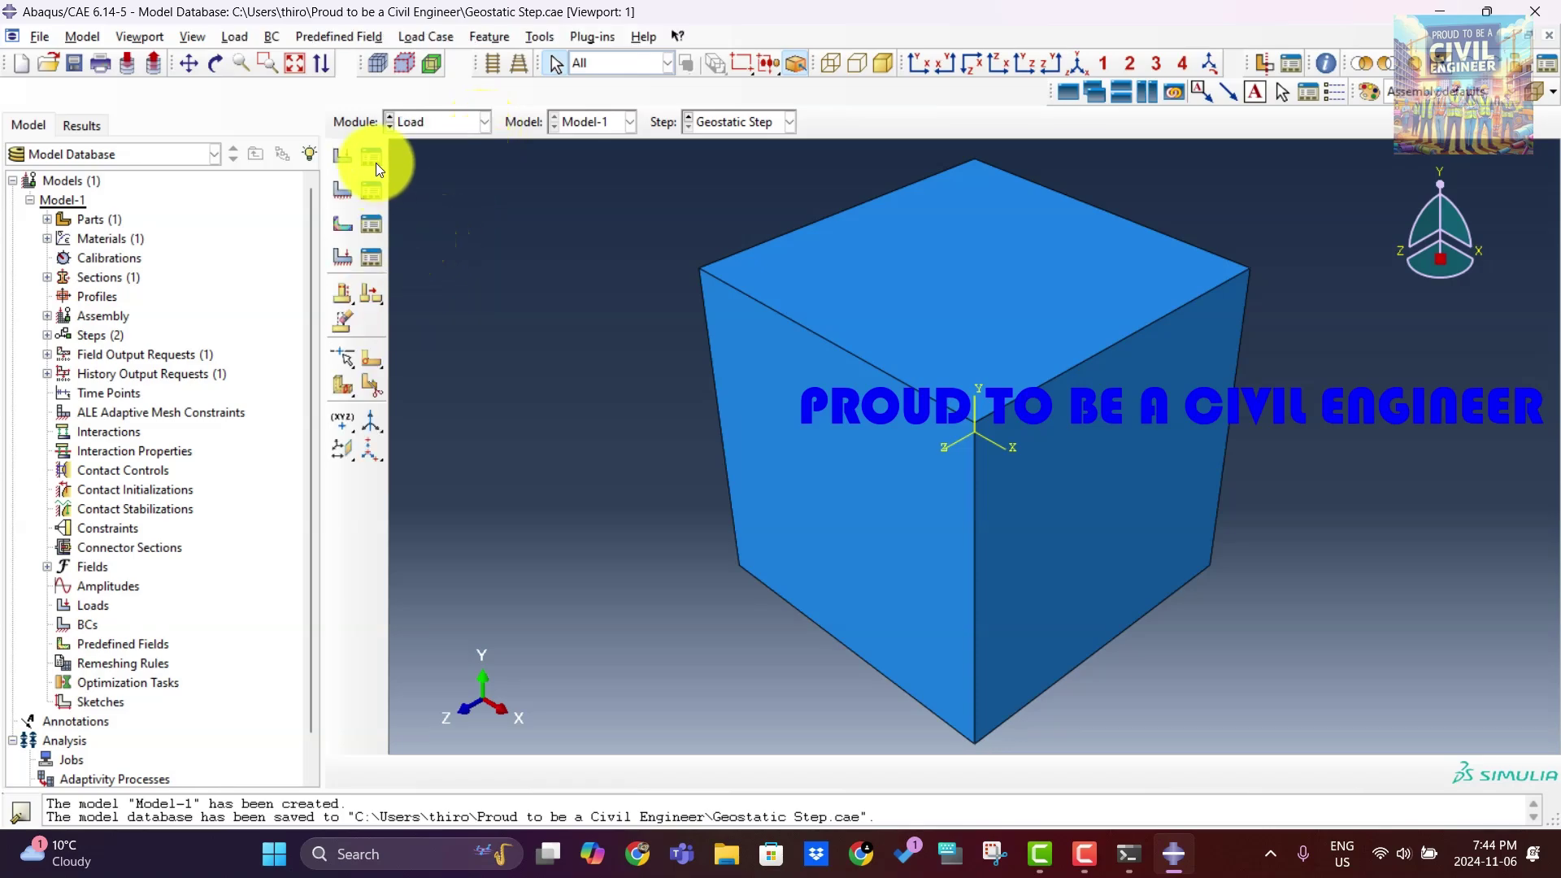
pyautogui.click(372, 157)
pyautogui.click(172, 528)
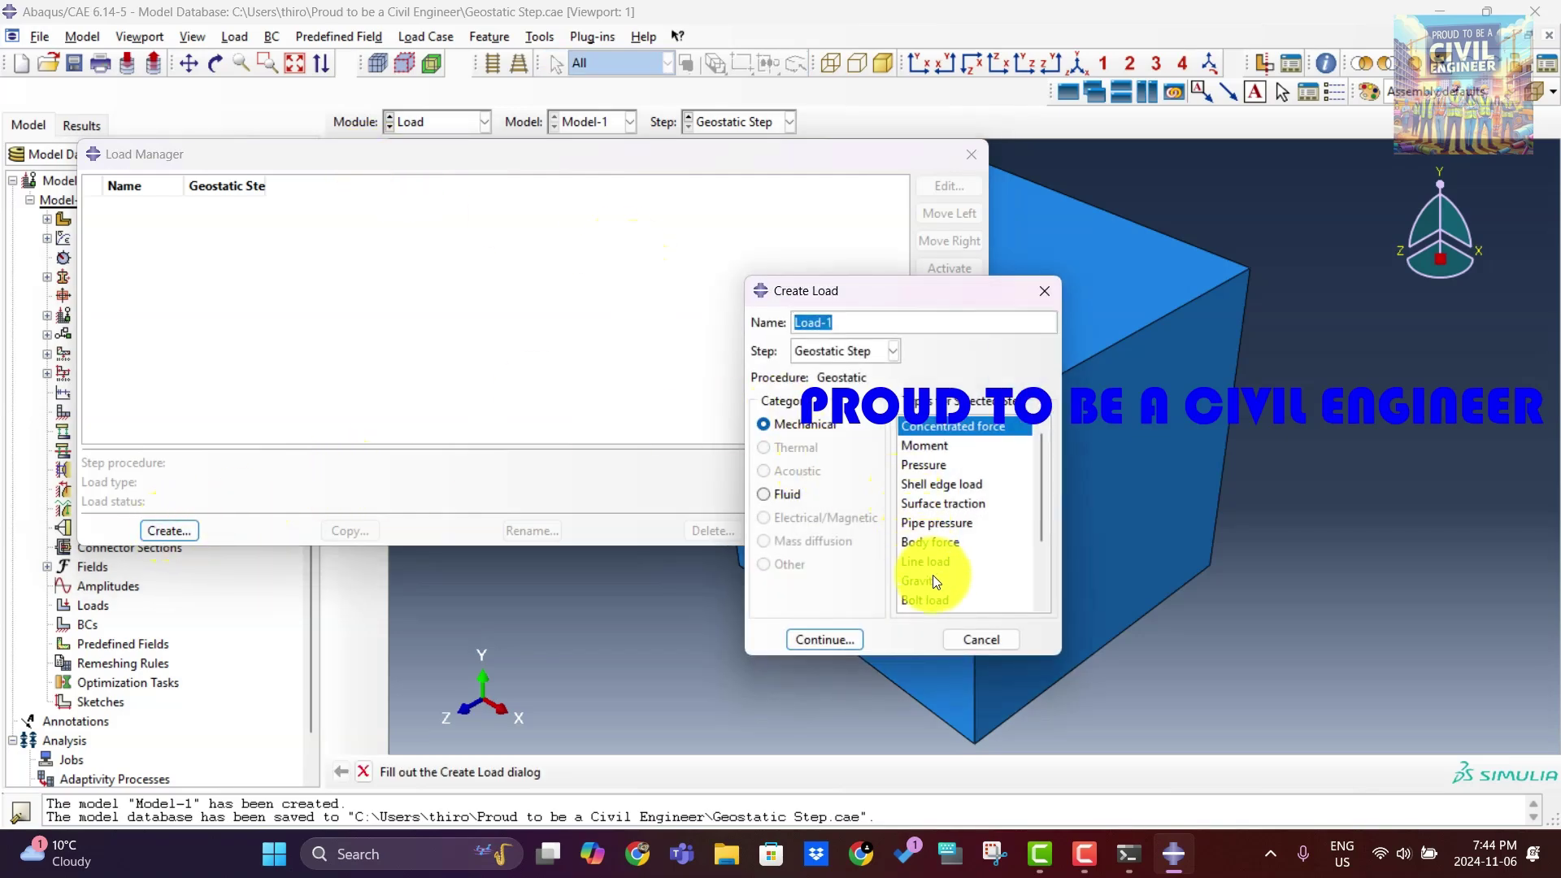
pyautogui.click(926, 579)
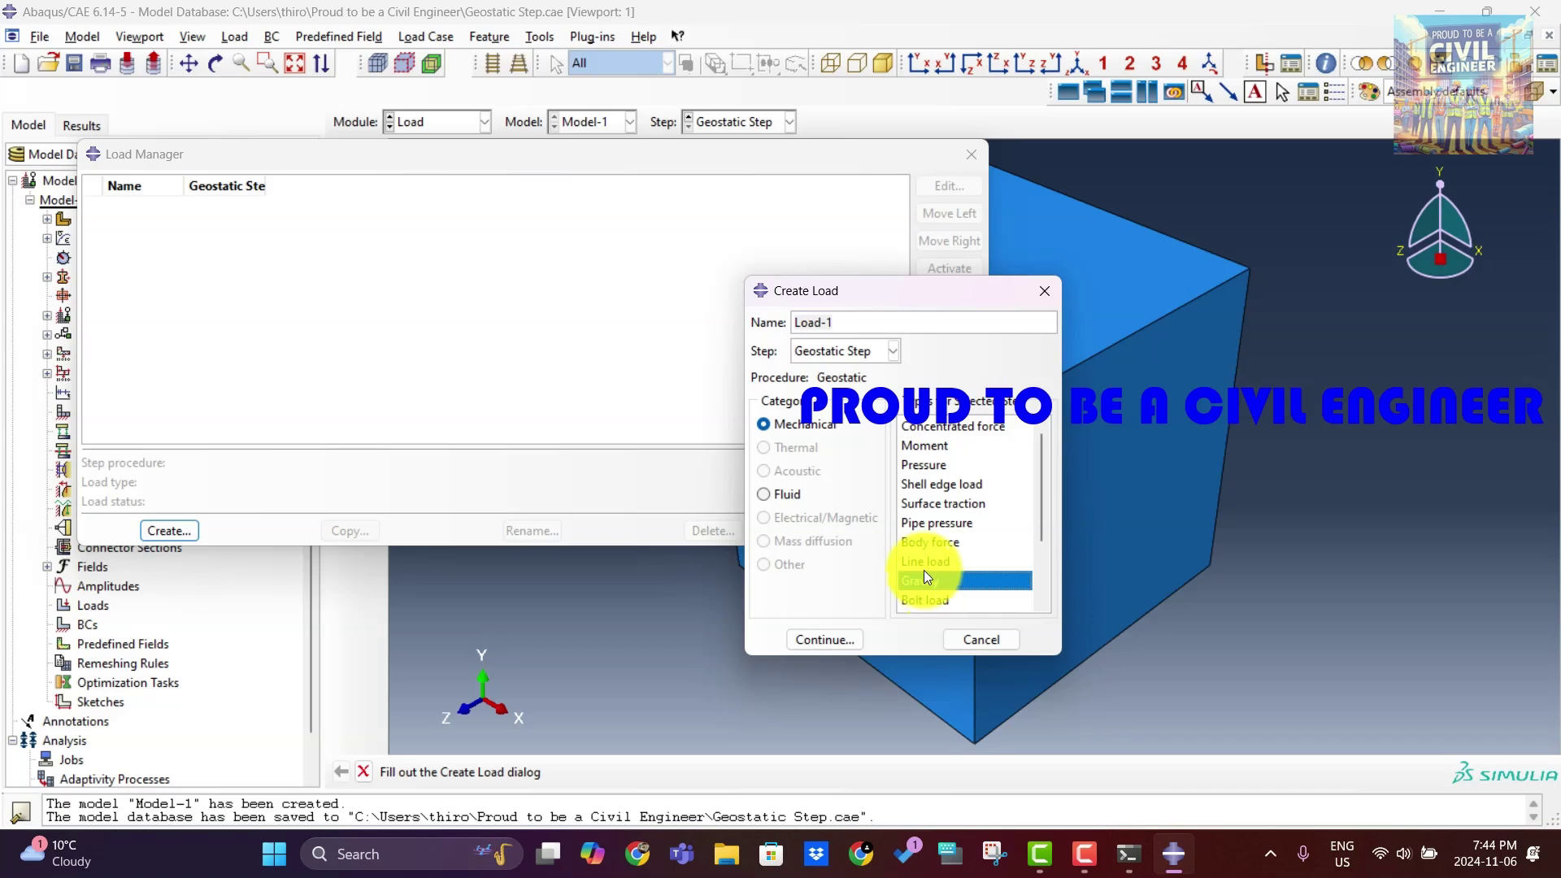
pyautogui.write('G')
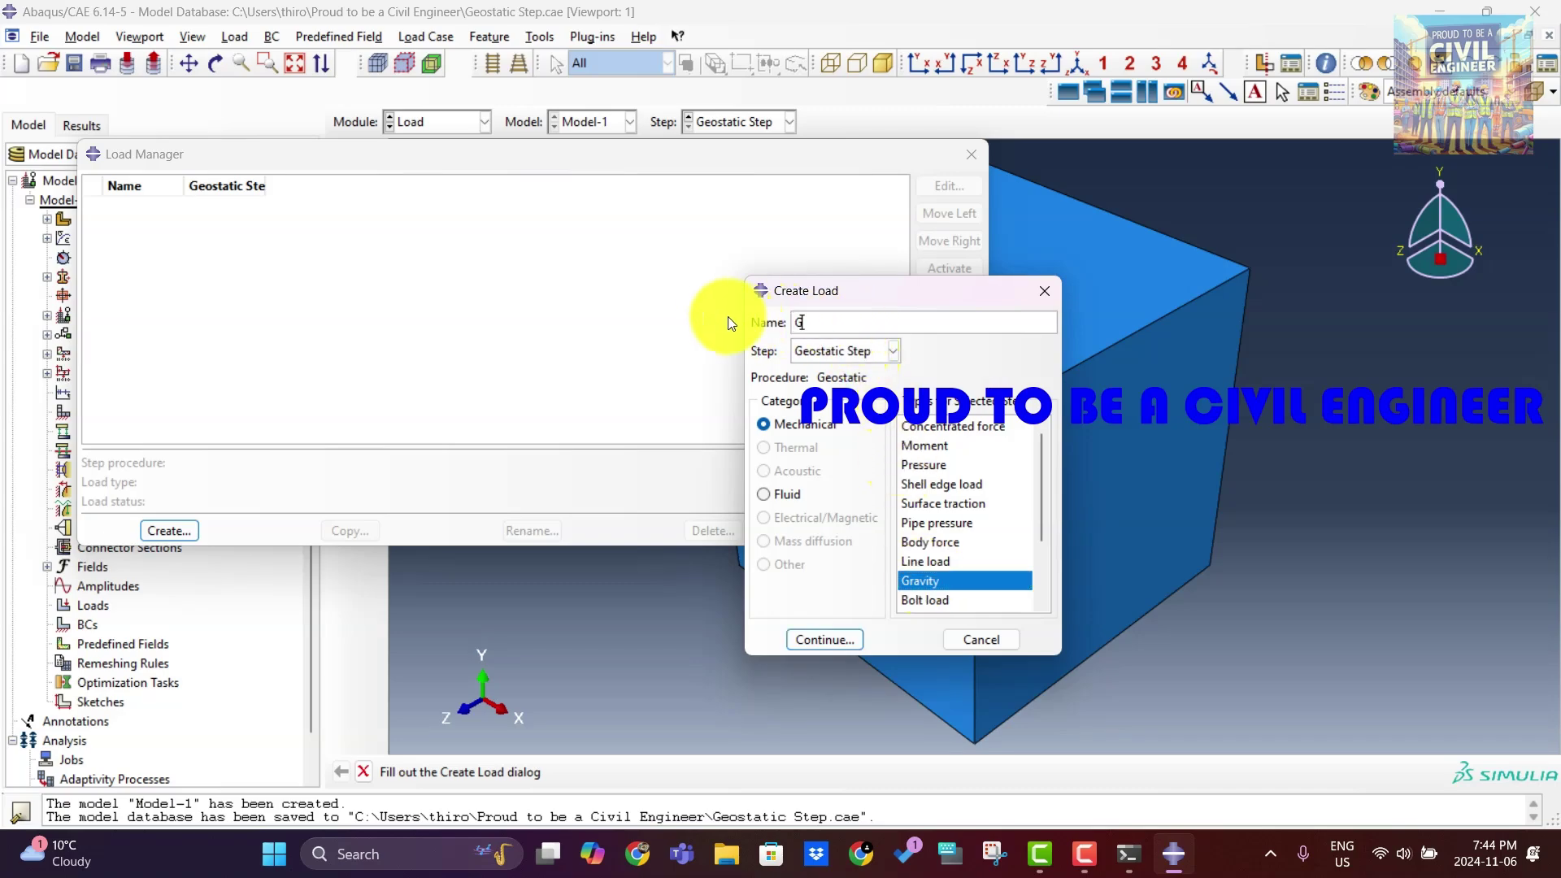
pyautogui.write('ravity Losad')
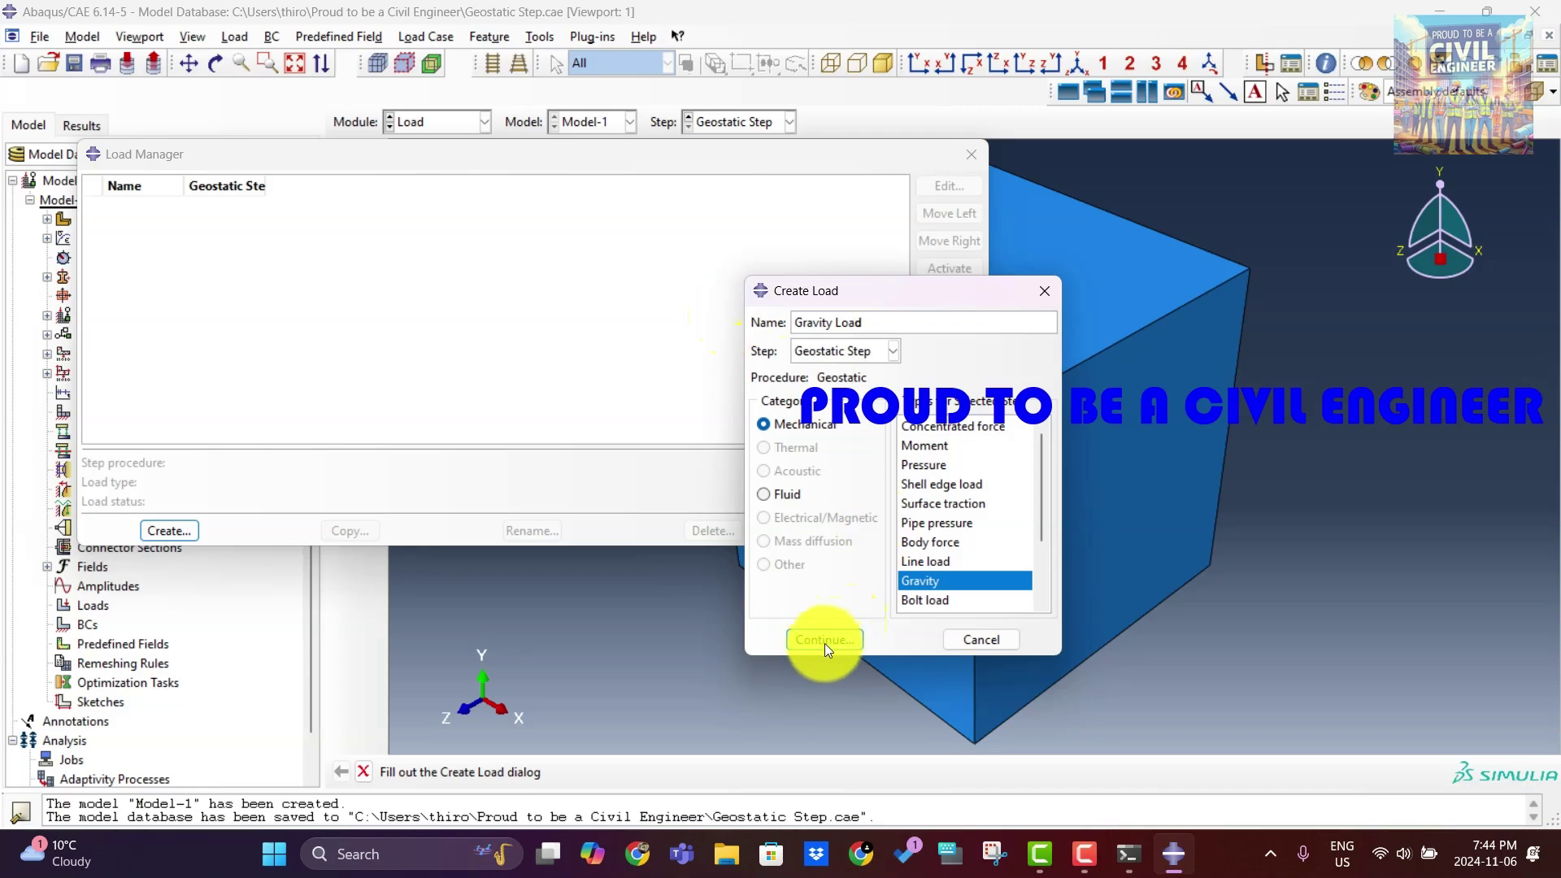
pyautogui.click(892, 350)
pyautogui.click(871, 373)
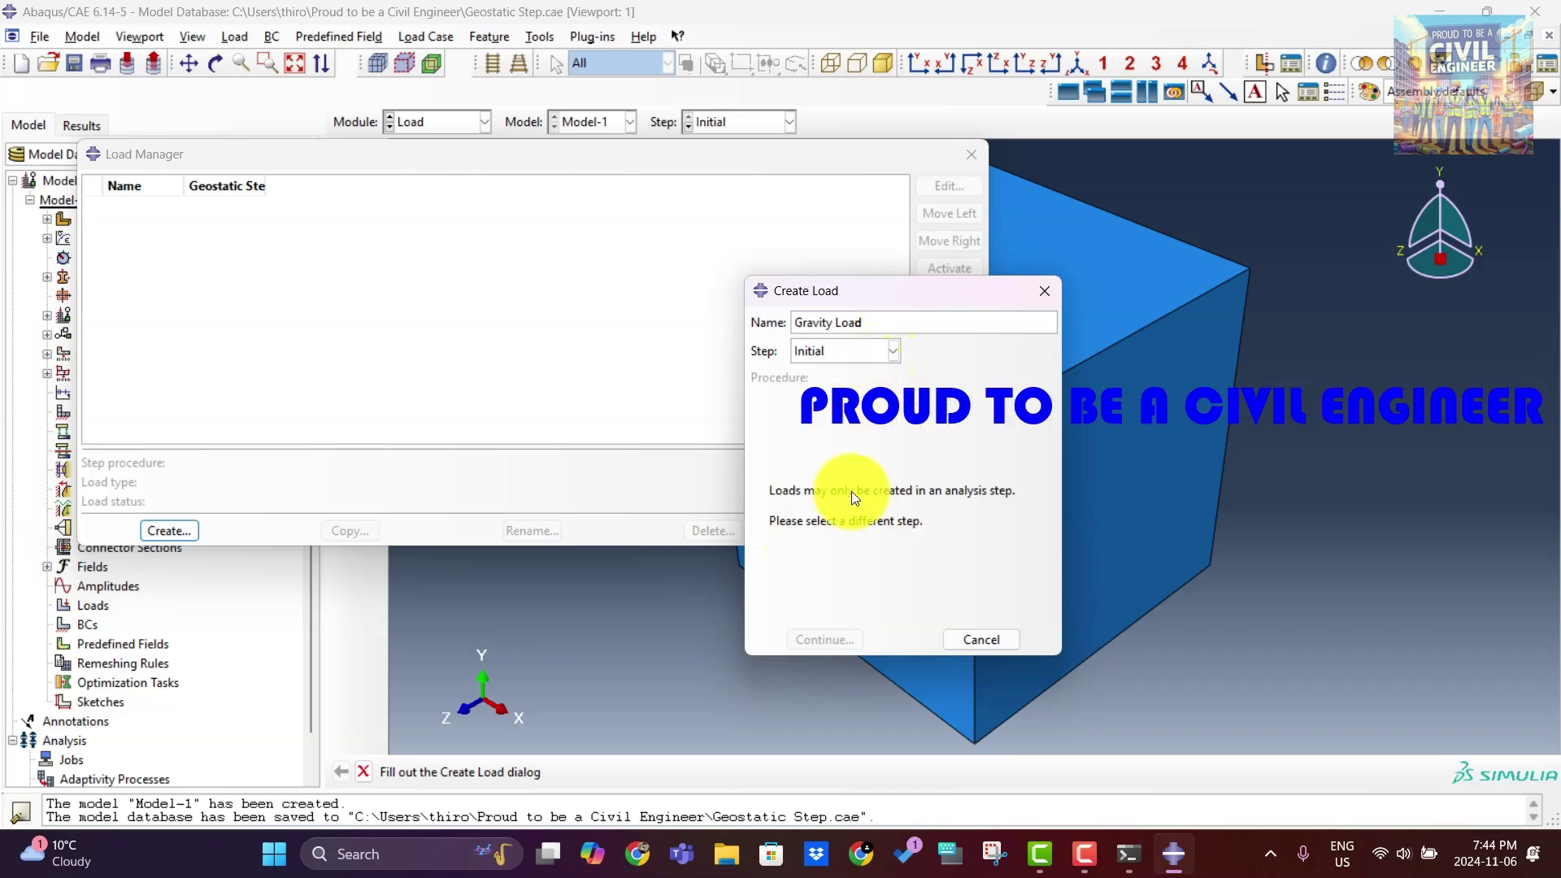
pyautogui.click(893, 350)
pyautogui.click(829, 392)
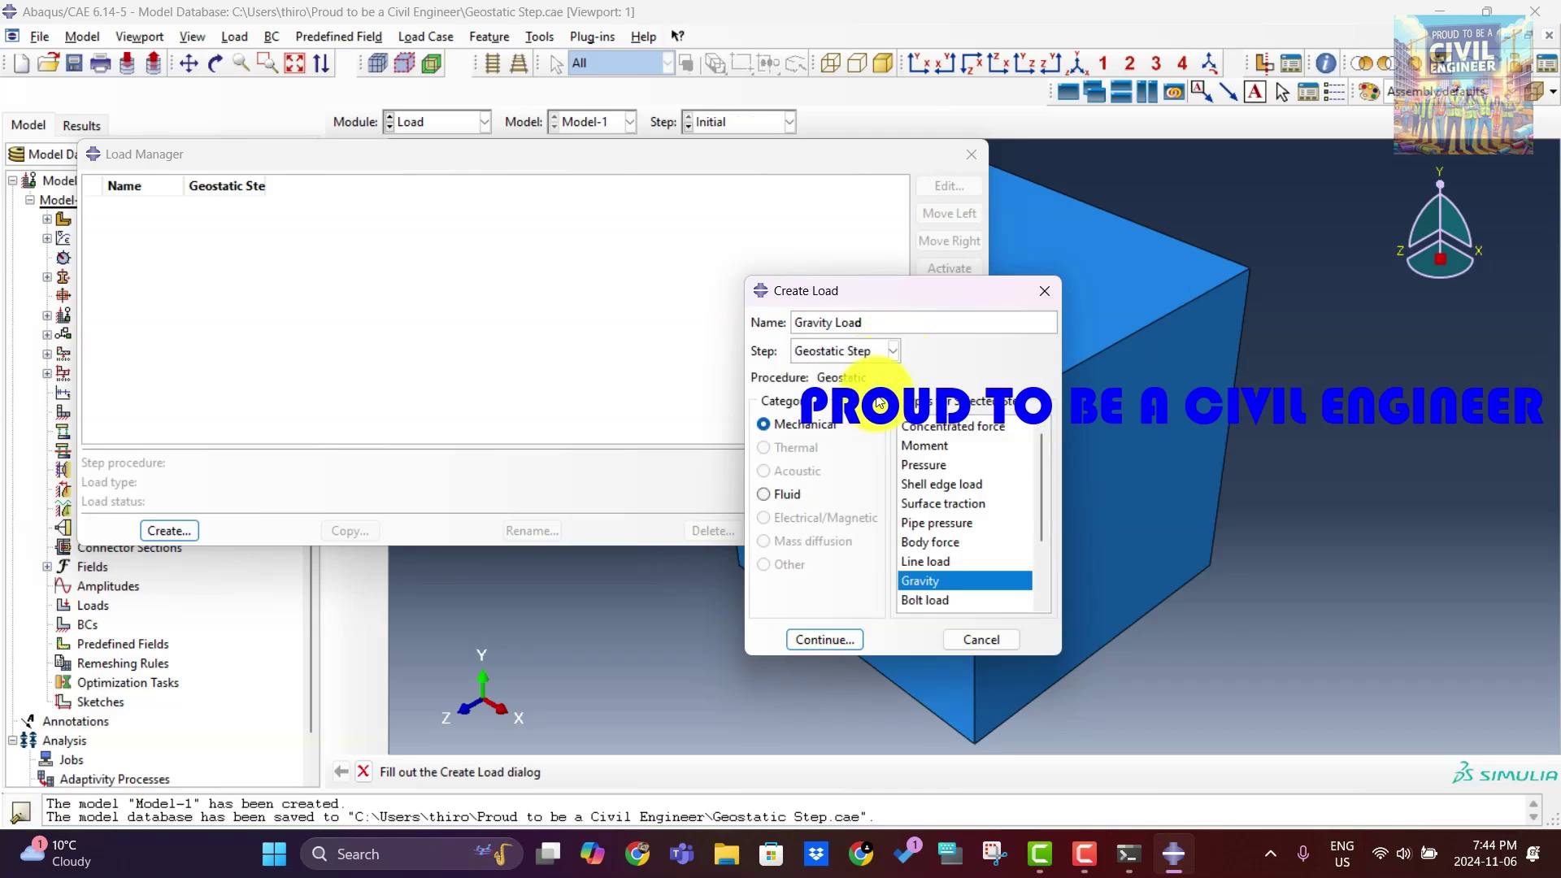
# Set the gravity load's components 1 and 2 to 0 and component 3 to -9810.
pyautogui.click(826, 639)
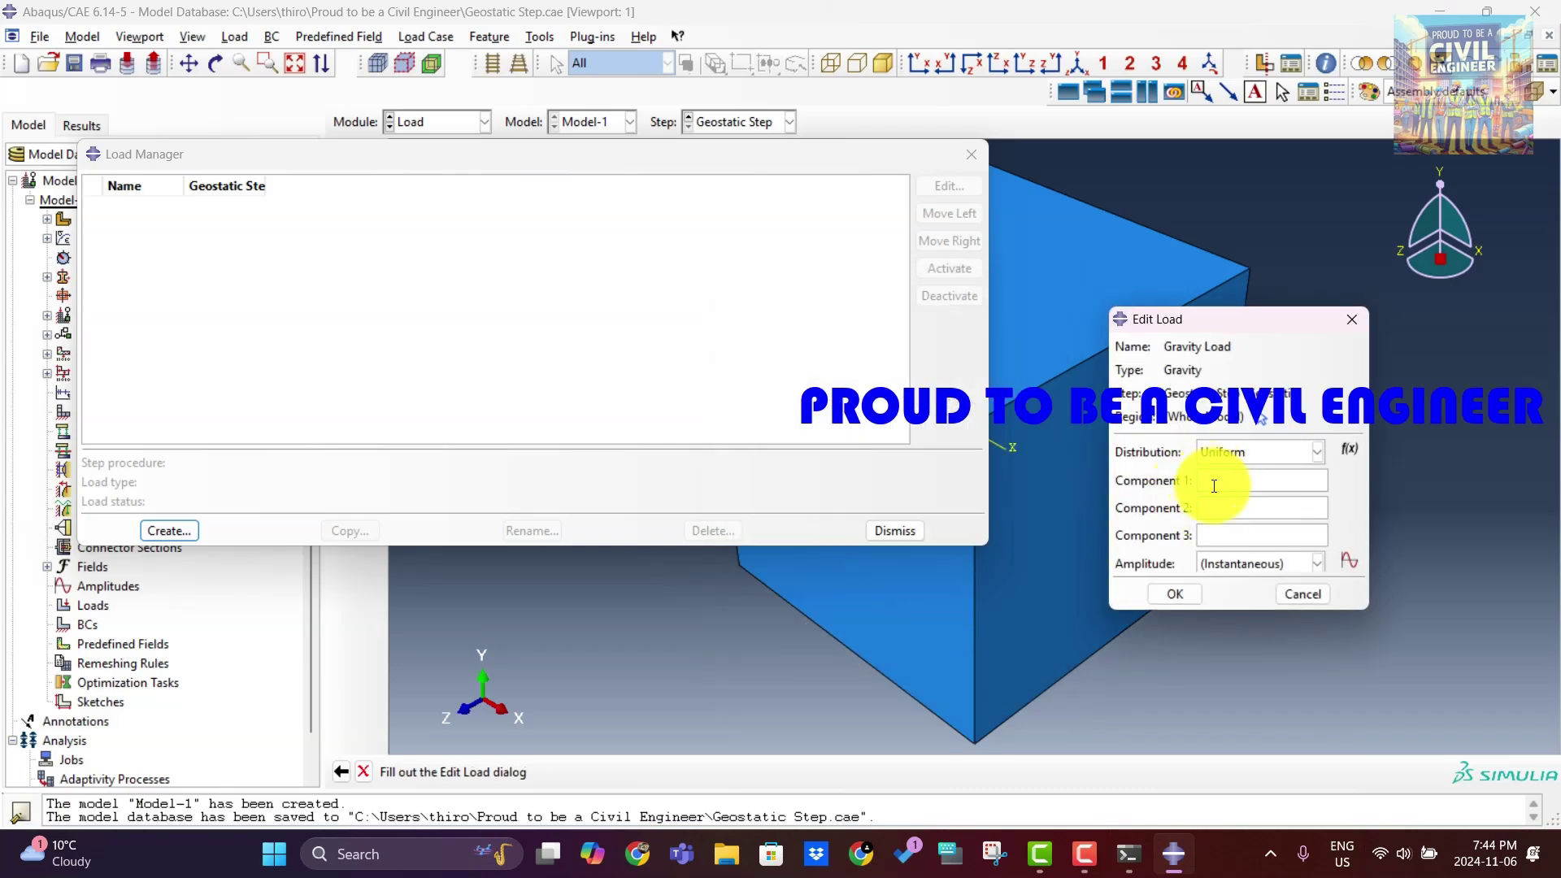
pyautogui.write('0')
pyautogui.click(1232, 507)
pyautogui.write('0')
pyautogui.click(1226, 534)
pyautogui.write('-9810')
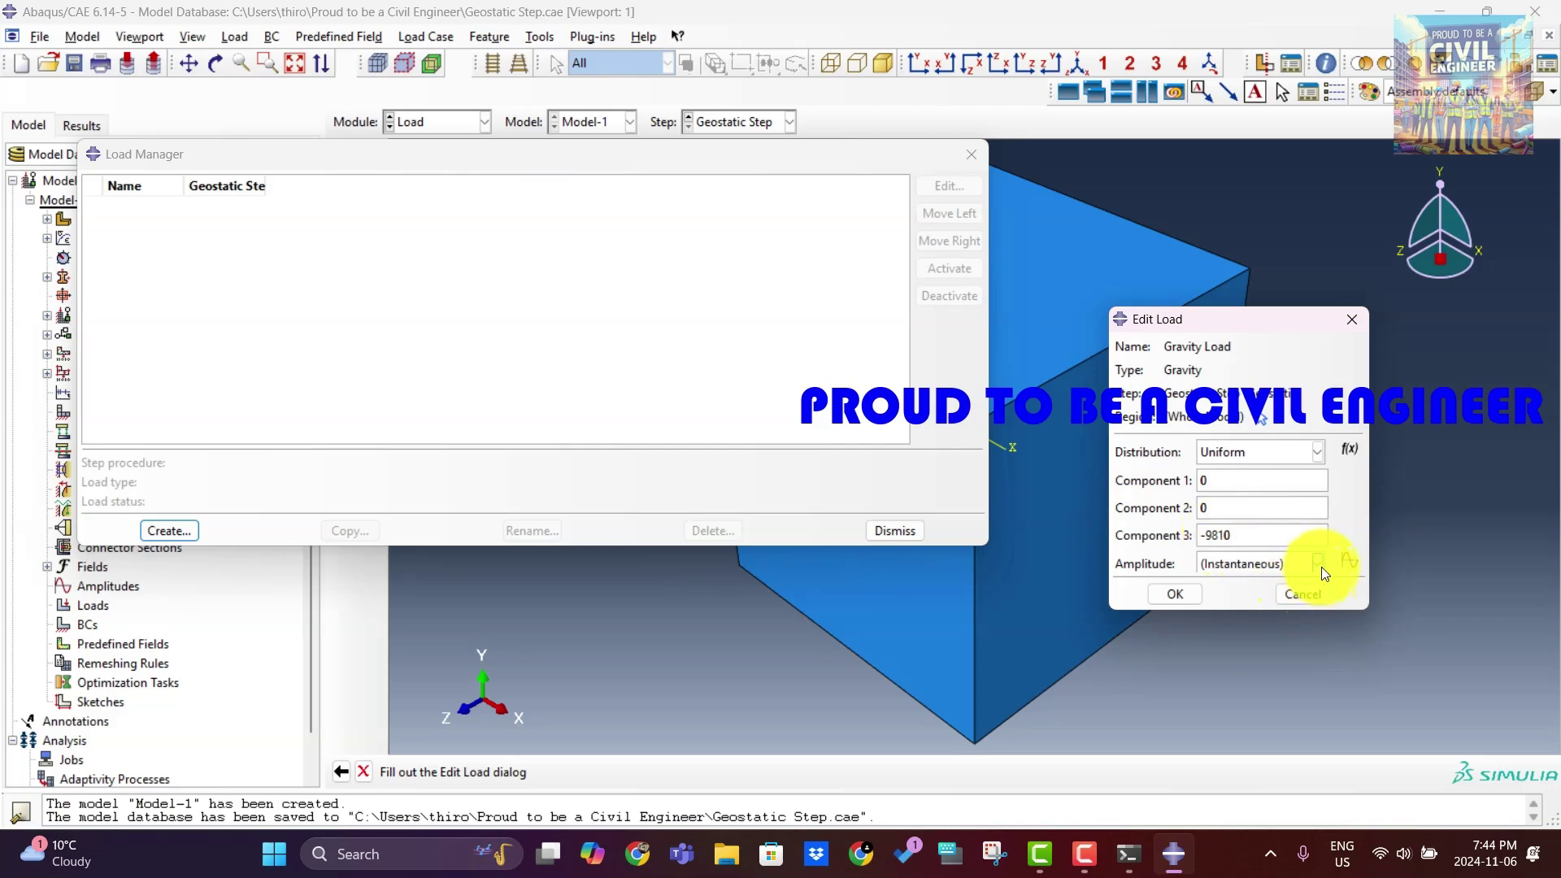
# Create a tabular amplitude for the load, with amplitude 0 at time 0 and amplitude 1 at time 1.
pyautogui.click(1342, 559)
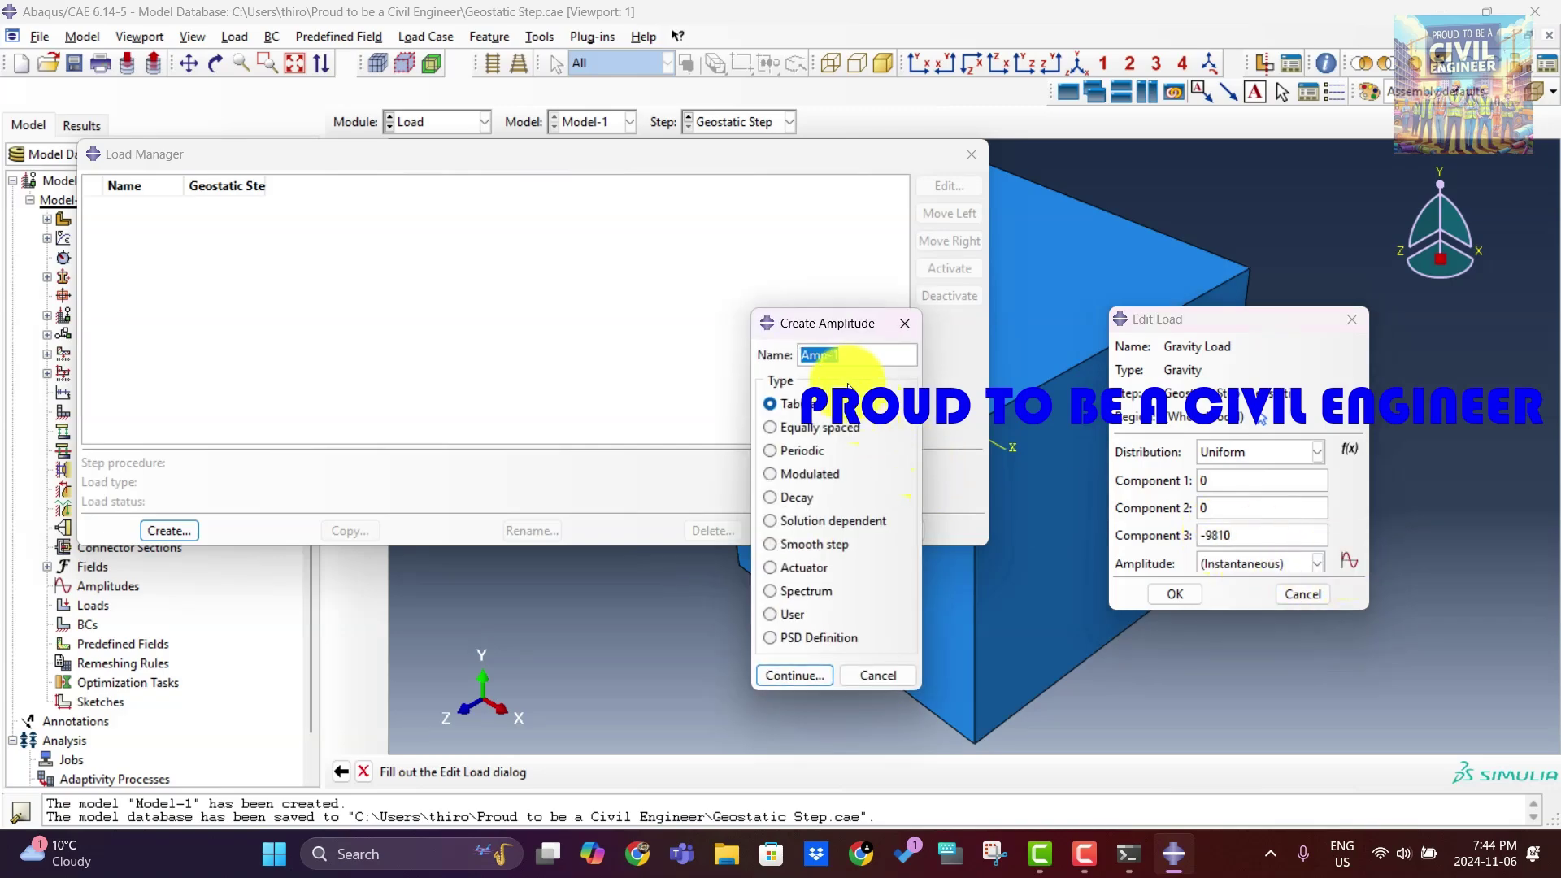
pyautogui.click(811, 672)
pyautogui.click(601, 422)
pyautogui.write('0')
pyautogui.press('Tab')
pyautogui.write('0')
pyautogui.press('Return')
pyautogui.write('1')
pyautogui.hotkey('shift', 'Tab')
pyautogui.write('1')
pyautogui.press('Tab')
pyautogui.click(633, 510)
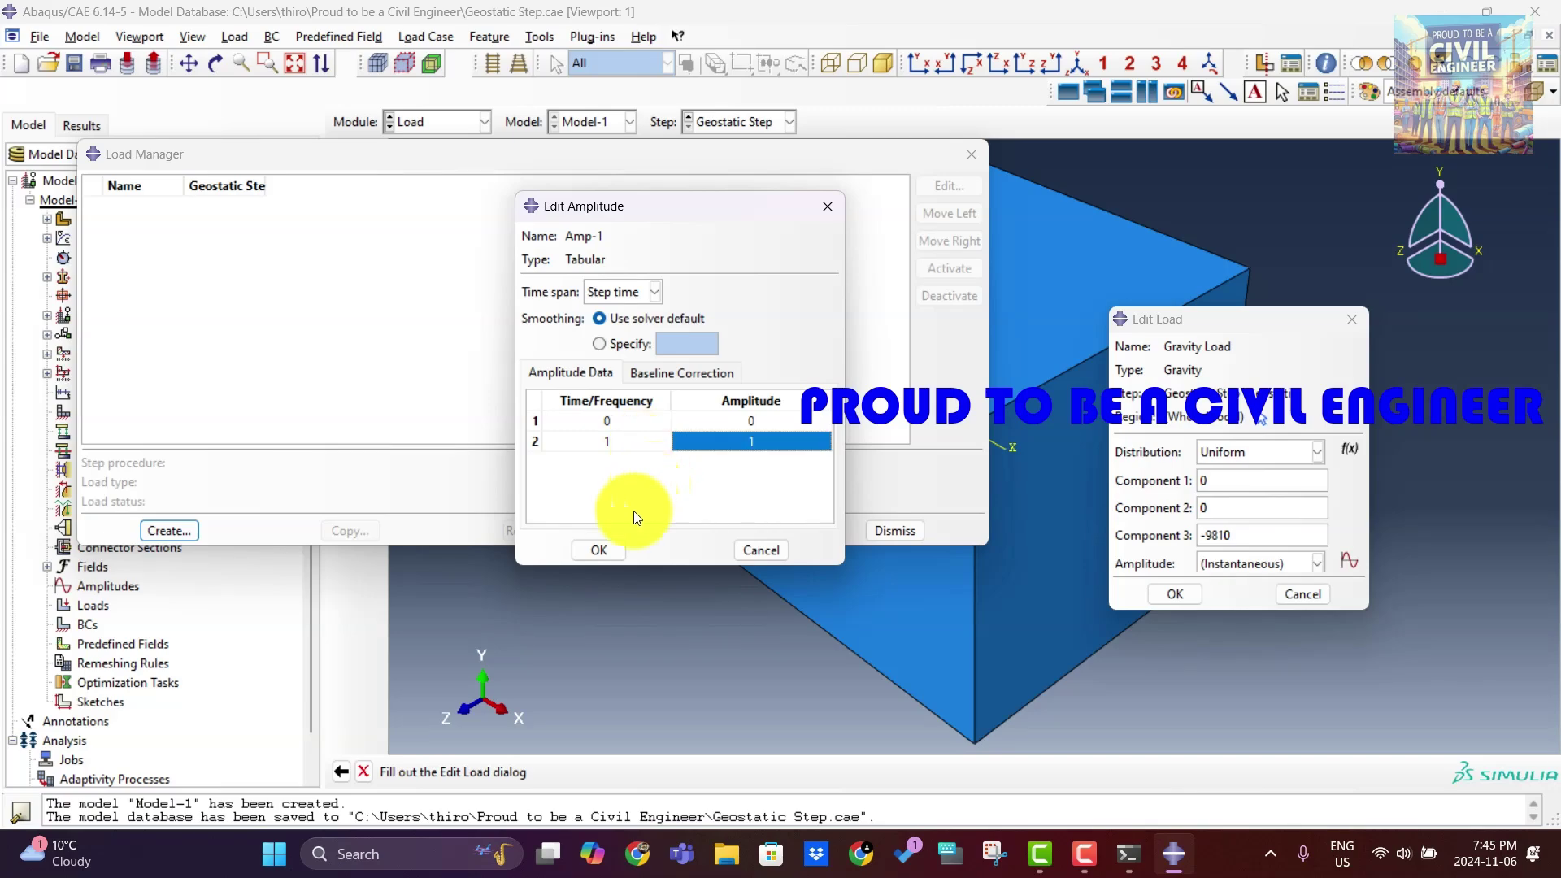
pyautogui.click(598, 550)
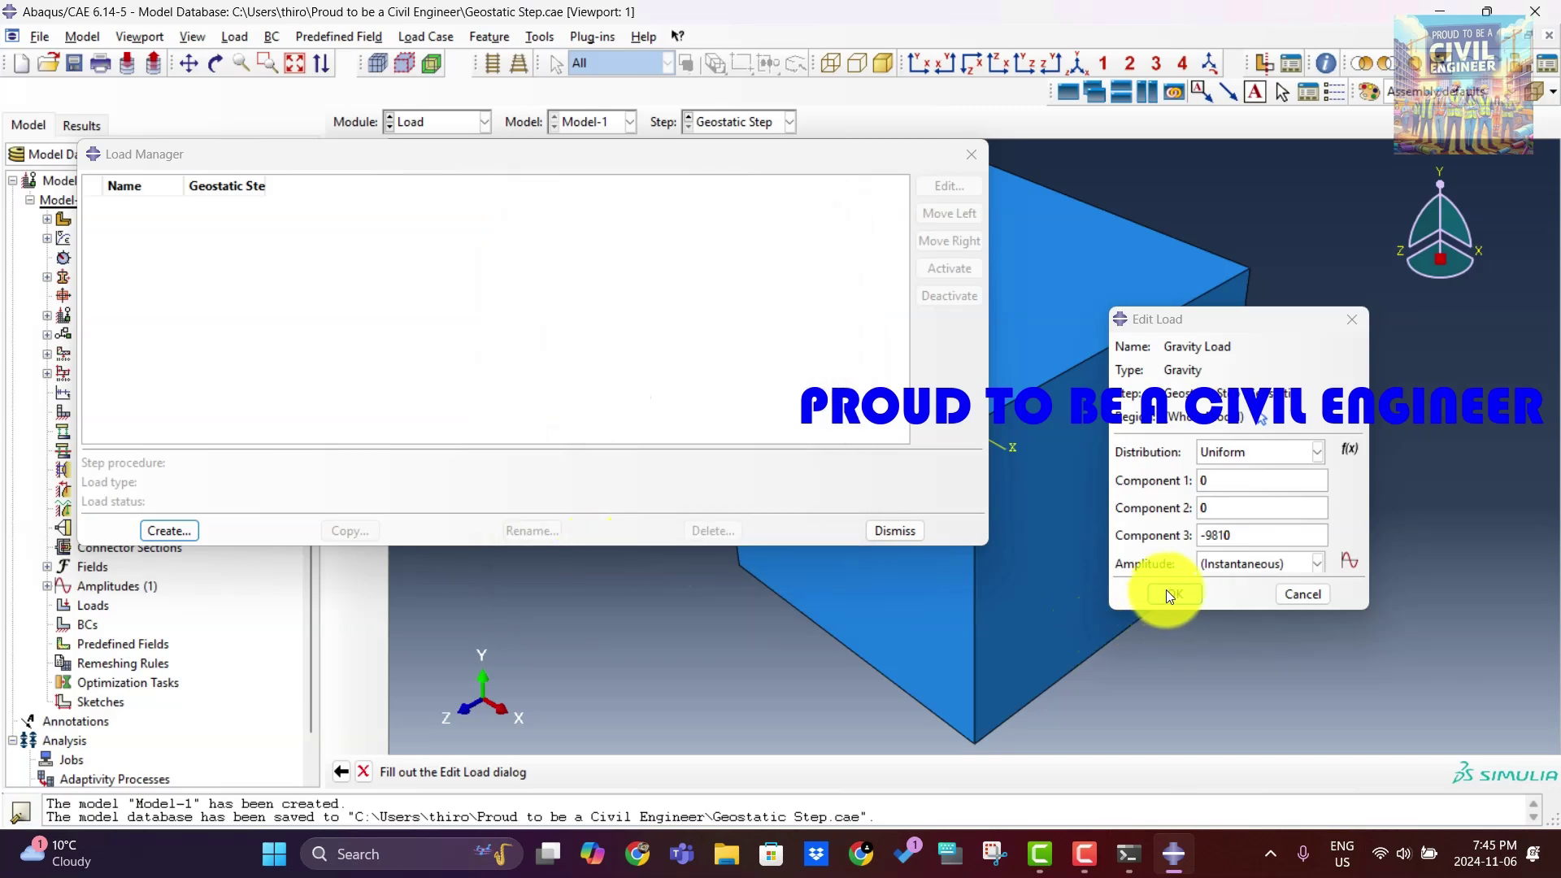
# Assign amplitude Amp-1 to the gravity load and save the load.
pyautogui.click(1314, 561)
pyautogui.click(1276, 598)
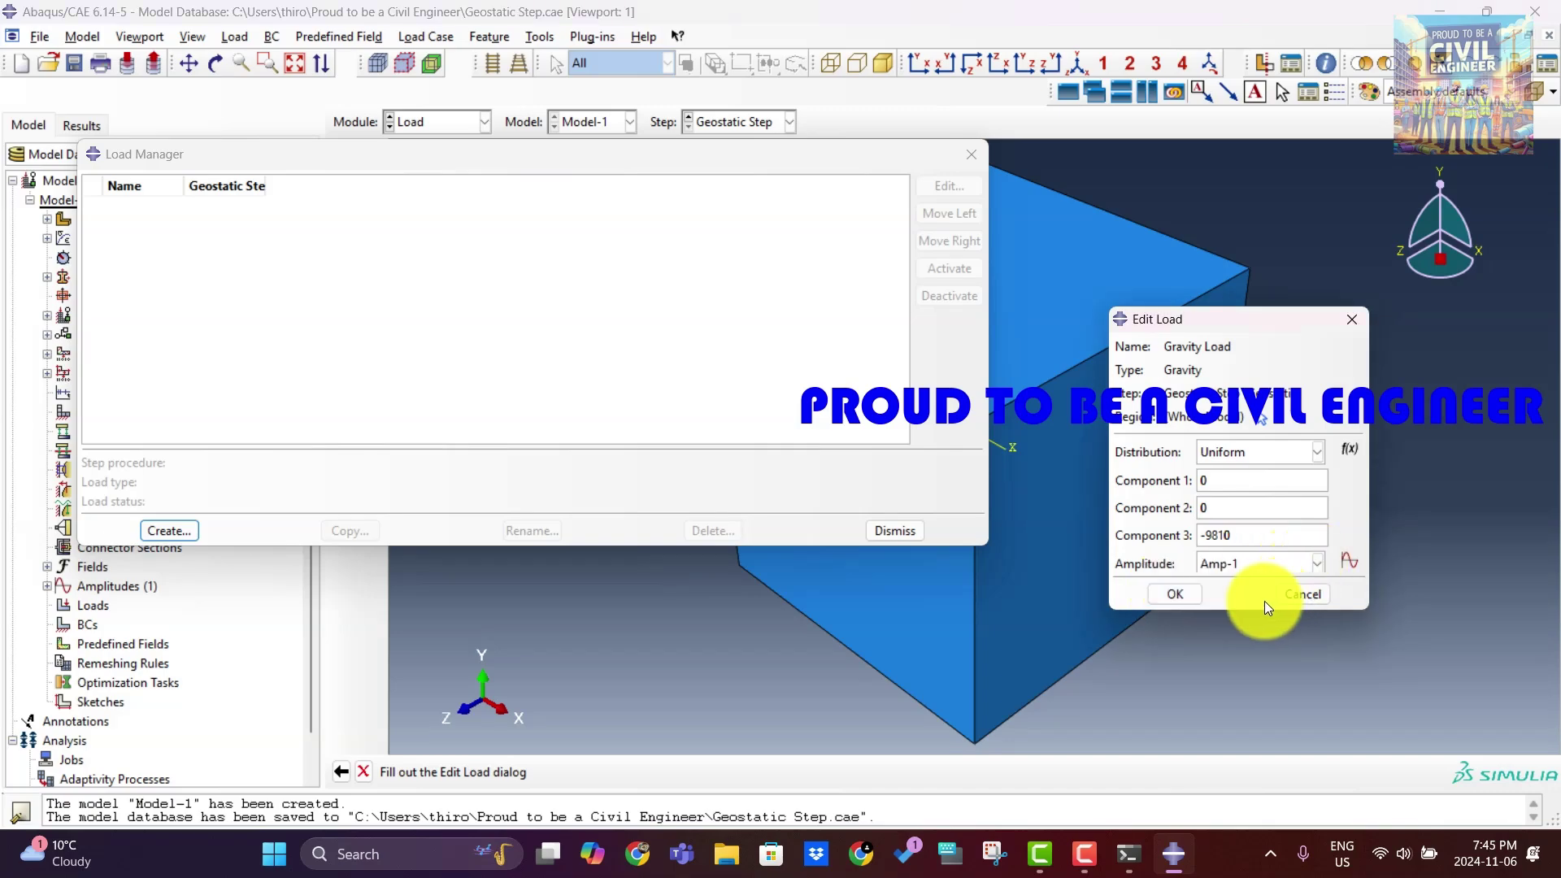
pyautogui.click(1171, 594)
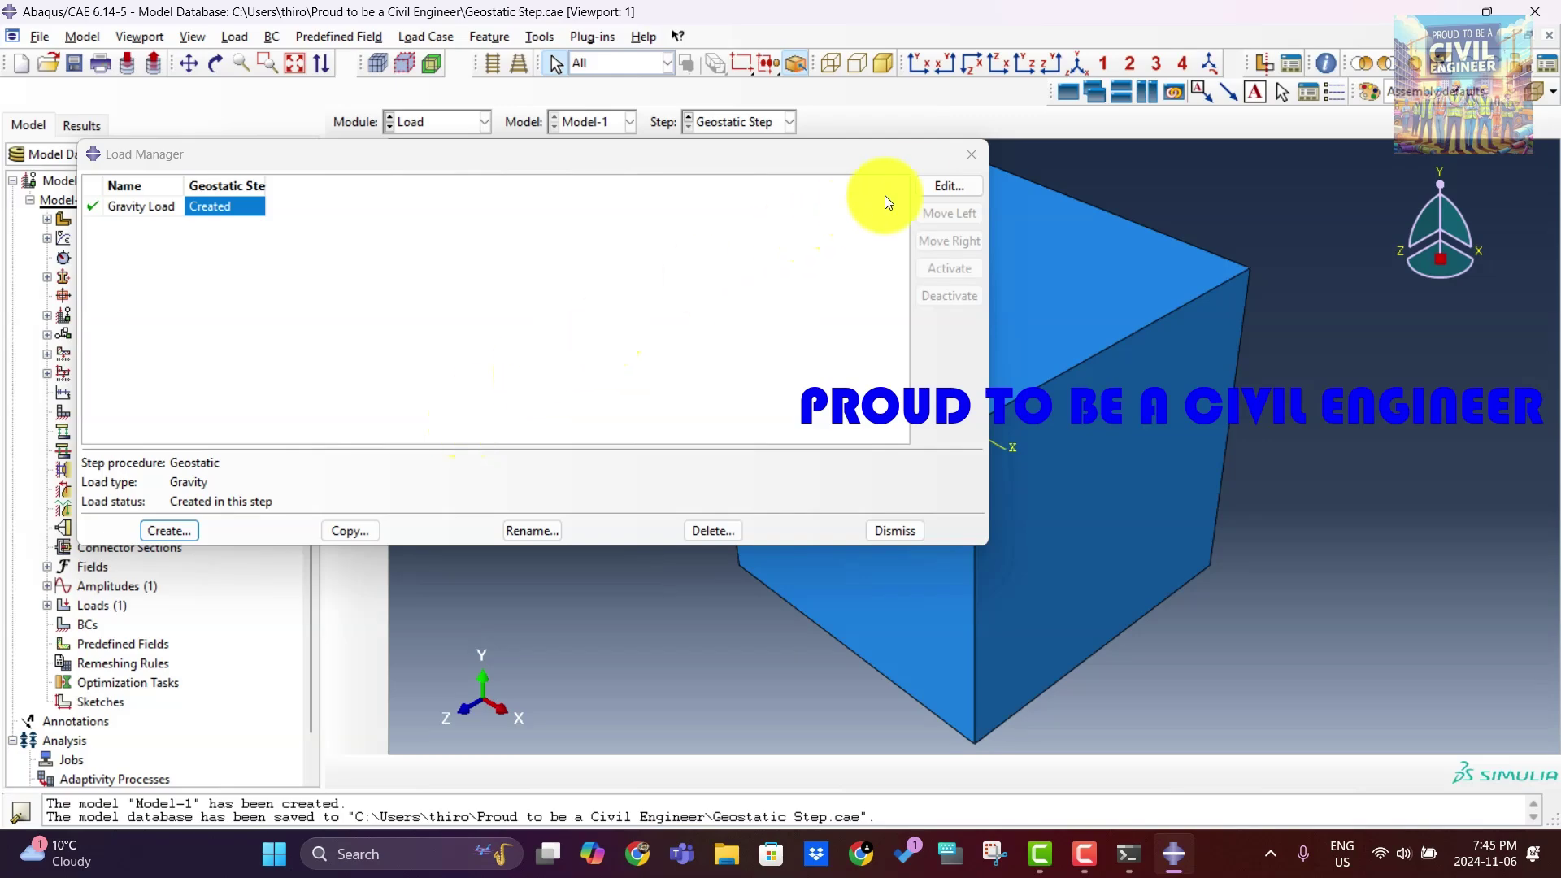
# Close the load manager and start a mechanical Displacement/Rotation boundary condition named "Bottom" in the Geostatic Step.
pyautogui.click(960, 160)
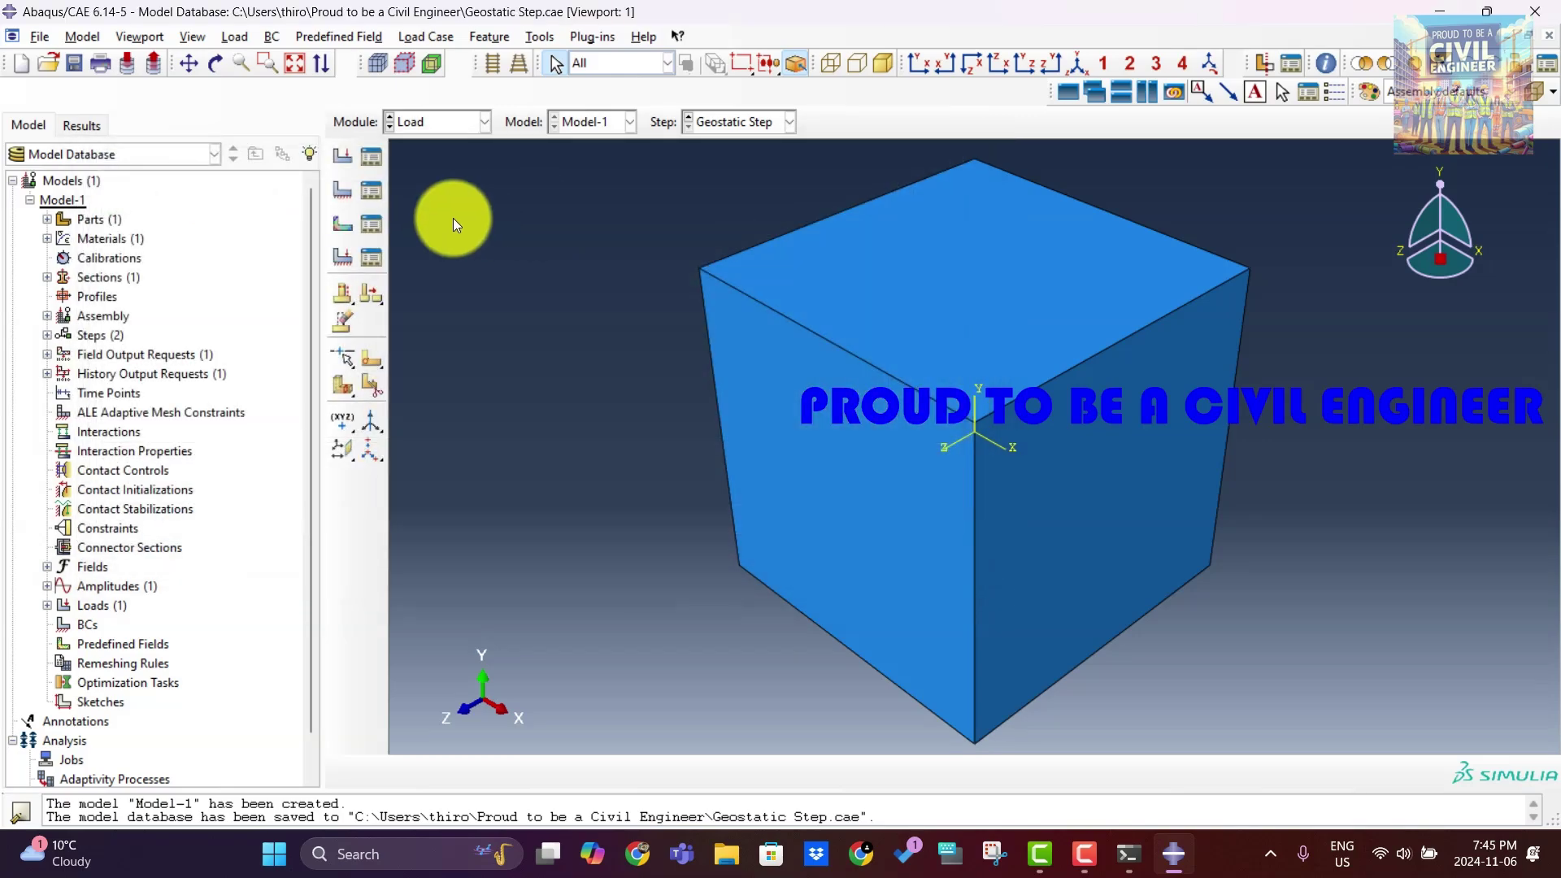
pyautogui.click(373, 189)
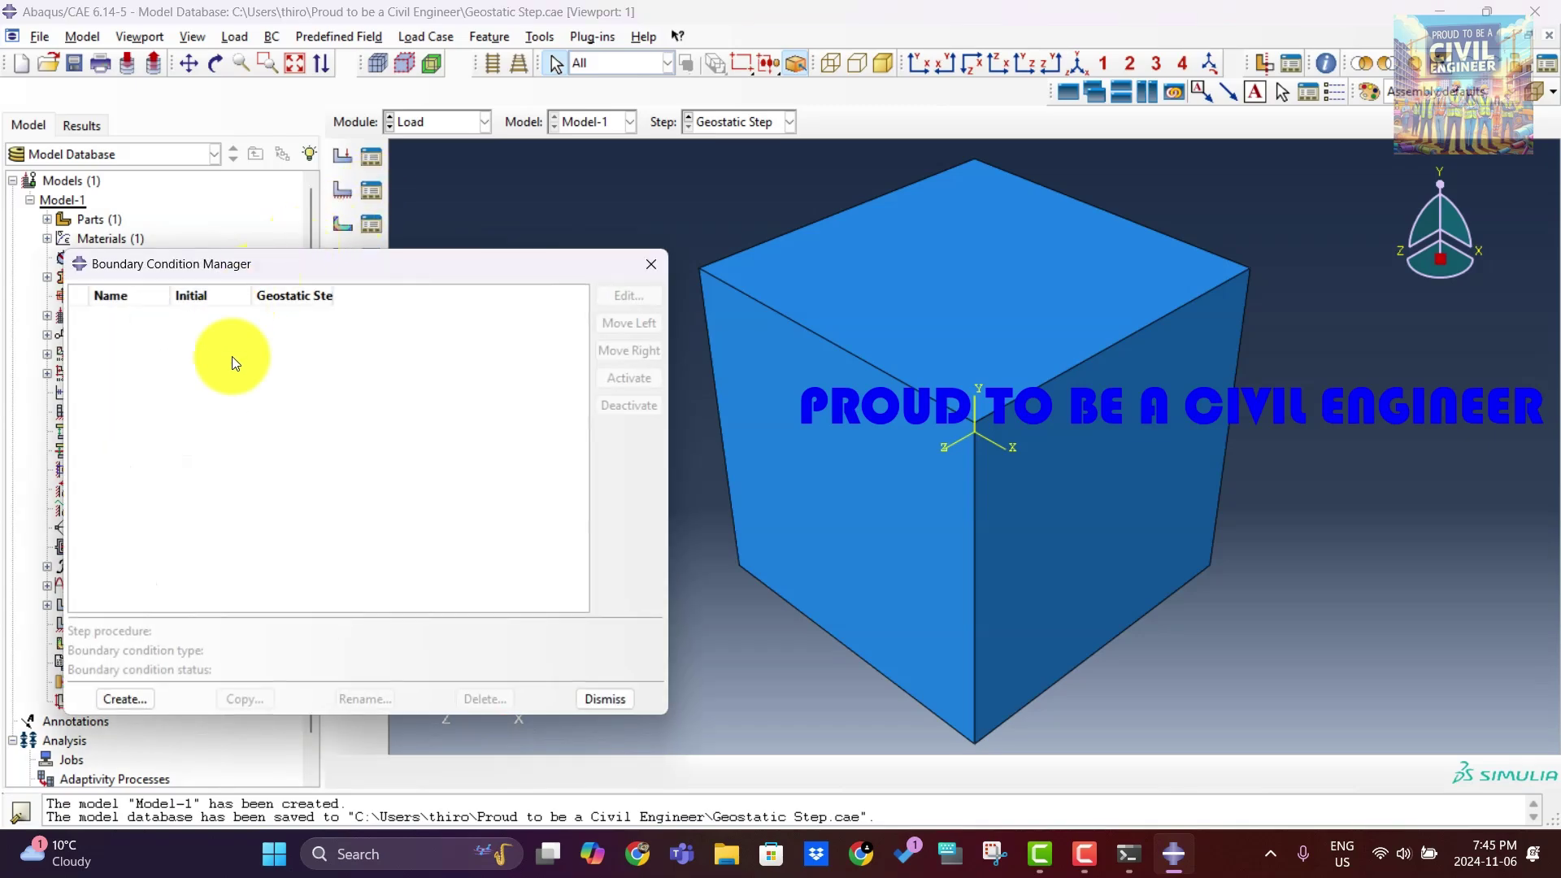
pyautogui.click(139, 695)
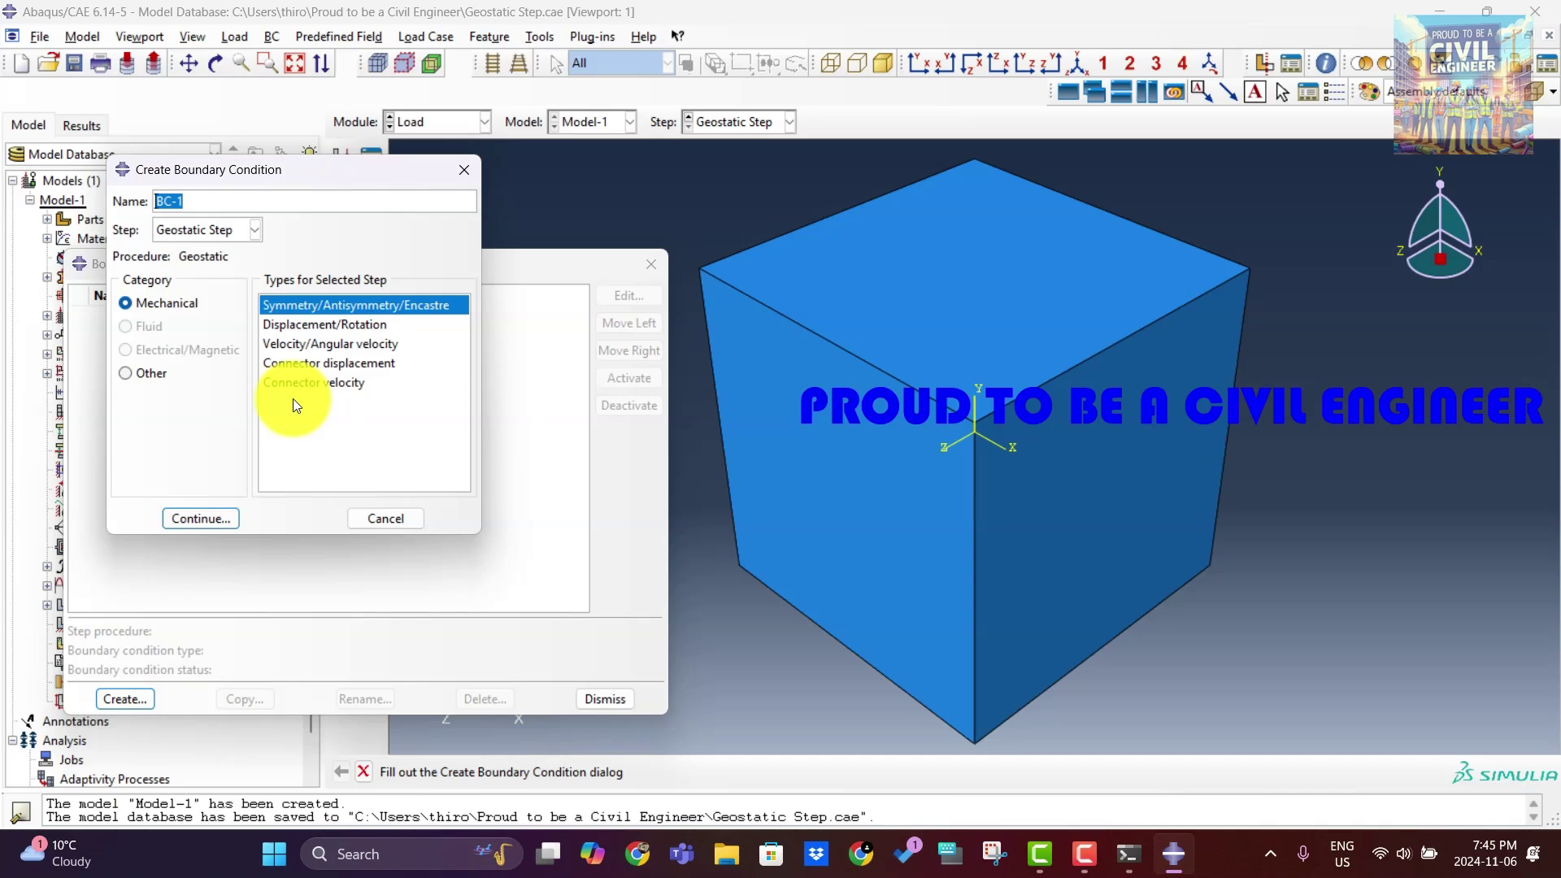
pyautogui.write('Bottom')
pyautogui.click(324, 325)
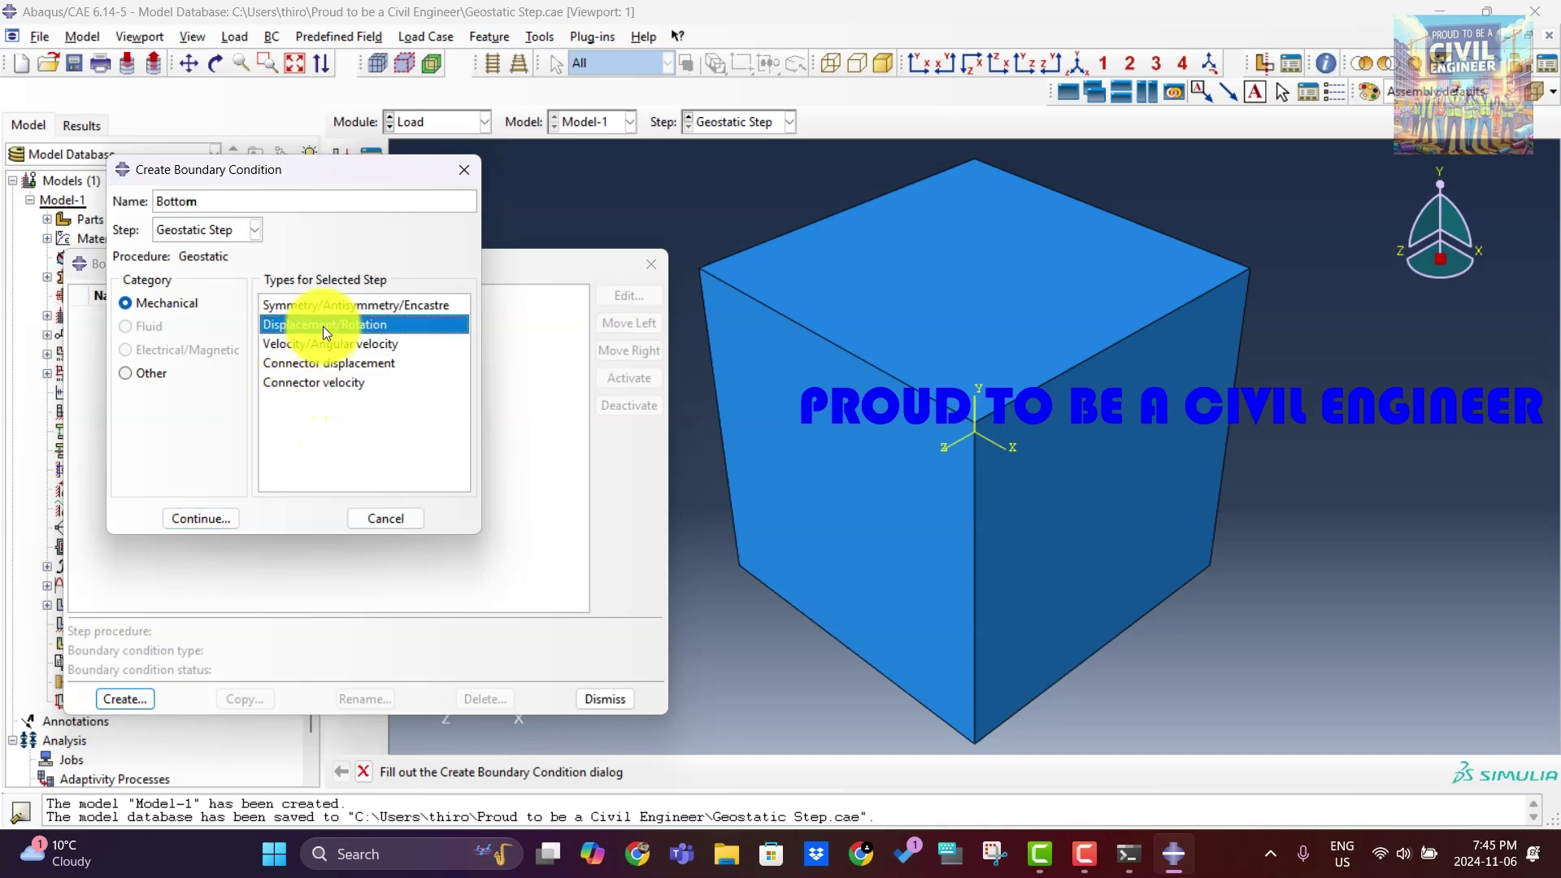
pyautogui.click(219, 519)
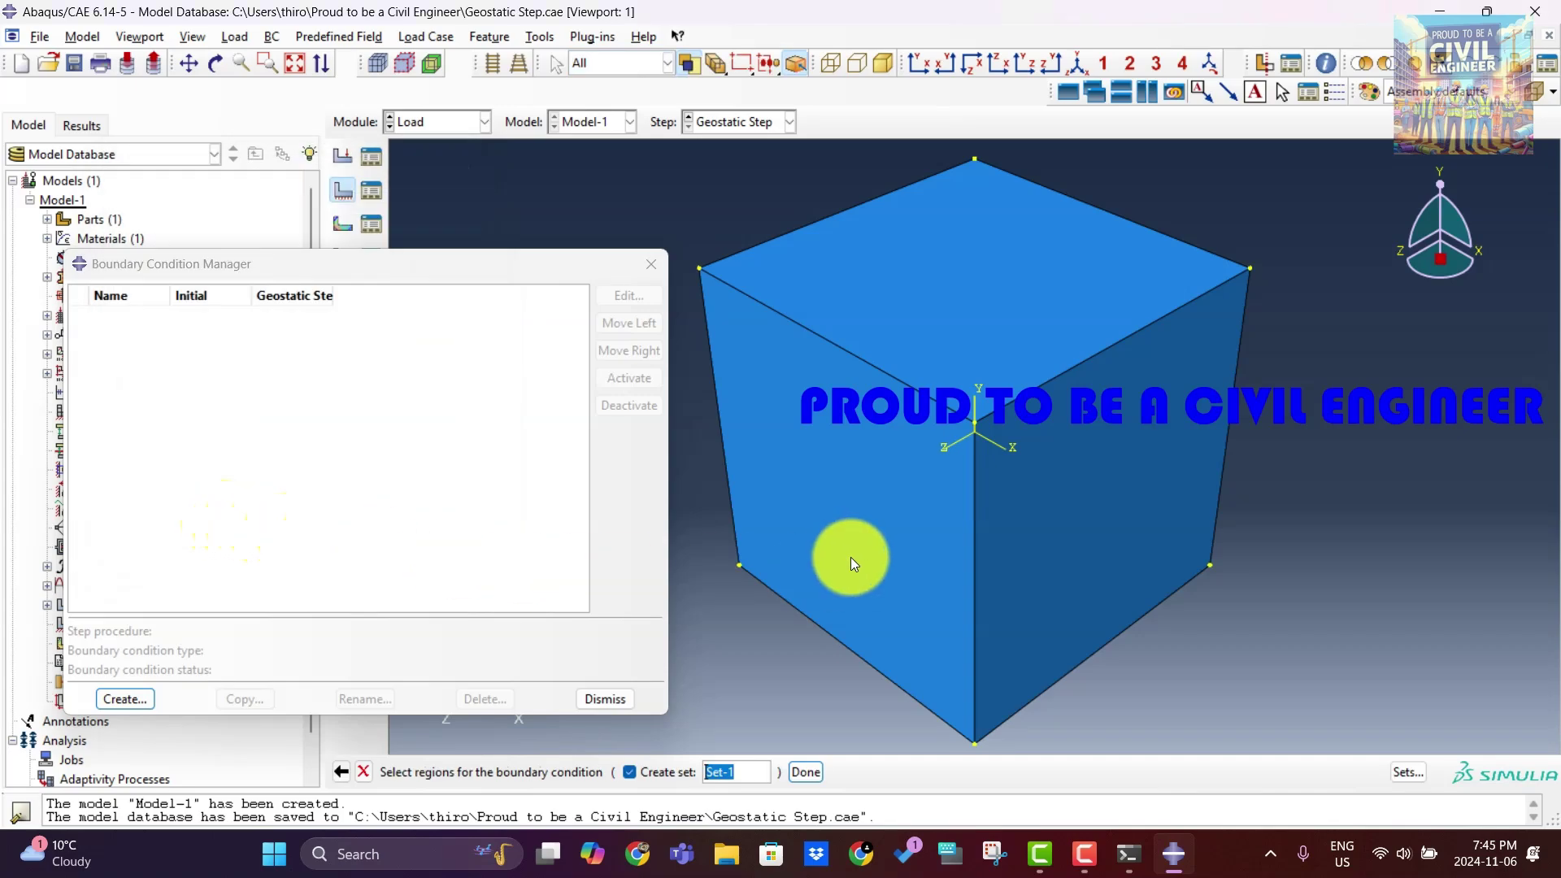
# Apply the Bottom boundary condition to the block's back face at the Z origin, with U3 set to 0.
pyautogui.click(216, 65)
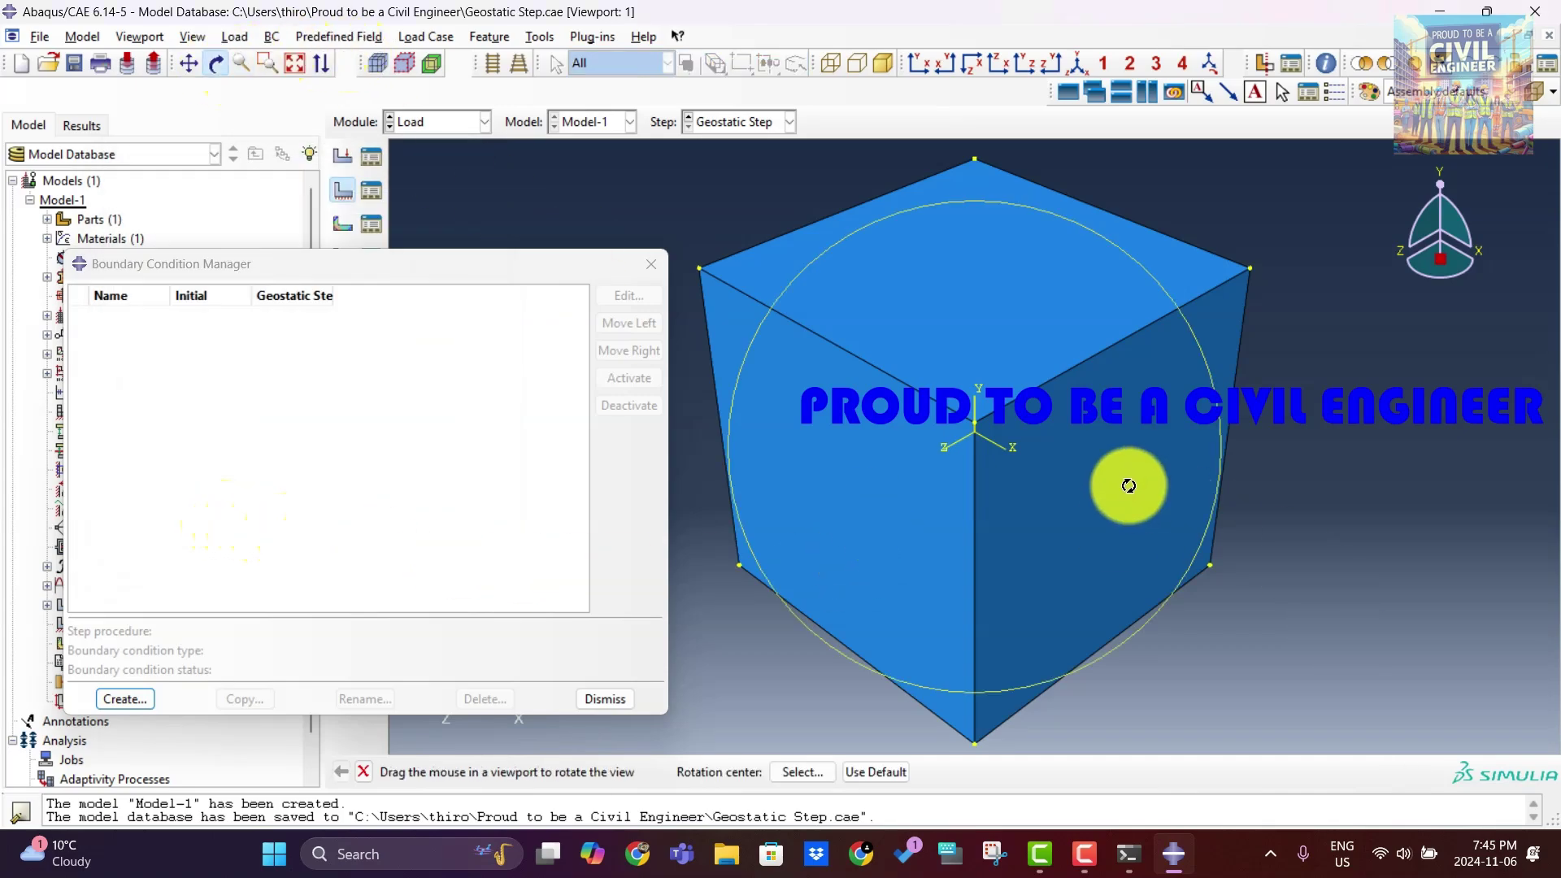
pyautogui.moveTo(1128, 485); pyautogui.dragTo(831, 517)
pyautogui.click(216, 65)
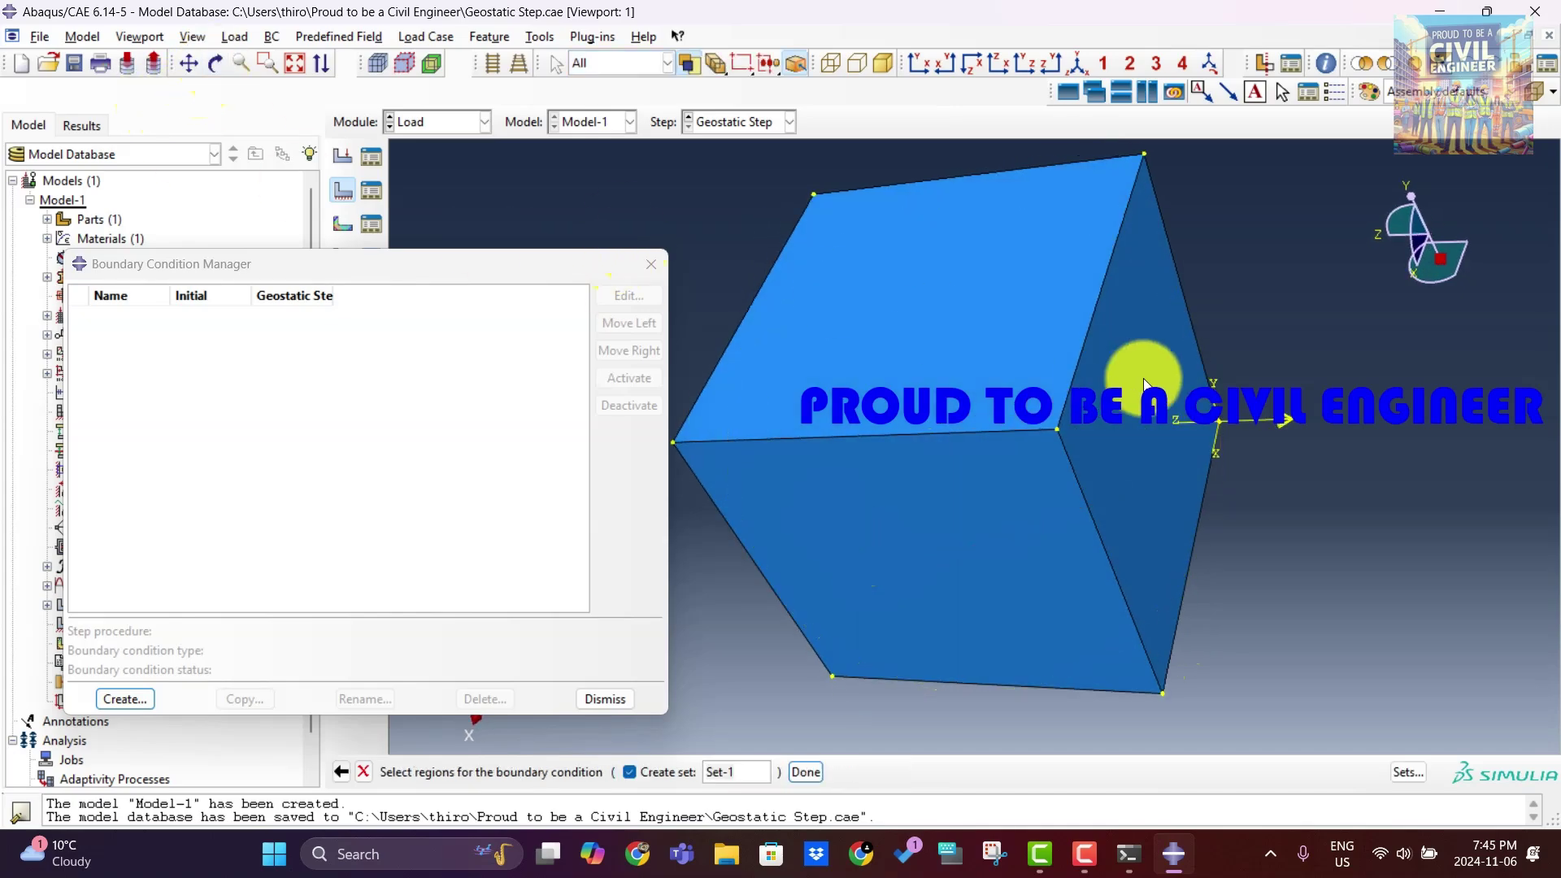
pyautogui.click(1111, 421)
pyautogui.click(803, 771)
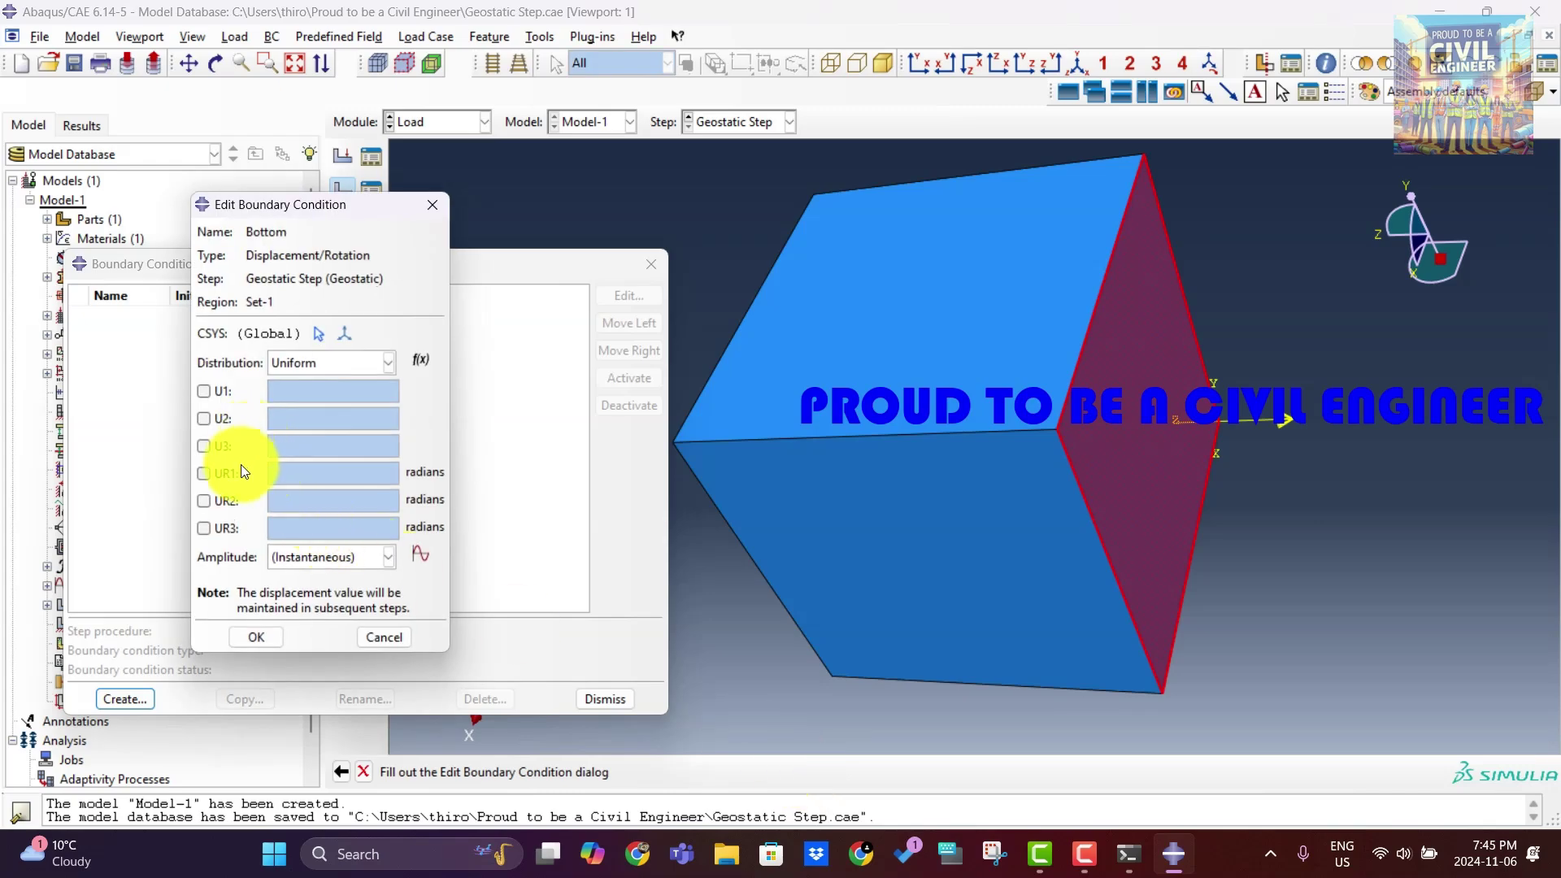
pyautogui.click(1085, 59)
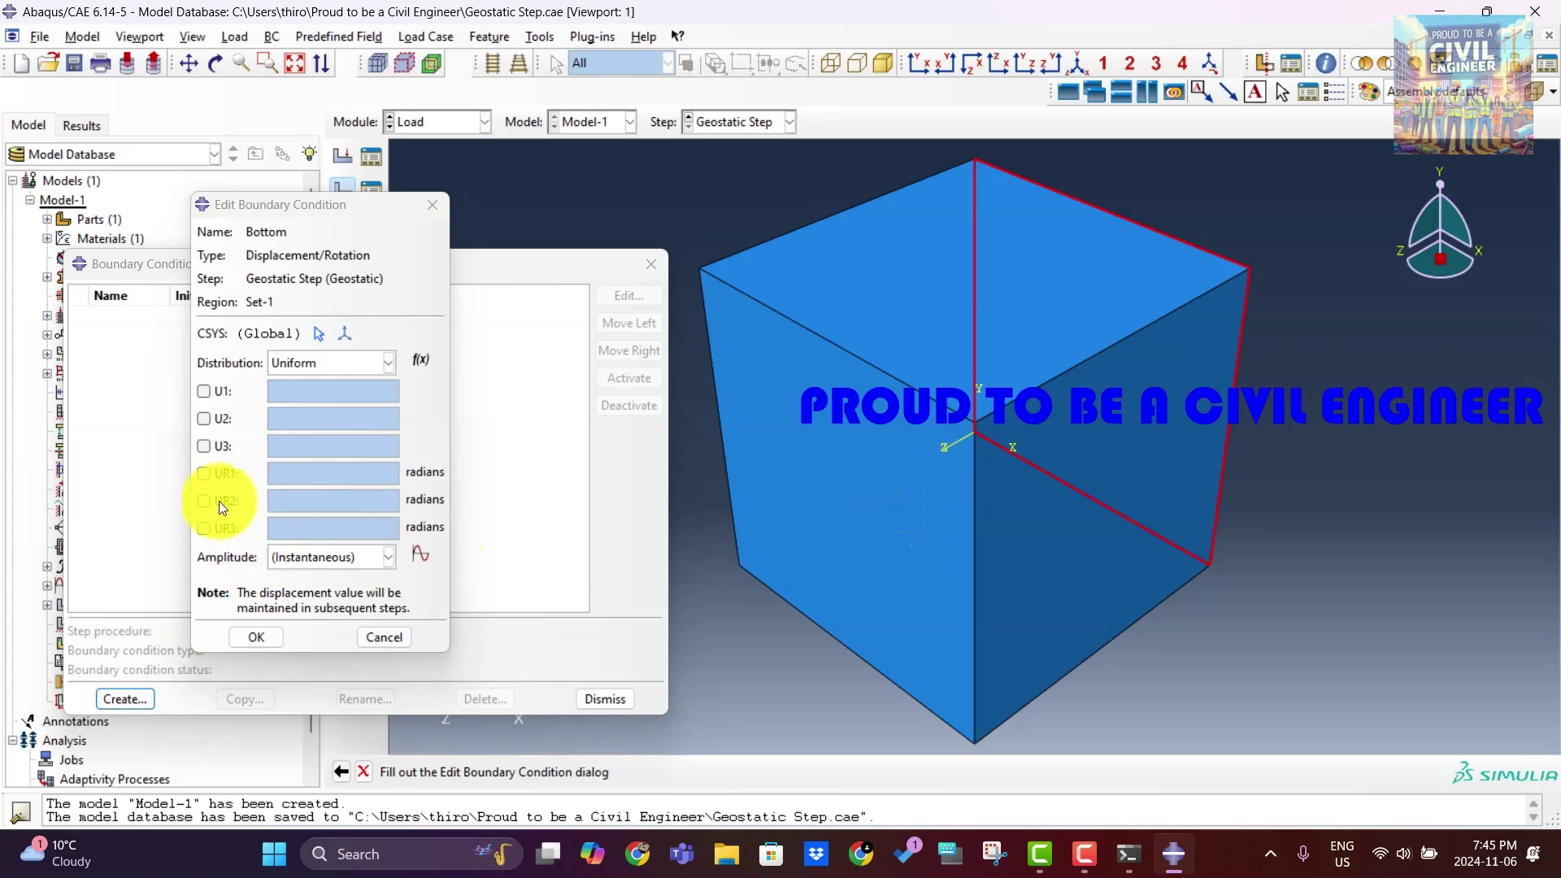
pyautogui.click(204, 447)
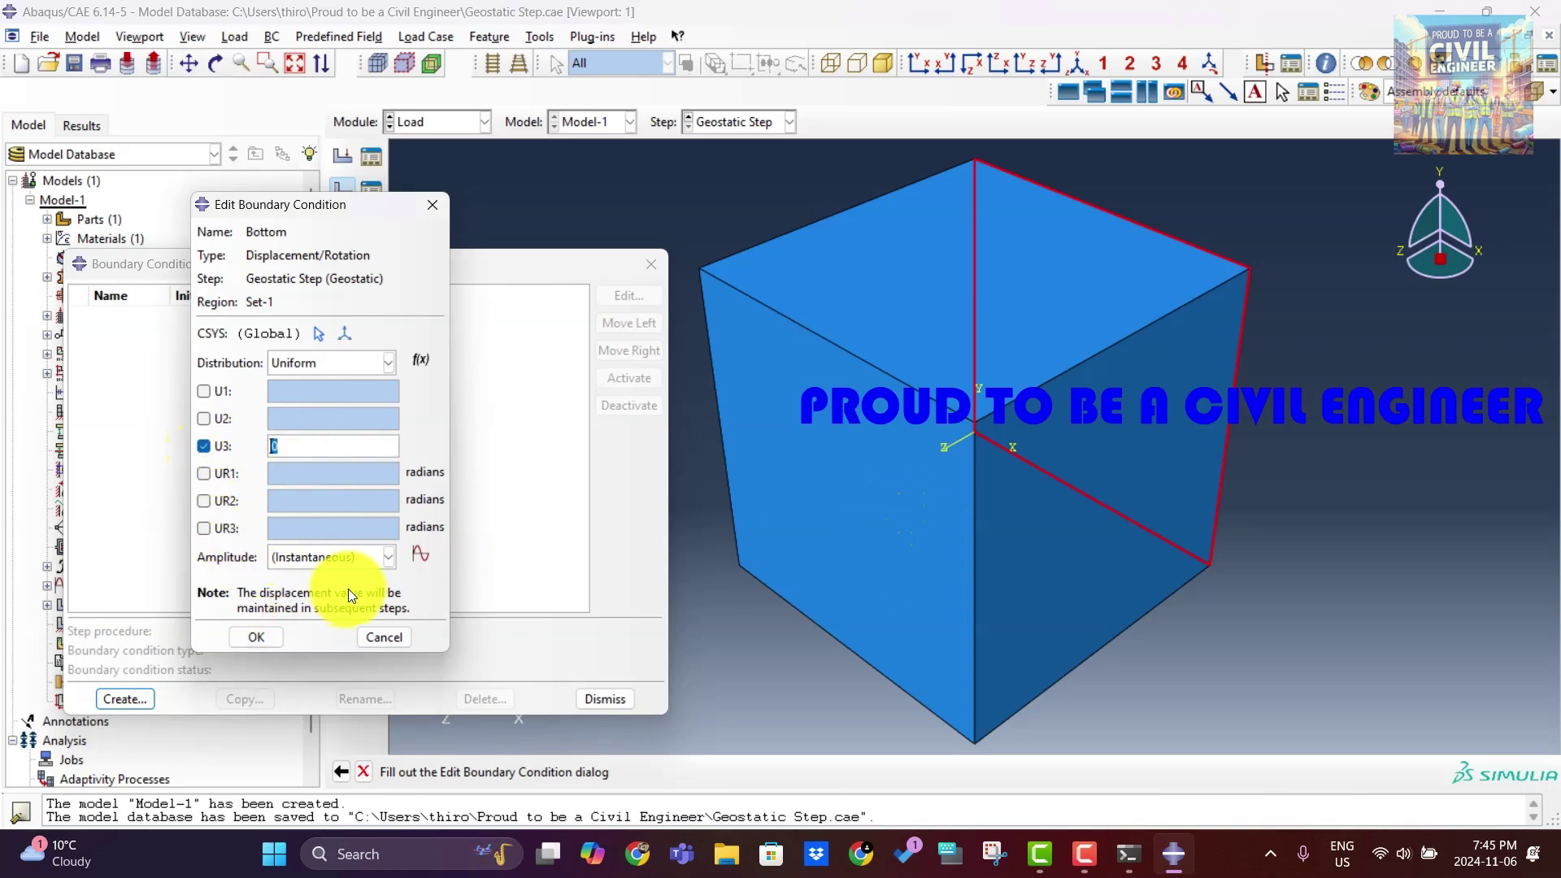
pyautogui.click(247, 636)
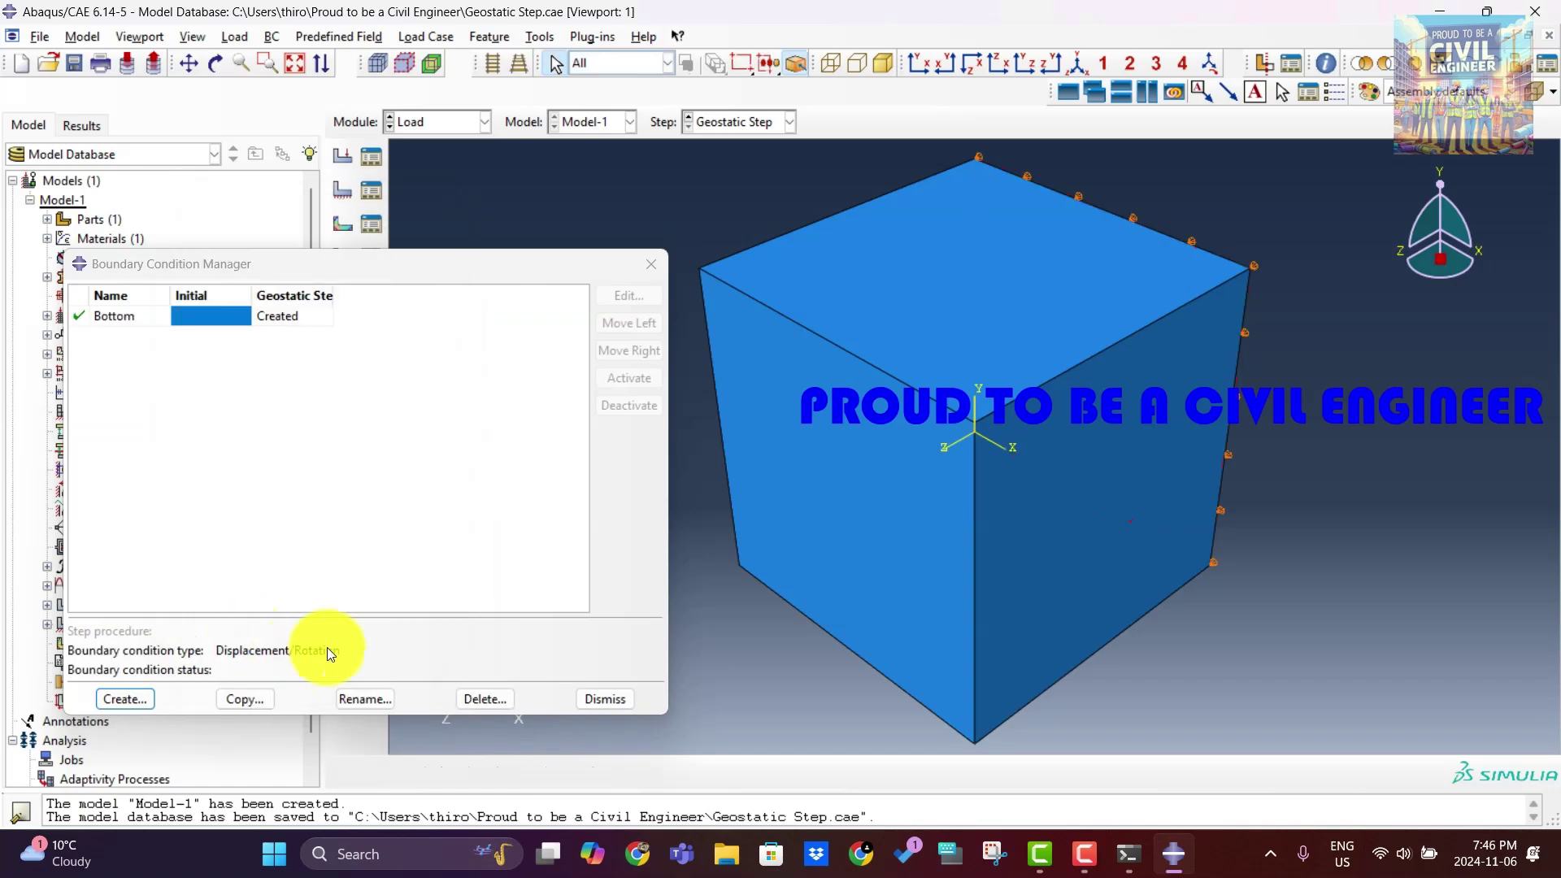
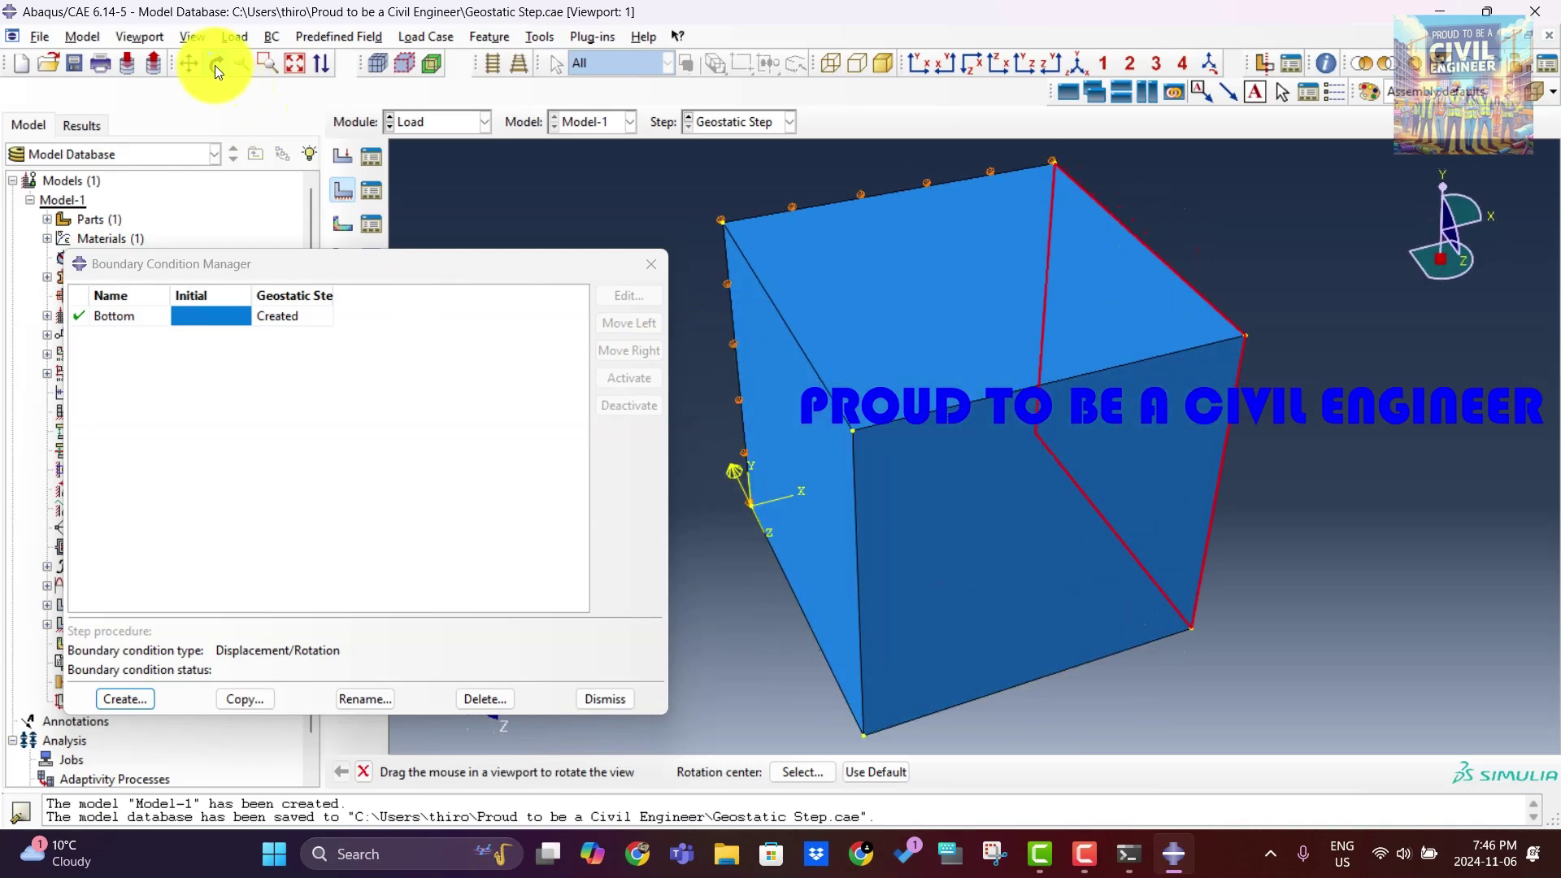
# Apply the Soil Sides boundary condition to the two opposite faces normal to X, with U1 set to 0.
pyautogui.click(215, 65)
pyautogui.click(760, 439)
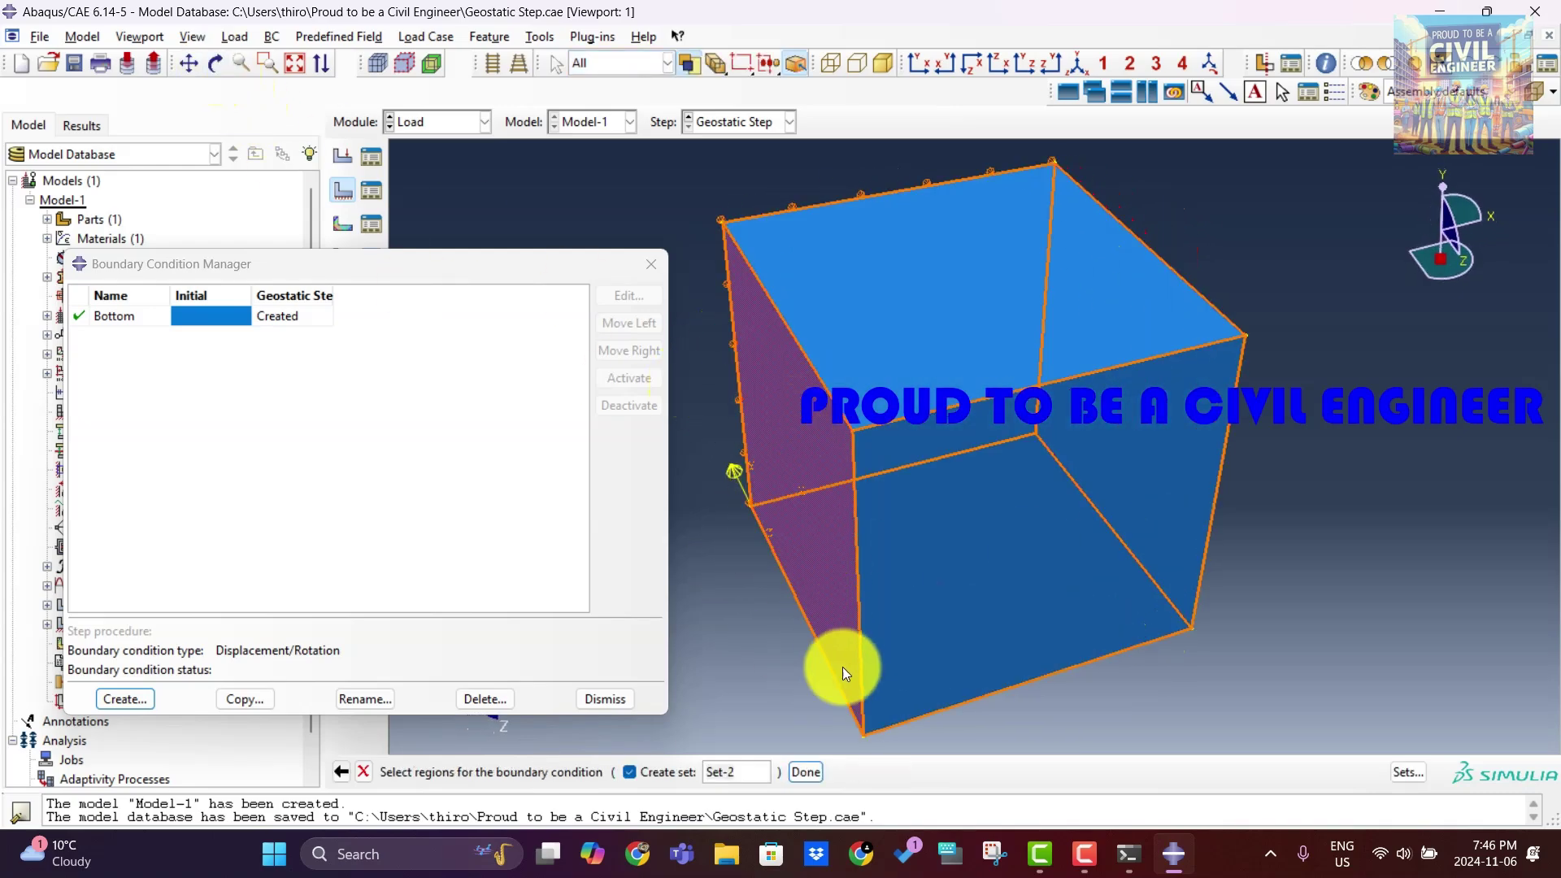
pyautogui.click(807, 772)
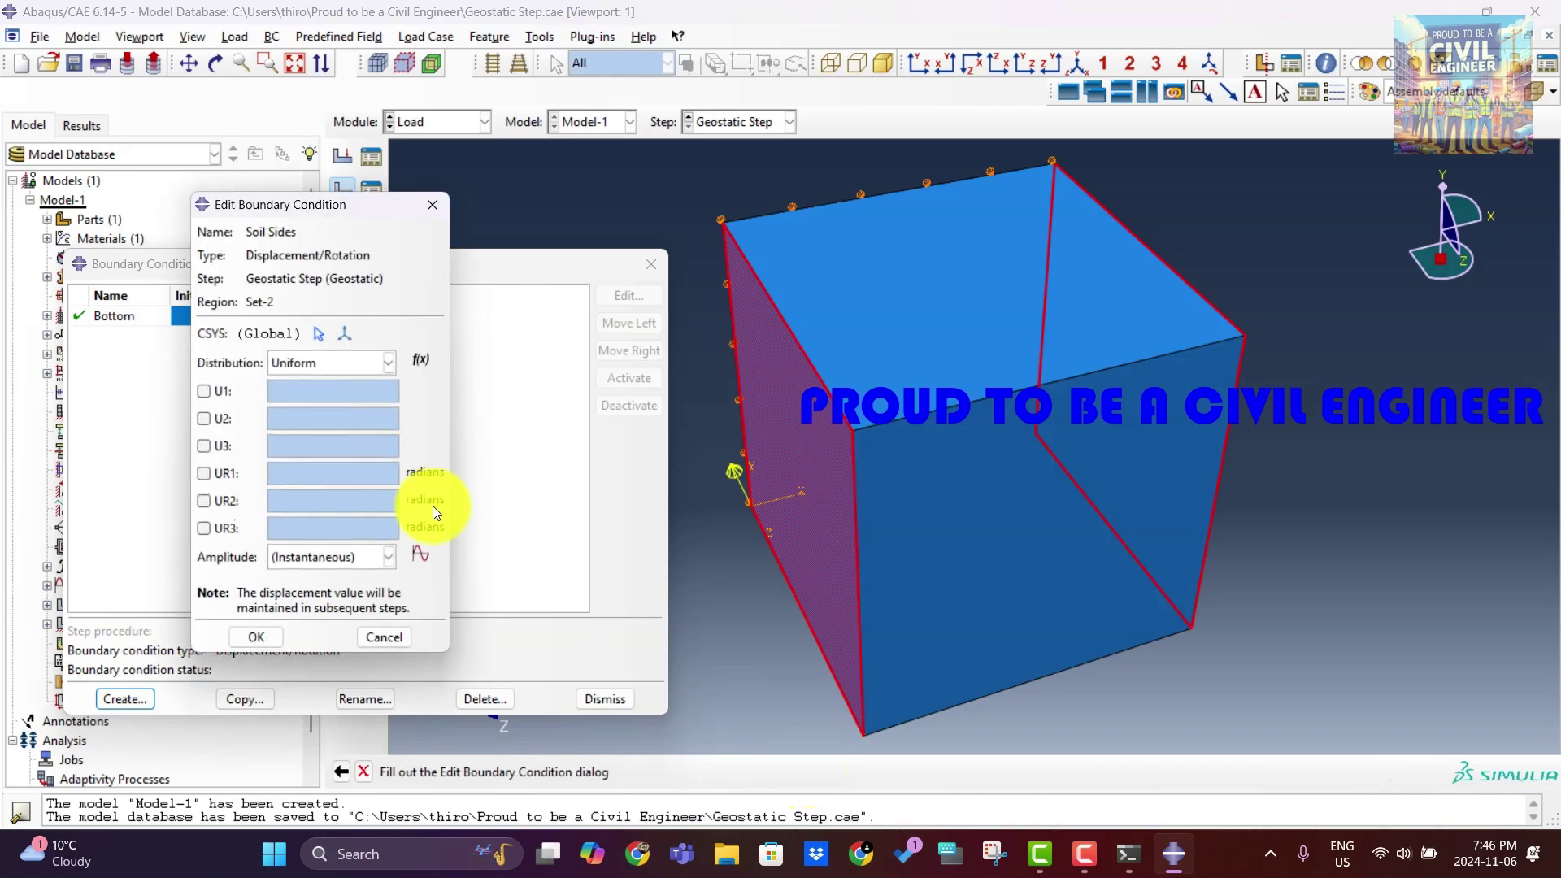
pyautogui.click(203, 392)
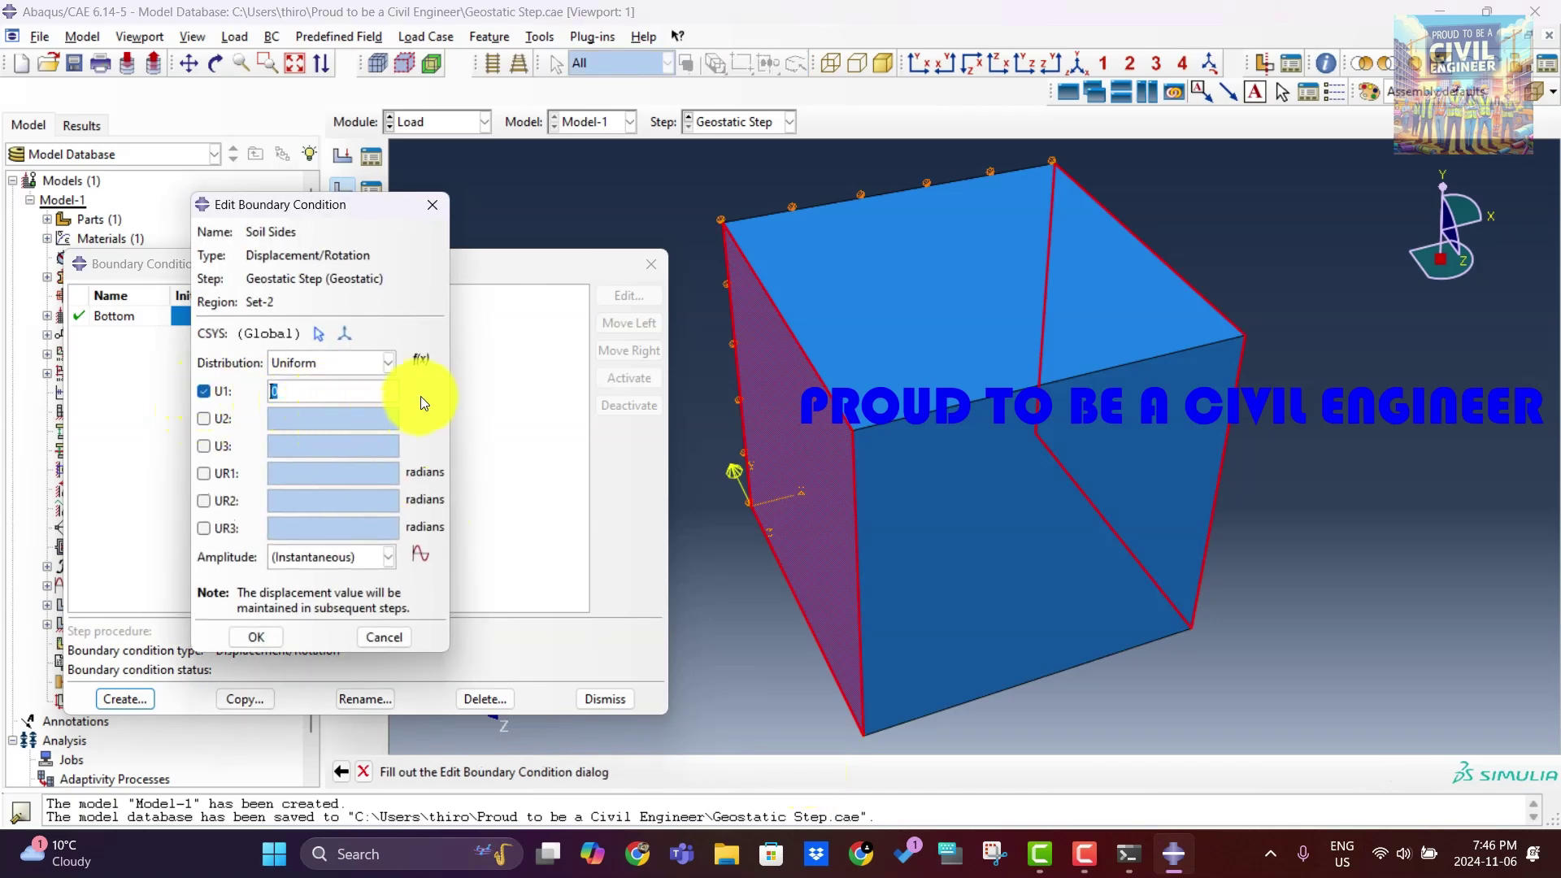
pyautogui.click(256, 636)
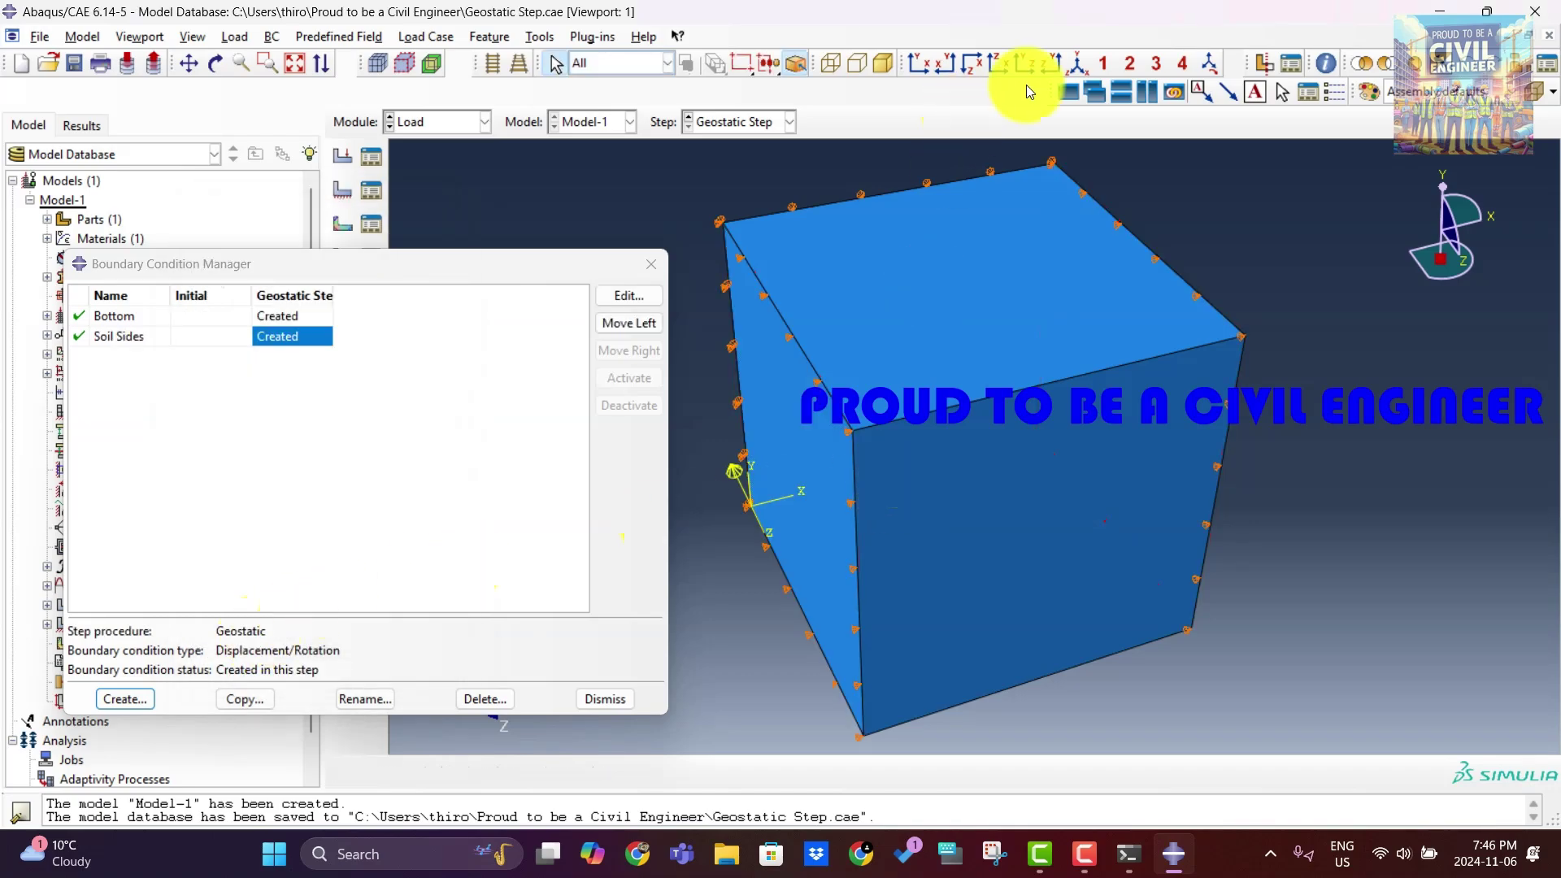
# Start a mechanical Displacement/Rotation boundary condition named "Soil Front n BAck" in the Geostatic Step.
pyautogui.click(1078, 63)
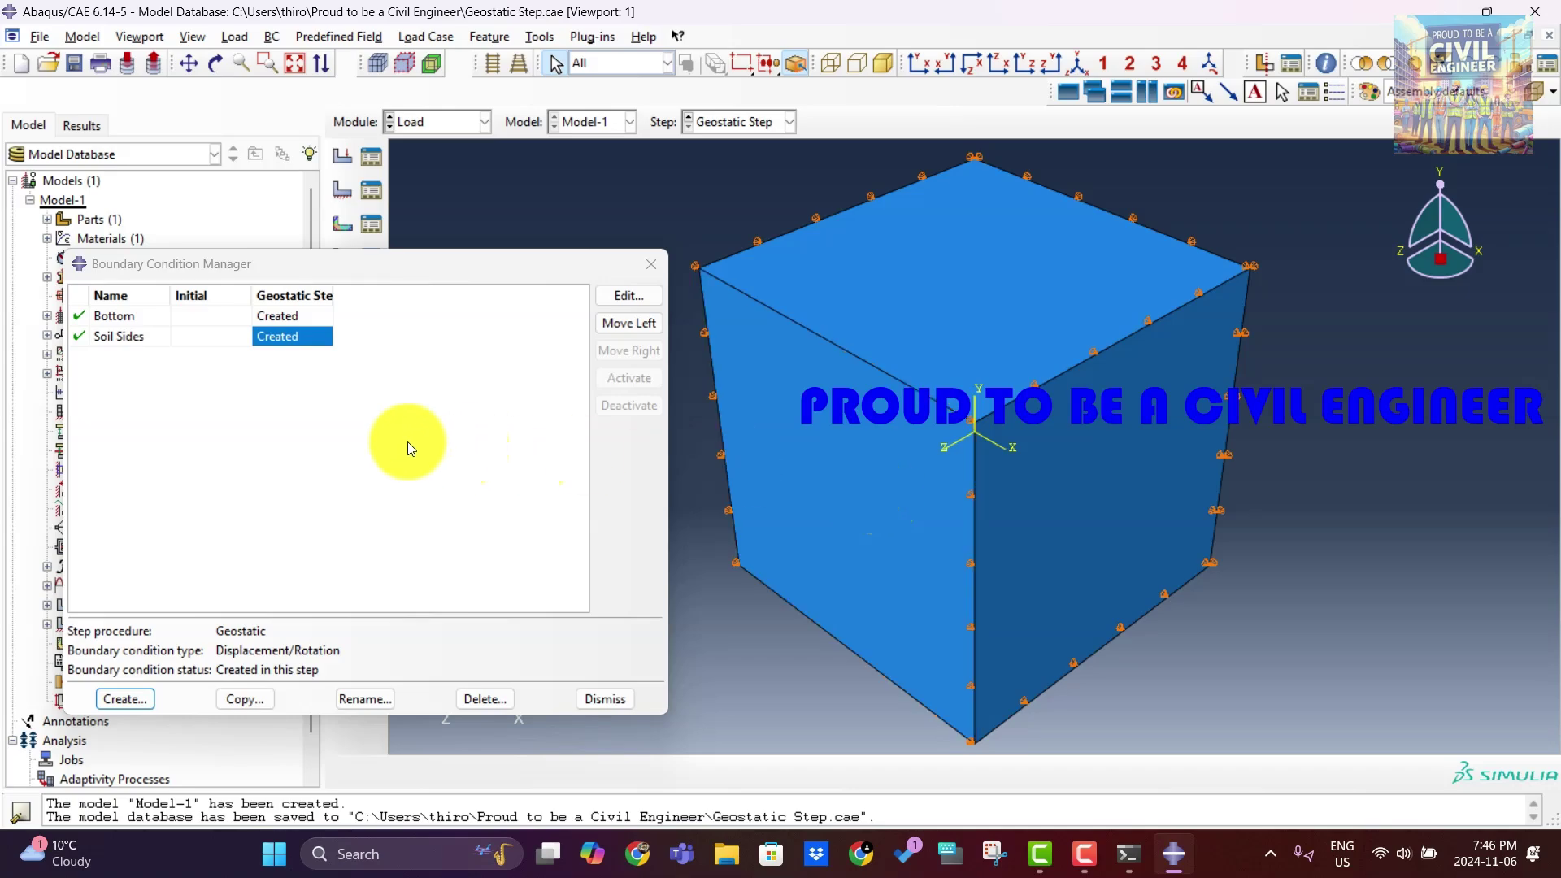
pyautogui.click(159, 704)
pyautogui.write('S')
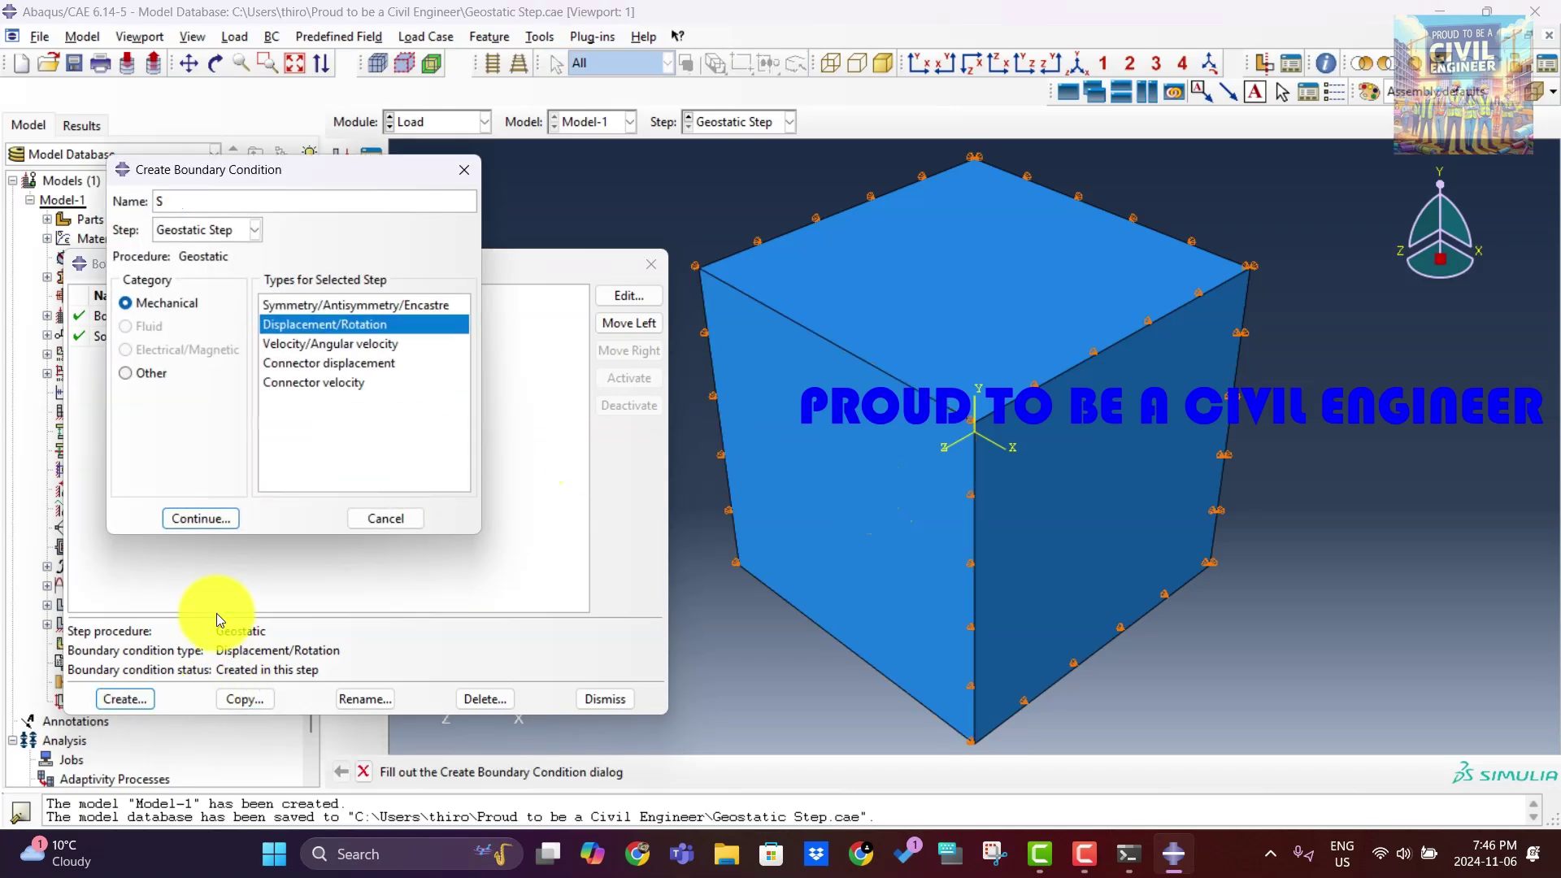
pyautogui.write('oil Front n BAck')
pyautogui.click(210, 519)
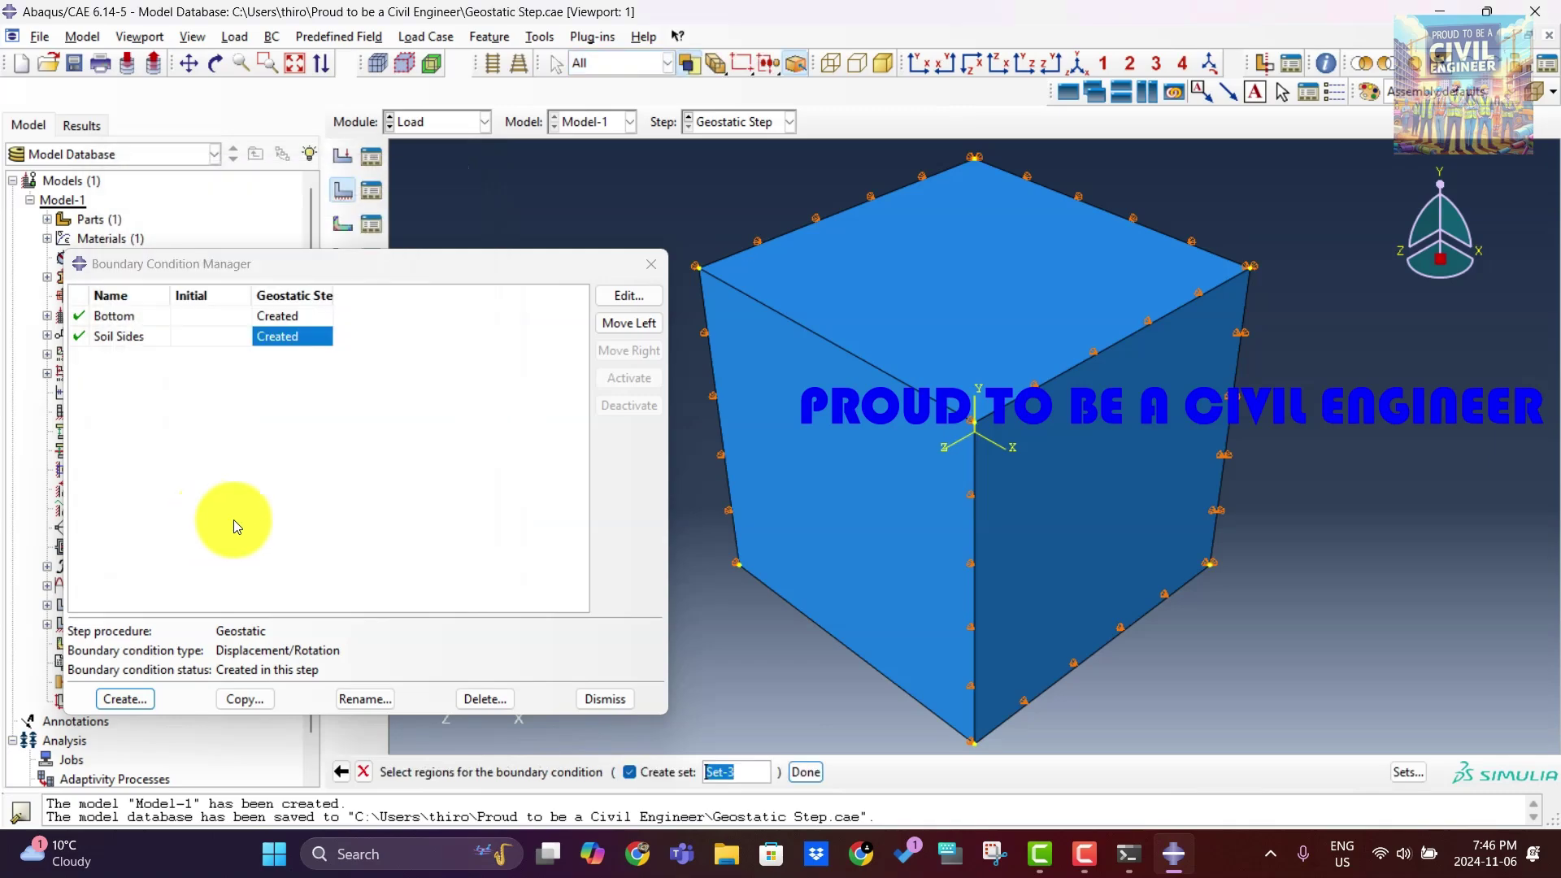
# Apply the front-and-back boundary condition to the two opposite faces normal to Y, constraining U2, and close the boundary condition manager.
pyautogui.click(894, 303)
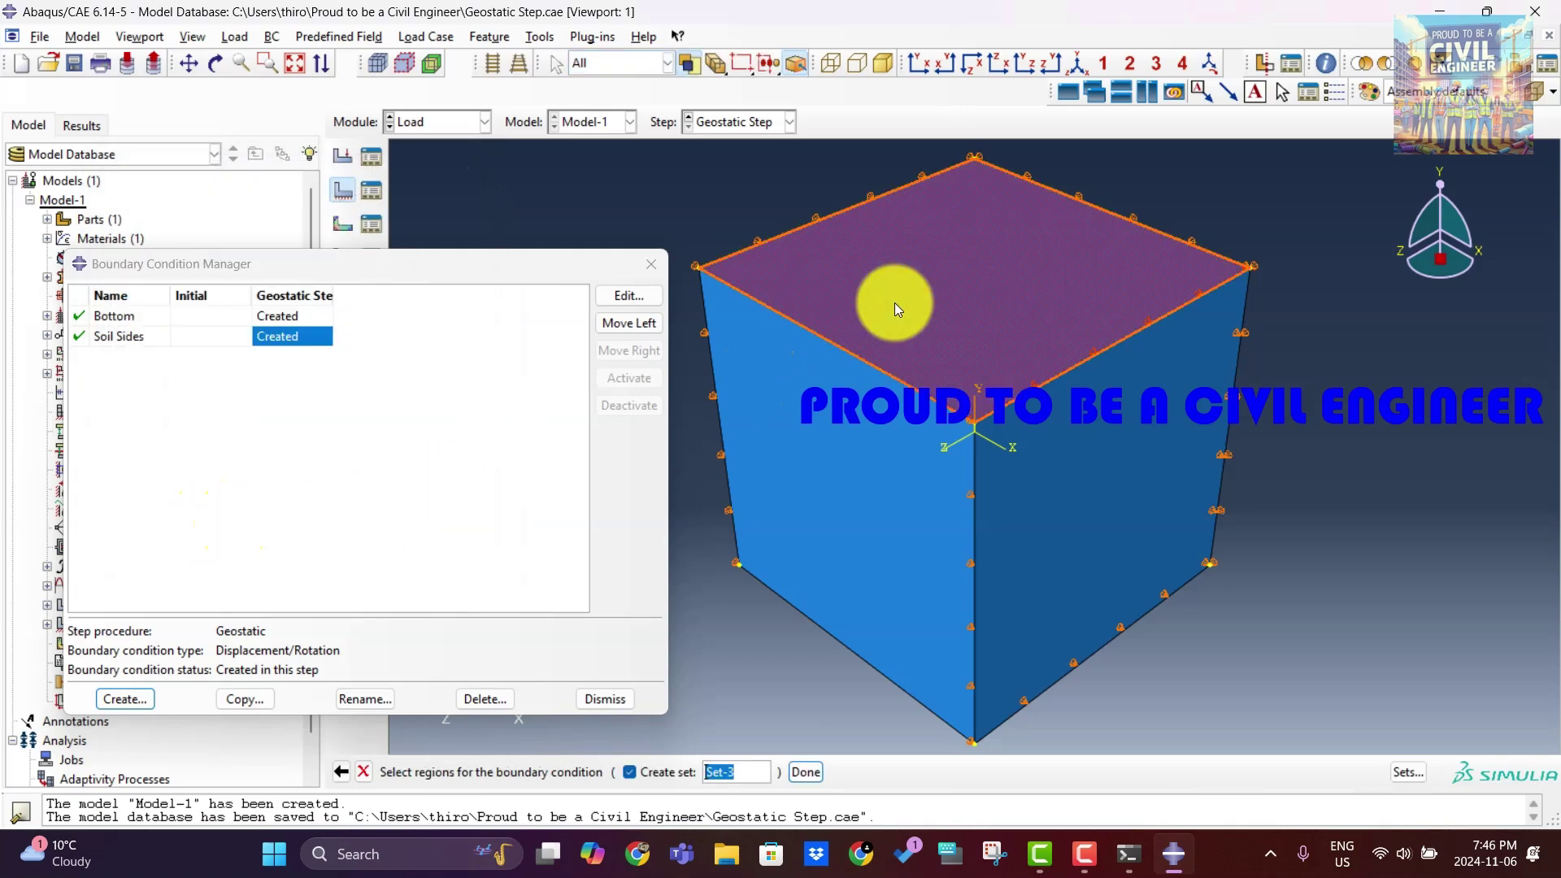
pyautogui.click(217, 65)
pyautogui.moveTo(919, 558); pyautogui.dragTo(967, 334)
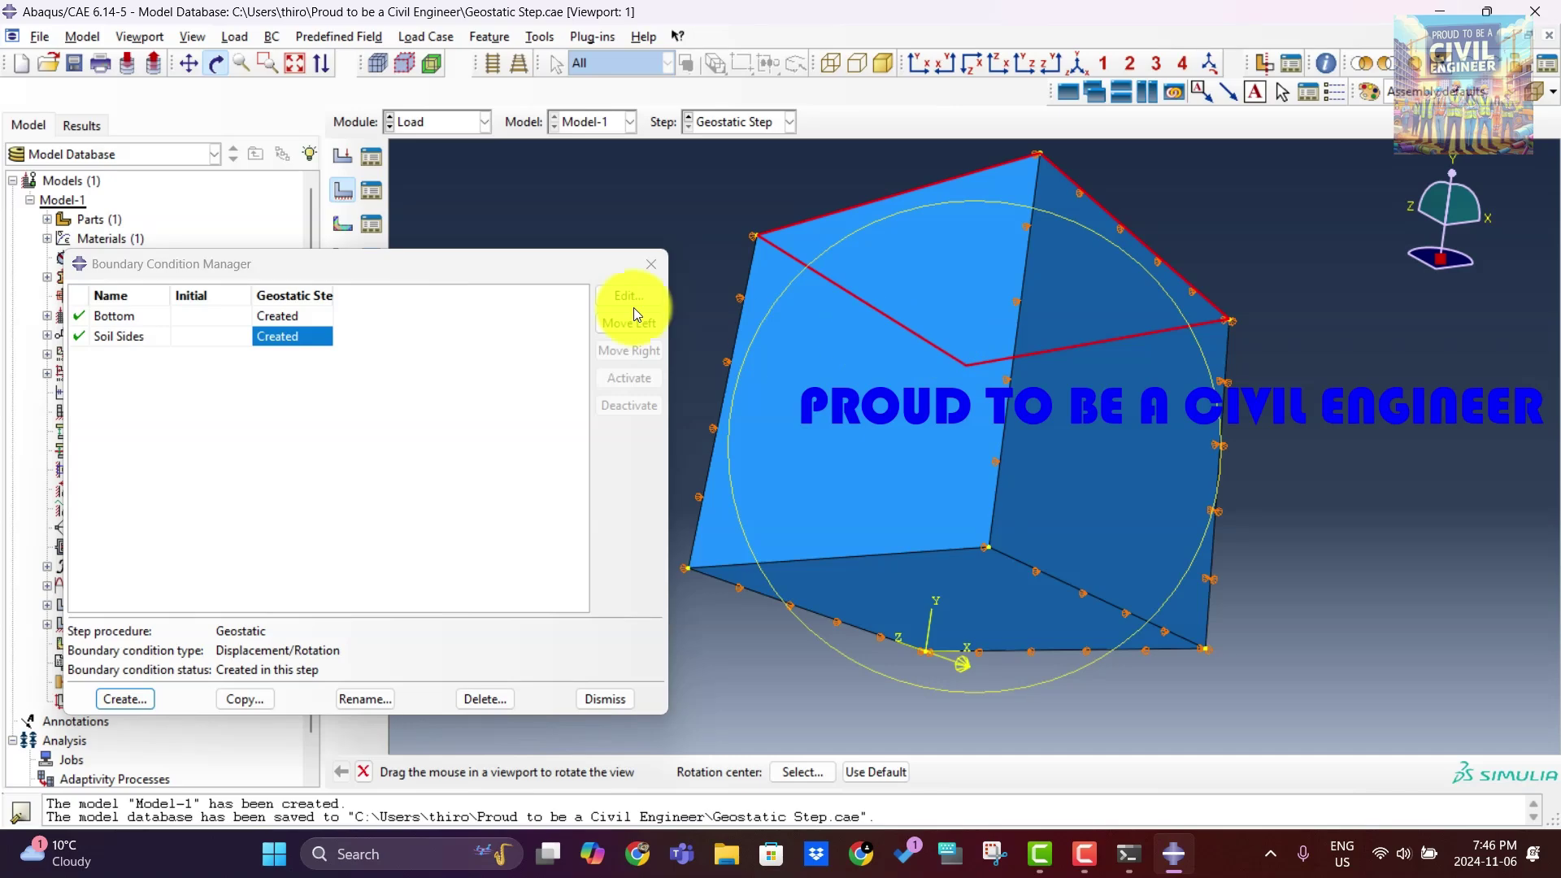
pyautogui.click(217, 65)
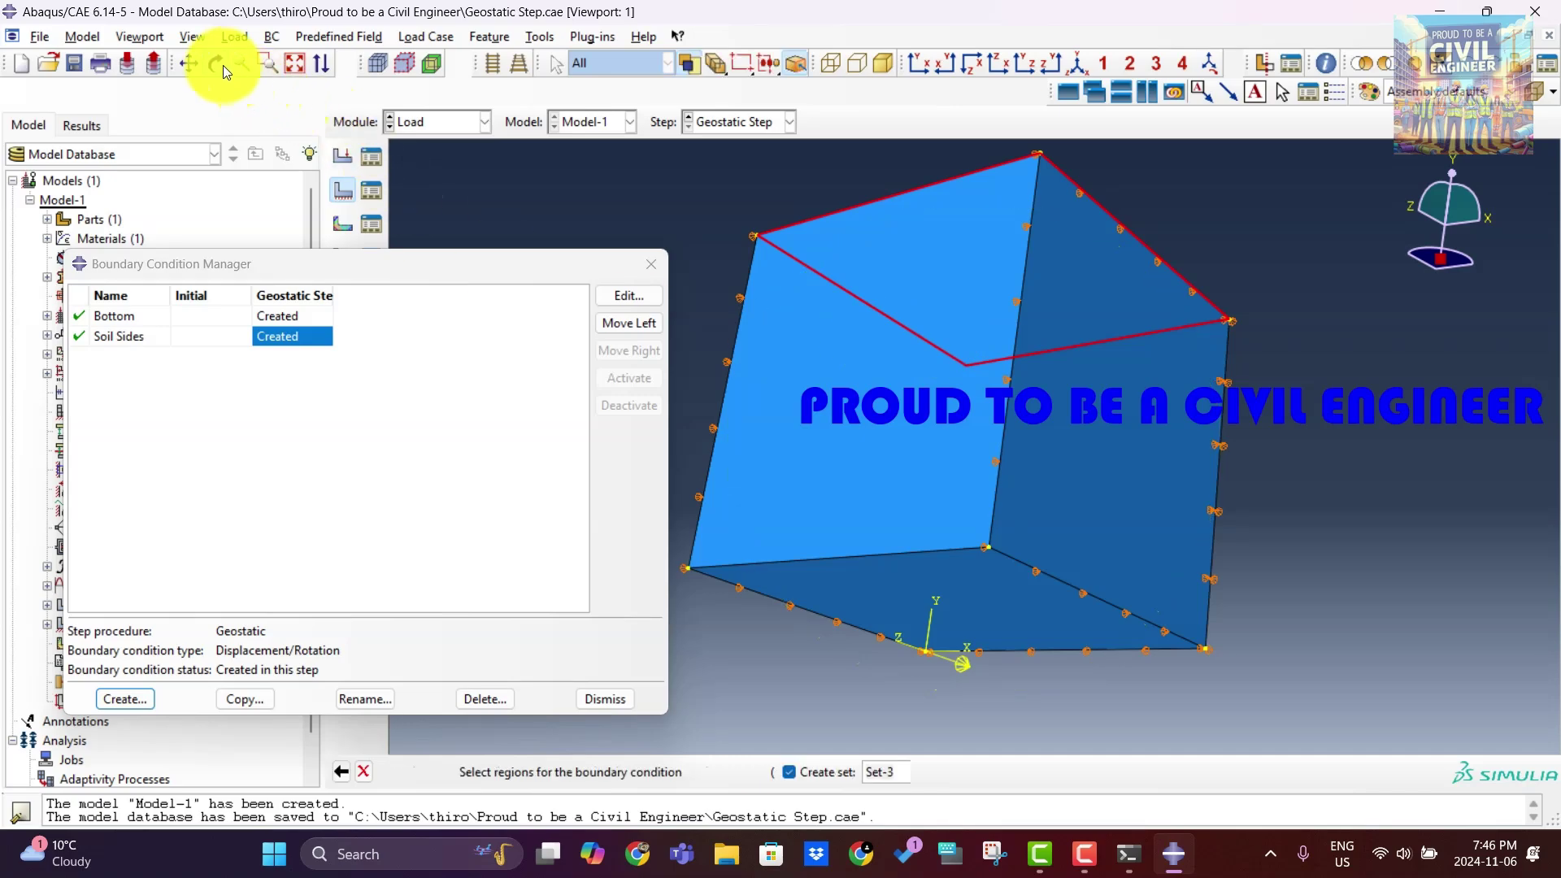
pyautogui.click(895, 579)
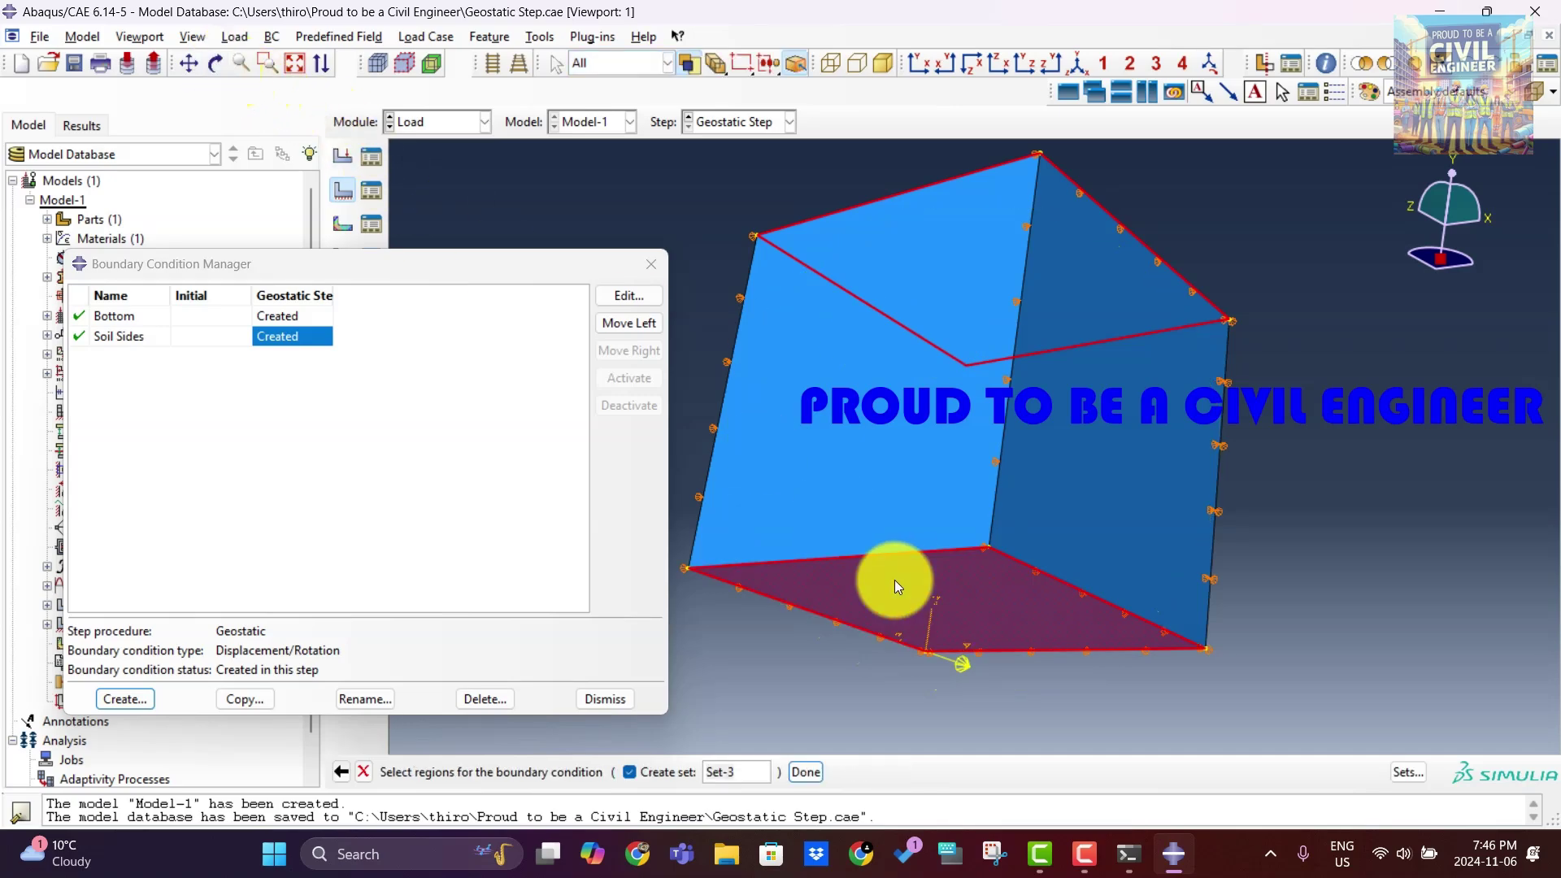
pyautogui.click(1072, 66)
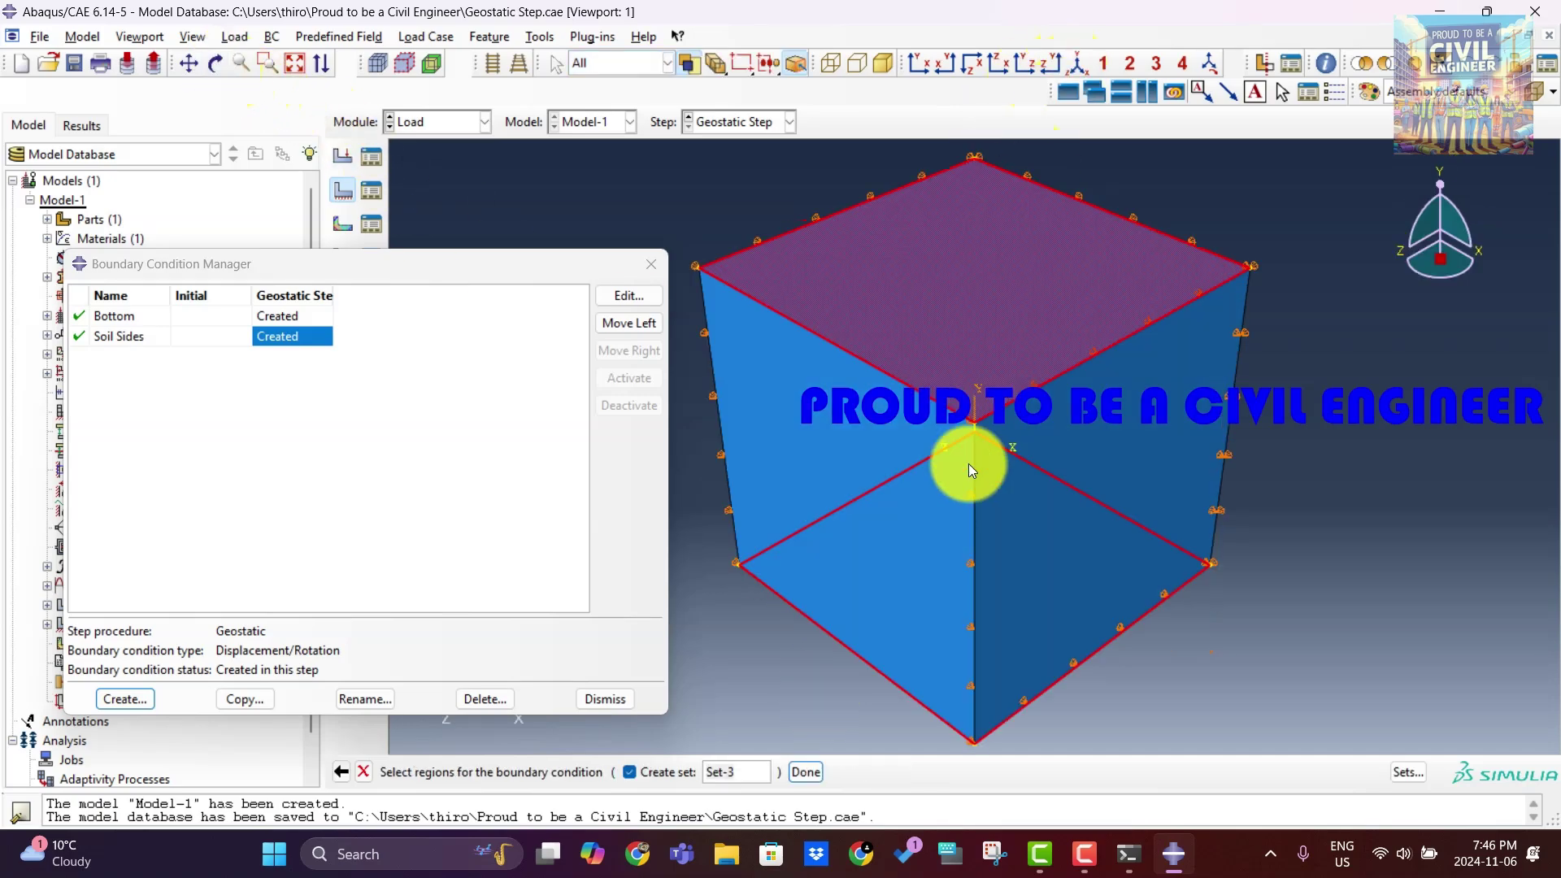
pyautogui.click(804, 772)
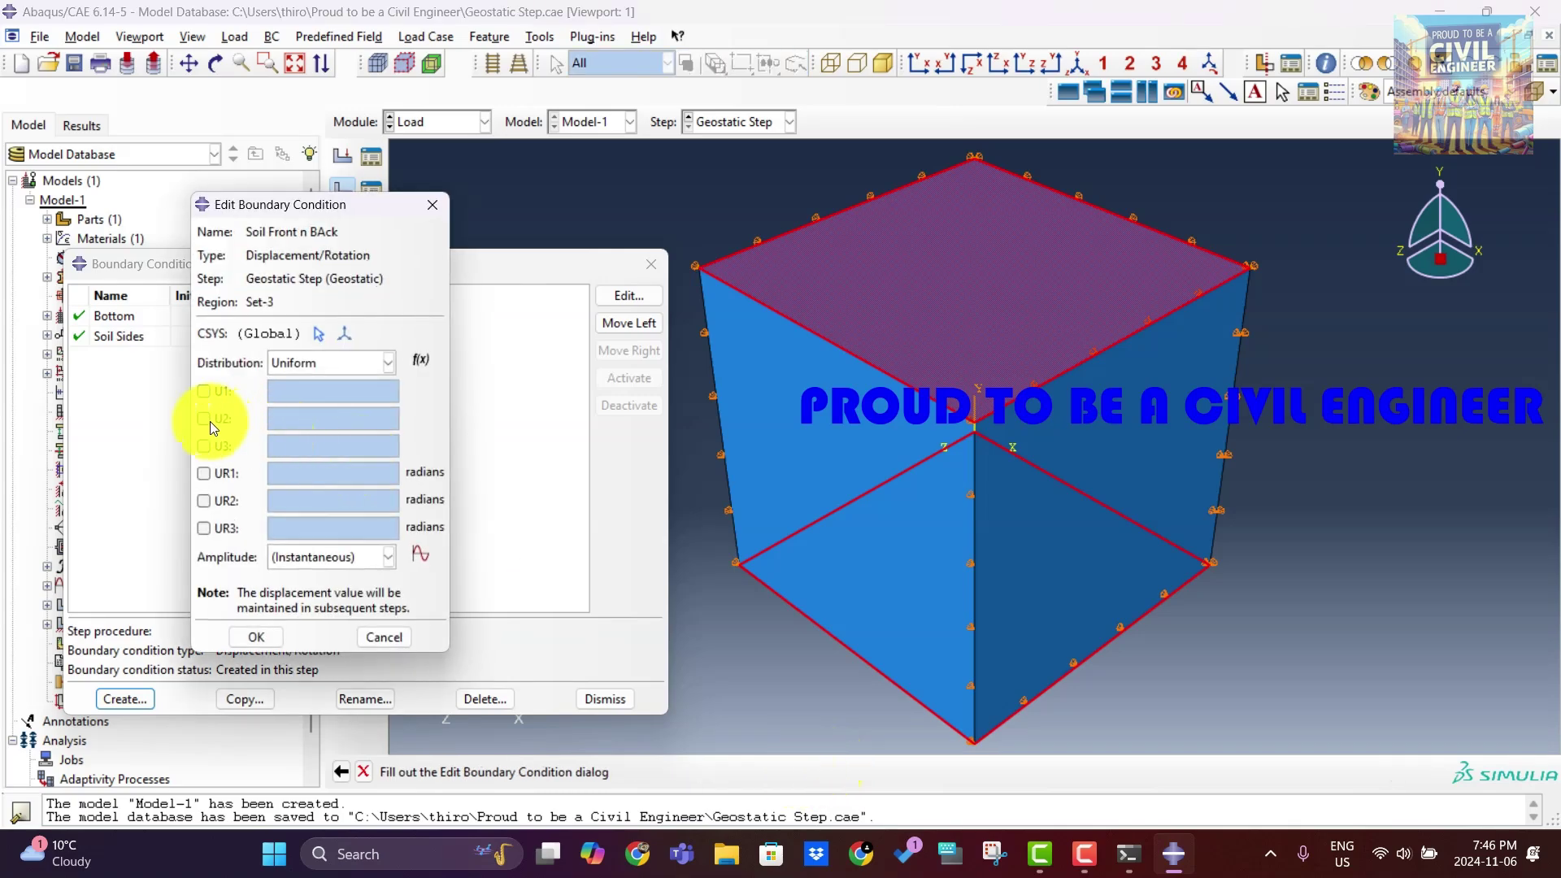
pyautogui.click(210, 421)
pyautogui.click(259, 637)
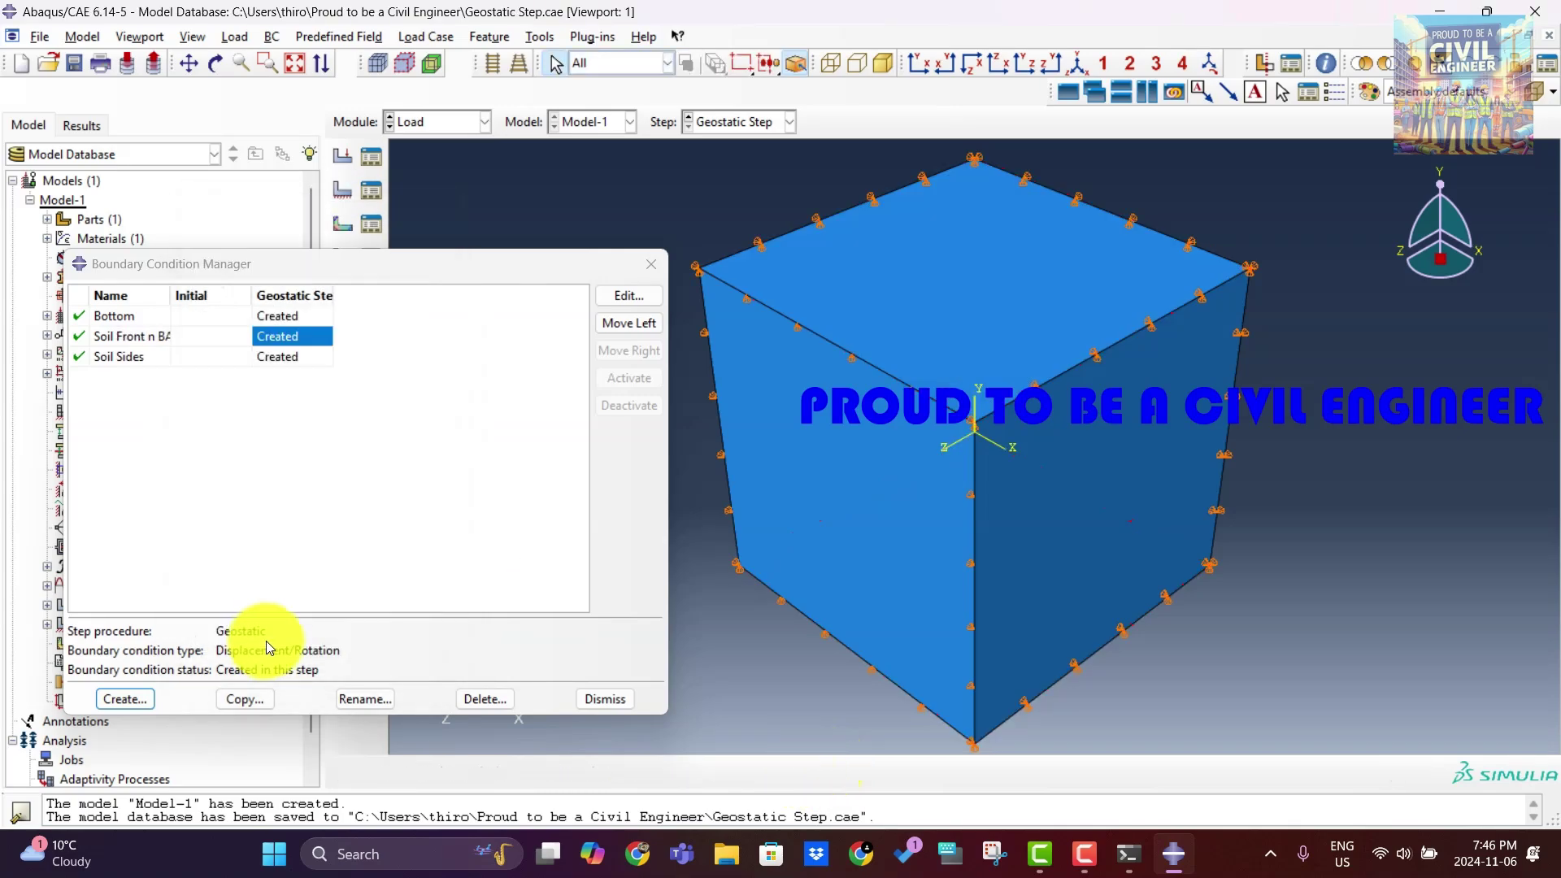
pyautogui.click(652, 266)
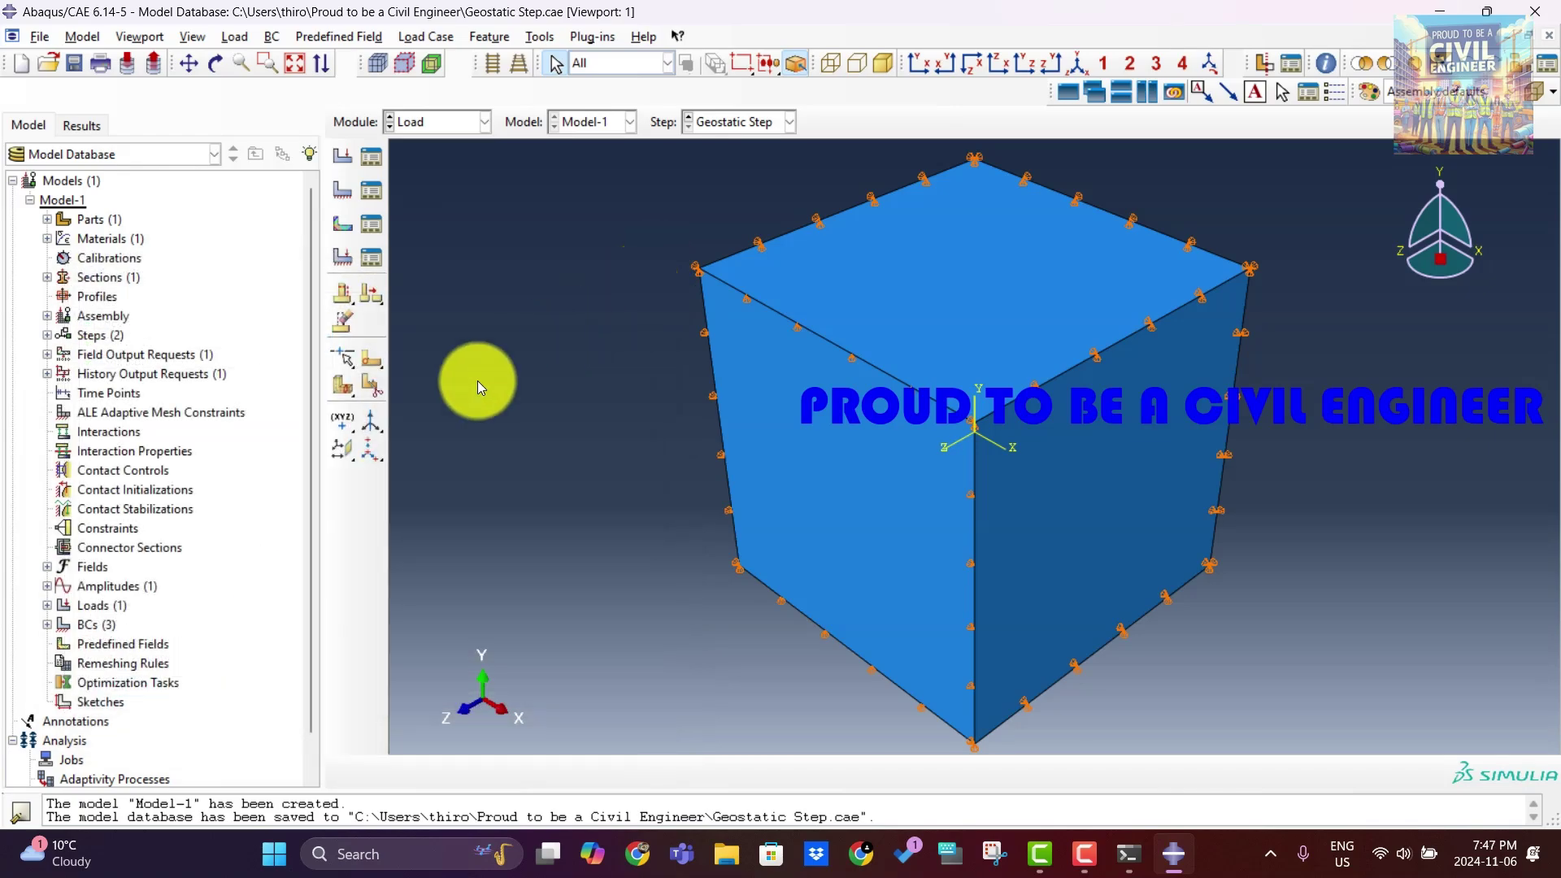
# Start a mechanical Geostatic stress predefined field in the Initial step, with the whole soil block as its region.
pyautogui.click(371, 224)
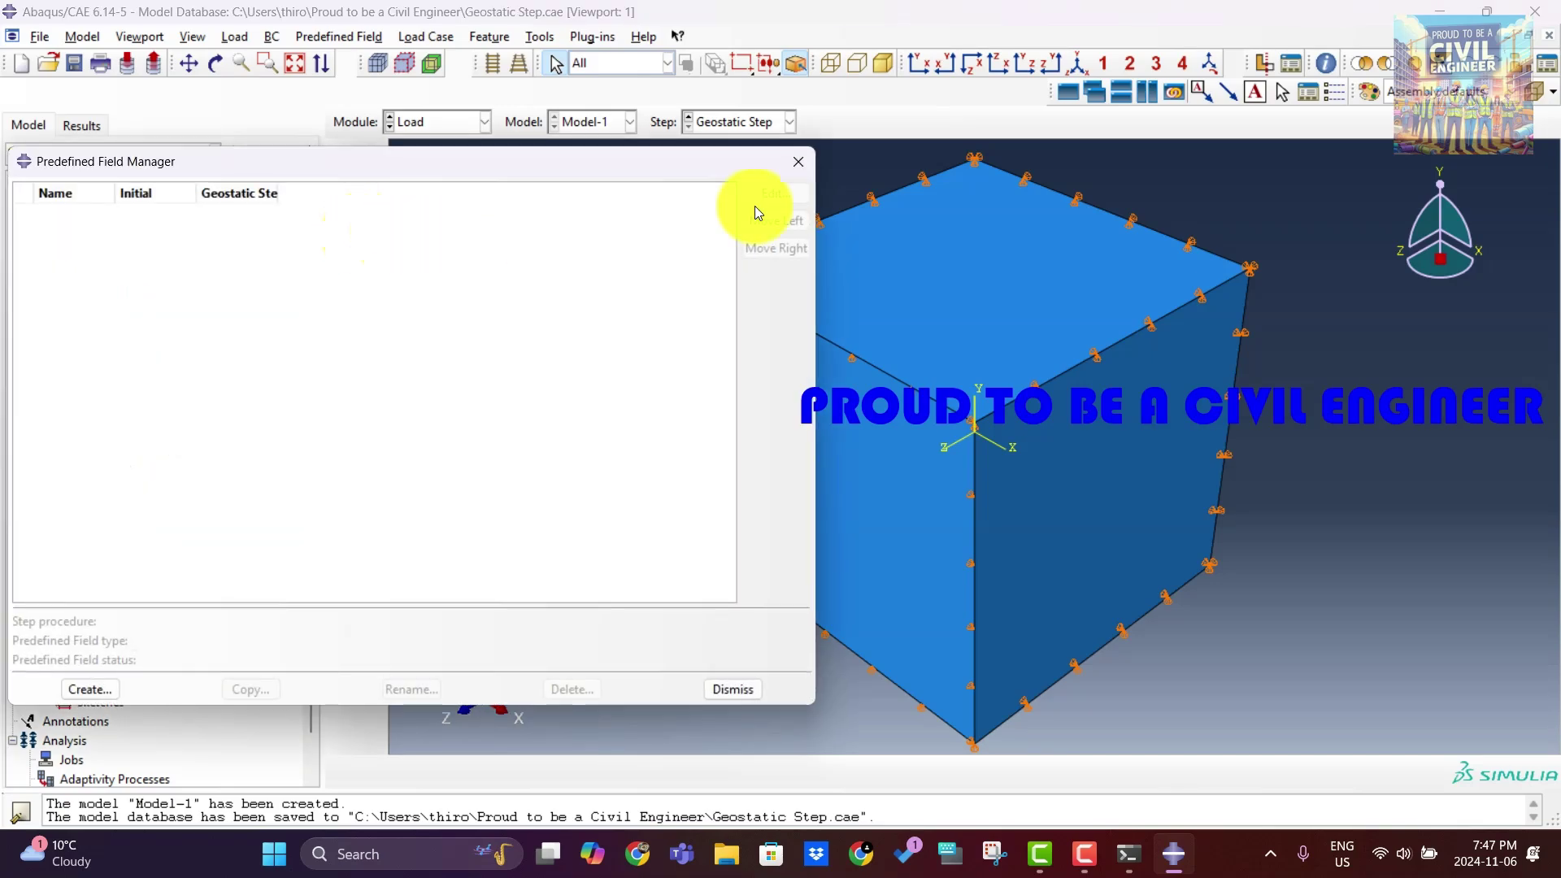
pyautogui.click(89, 689)
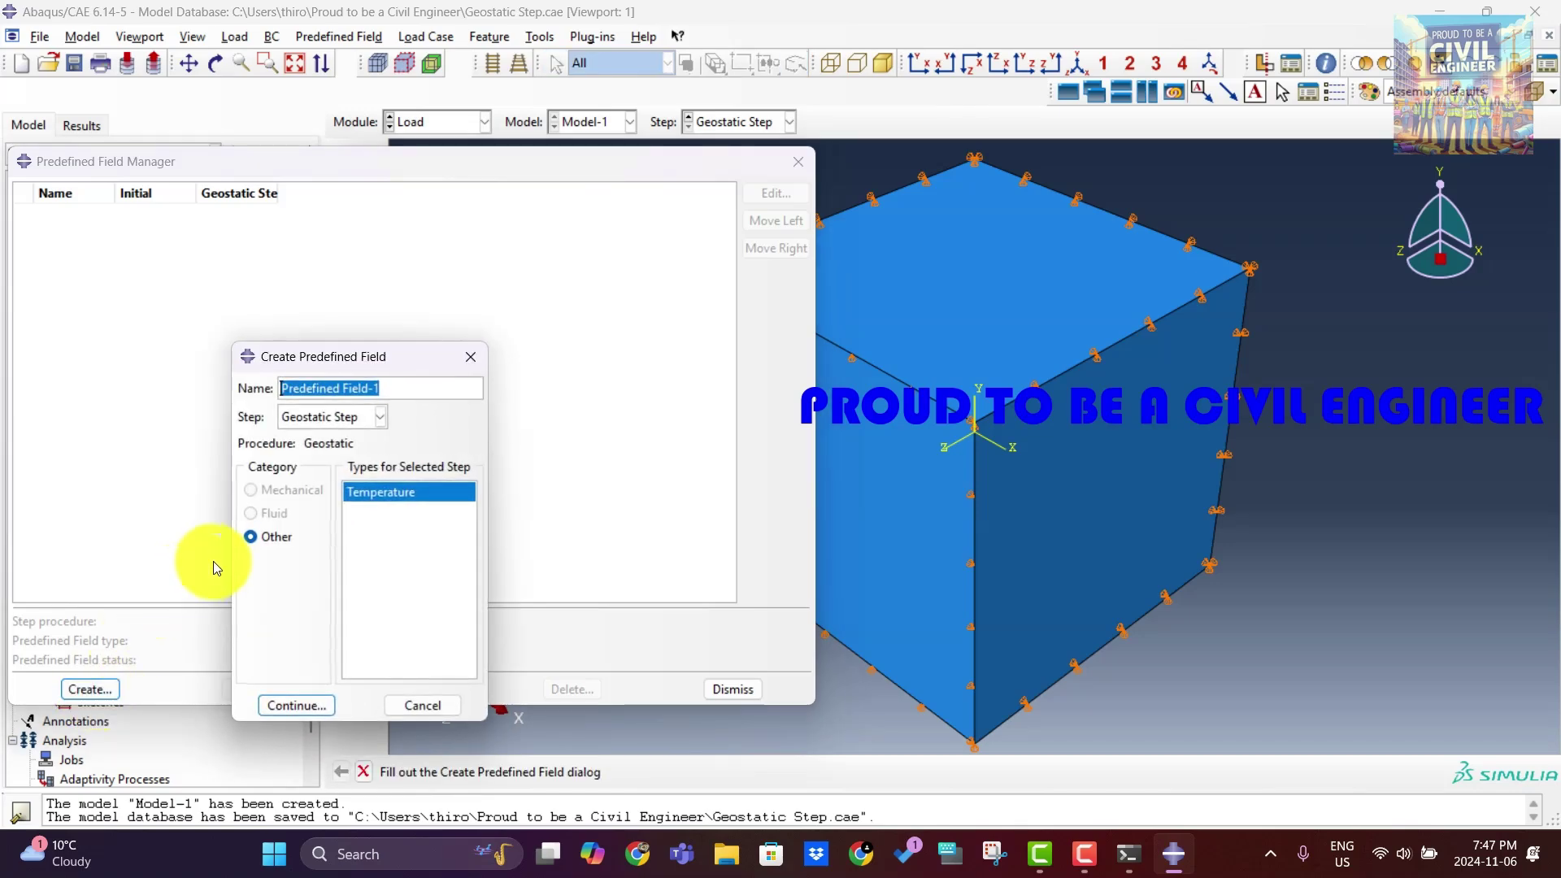
pyautogui.click(380, 417)
pyautogui.click(358, 434)
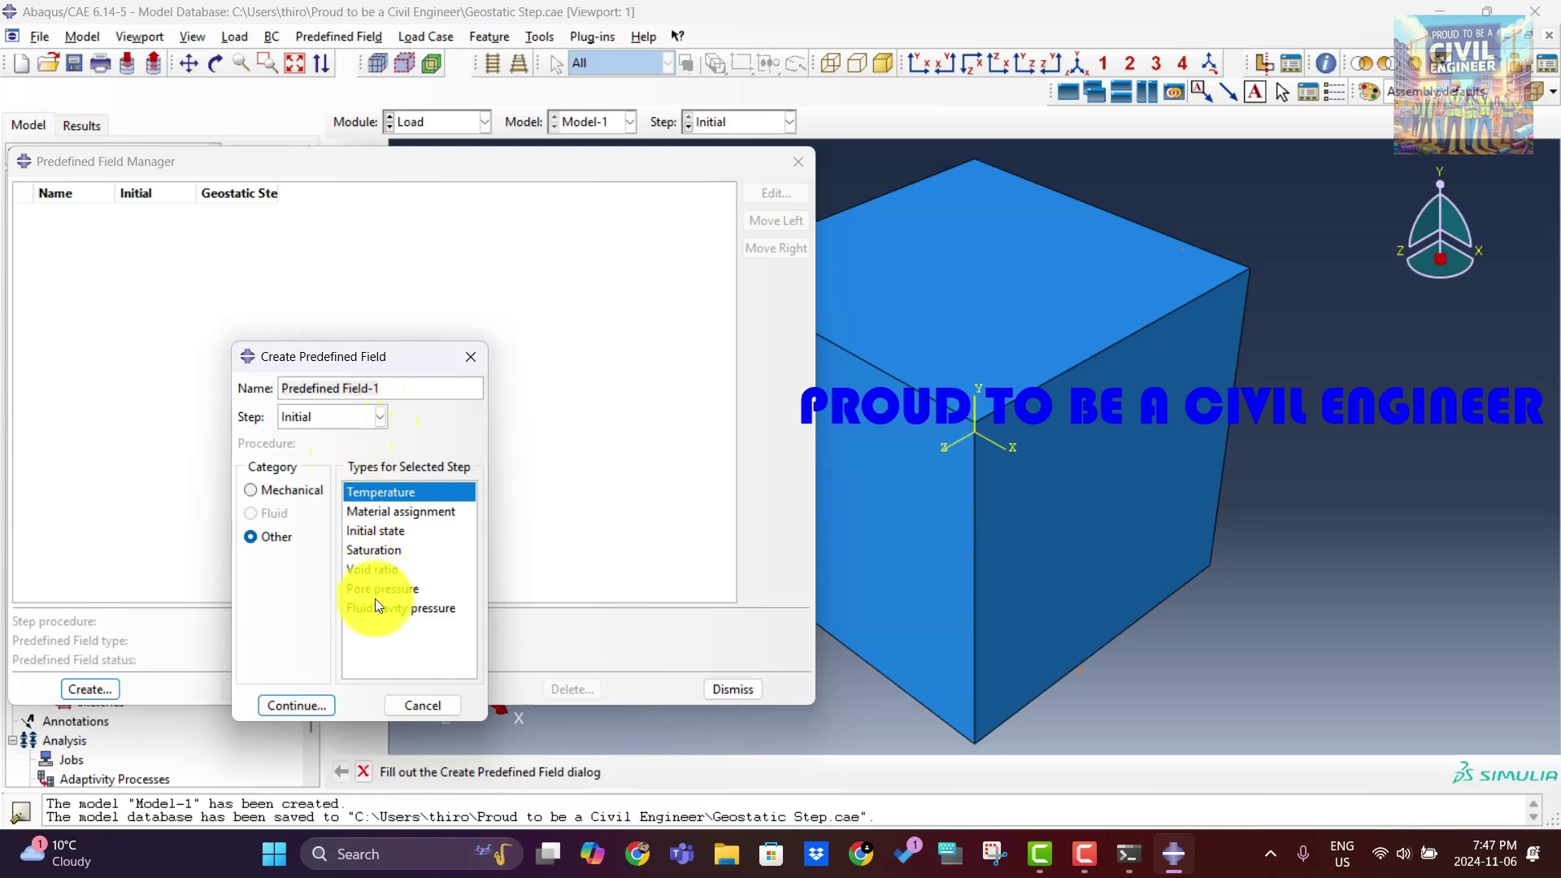
pyautogui.click(258, 491)
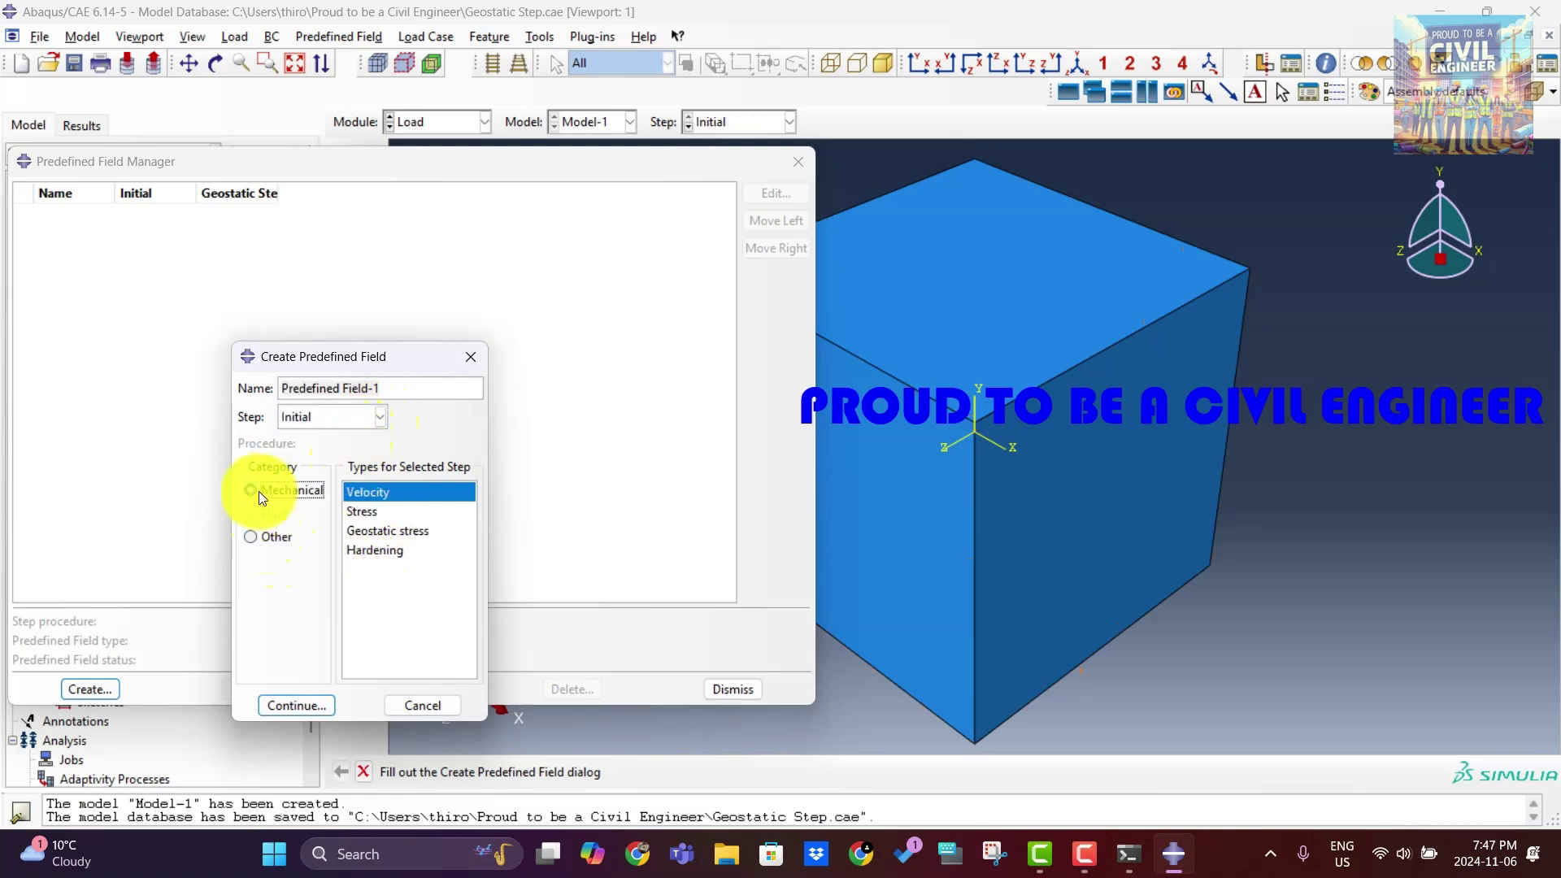
pyautogui.click(400, 530)
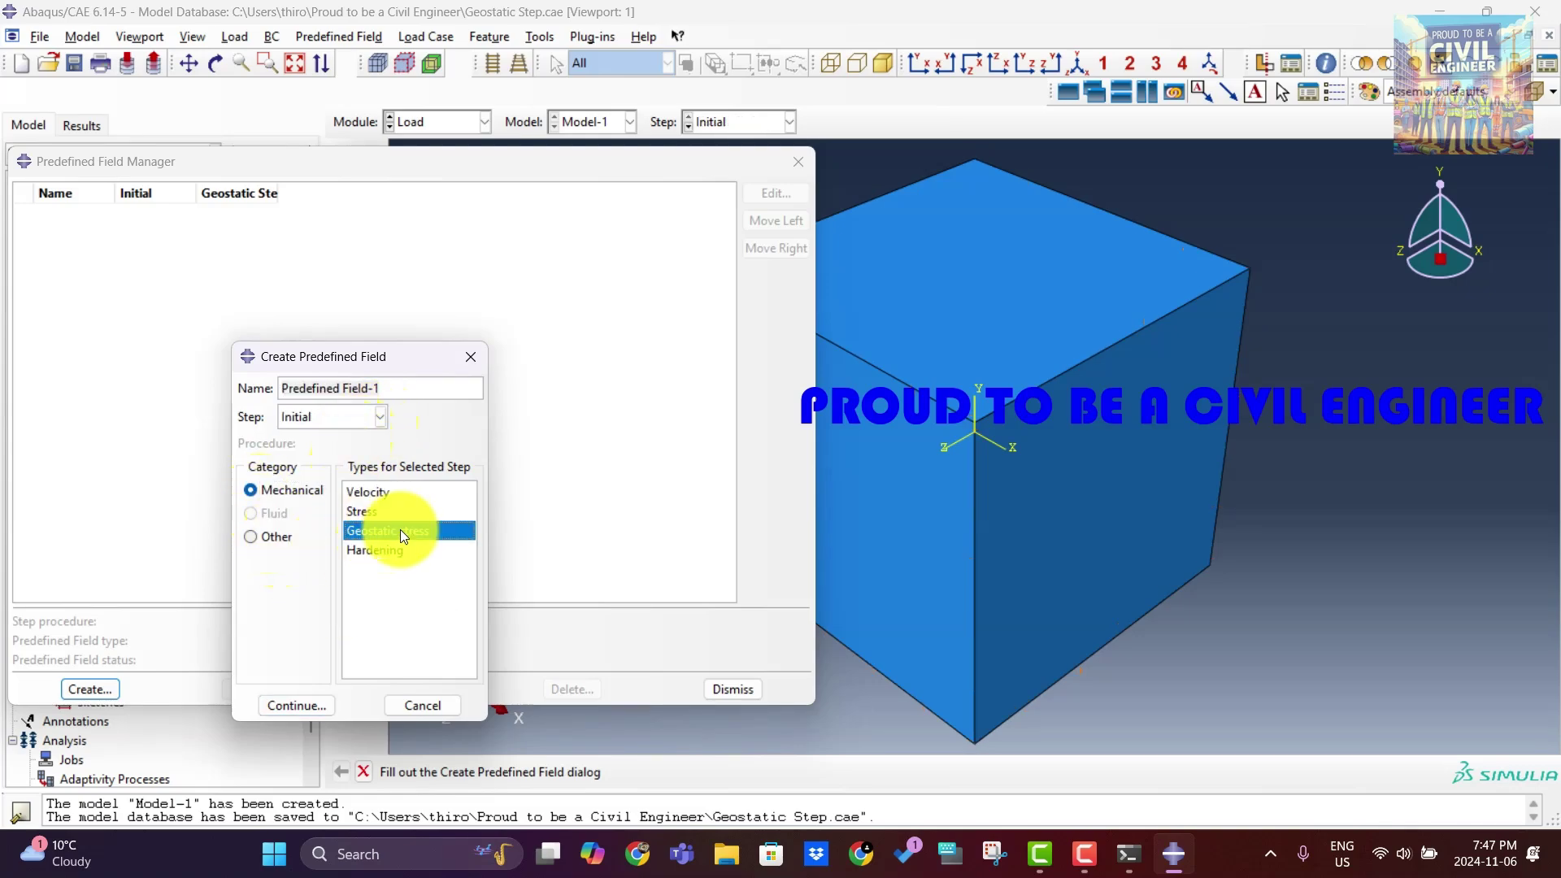
pyautogui.click(301, 709)
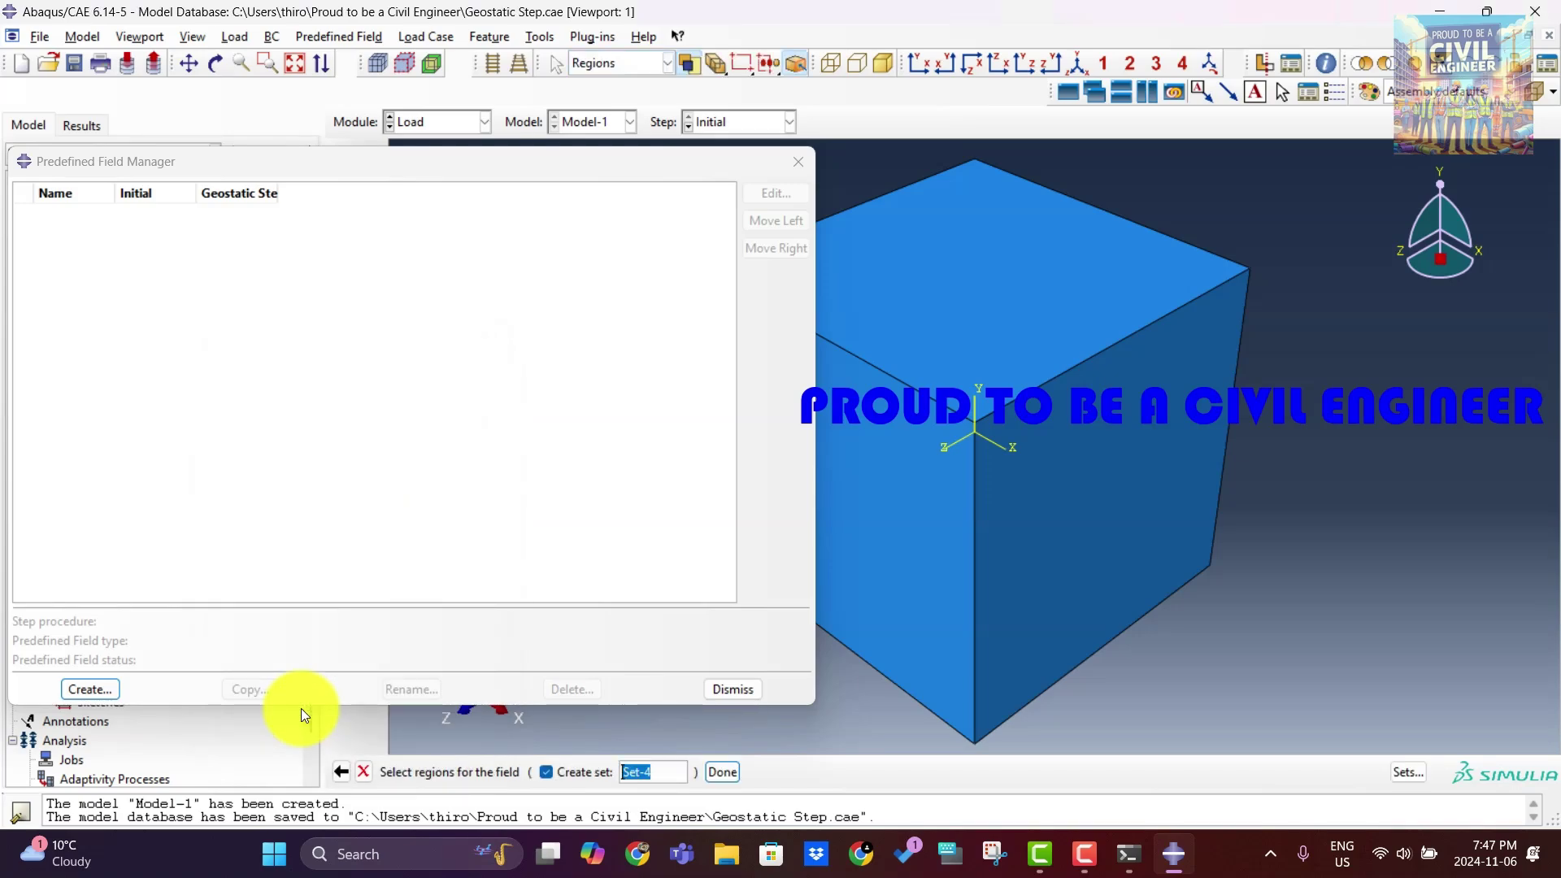
pyautogui.click(1010, 543)
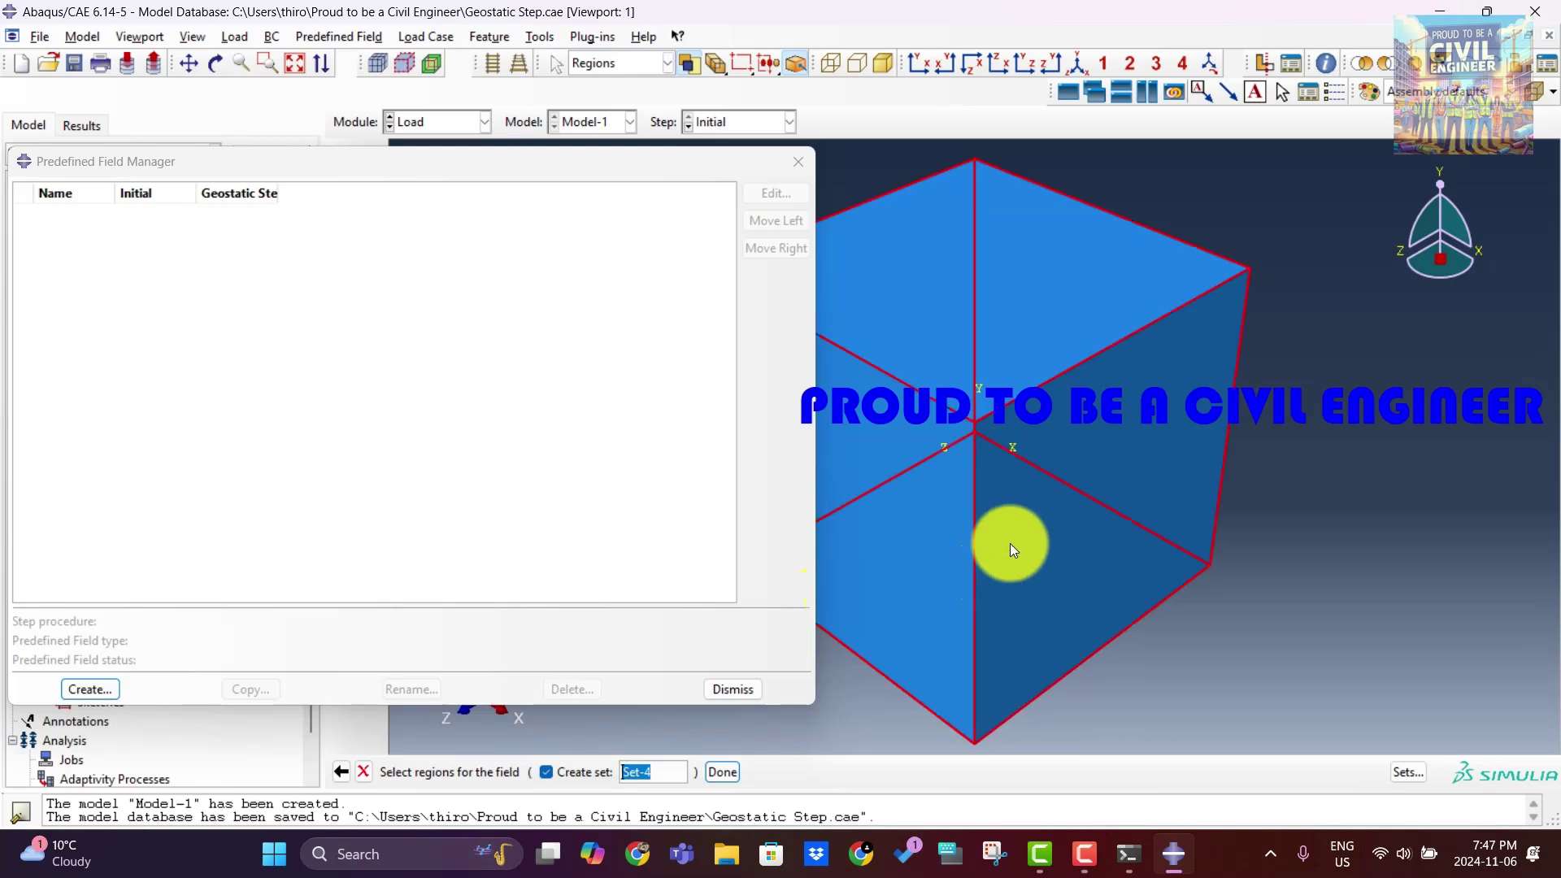
pyautogui.click(722, 772)
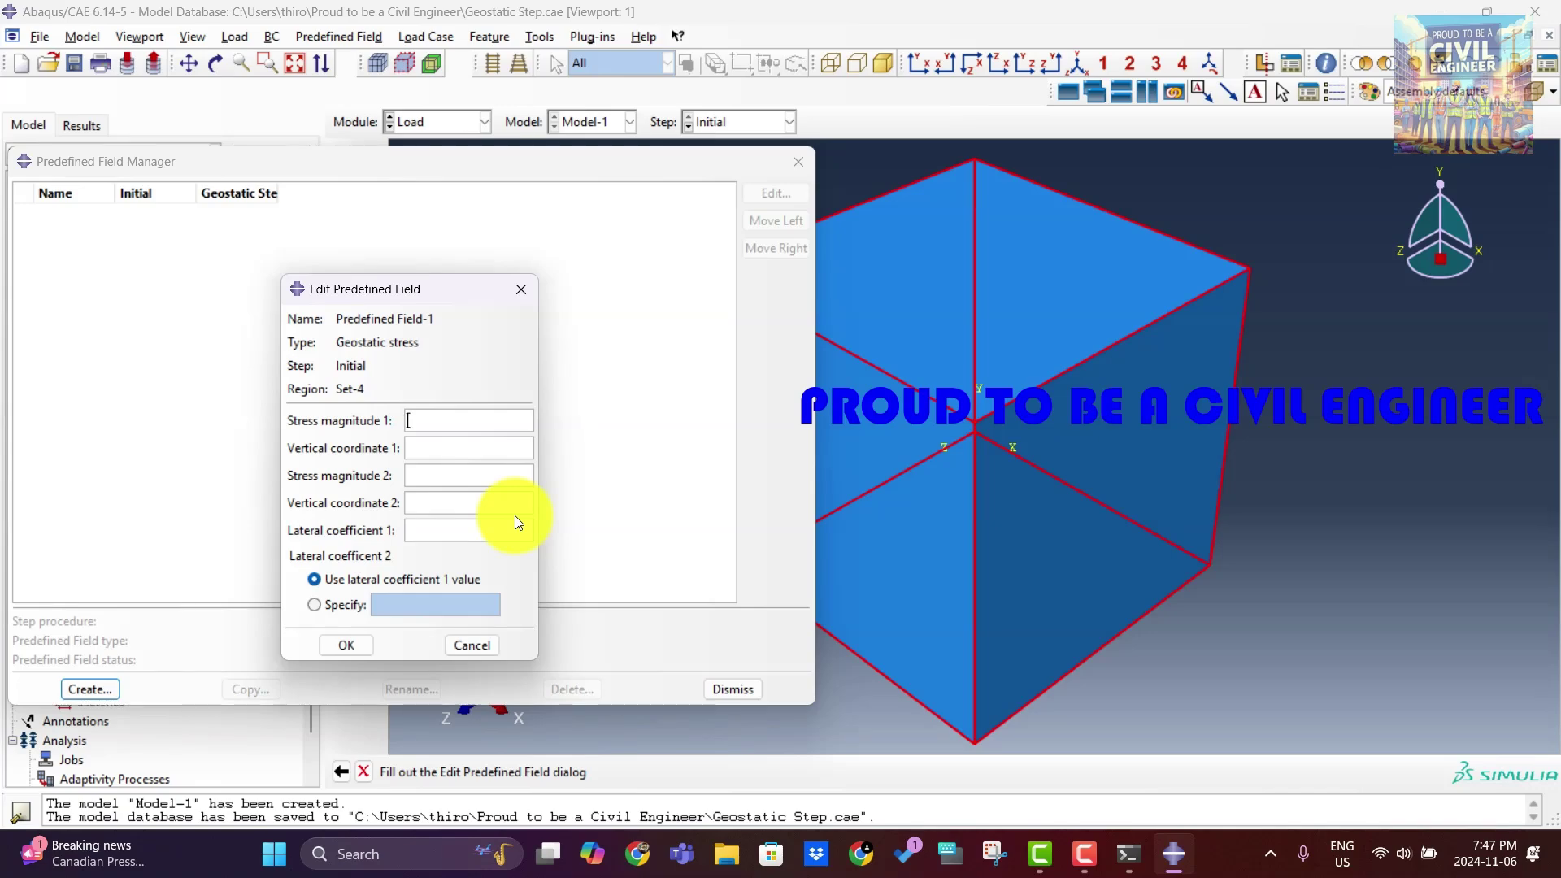
# Set the geostatic field's stress magnitude 1 to 0 at vertical coordinate 1 of 1000.
pyautogui.write('0')
pyautogui.click(460, 453)
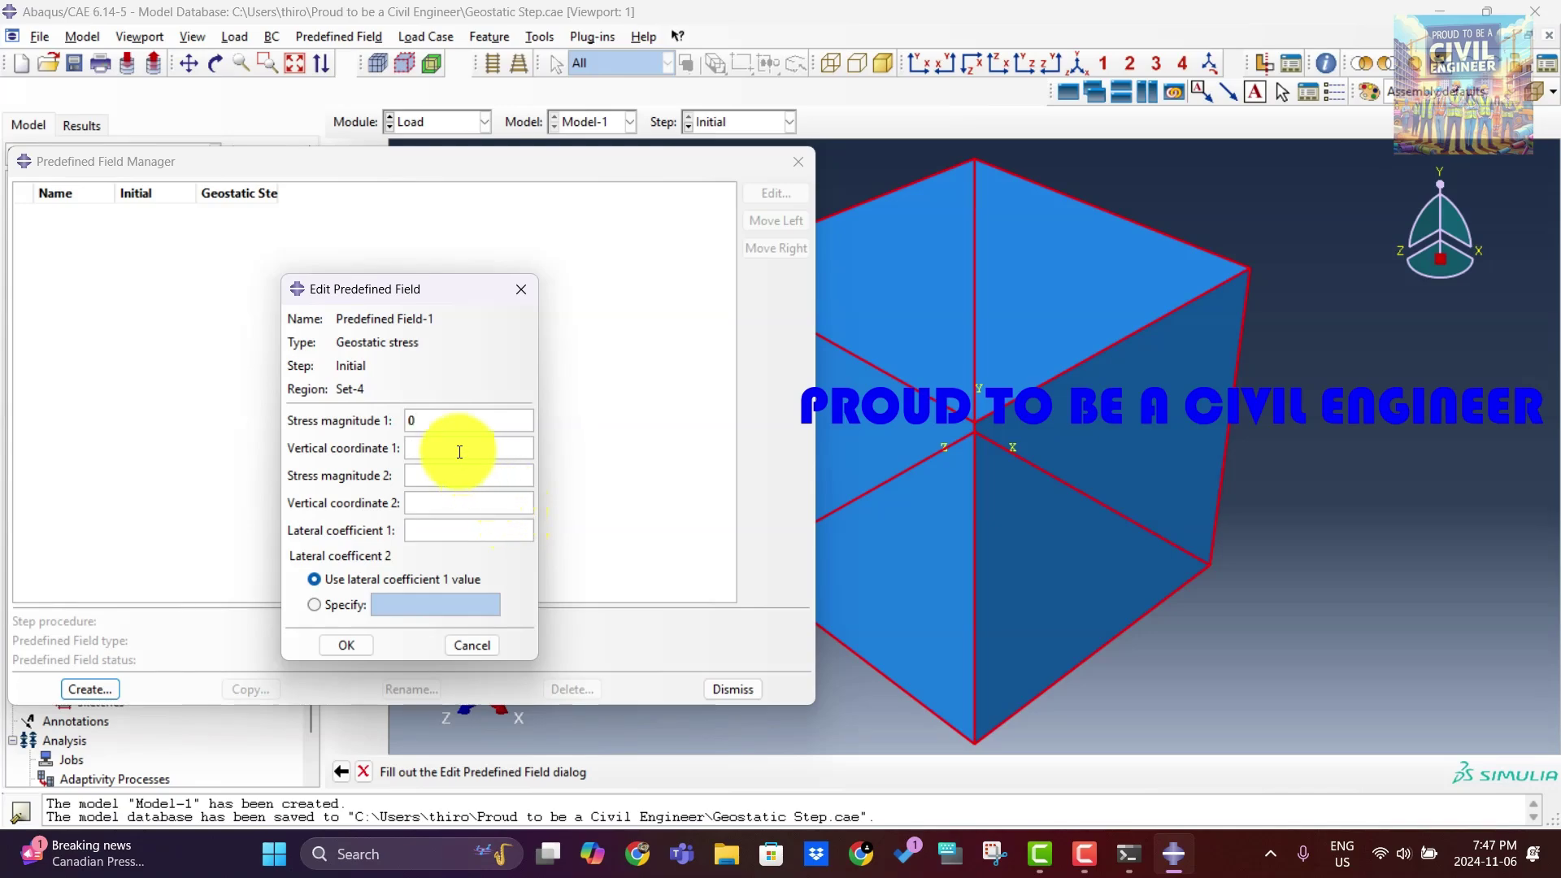
pyautogui.write('1000')
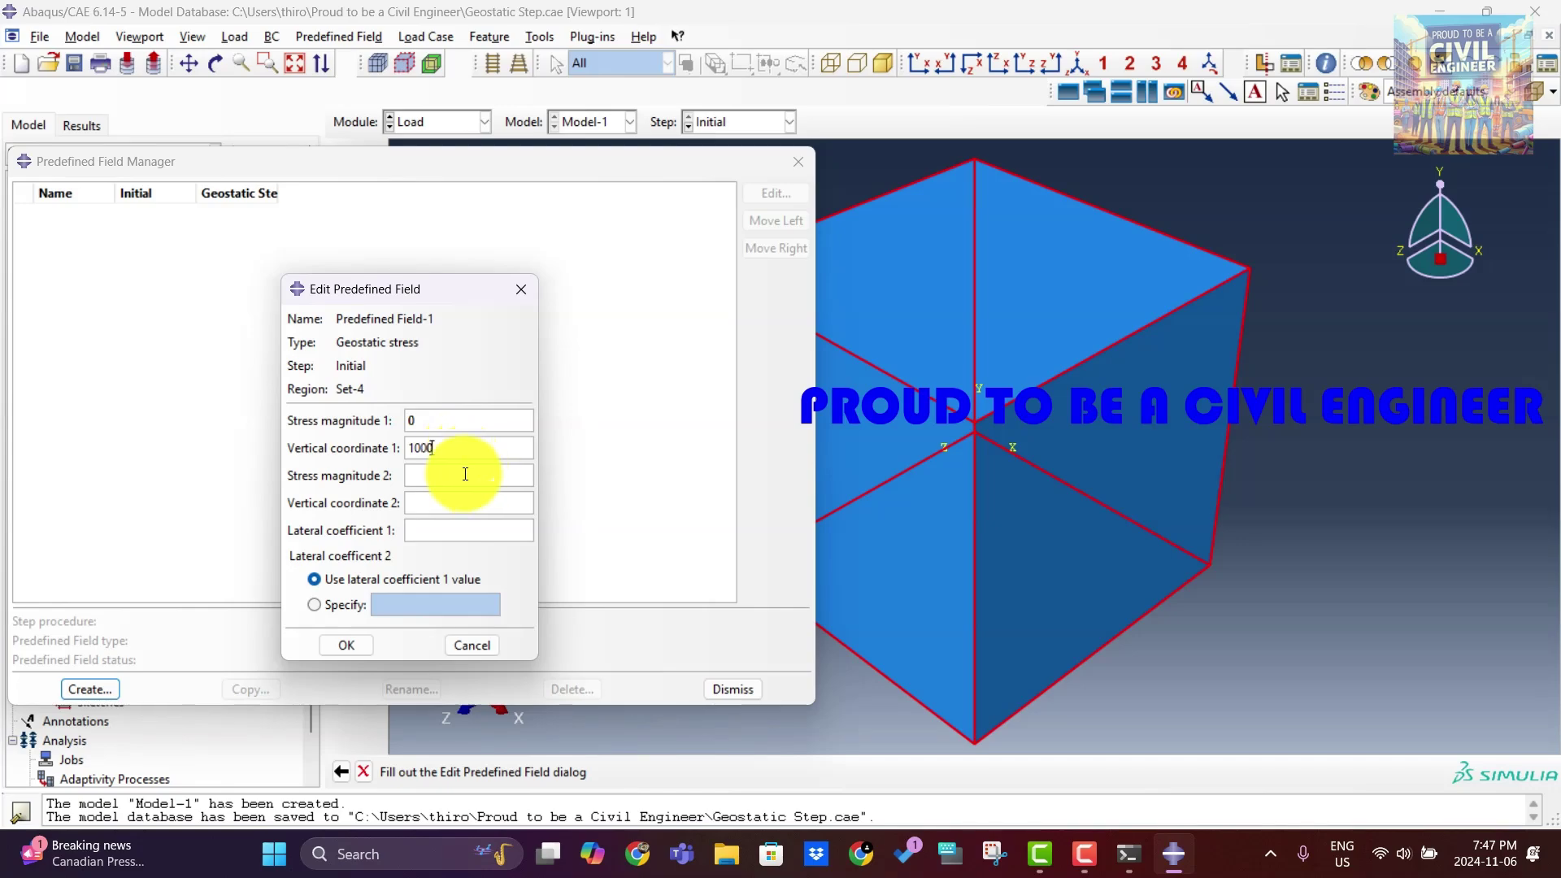
# Set the geostatic field's stress magnitude 2 to -0.018639 at vertical coordinate 2 of 0.
pyautogui.click(463, 474)
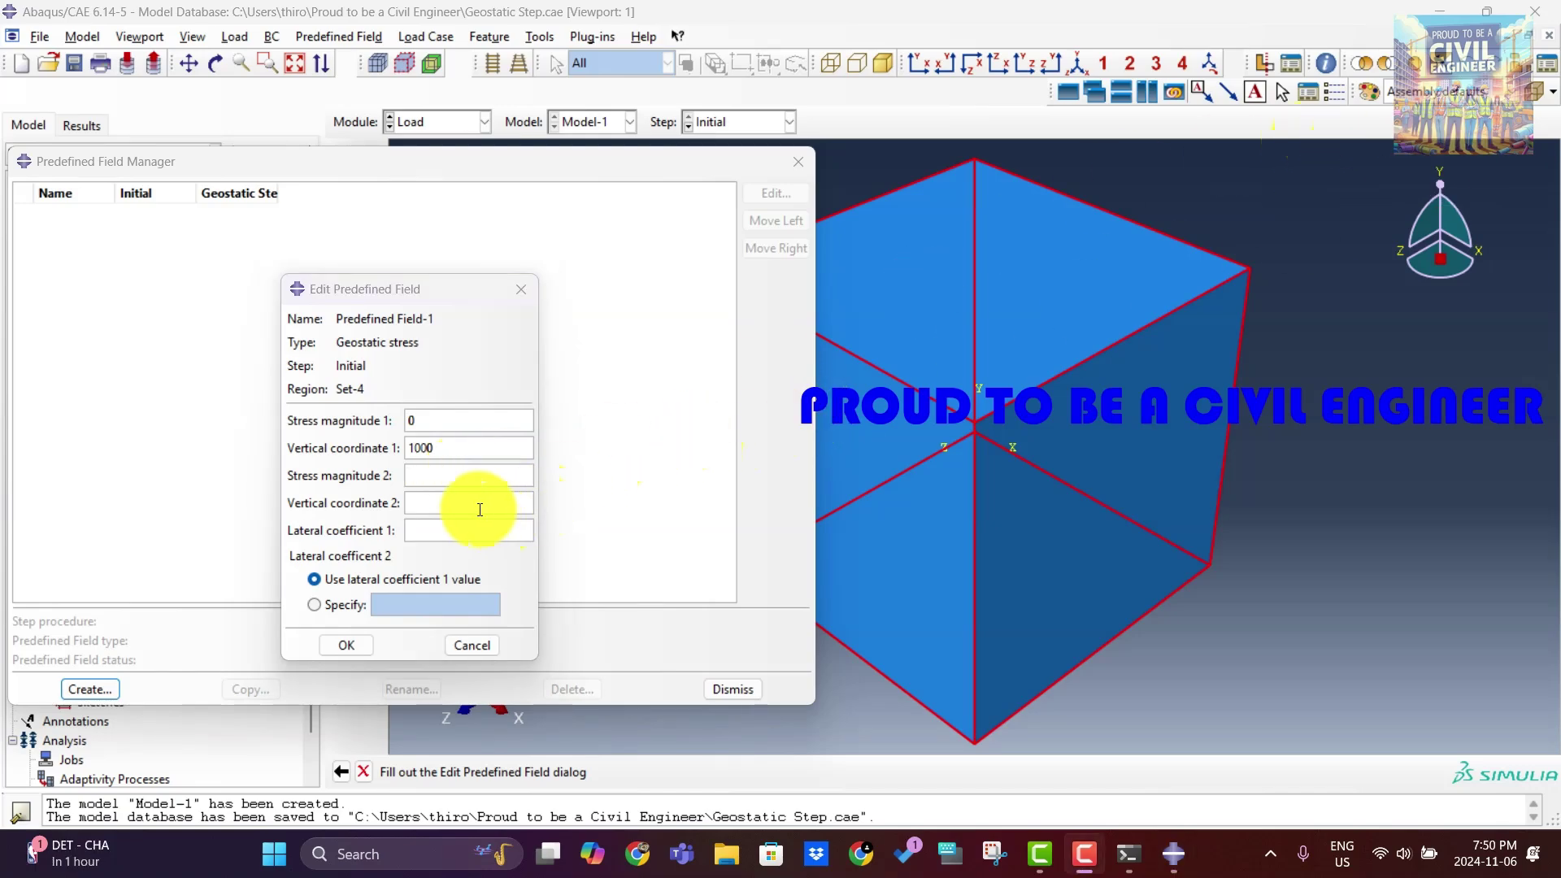
pyautogui.click(439, 481)
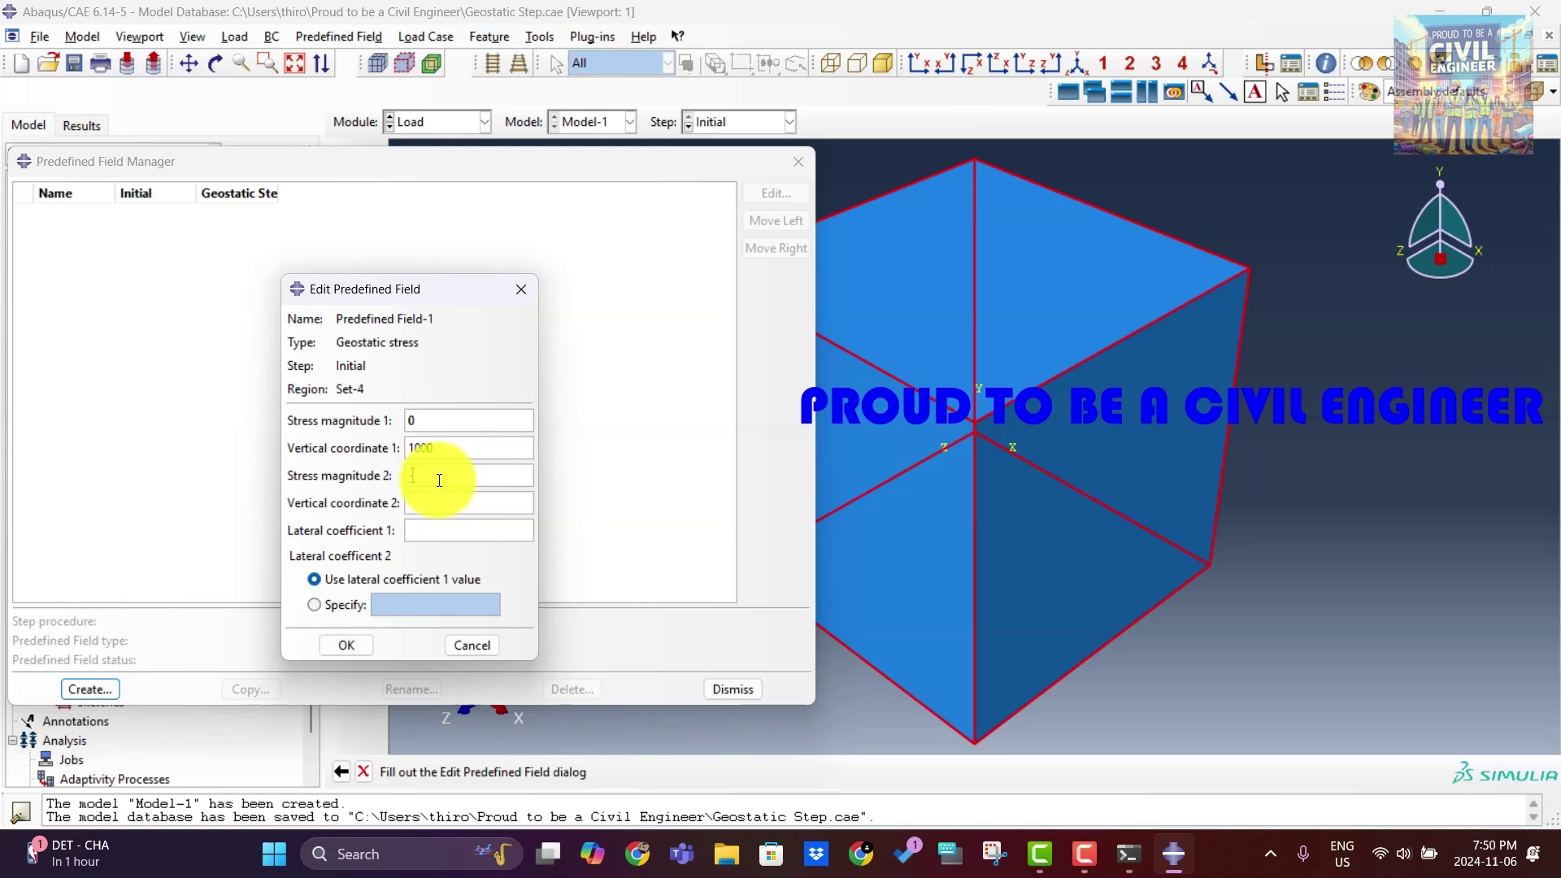
pyautogui.write('-0.0')
pyautogui.write('1963')
pyautogui.write('9')
pyautogui.click(443, 498)
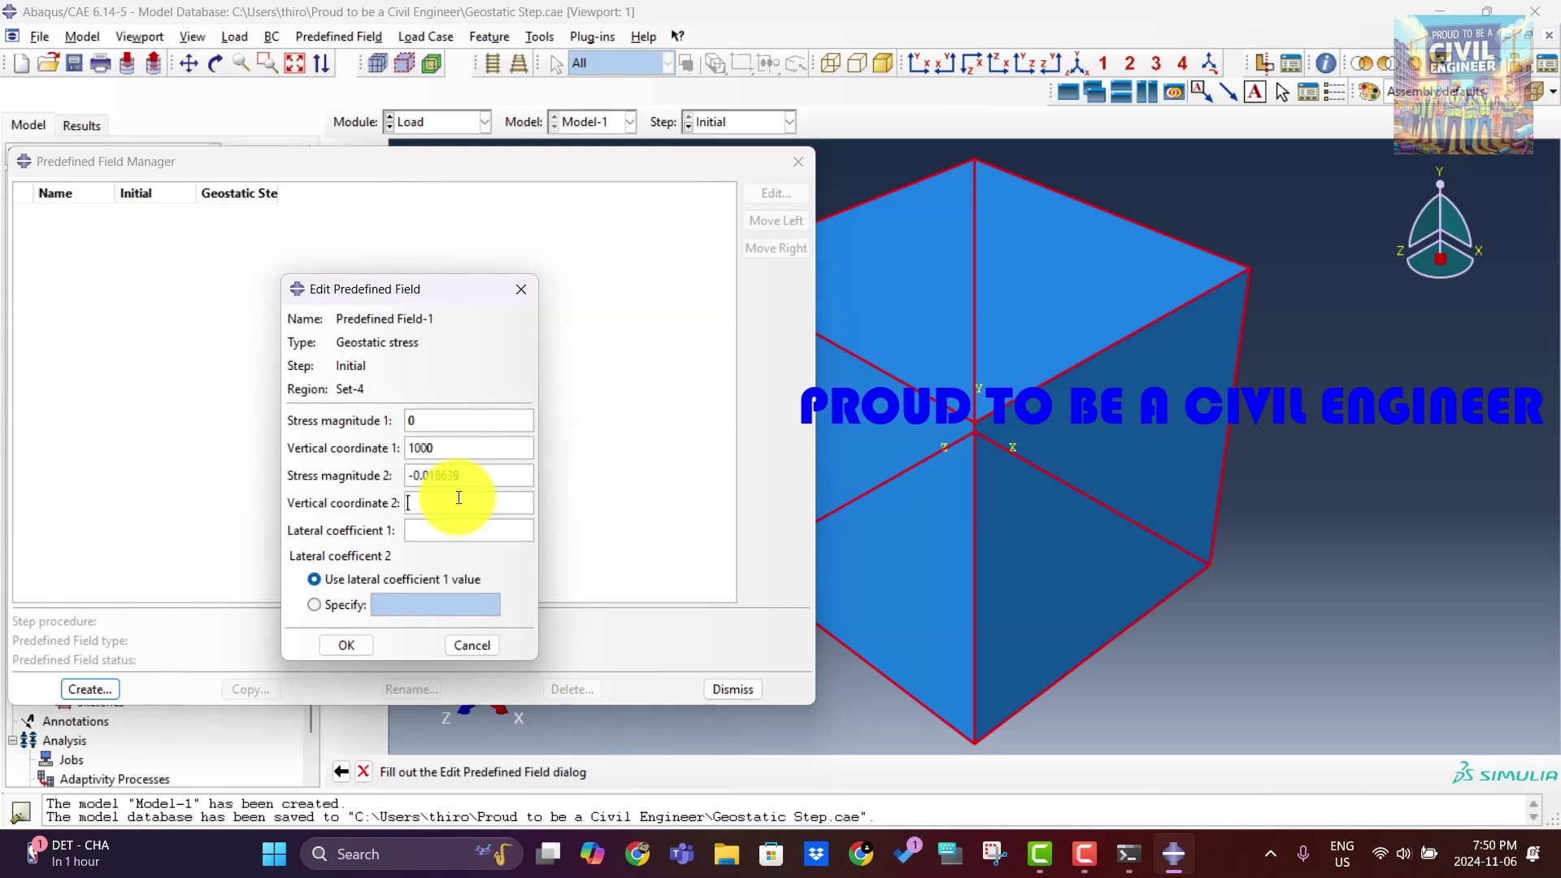
pyautogui.write('0')
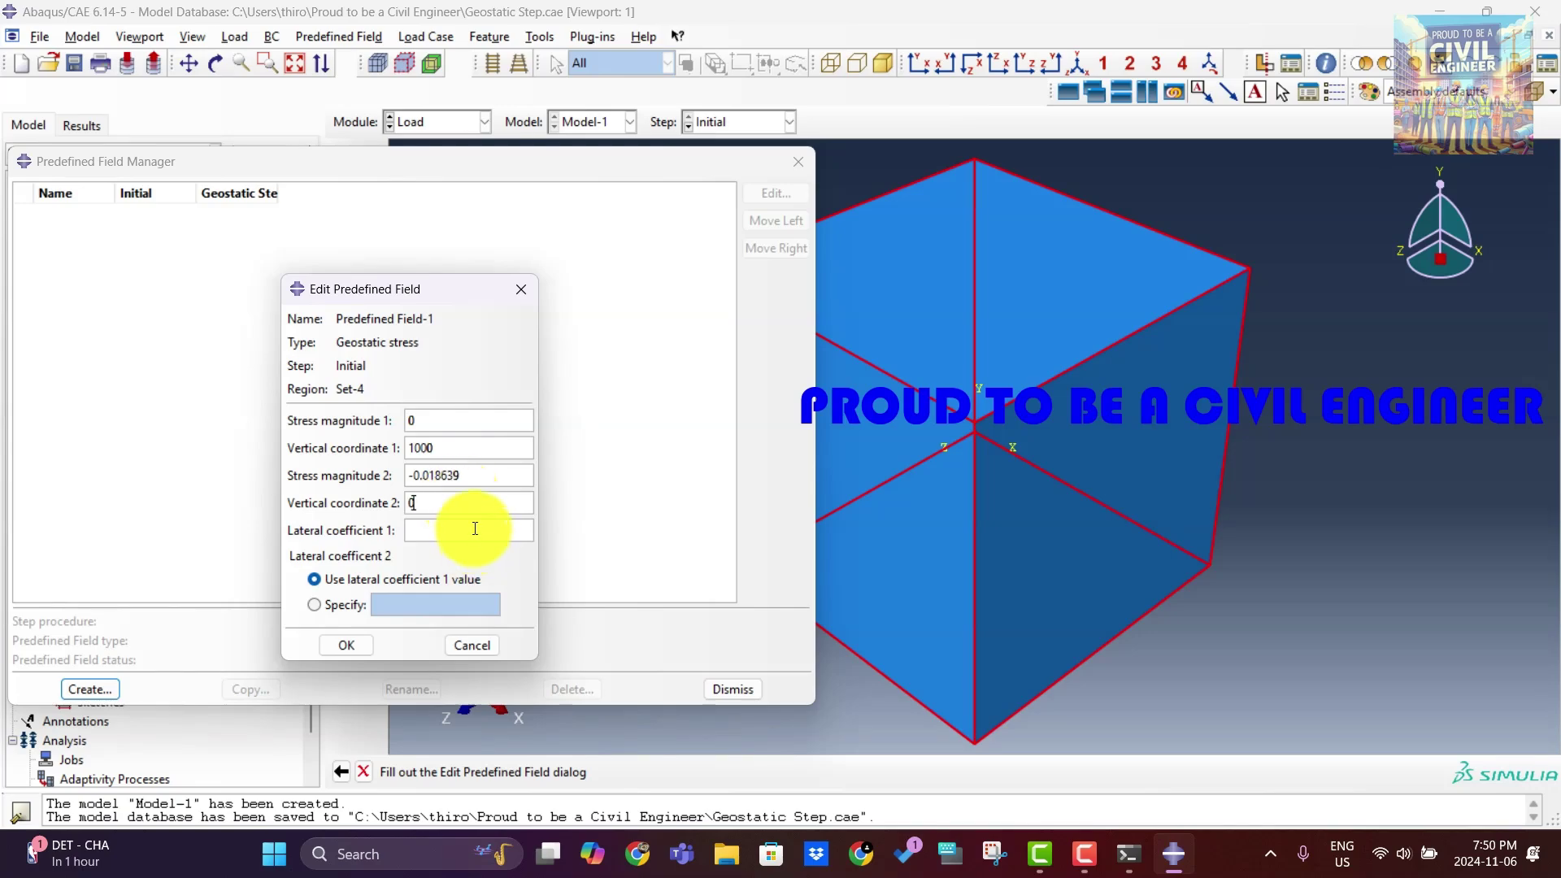
# Set lateral coefficient 1 to 0.429, accept the geostatic stress field and close the predefined field manager.
pyautogui.click(474, 529)
pyautogui.write('0.429')
pyautogui.click(368, 647)
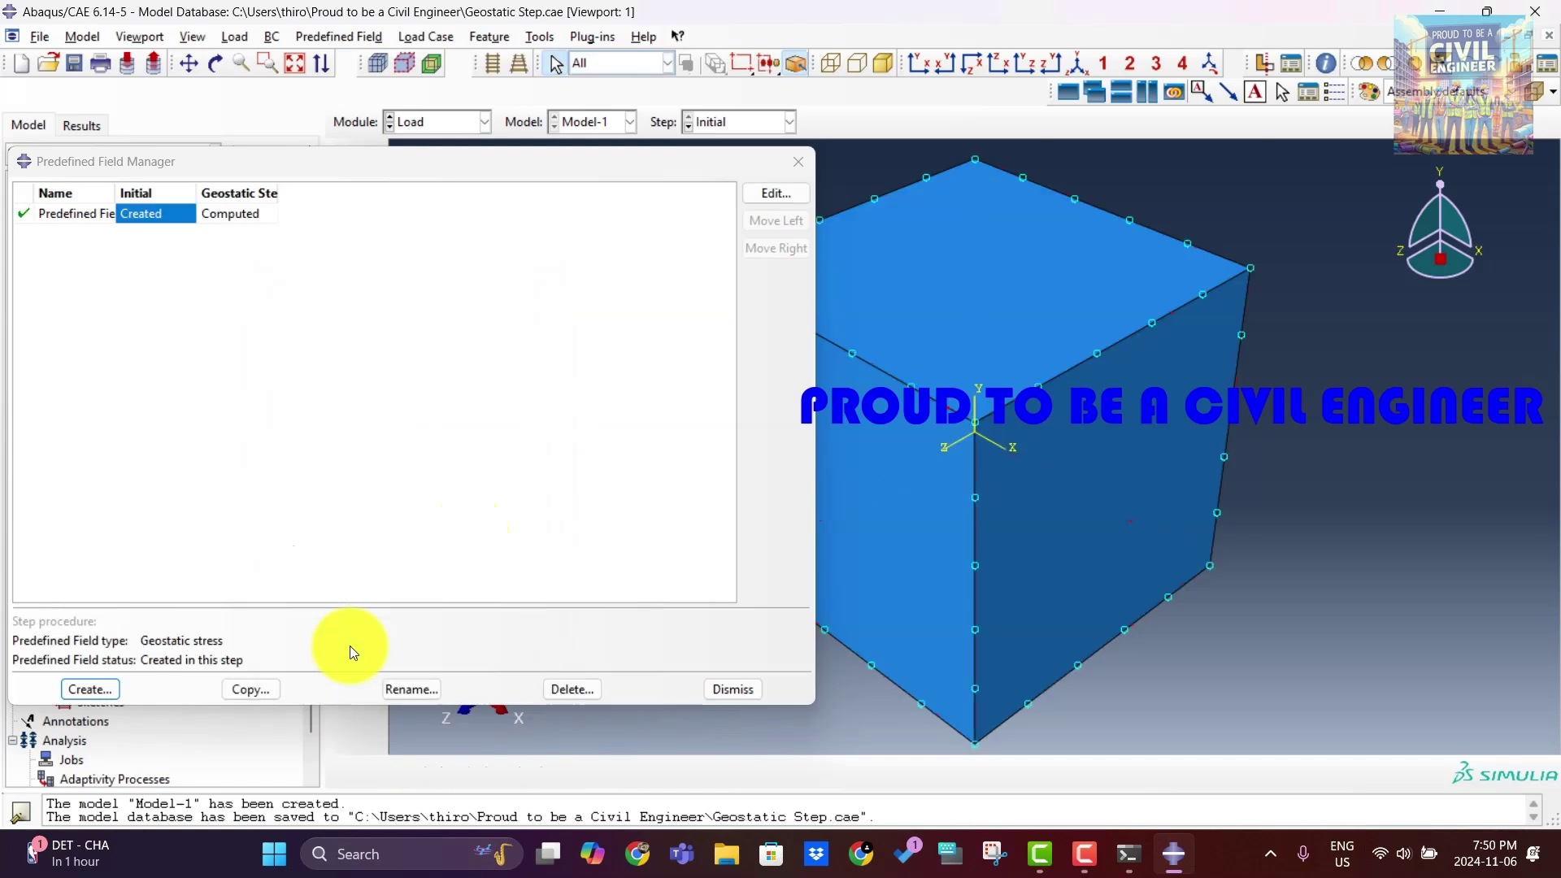
pyautogui.click(789, 171)
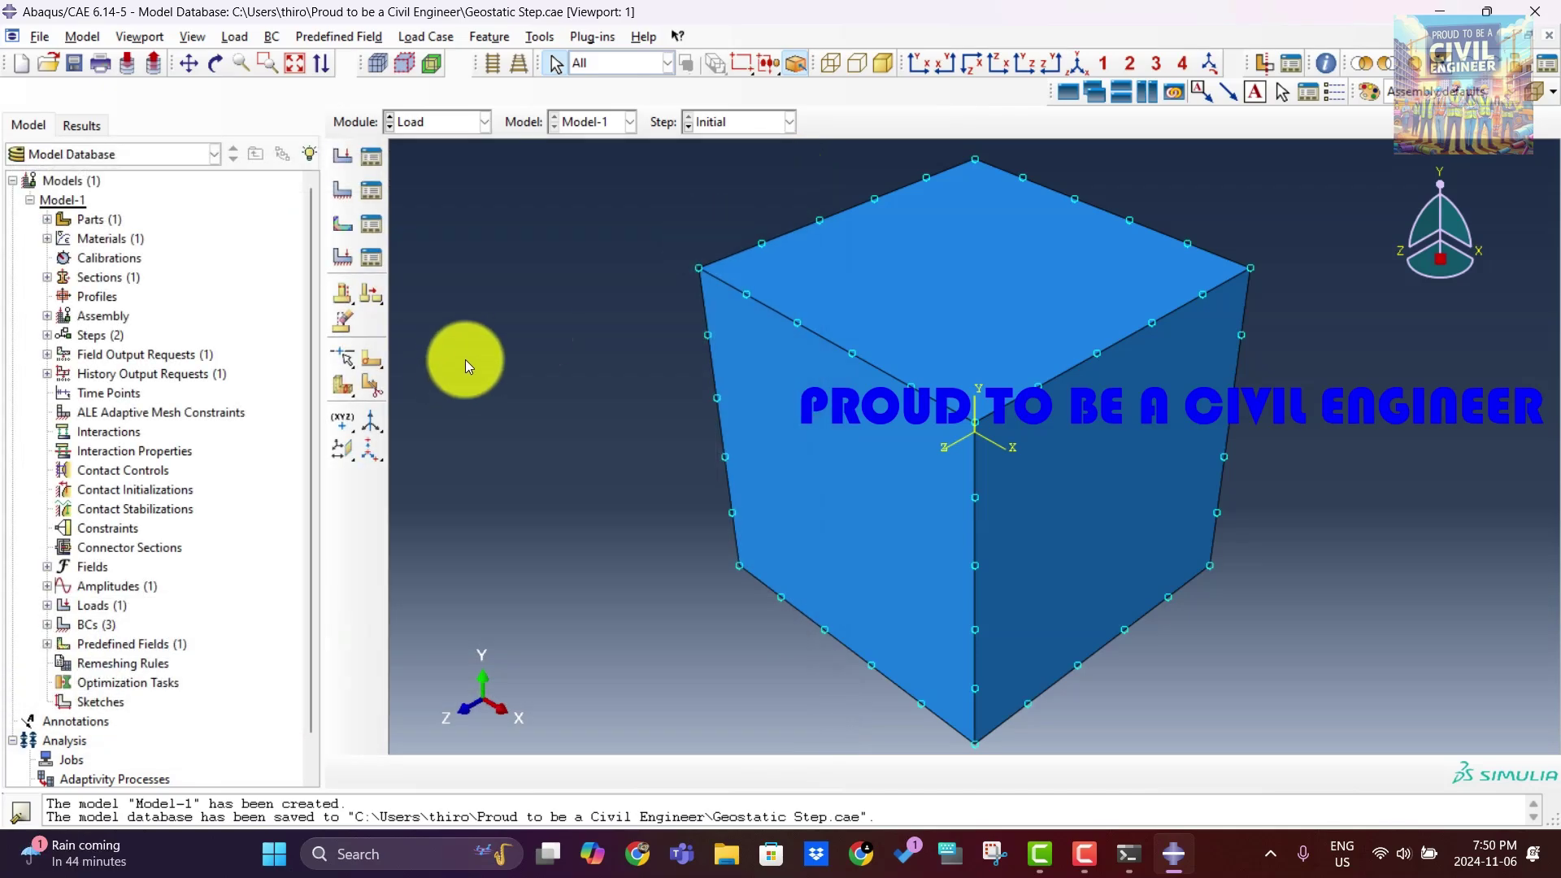
# Switch to the Mesh module and seed the soil block with an approximate global size of 100.
pyautogui.click(480, 125)
pyautogui.click(431, 264)
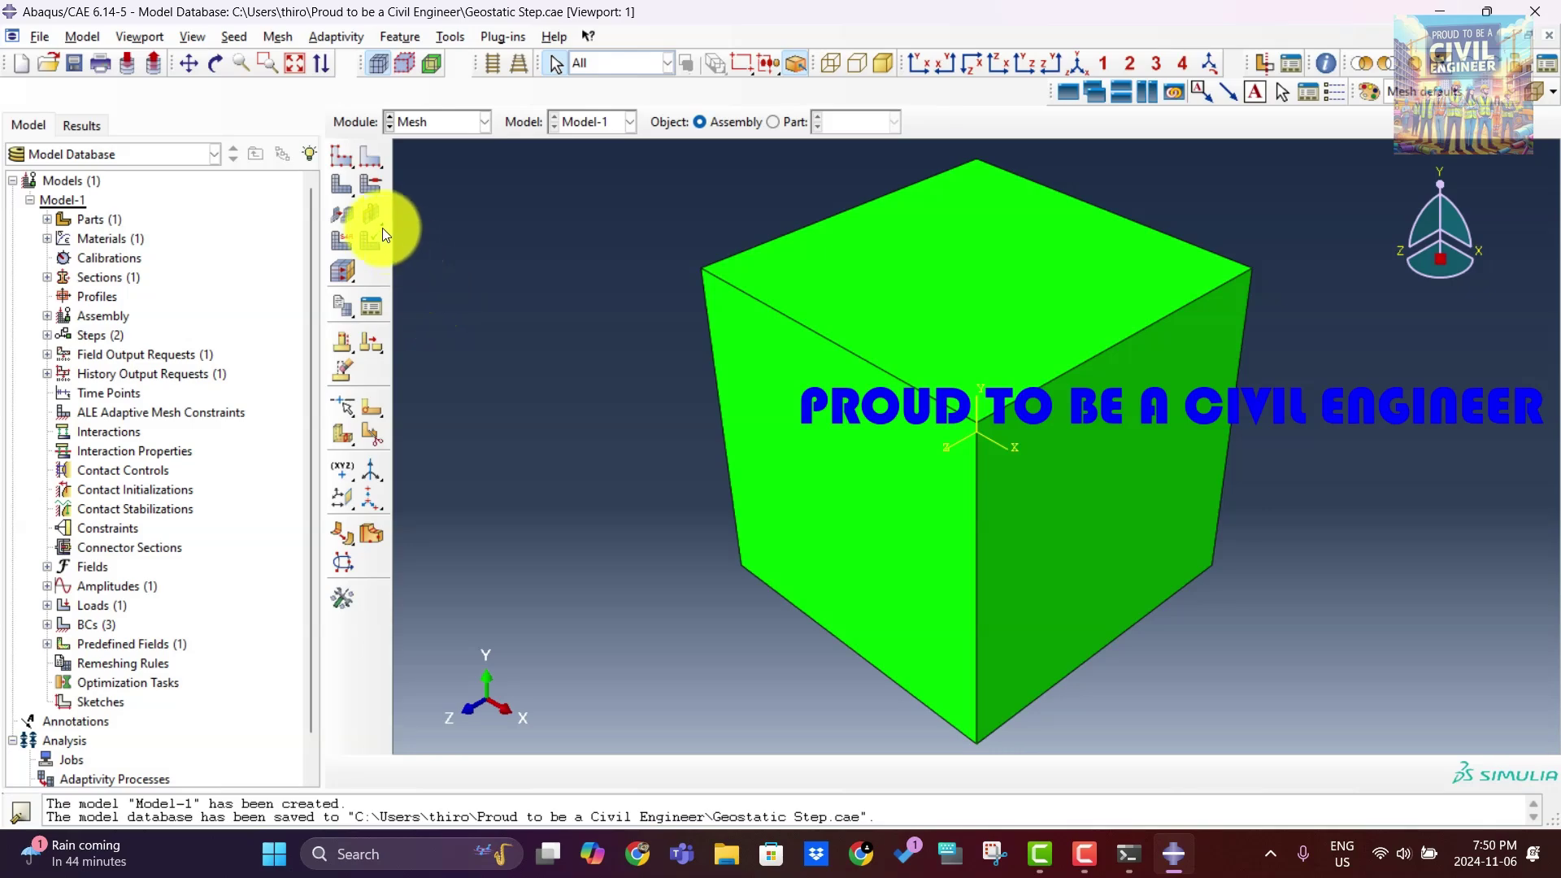
pyautogui.click(345, 166)
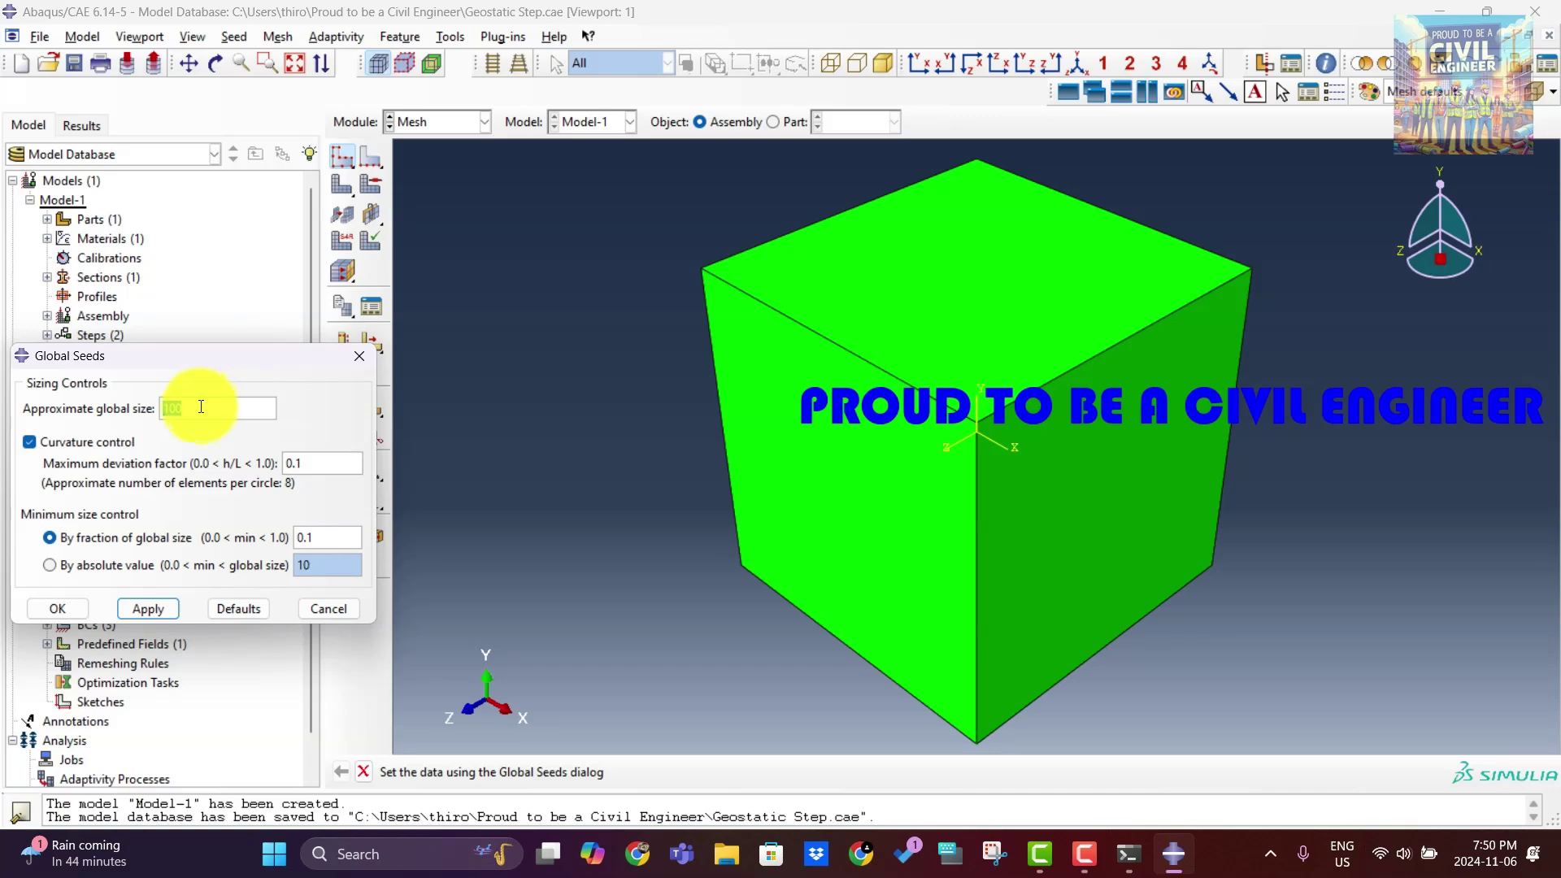
pyautogui.click(76, 610)
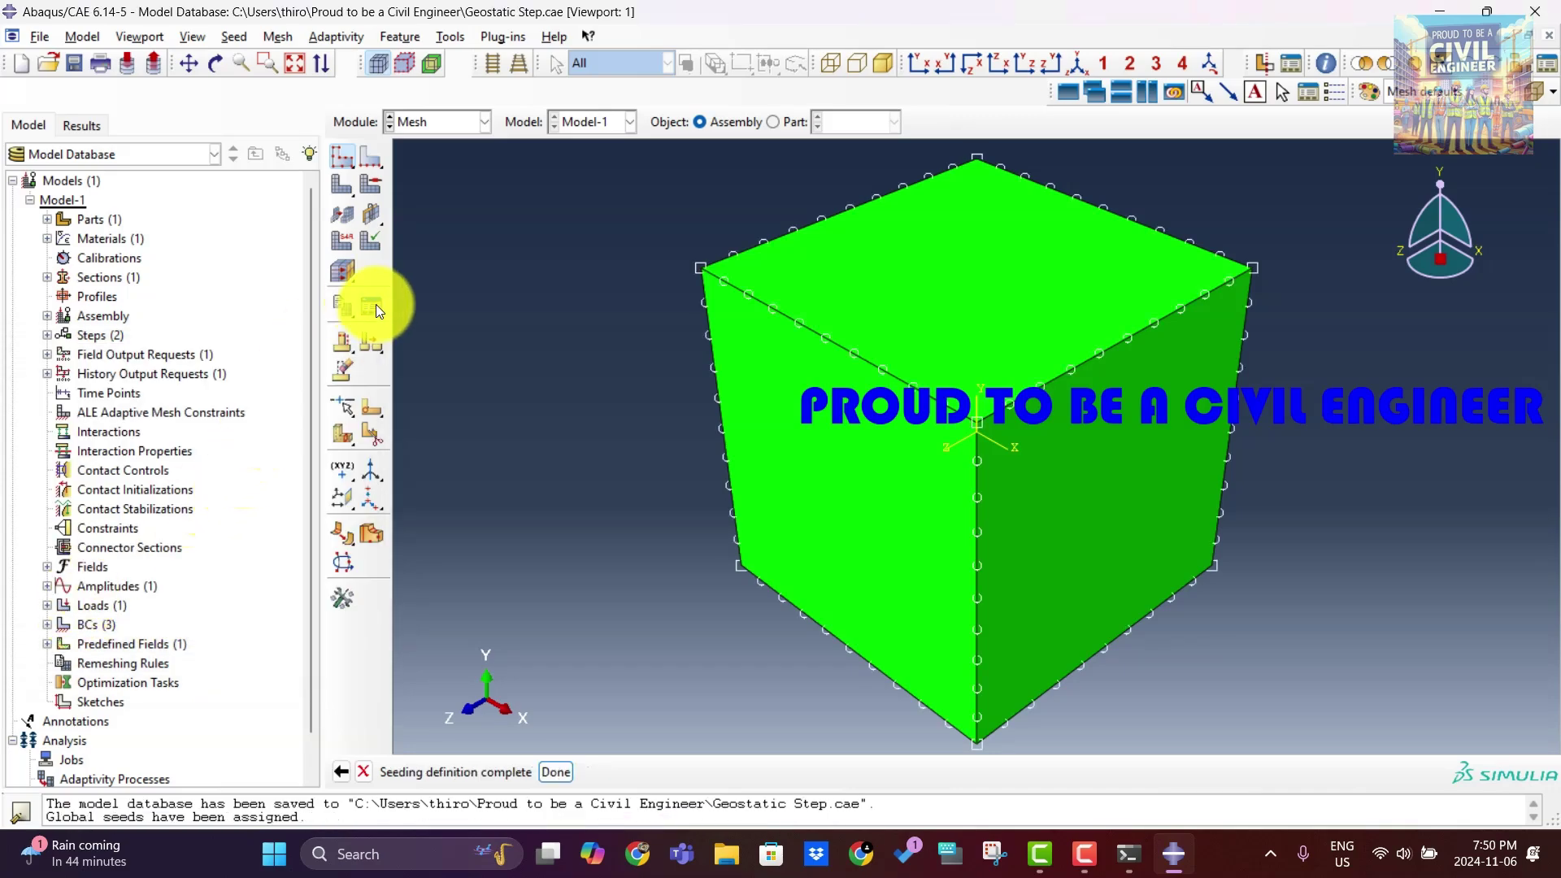
# Accept hexahedral elements with the structured technique in the mesh controls and mesh the soil block instance.
pyautogui.click(367, 189)
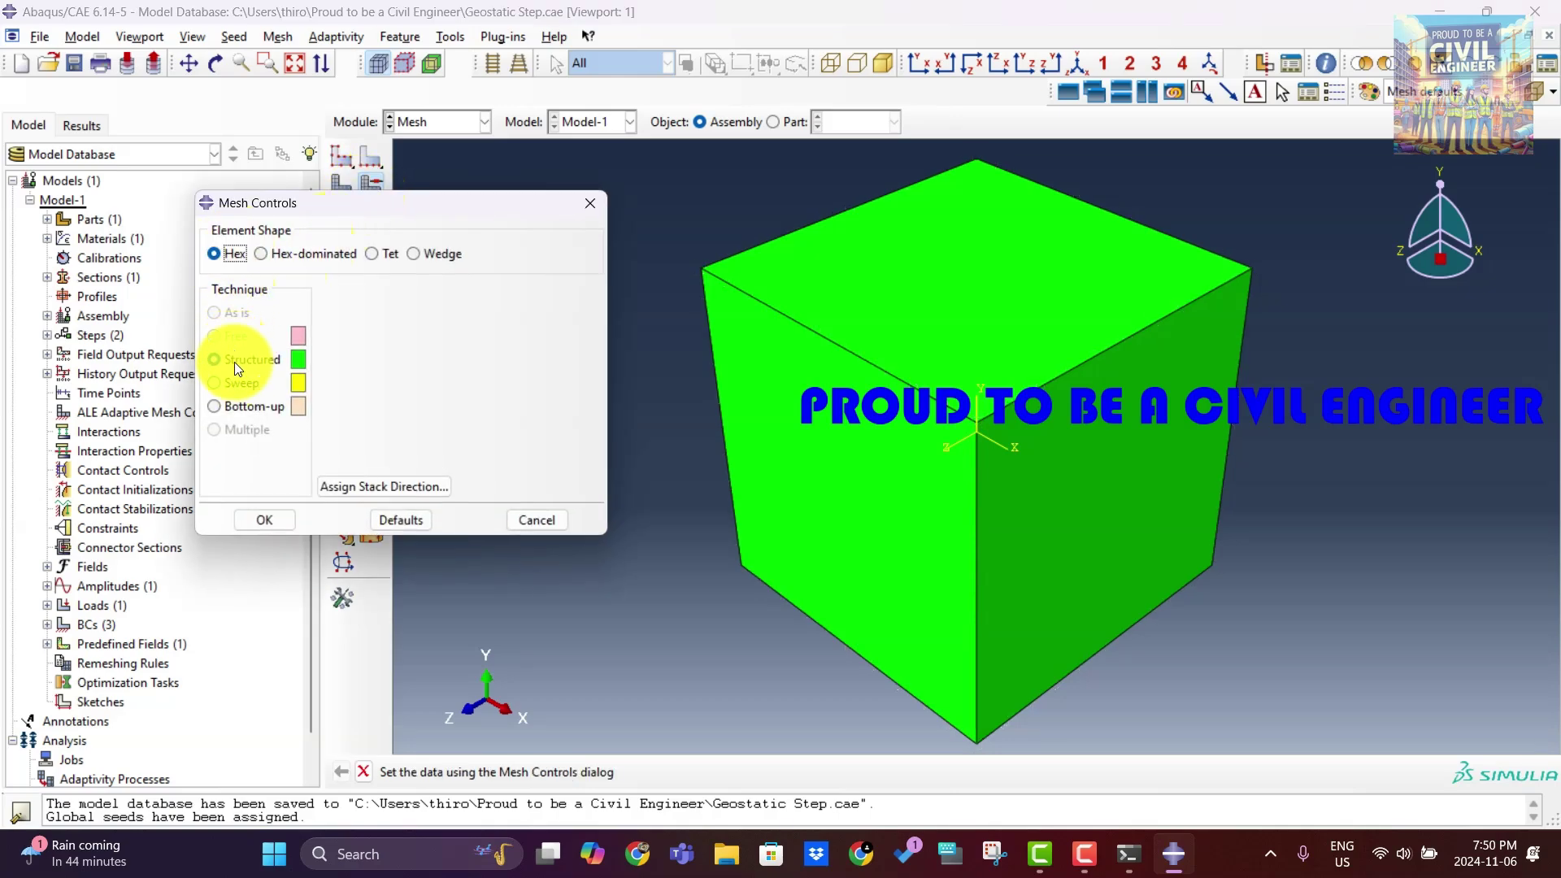
pyautogui.click(257, 519)
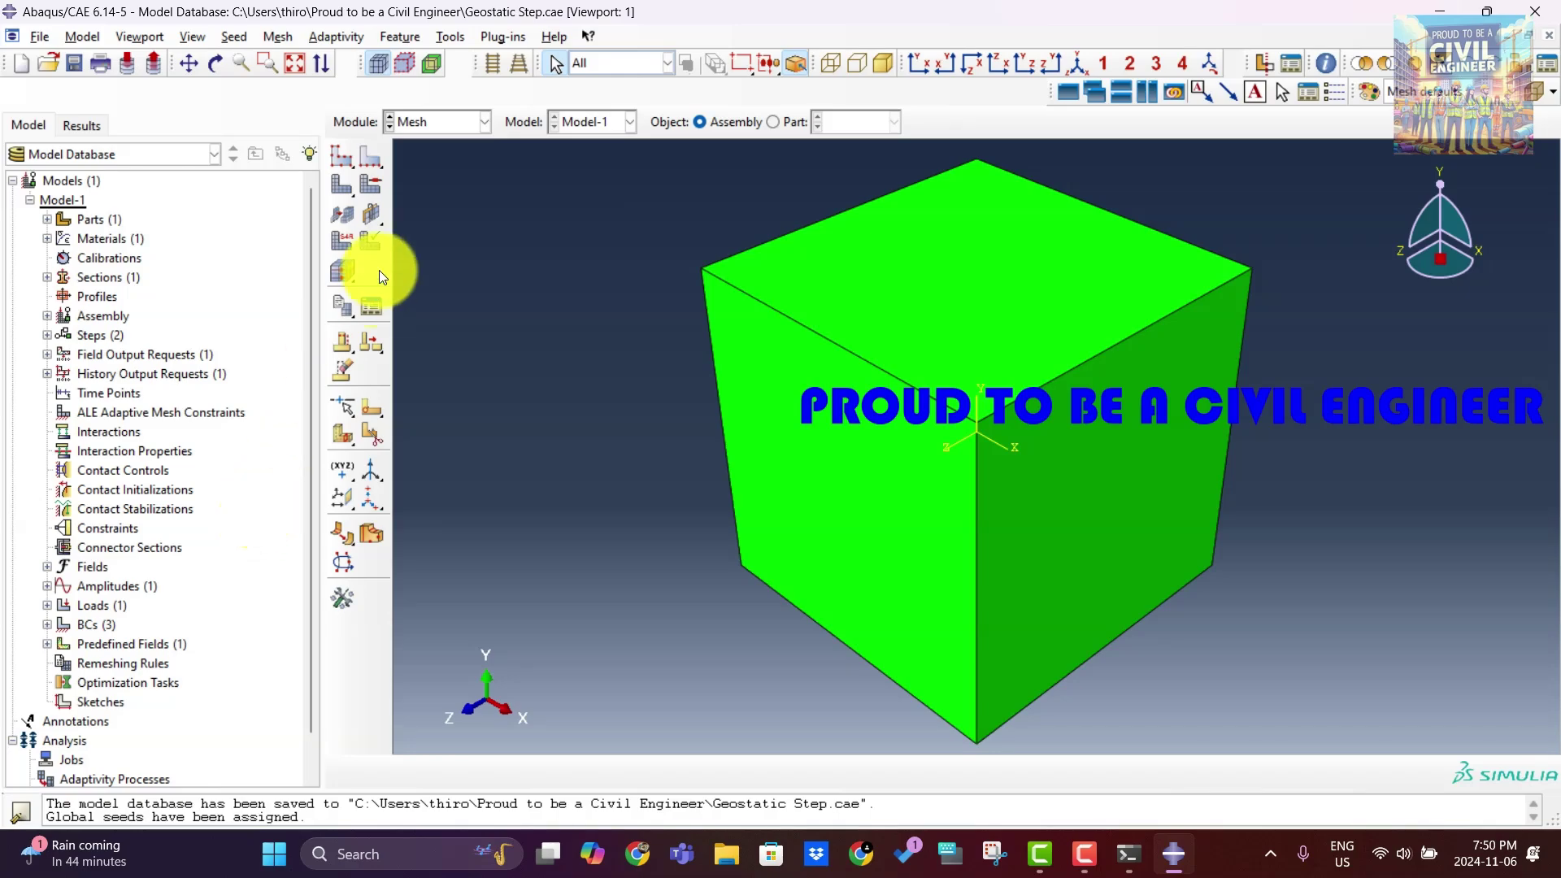
pyautogui.click(336, 185)
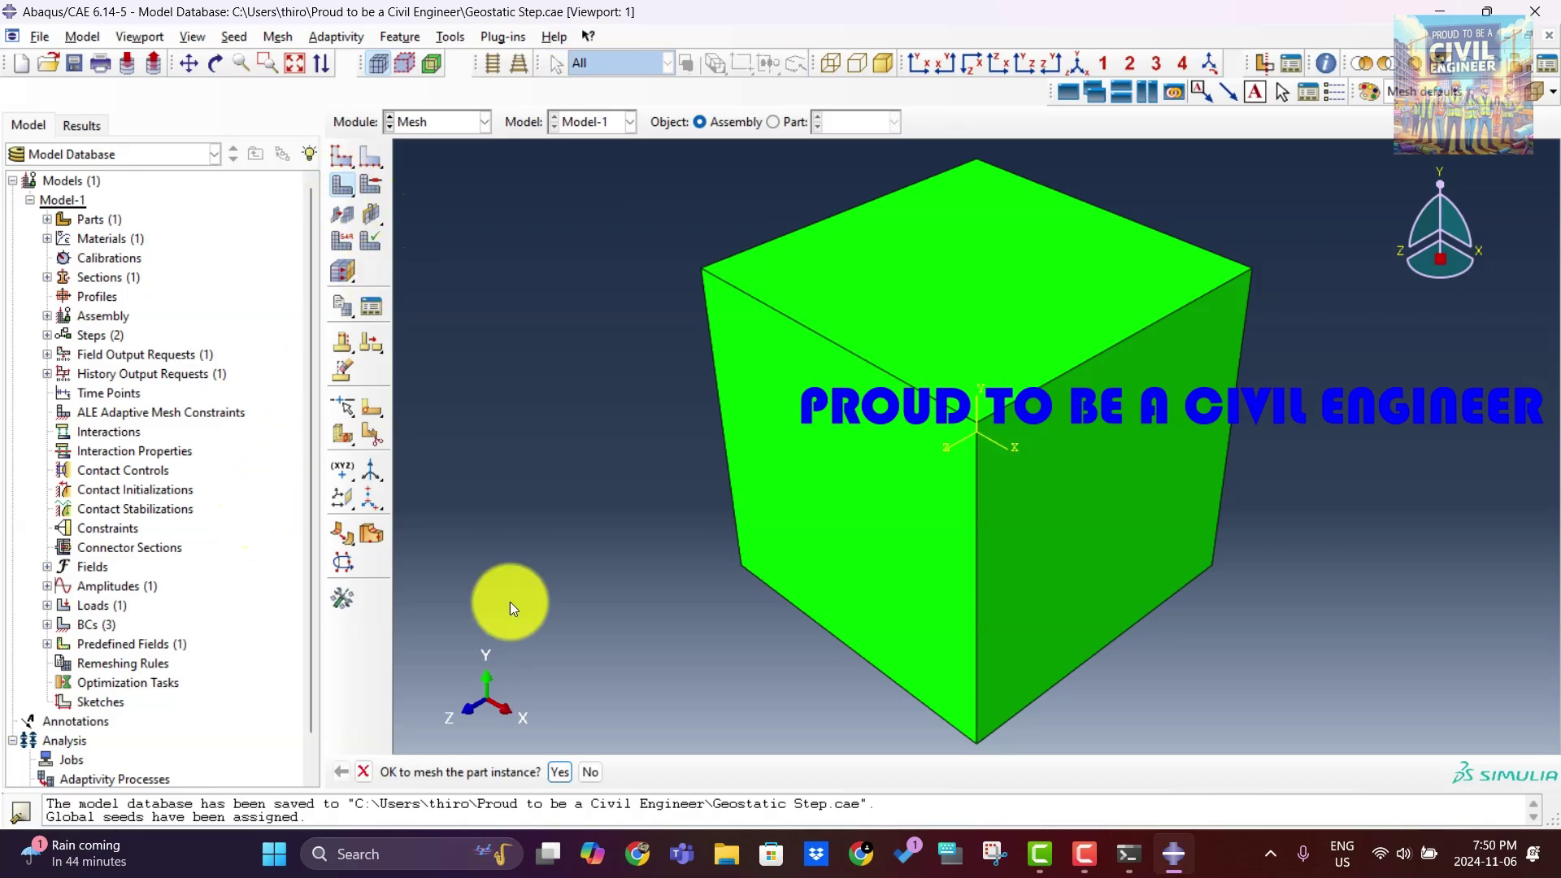
pyautogui.click(557, 772)
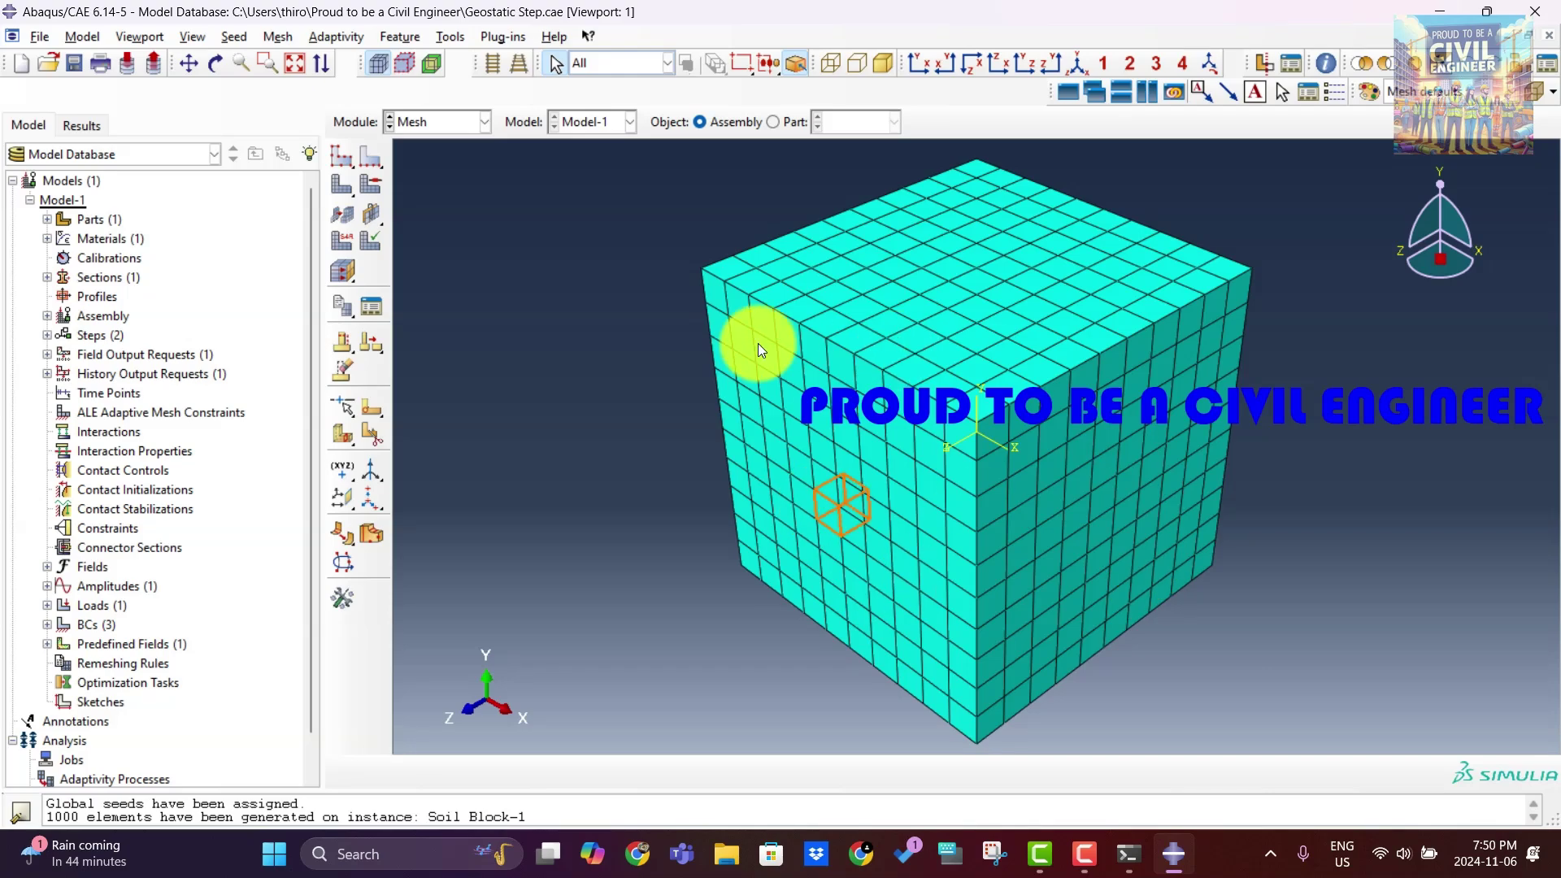
# Switch to the Job module and create a job named "Geostatic_with_Gravity_Load" from Model-1.
pyautogui.click(486, 122)
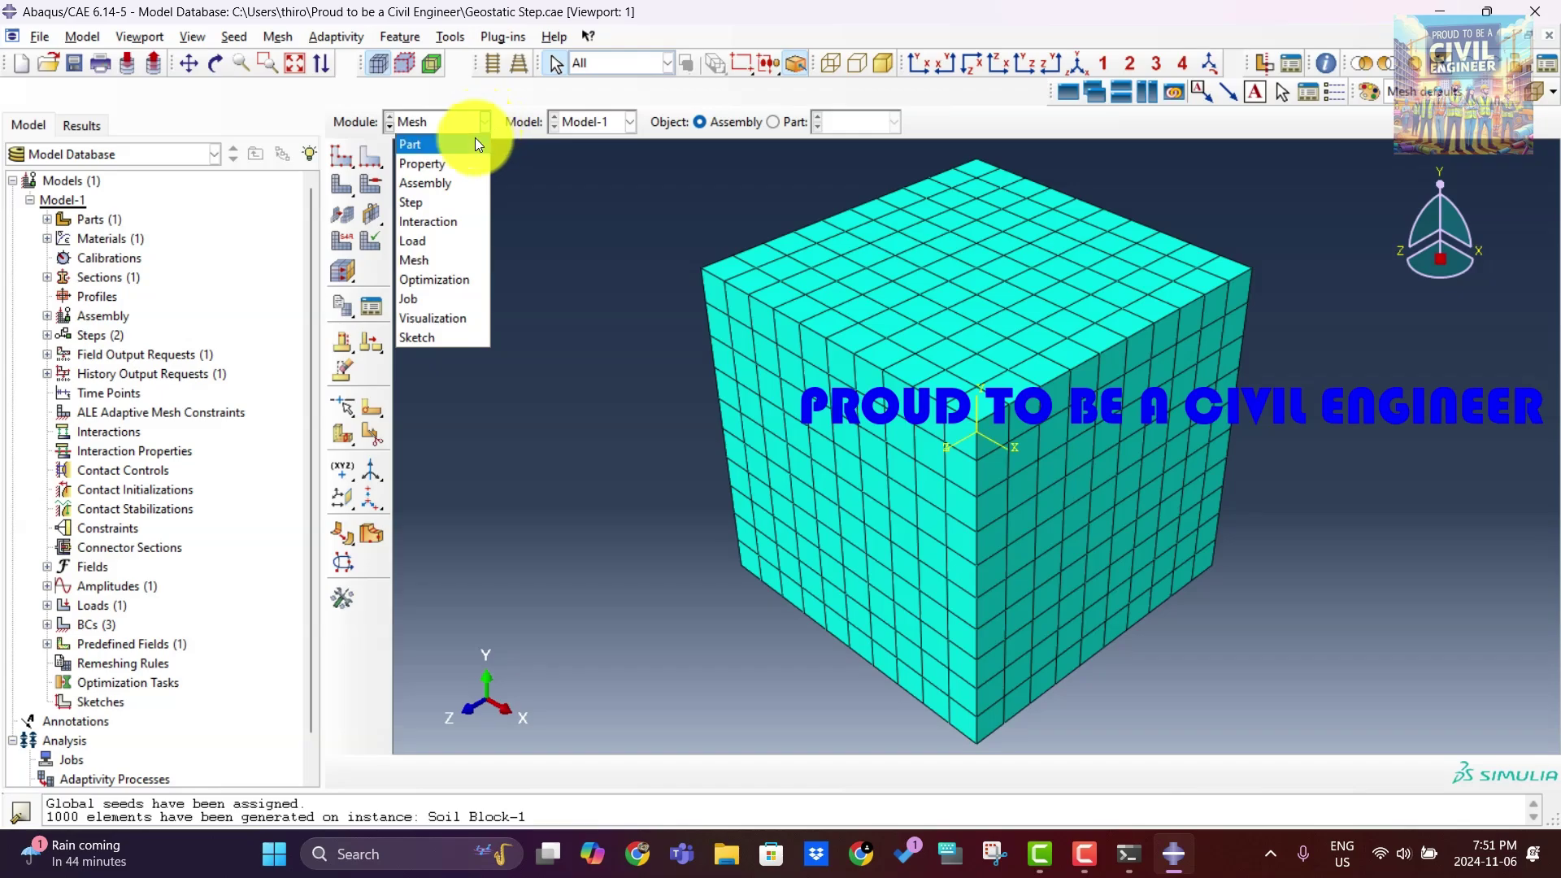
pyautogui.click(423, 299)
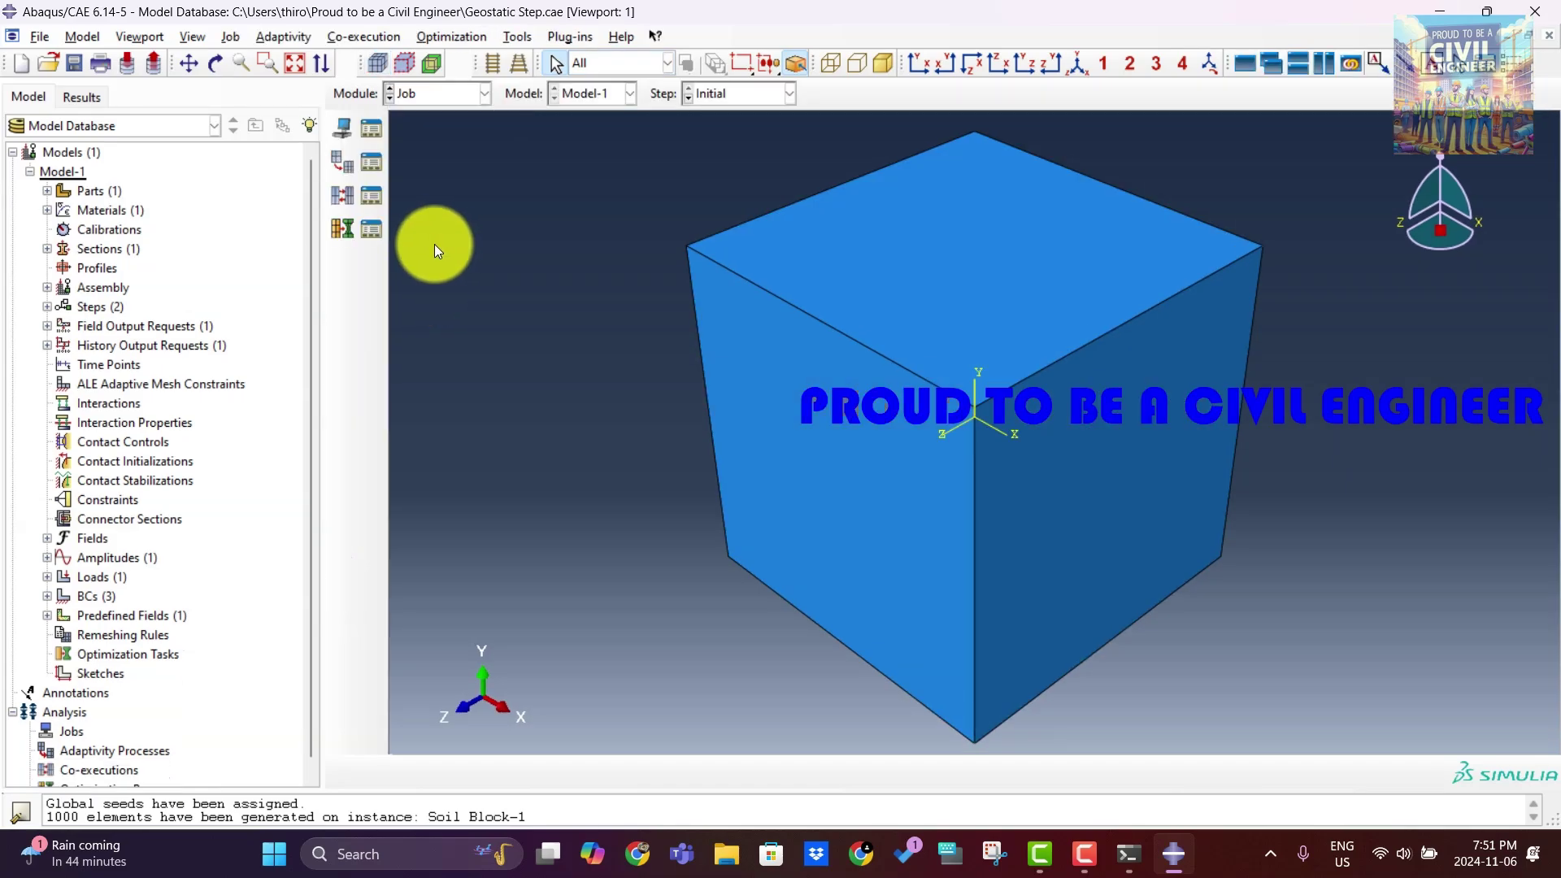
pyautogui.click(372, 128)
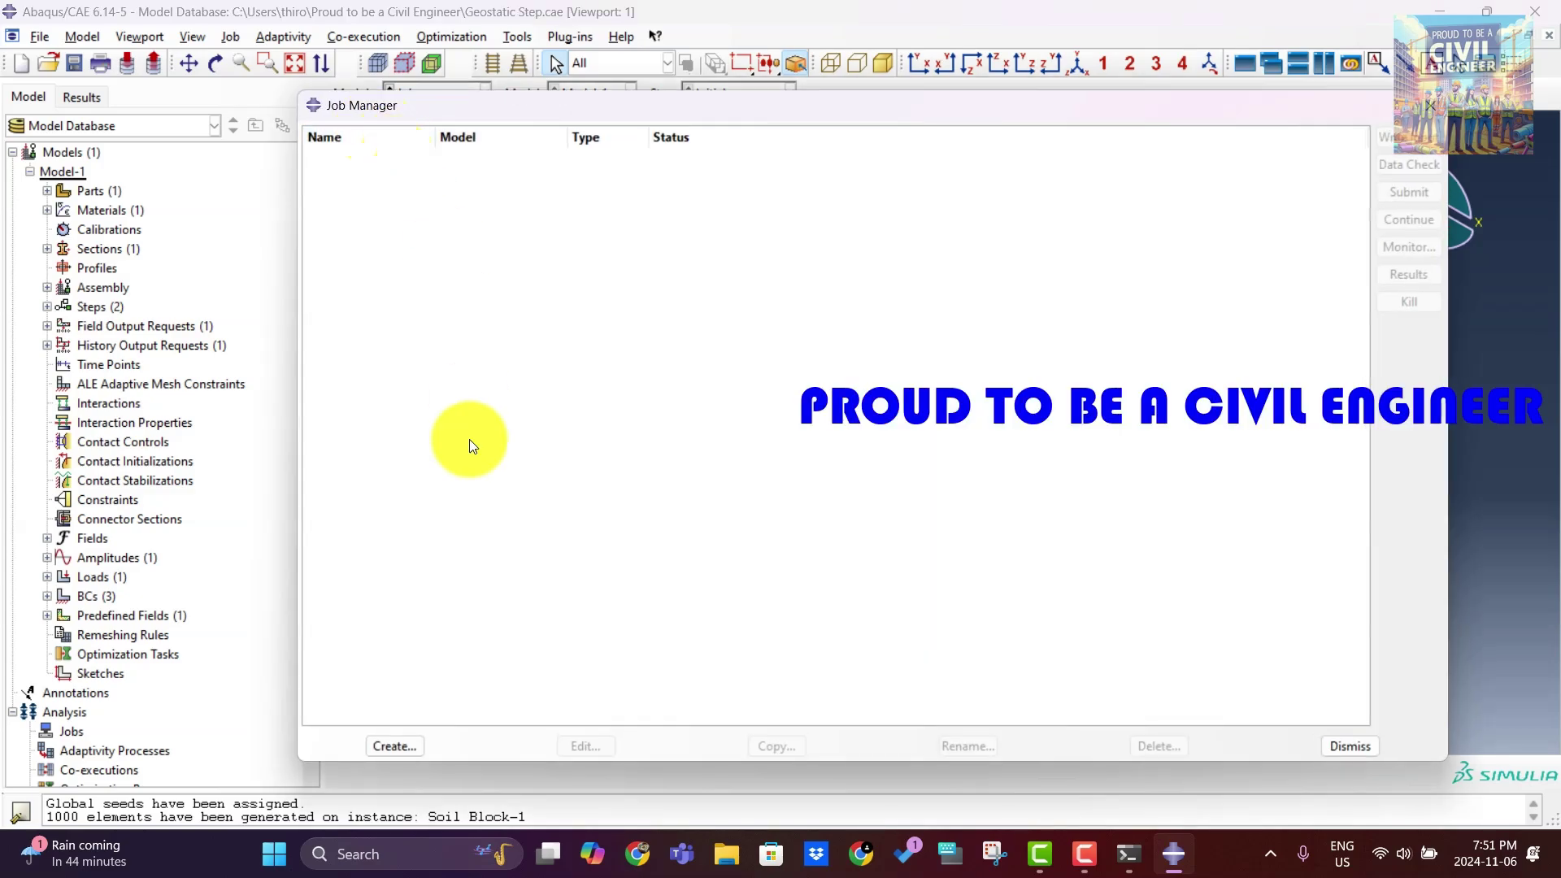
pyautogui.click(408, 736)
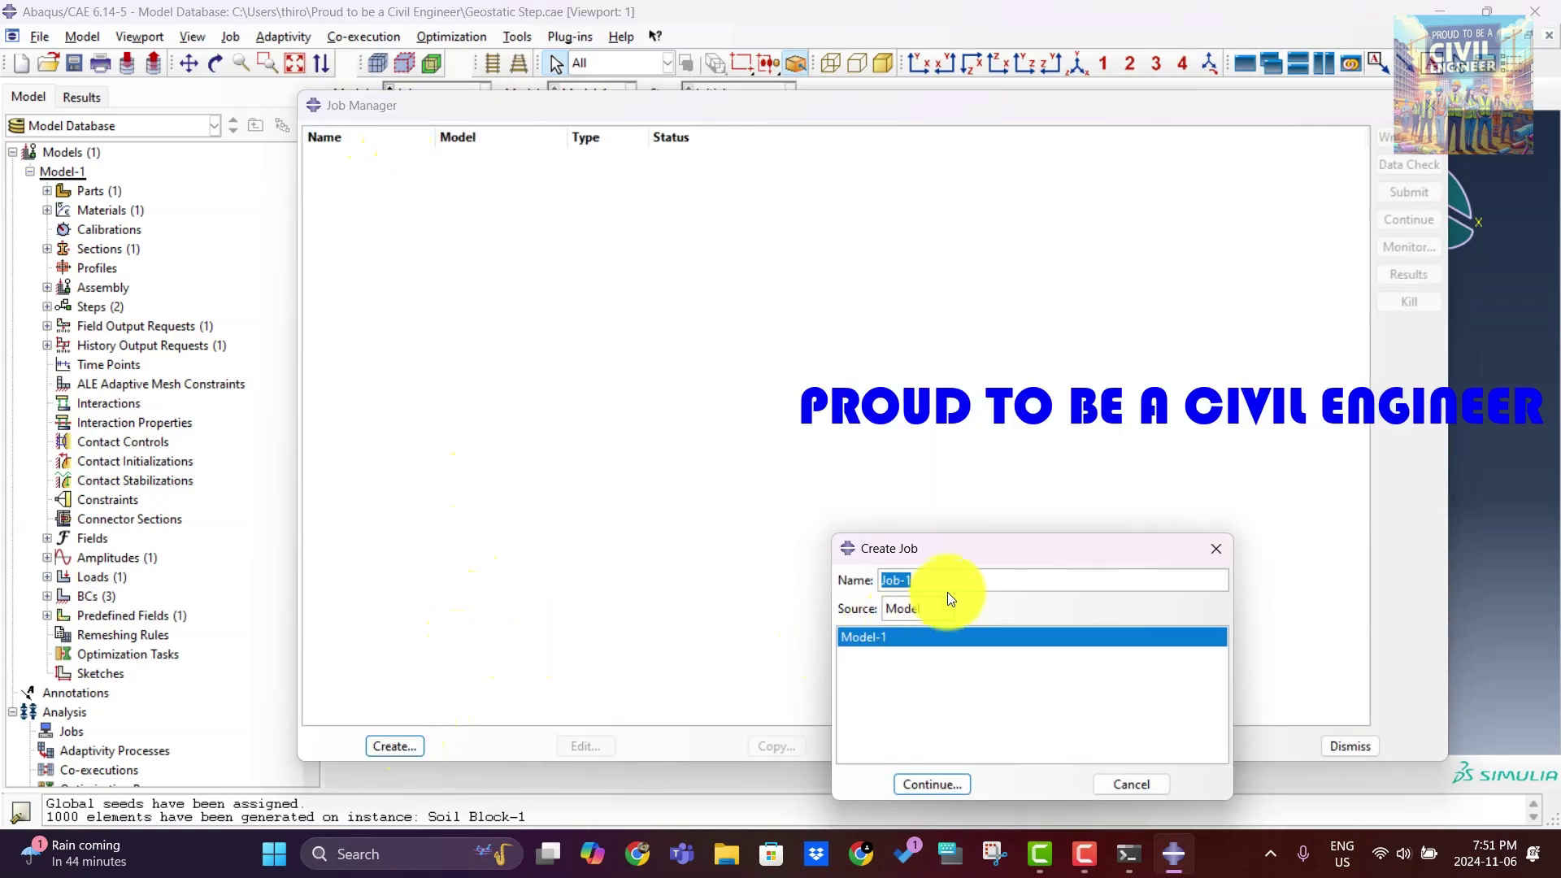
pyautogui.write('Geos')
pyautogui.write('tatic_with_Gravity')
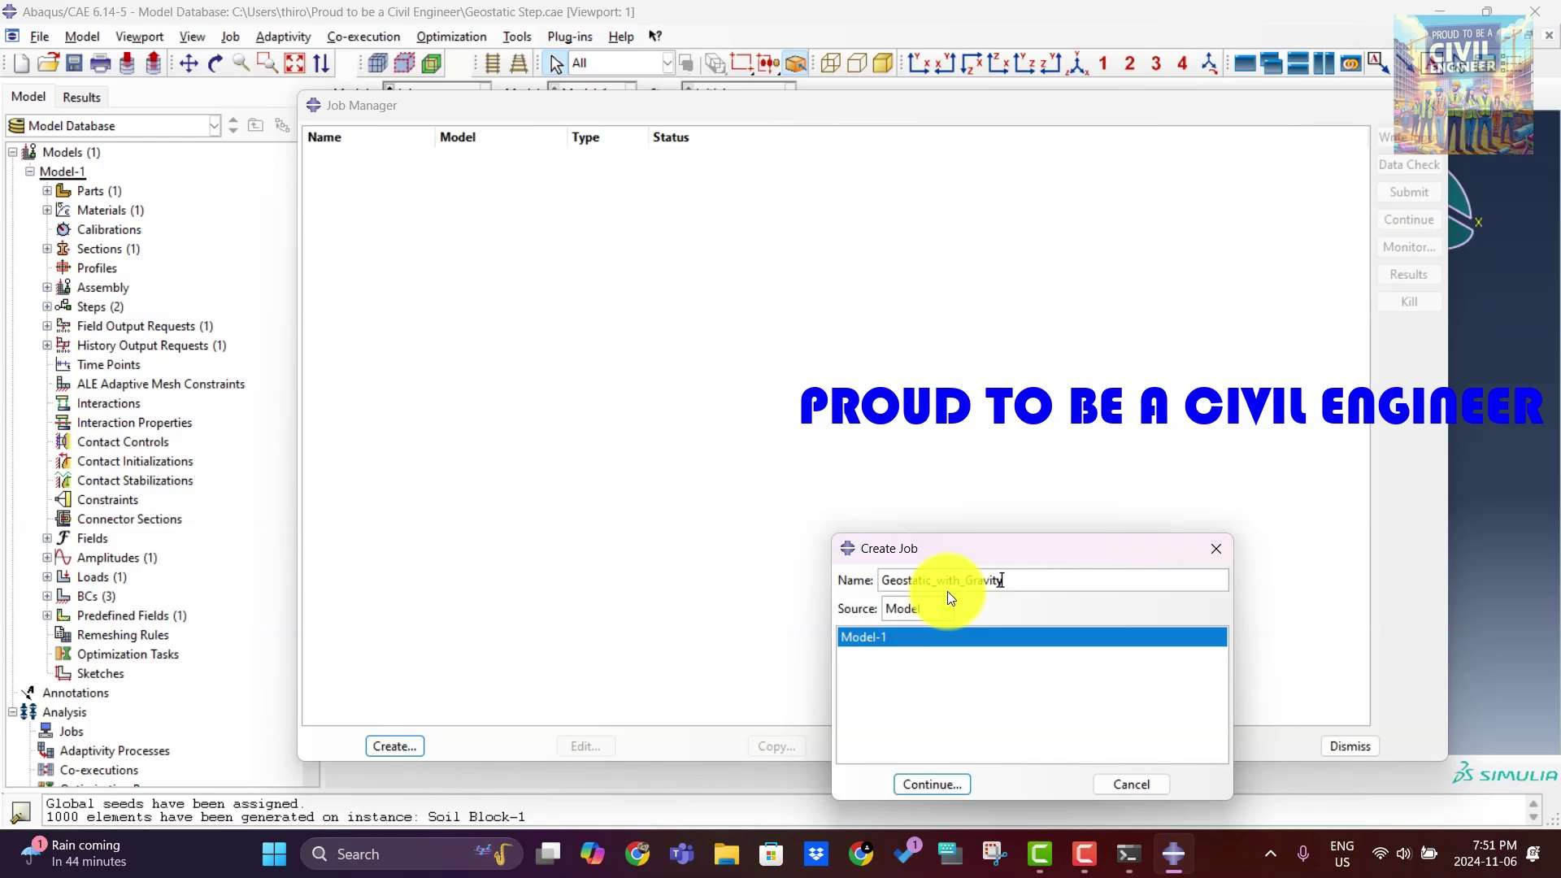
pyautogui.write('_Load')
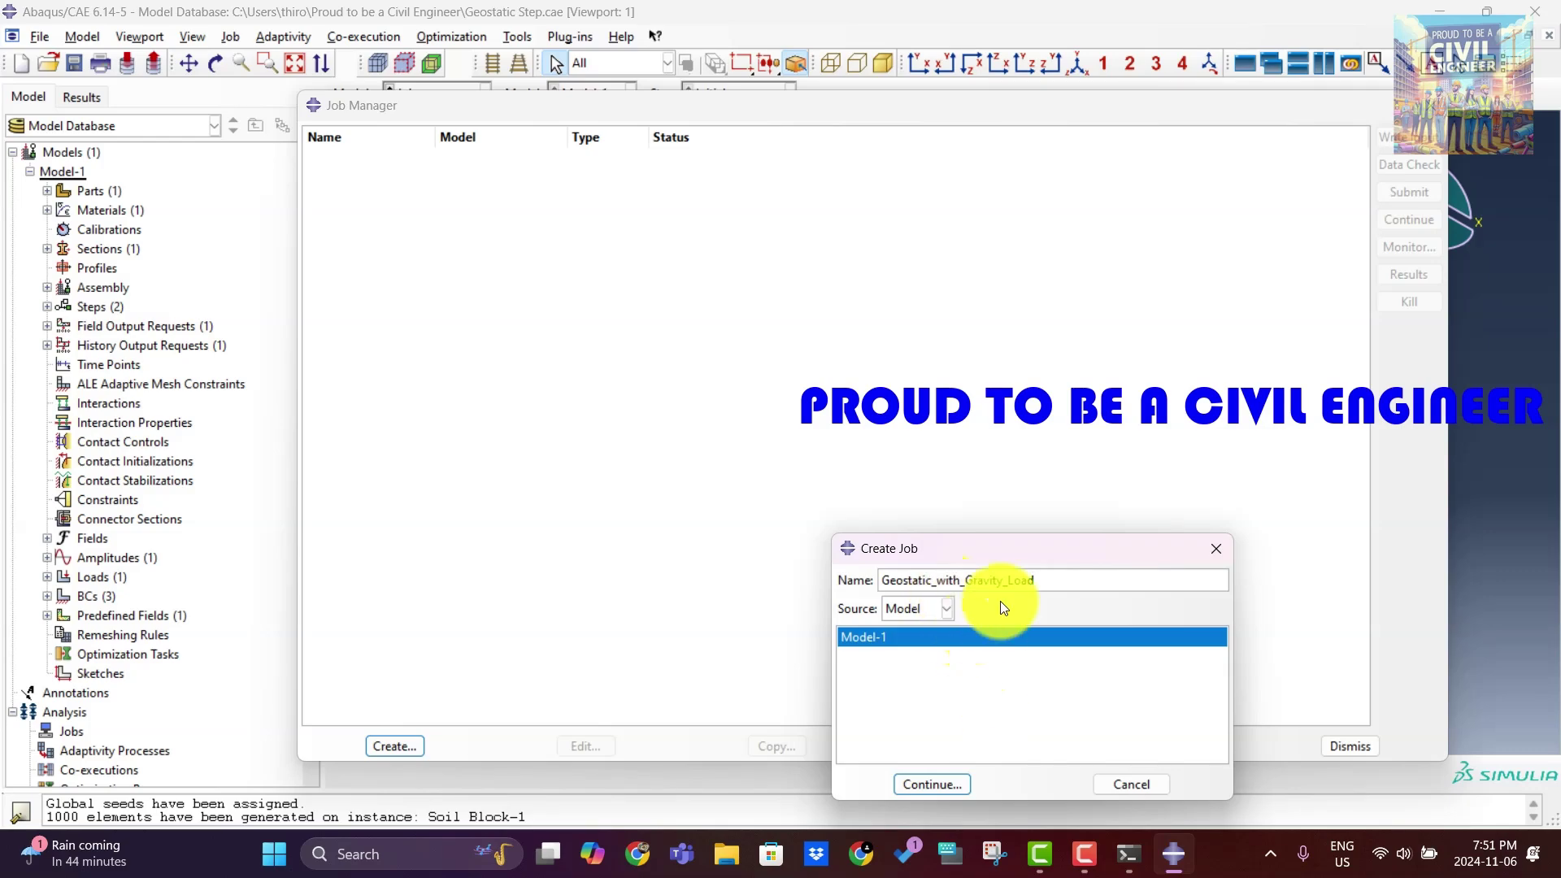
pyautogui.click(934, 783)
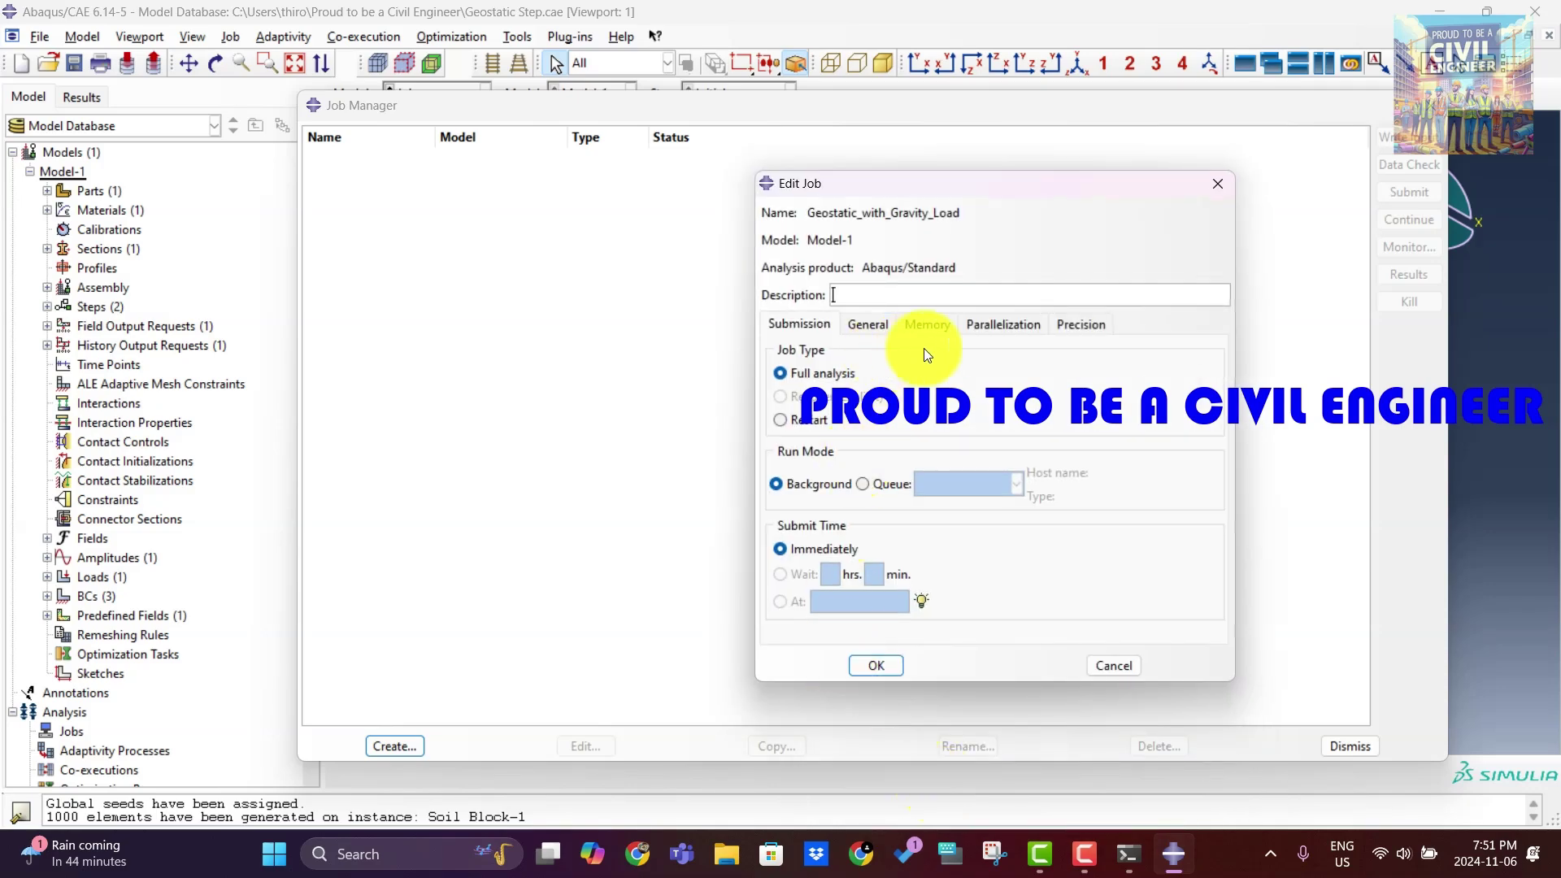
# Enable parallelization for the job with 8 processors and GPGPU acceleration set to 8, and accept the job settings.
pyautogui.click(976, 333)
pyautogui.click(831, 354)
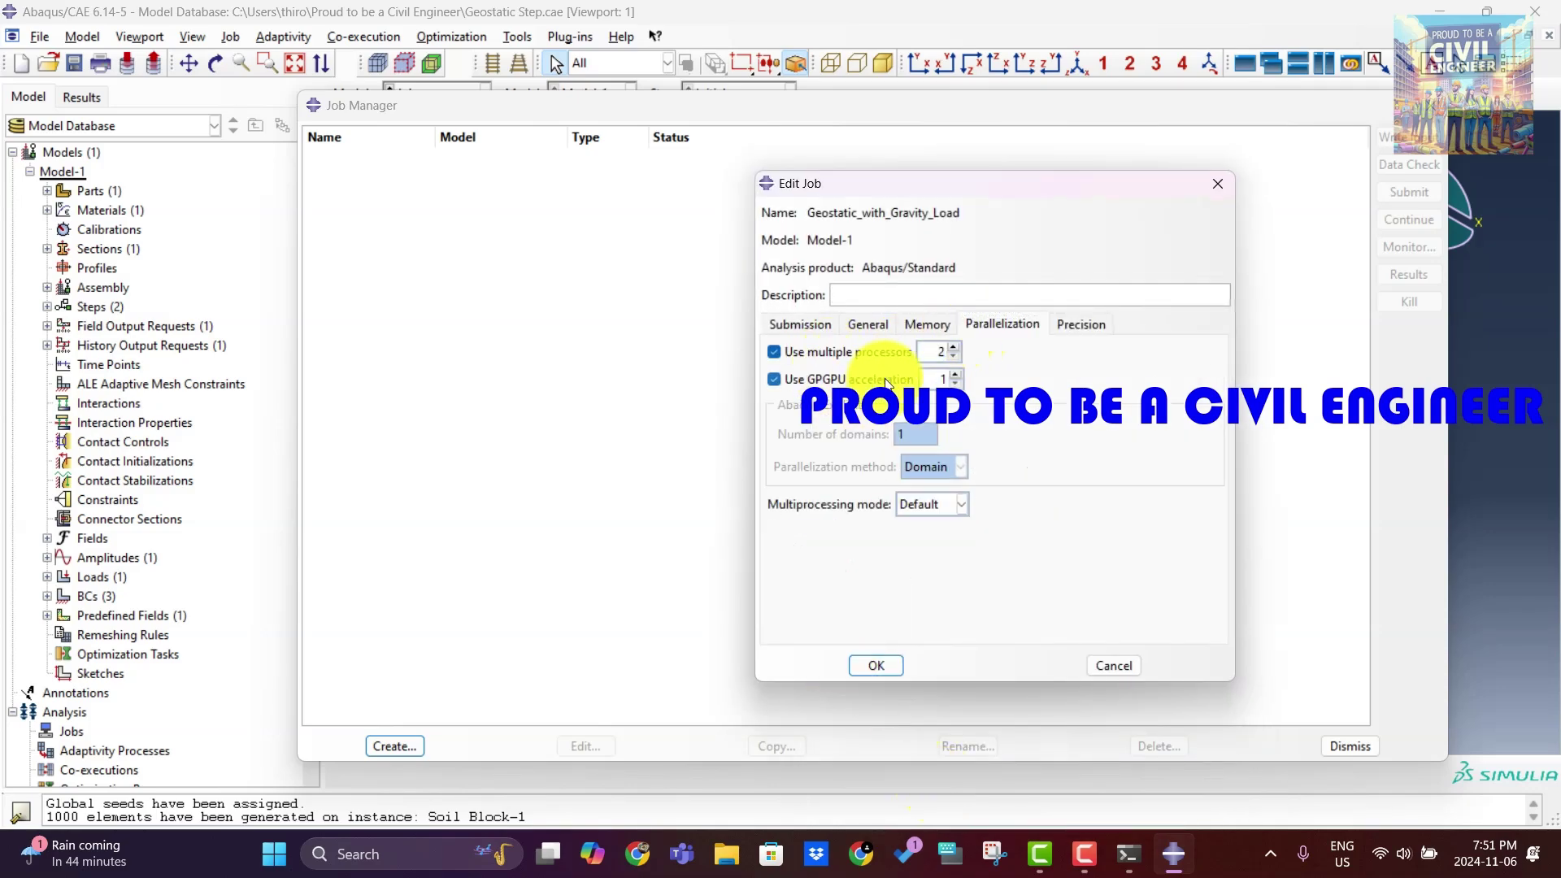
pyautogui.click(886, 379)
pyautogui.doubleClick(931, 350)
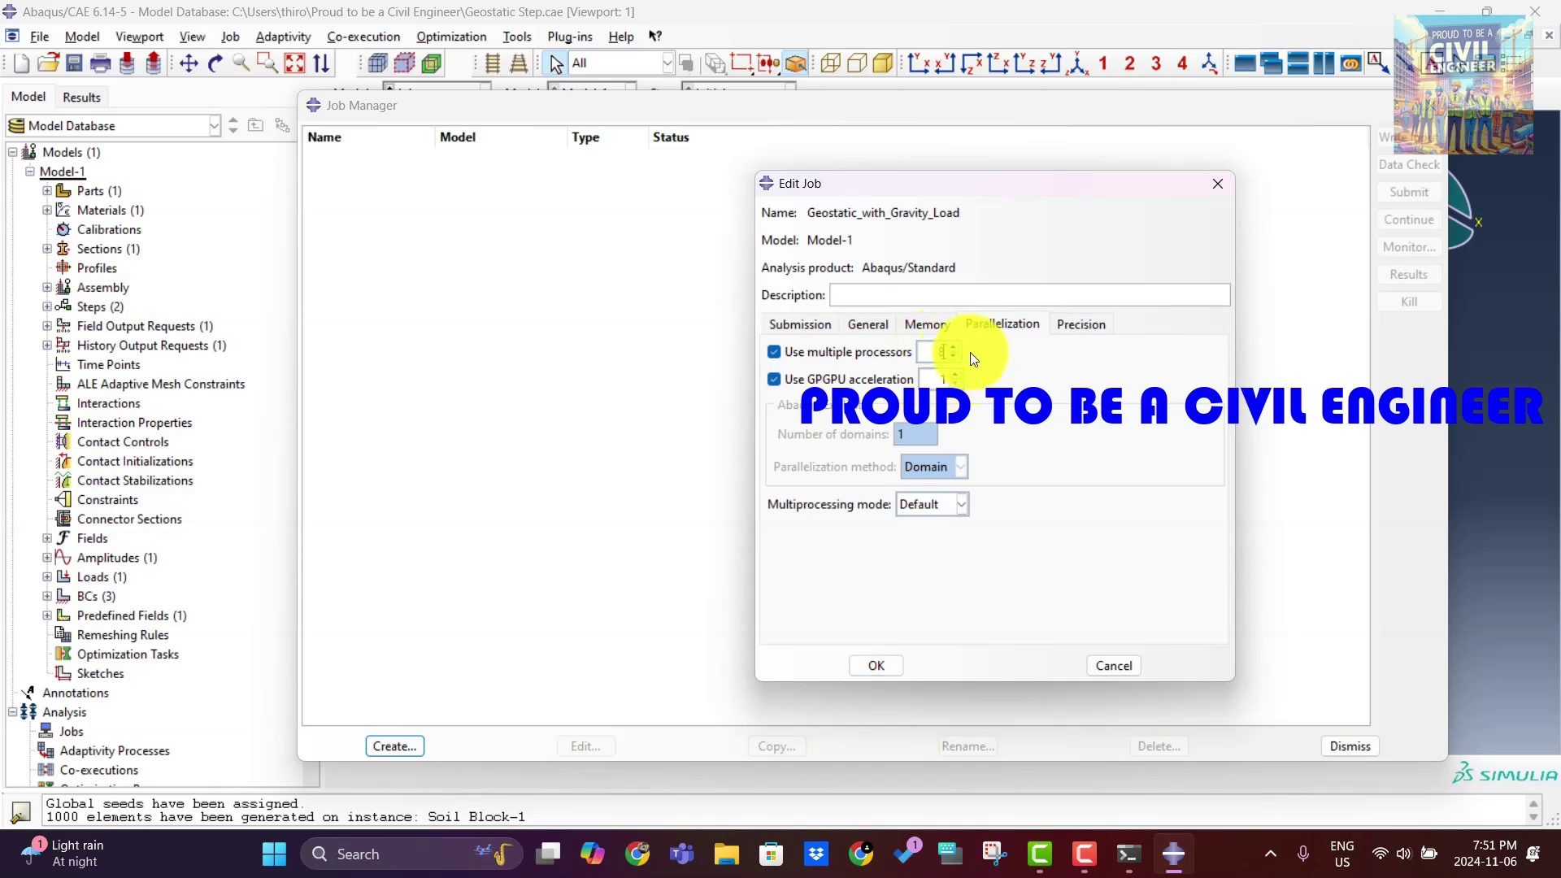
pyautogui.write('8')
pyautogui.doubleClick(943, 379)
pyautogui.write('8')
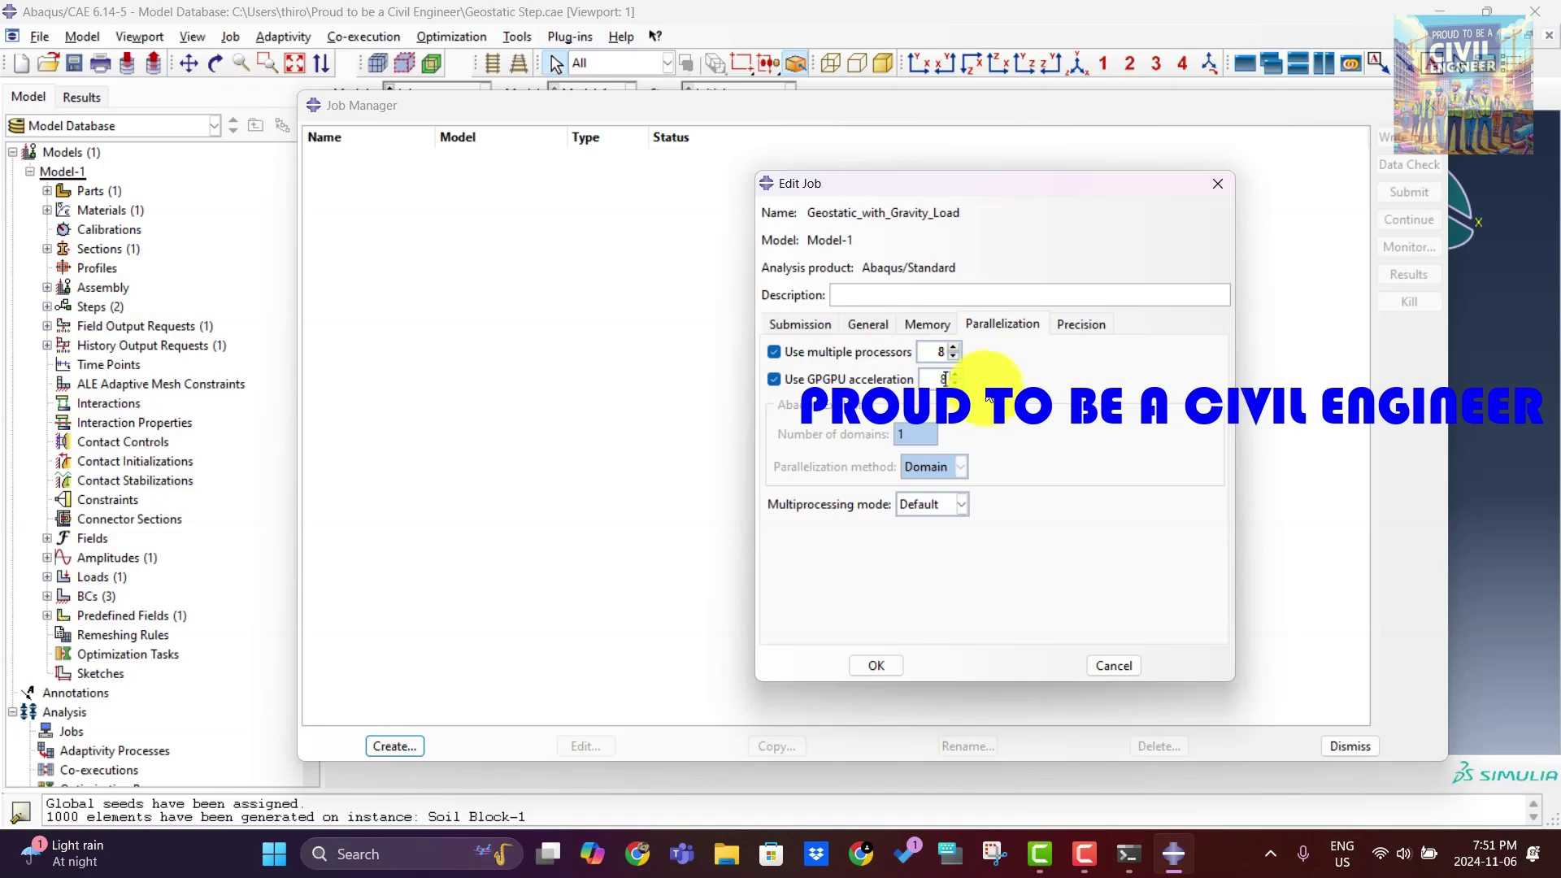
pyautogui.click(874, 665)
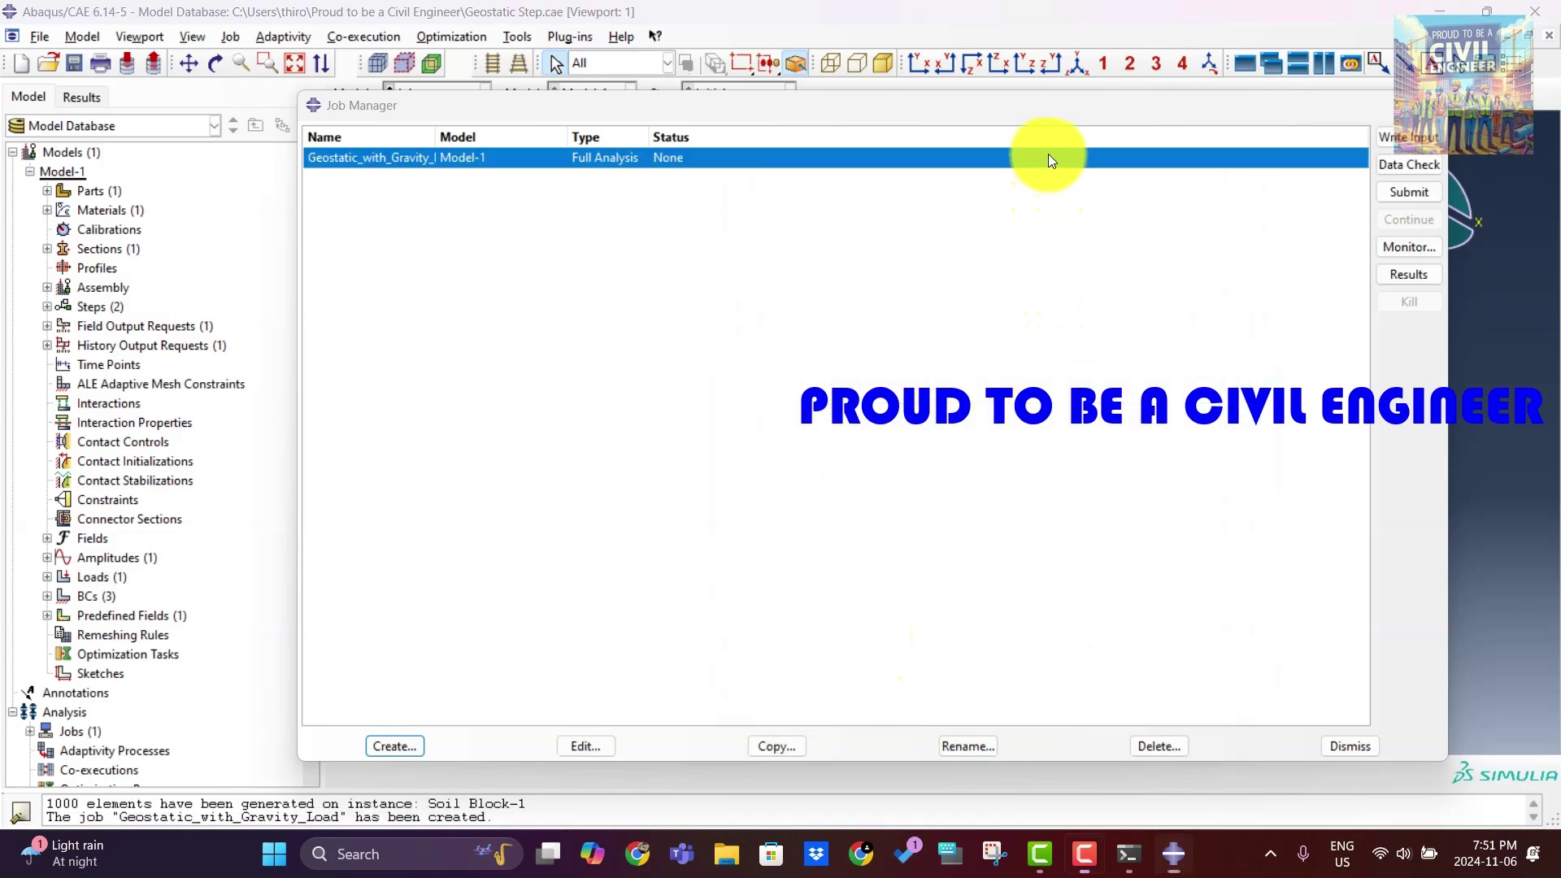
# Run a data check on the Geostatic_with_Gravity_Load job and review its status and log in the enlarged job monitor.
pyautogui.click(1404, 163)
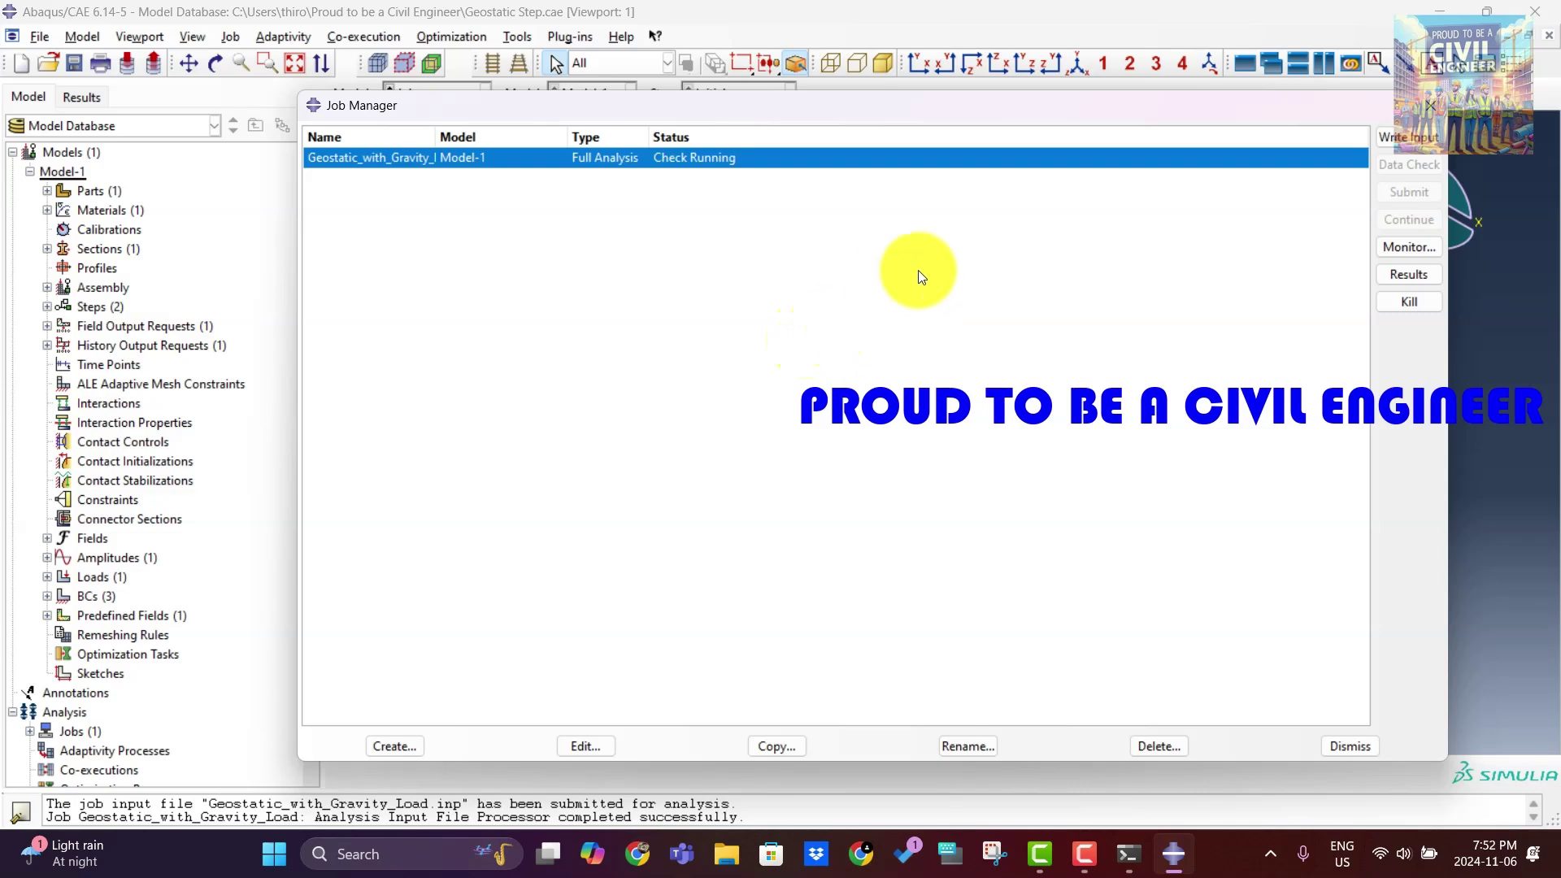
pyautogui.click(1385, 247)
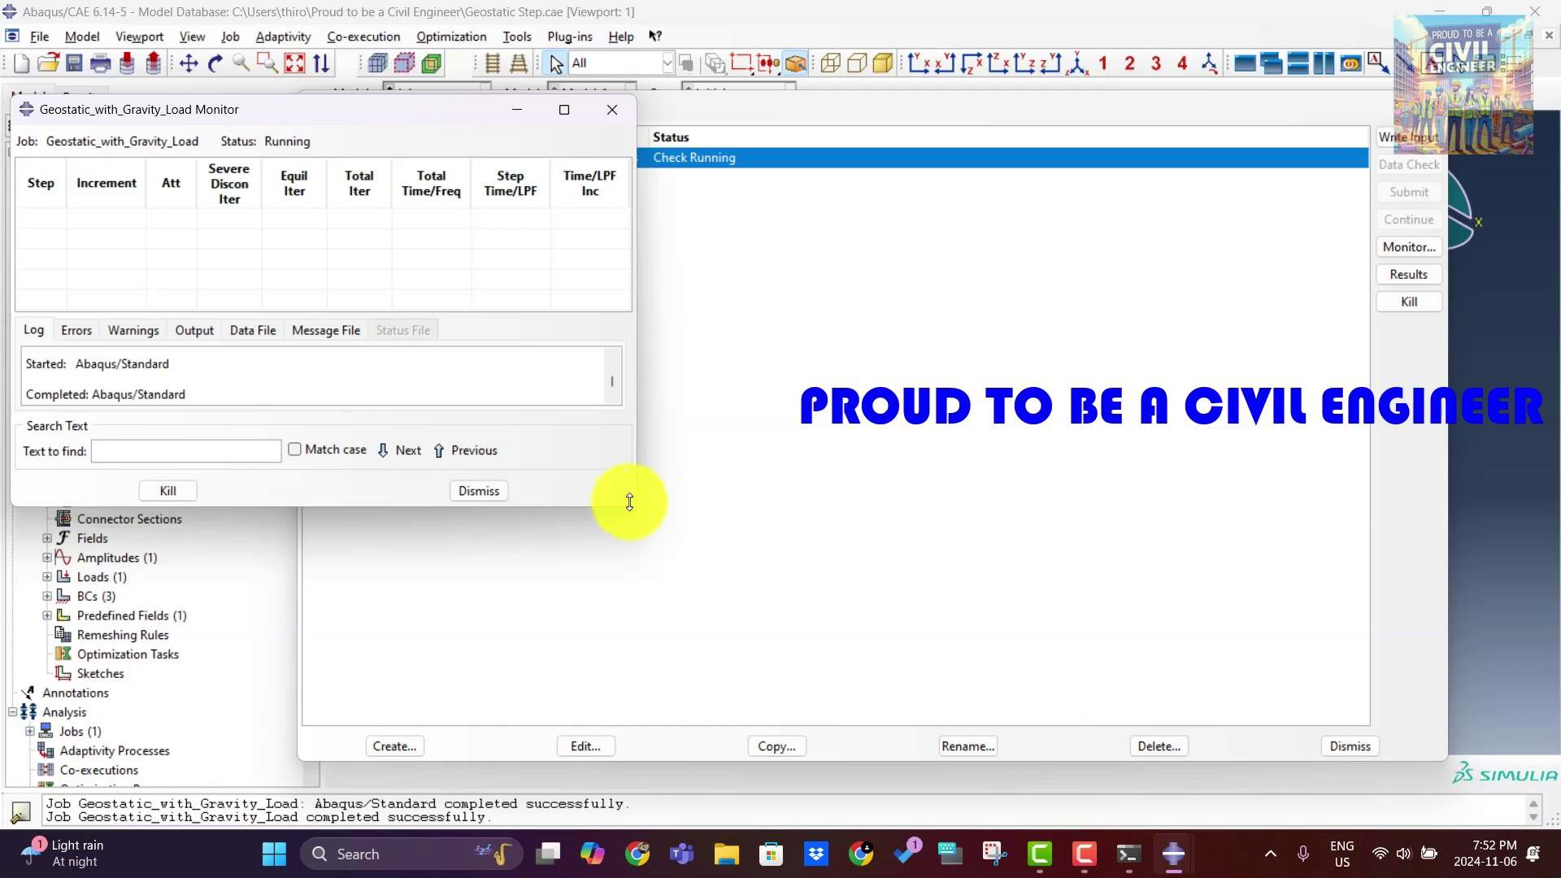
pyautogui.click(569, 111)
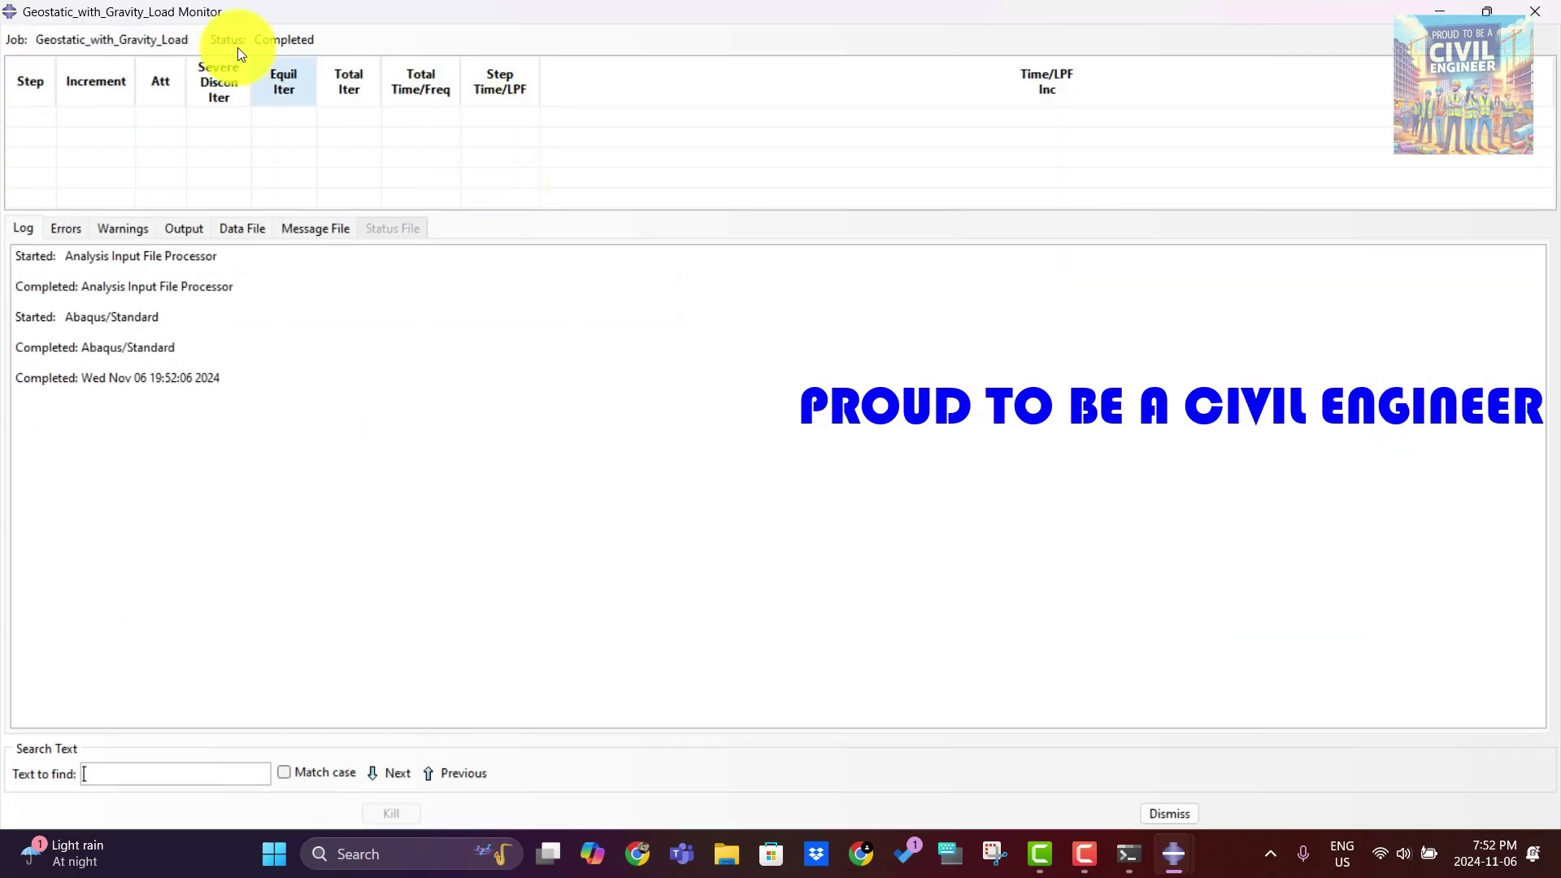
pyautogui.click(1532, 13)
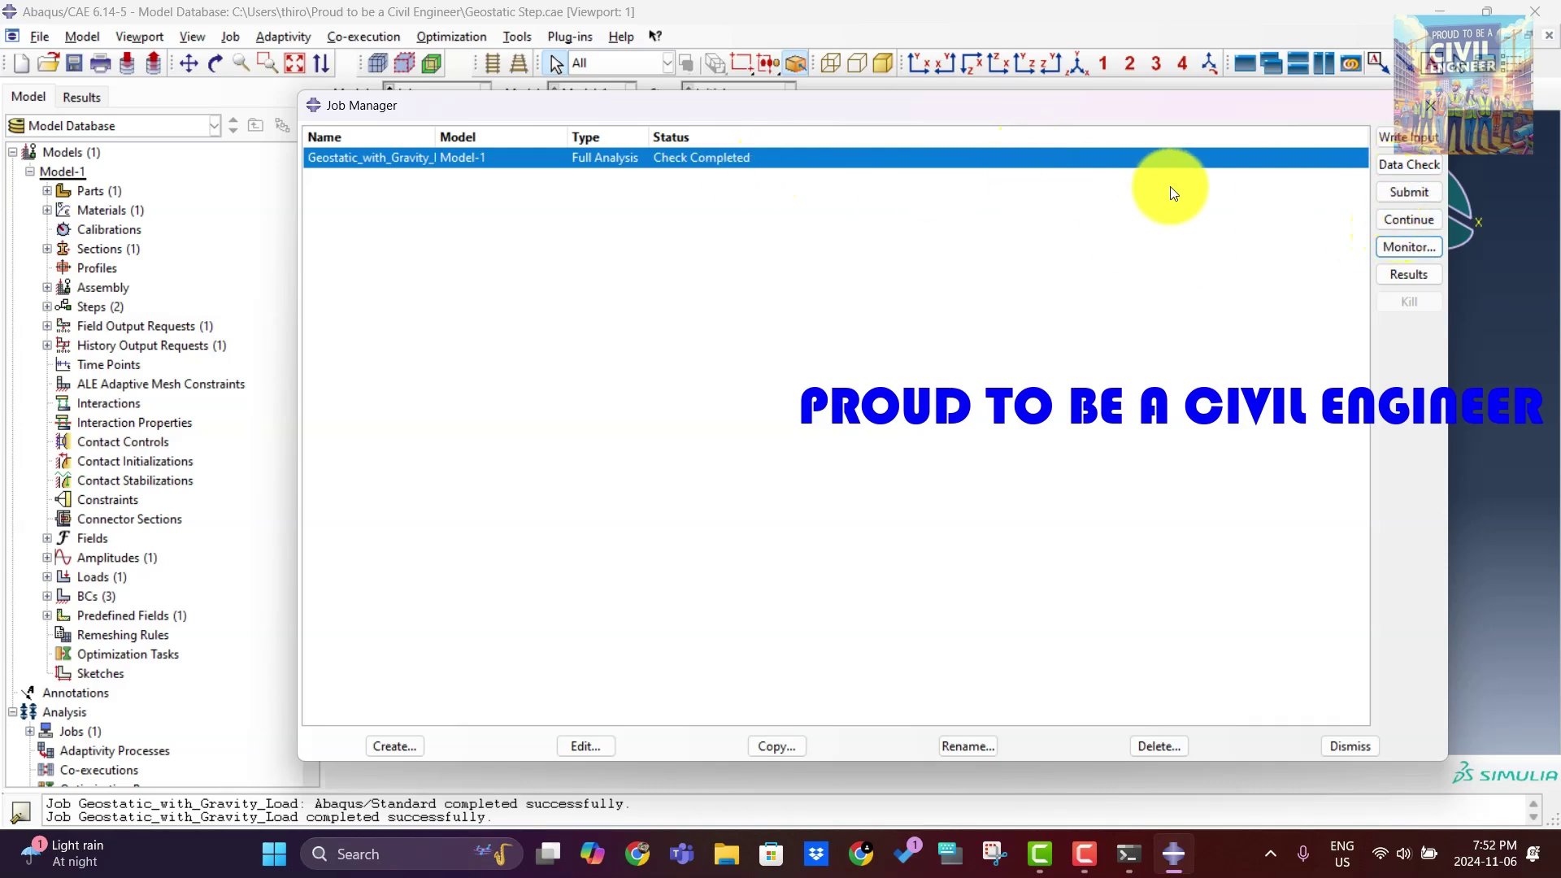
# Run the full analysis of the job, overwriting its existing files, and open the results after monitoring it to completion.
pyautogui.click(1411, 185)
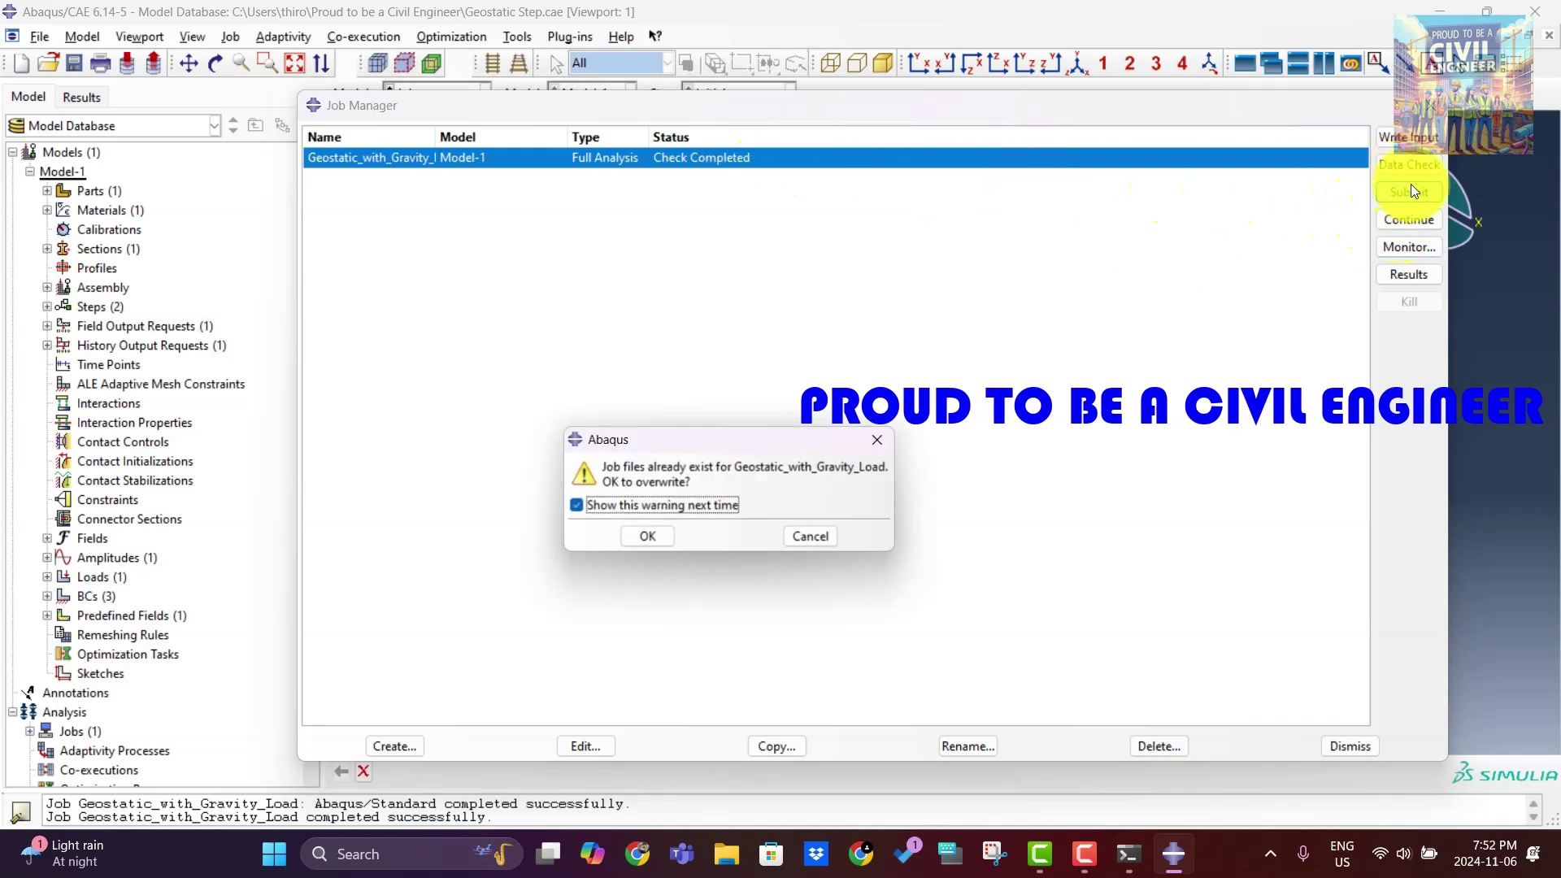
pyautogui.click(642, 539)
pyautogui.click(1393, 246)
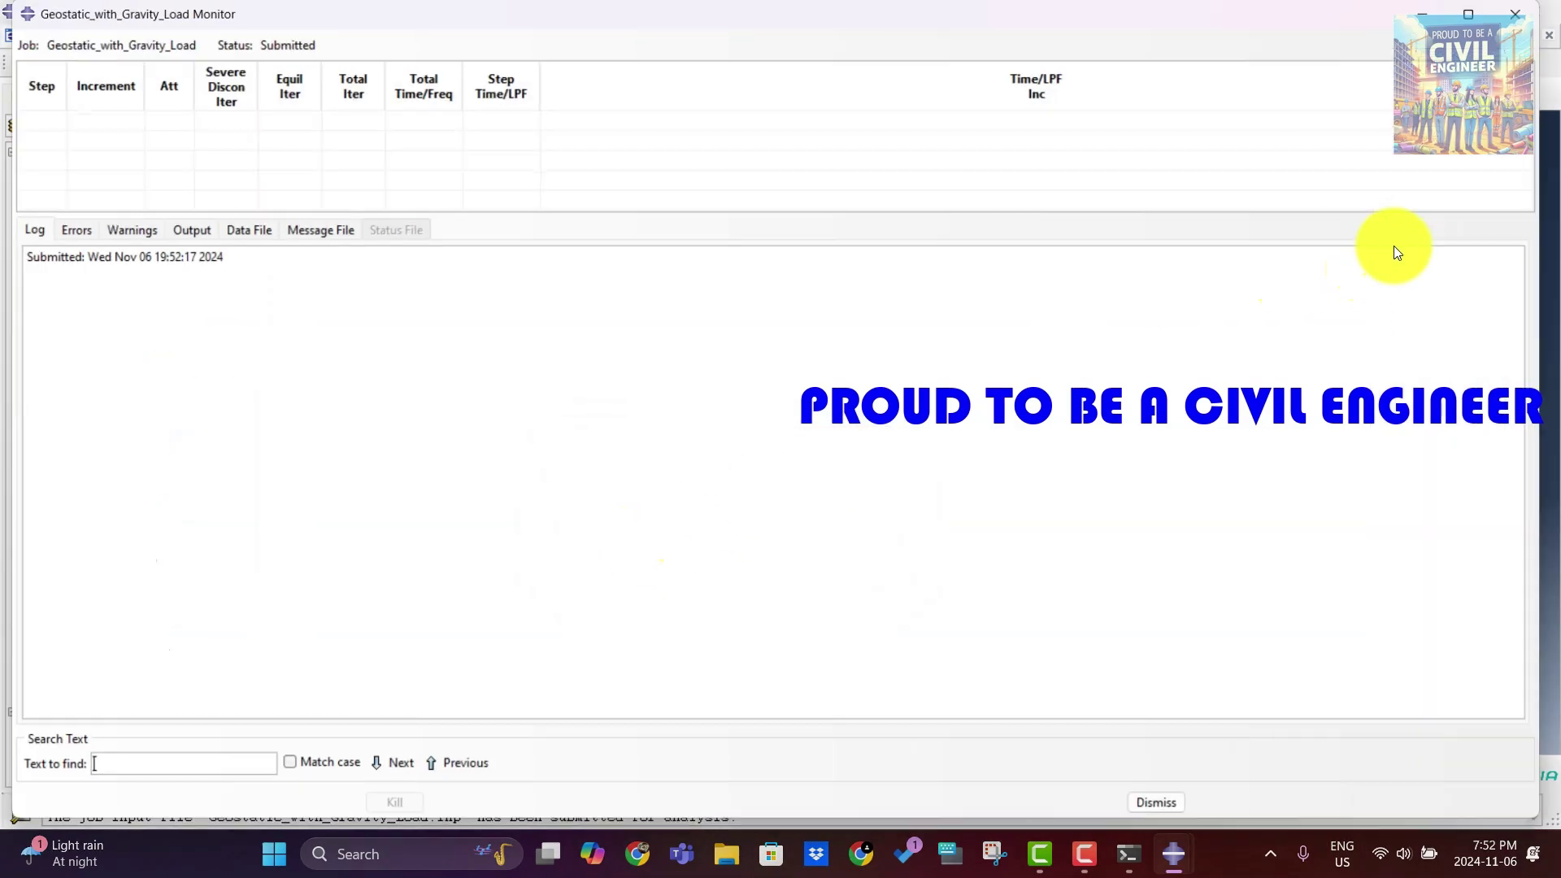
pyautogui.moveTo(742, 210); pyautogui.dragTo(748, 352)
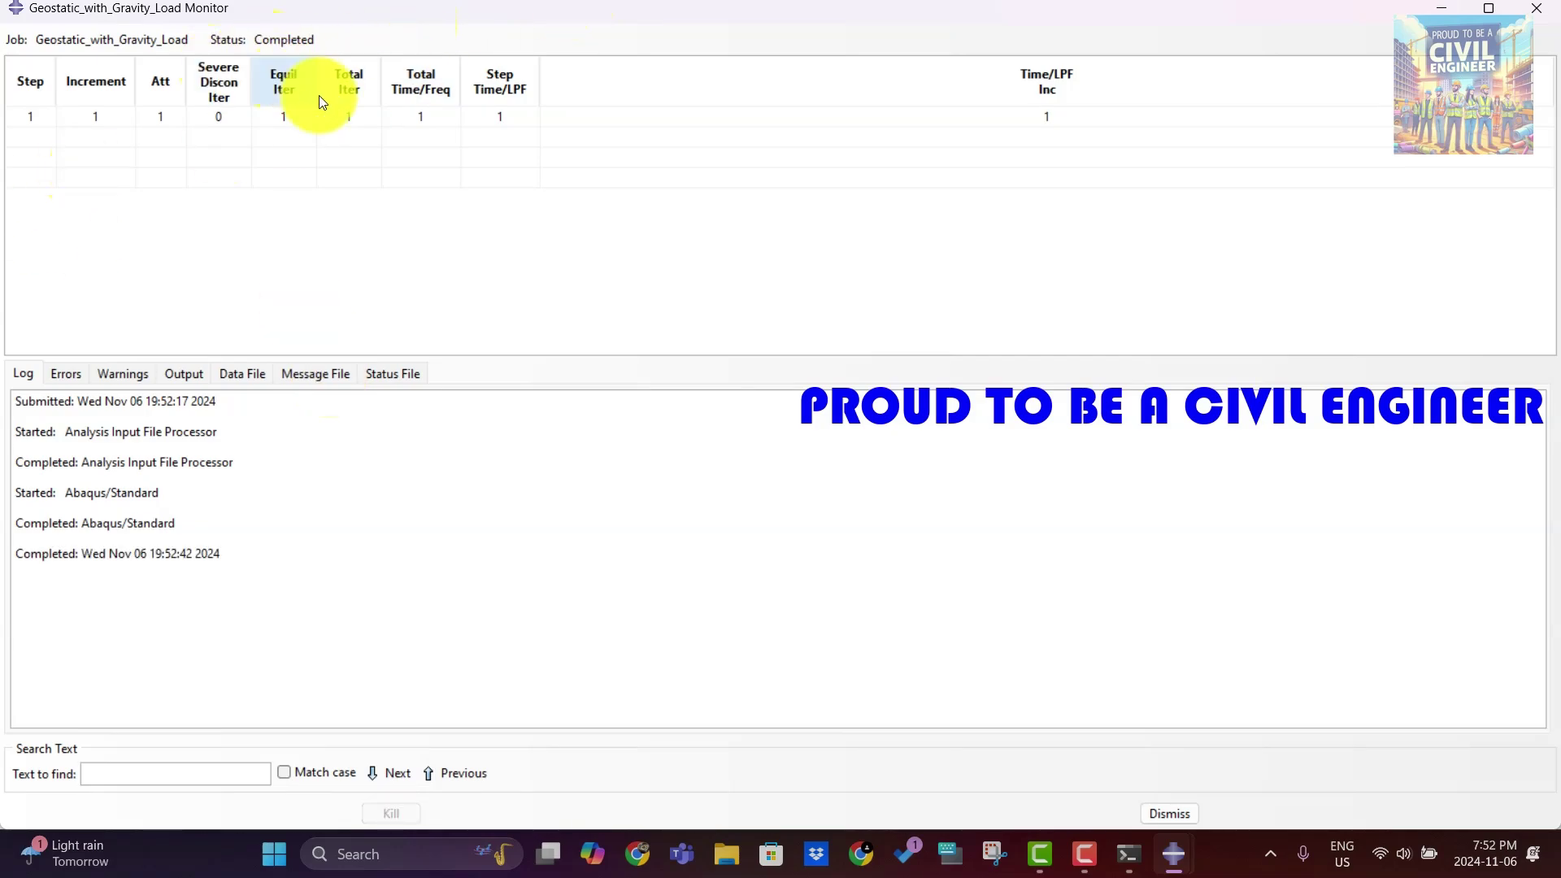
pyautogui.click(1547, 13)
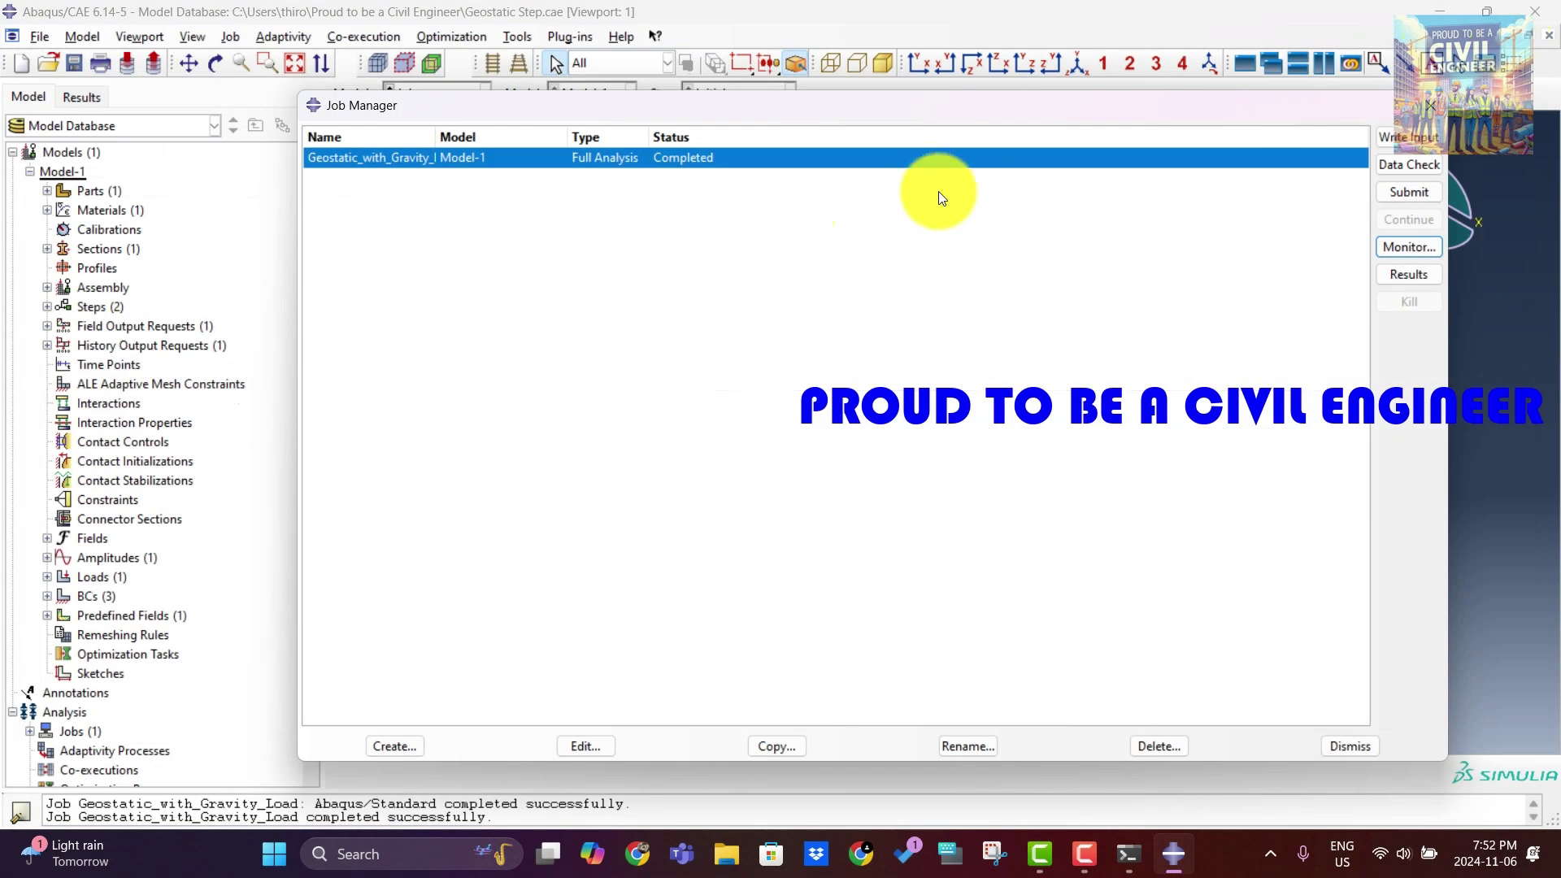
pyautogui.click(1408, 277)
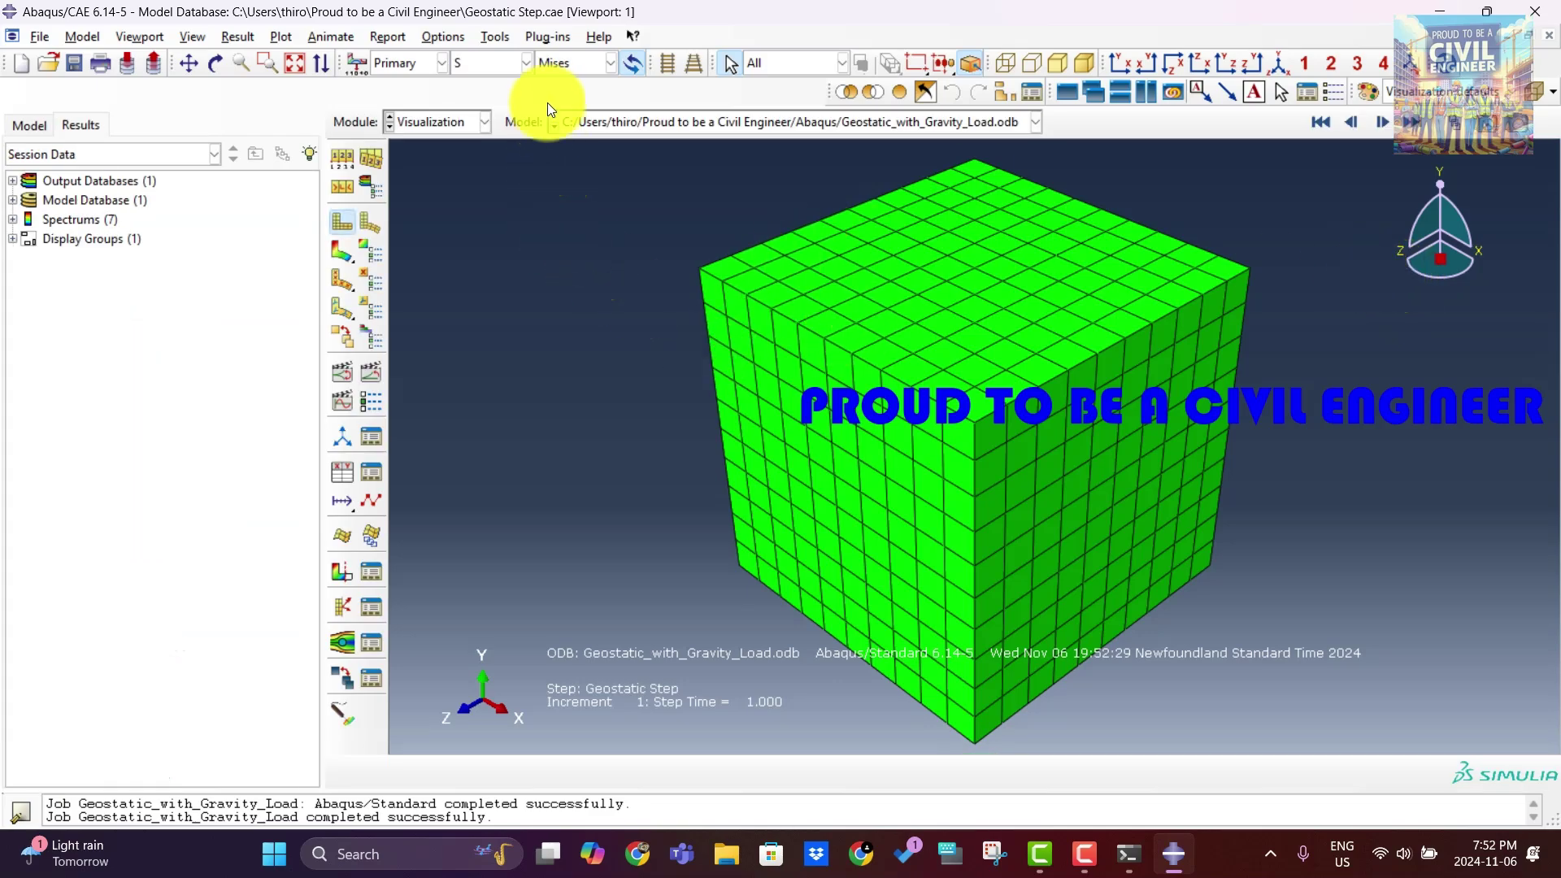
# Plot the displacement contours on the block, viewing the magnitude and the U1, U2 and U3 components in turn.
pyautogui.click(527, 63)
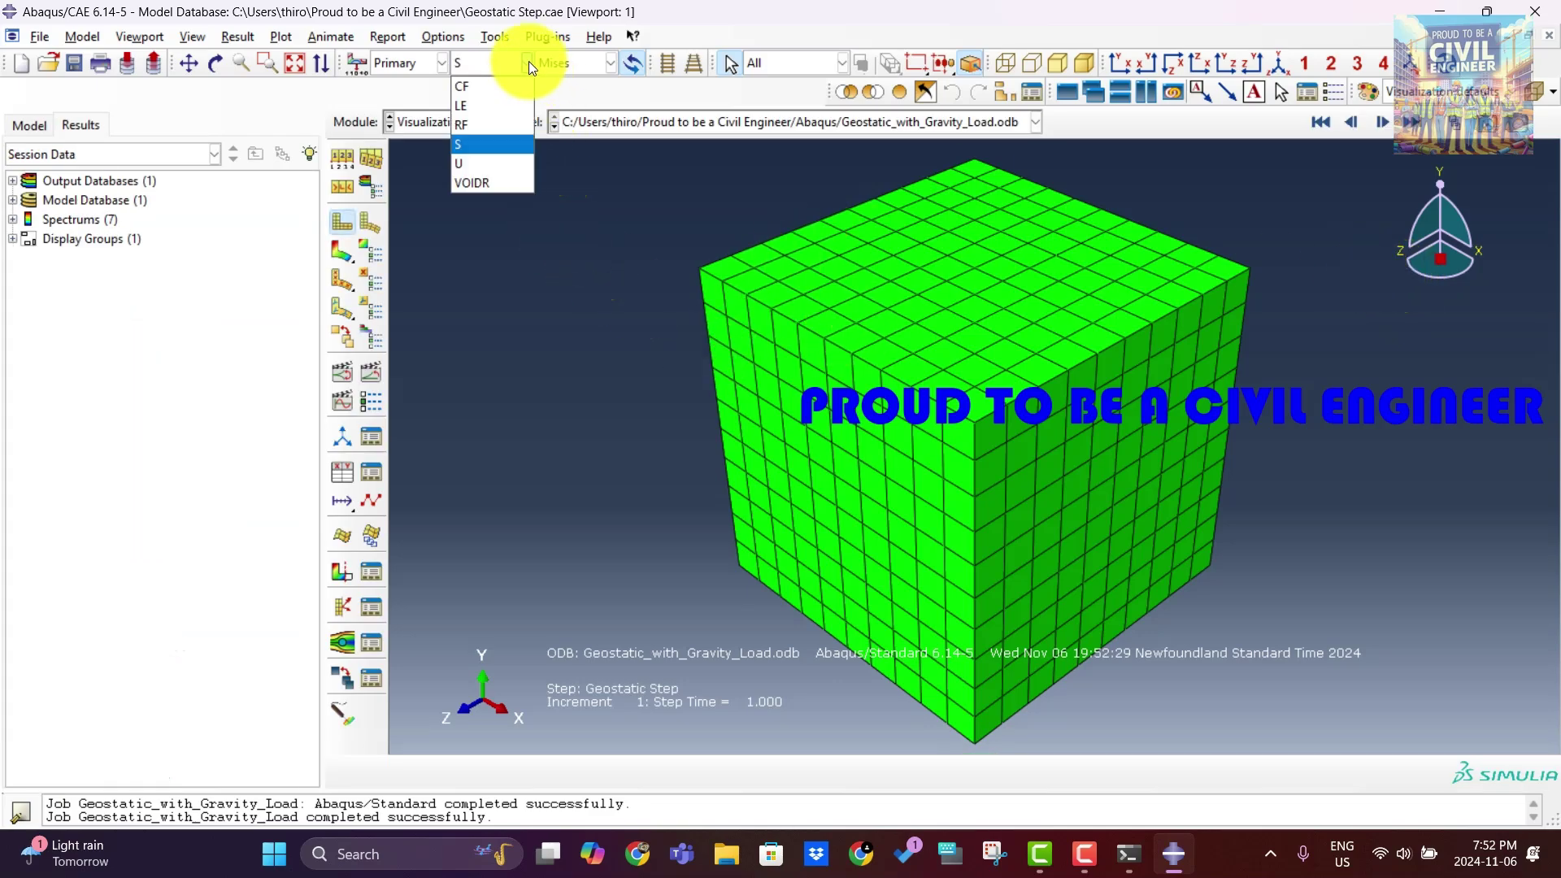
pyautogui.click(476, 165)
pyautogui.click(608, 63)
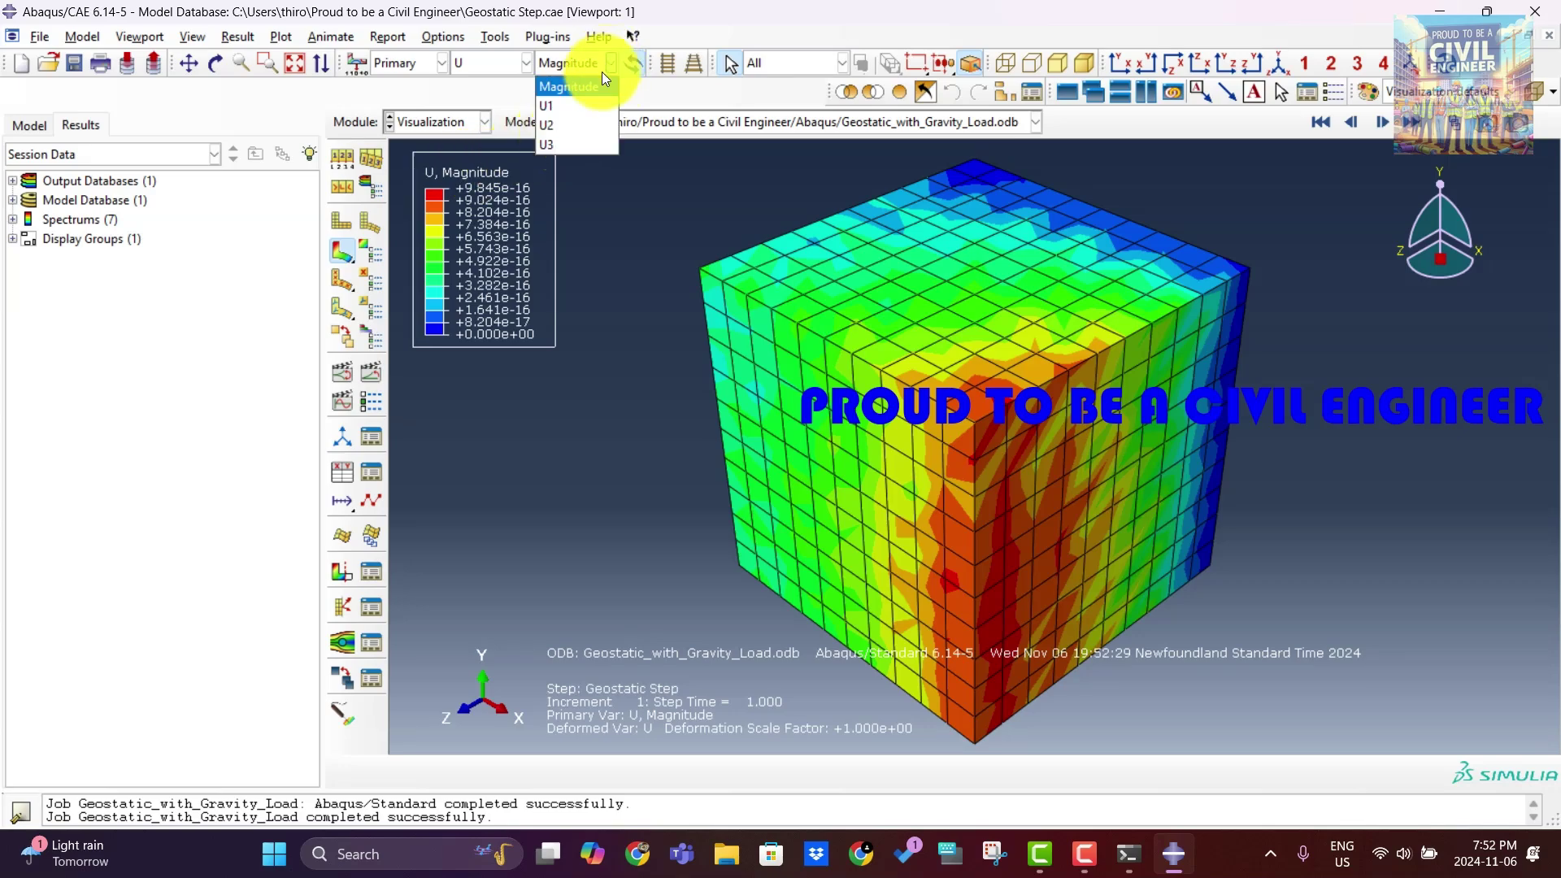
pyautogui.click(592, 100)
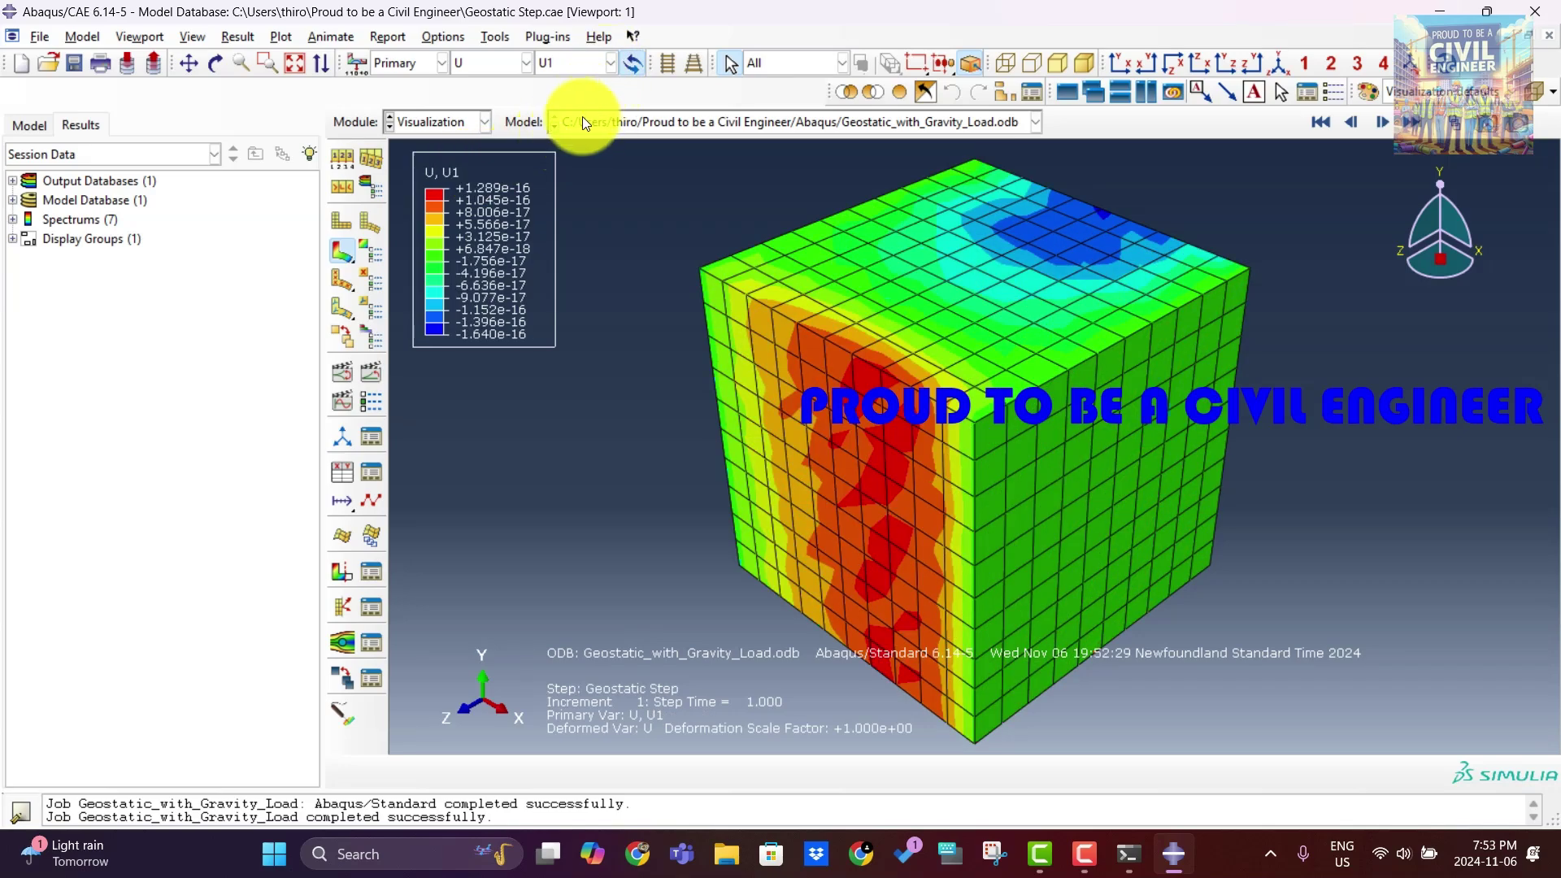
pyautogui.click(610, 63)
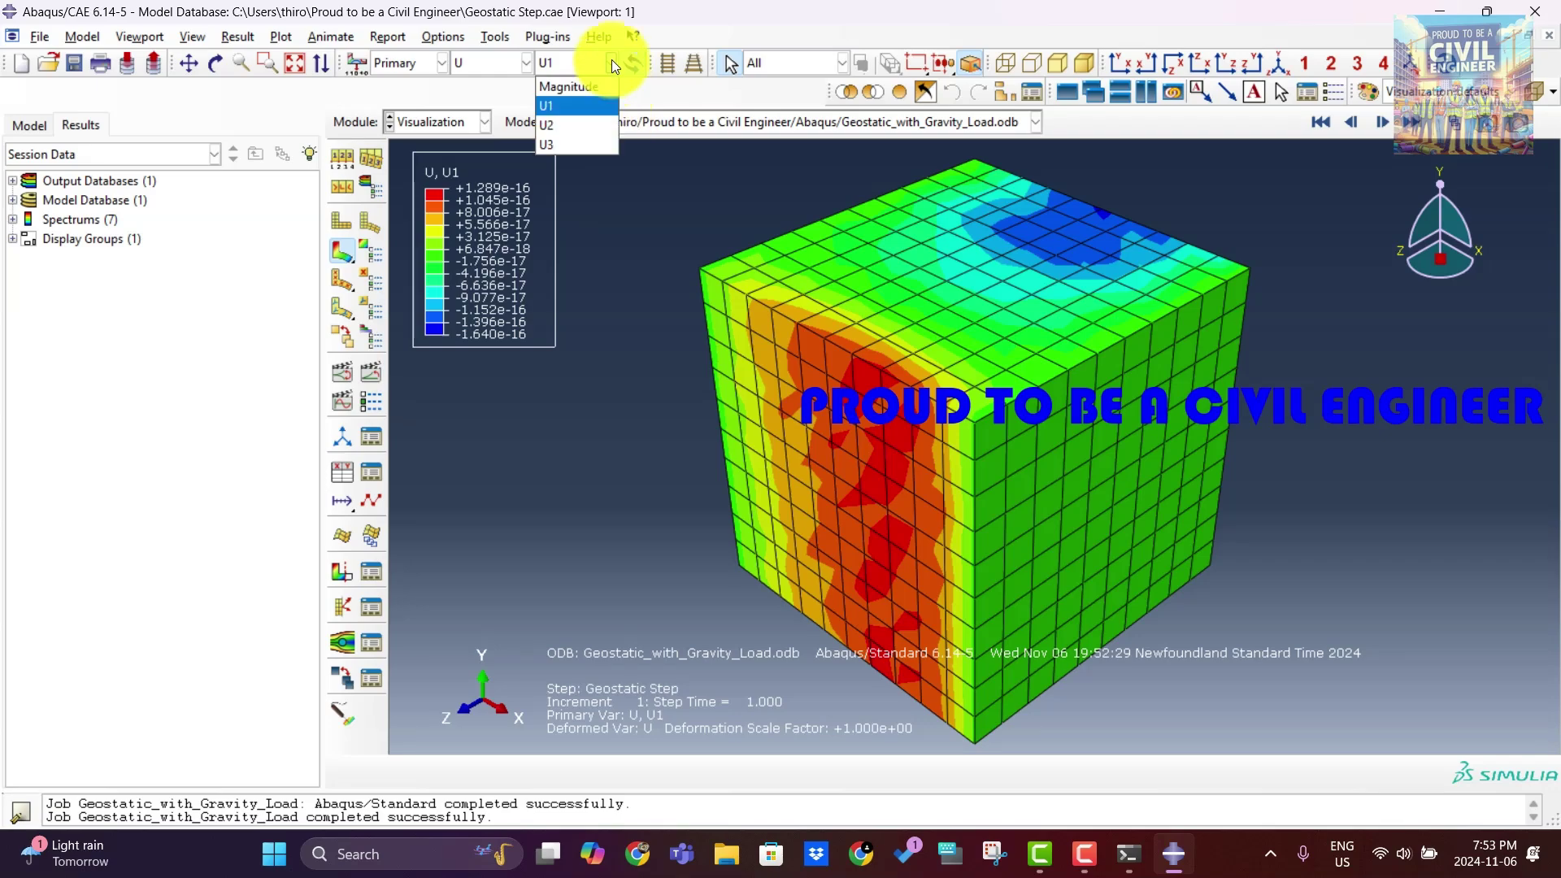
pyautogui.click(590, 126)
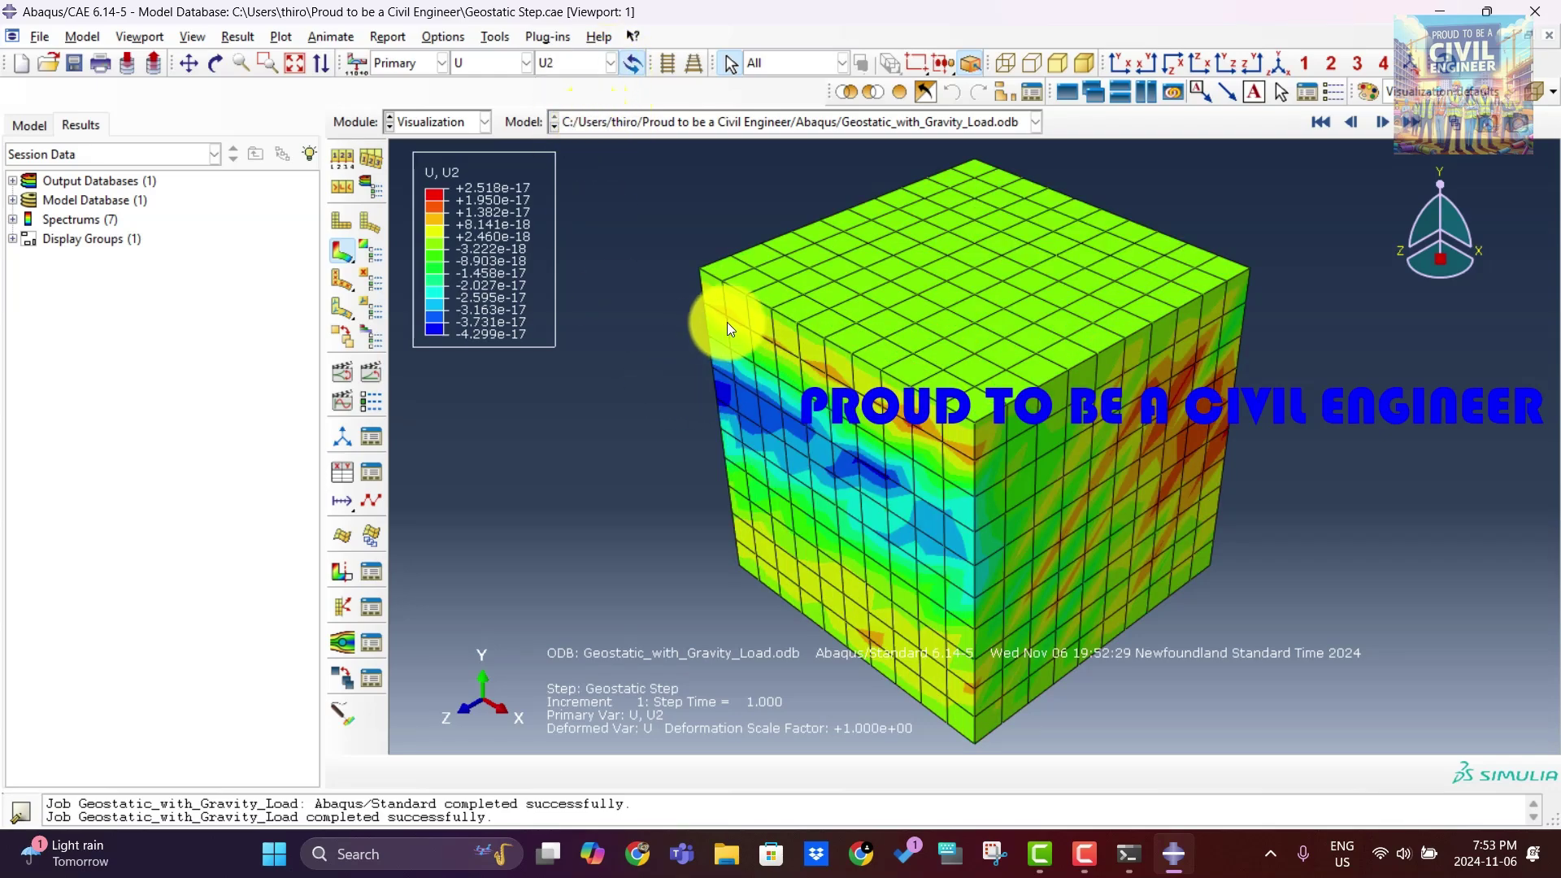
pyautogui.click(611, 63)
pyautogui.click(580, 145)
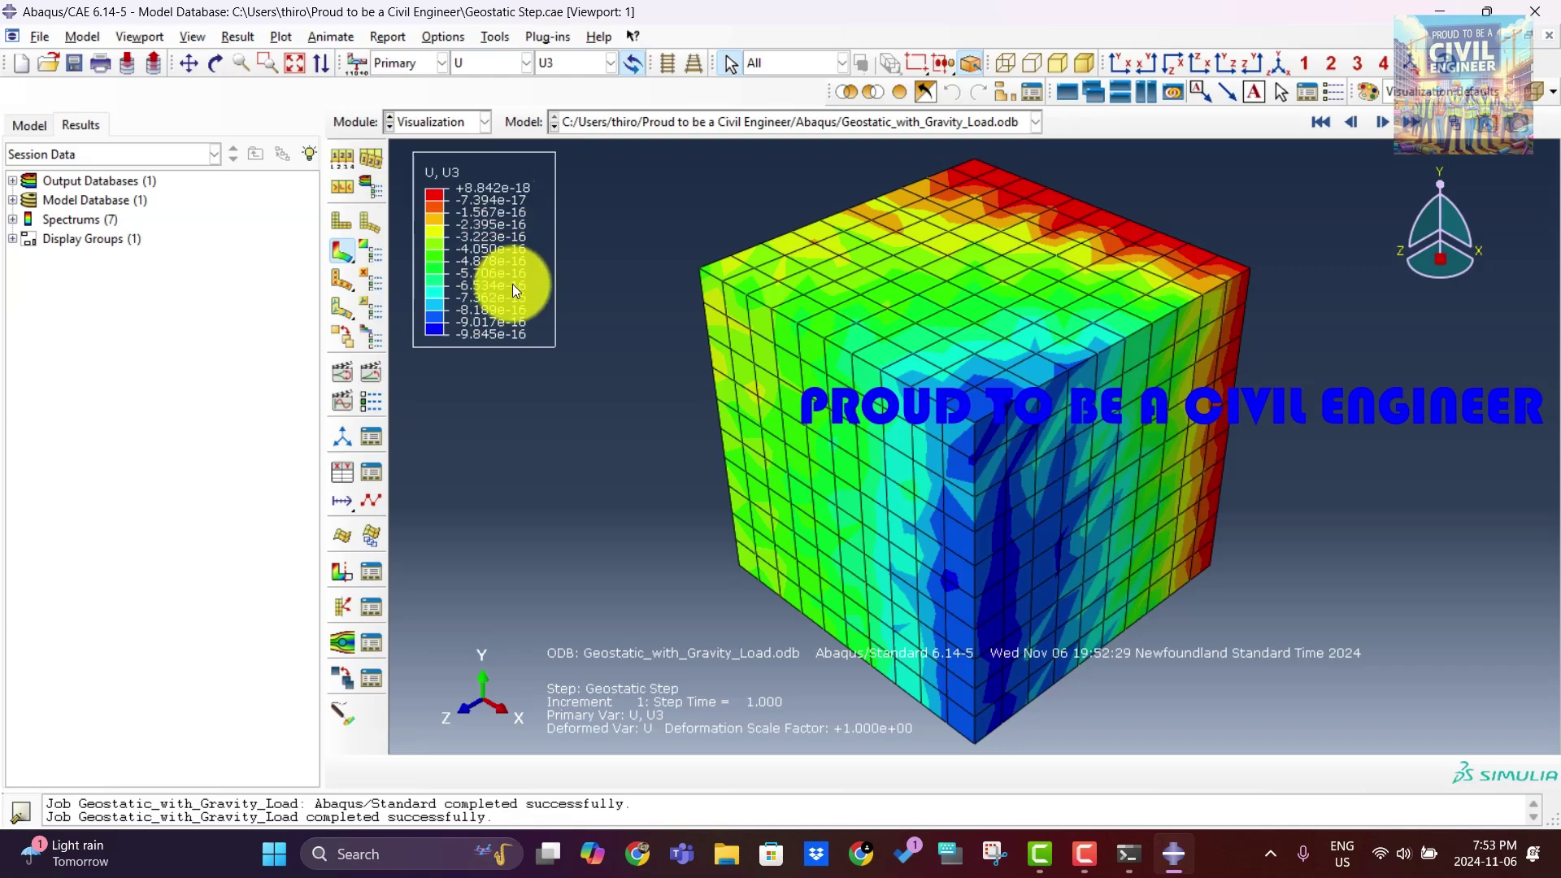
# Switch the contour plot to stress S and view the S33 component on the block.
pyautogui.click(529, 65)
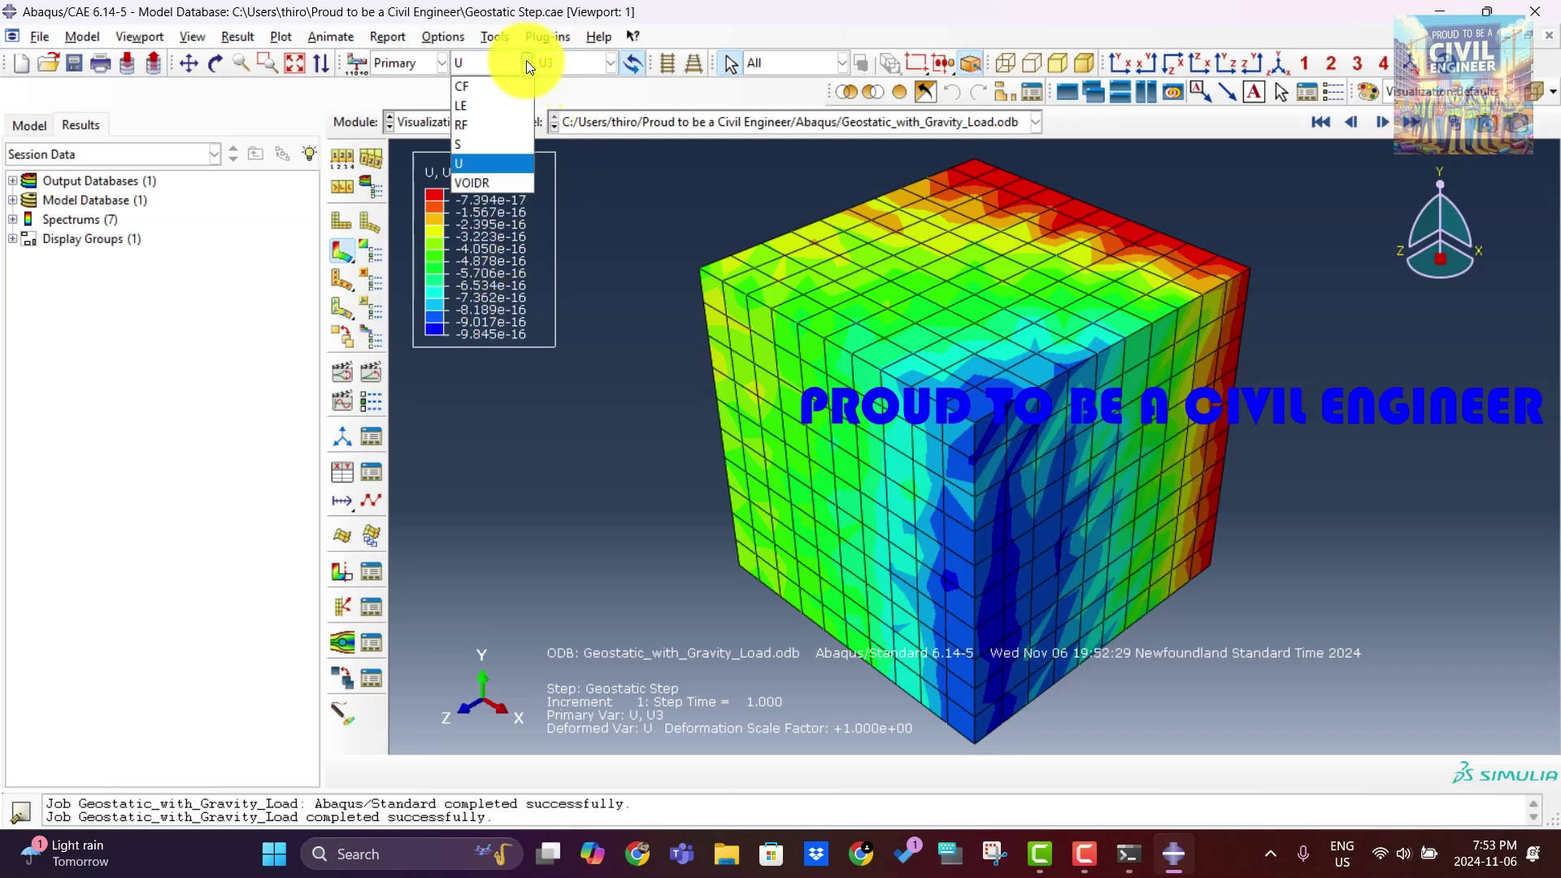
pyautogui.click(484, 135)
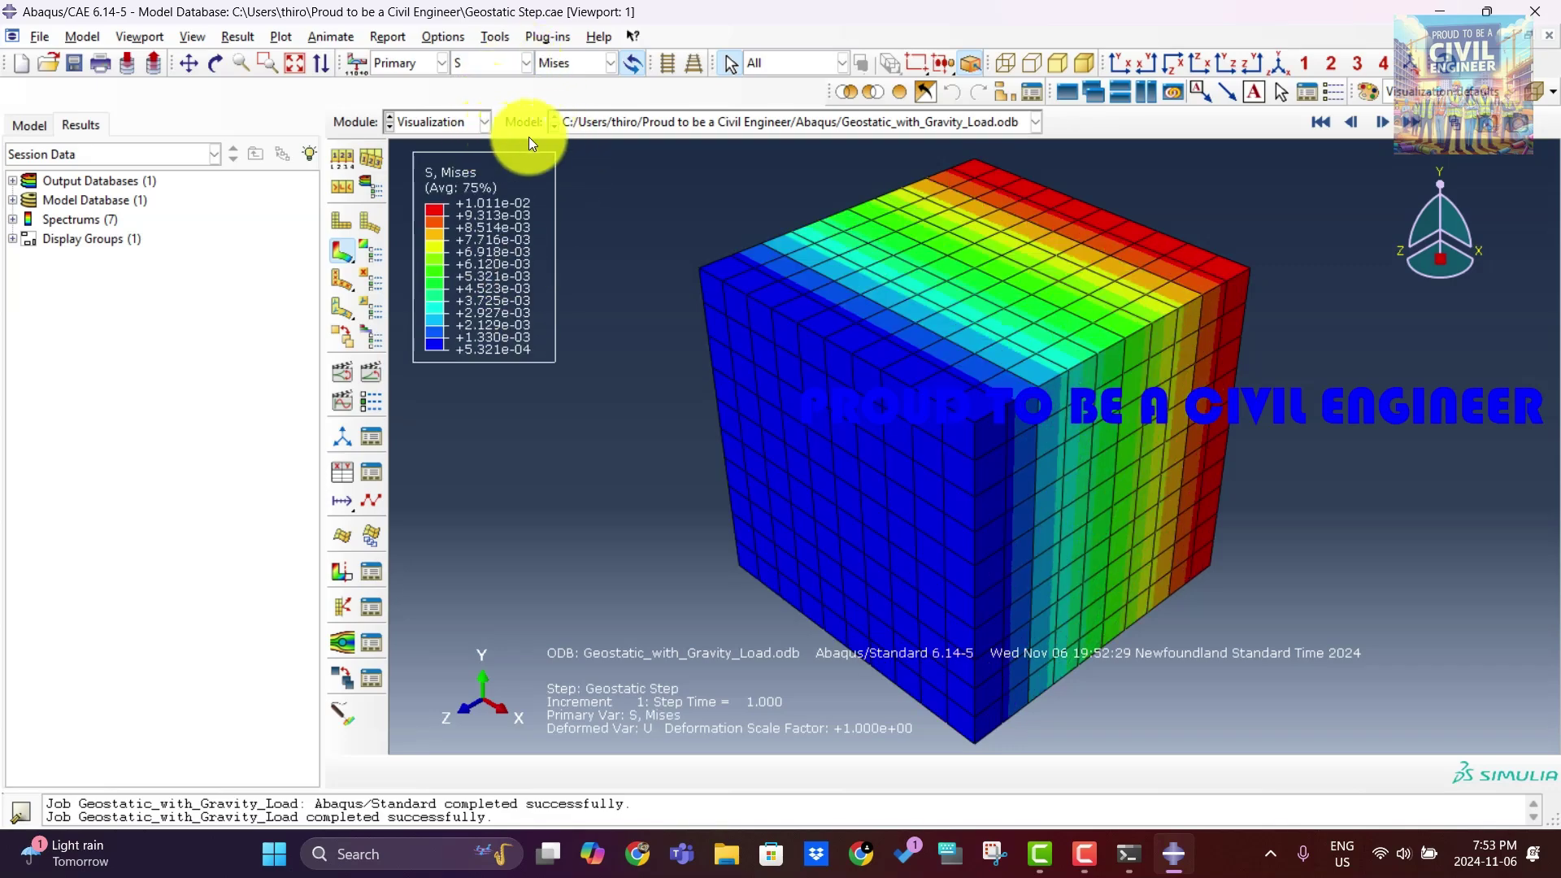
pyautogui.click(613, 62)
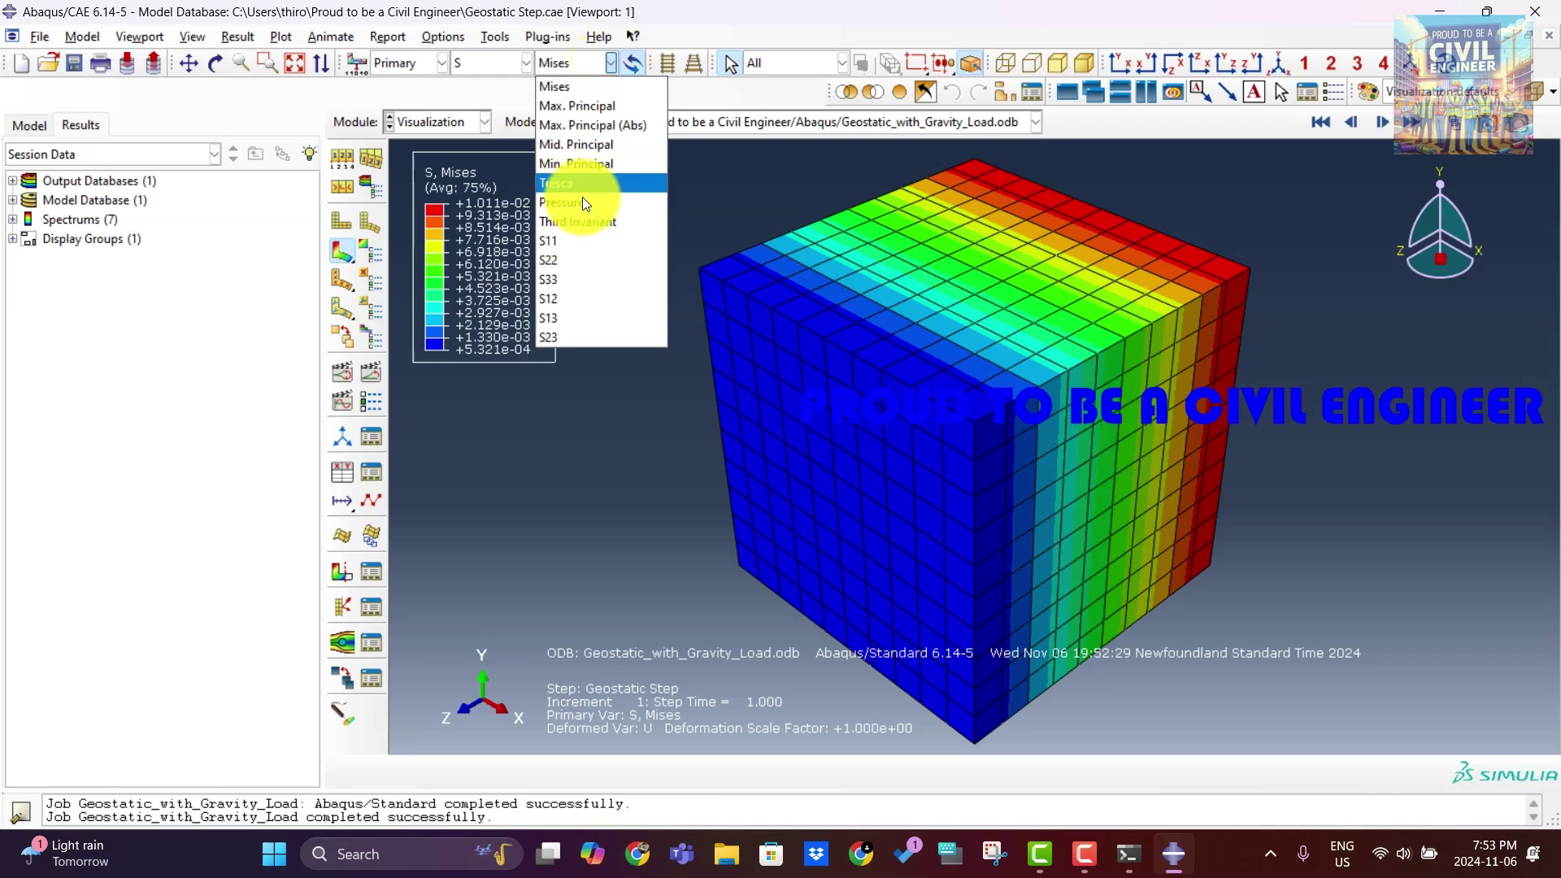
pyautogui.click(573, 280)
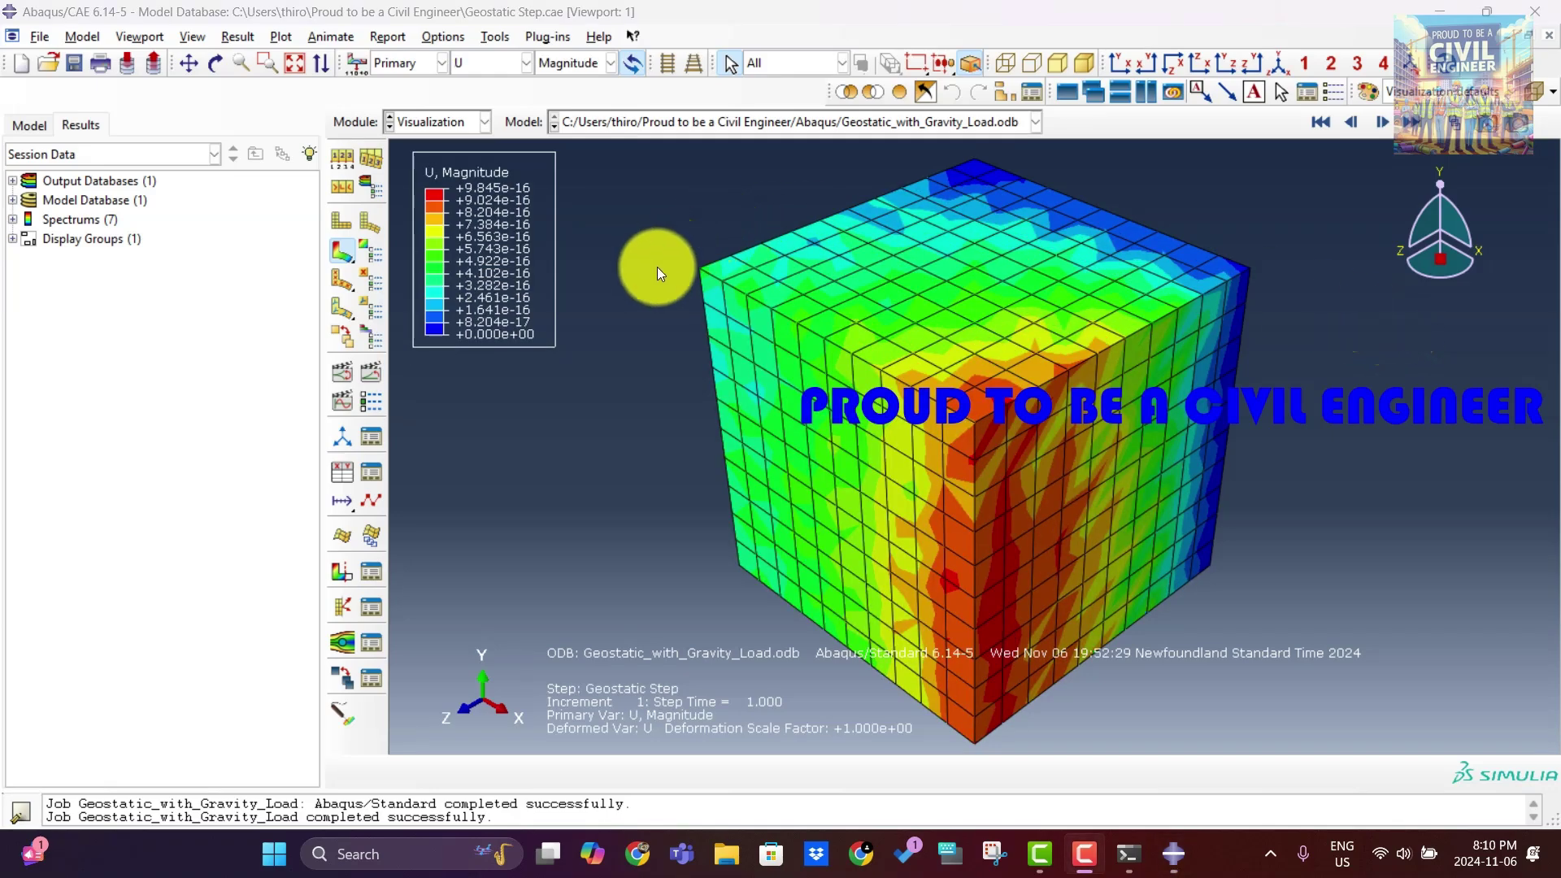
# Review the displacement components again by switching the contour plot from magnitude to U1, U2 and U3.
pyautogui.click(610, 64)
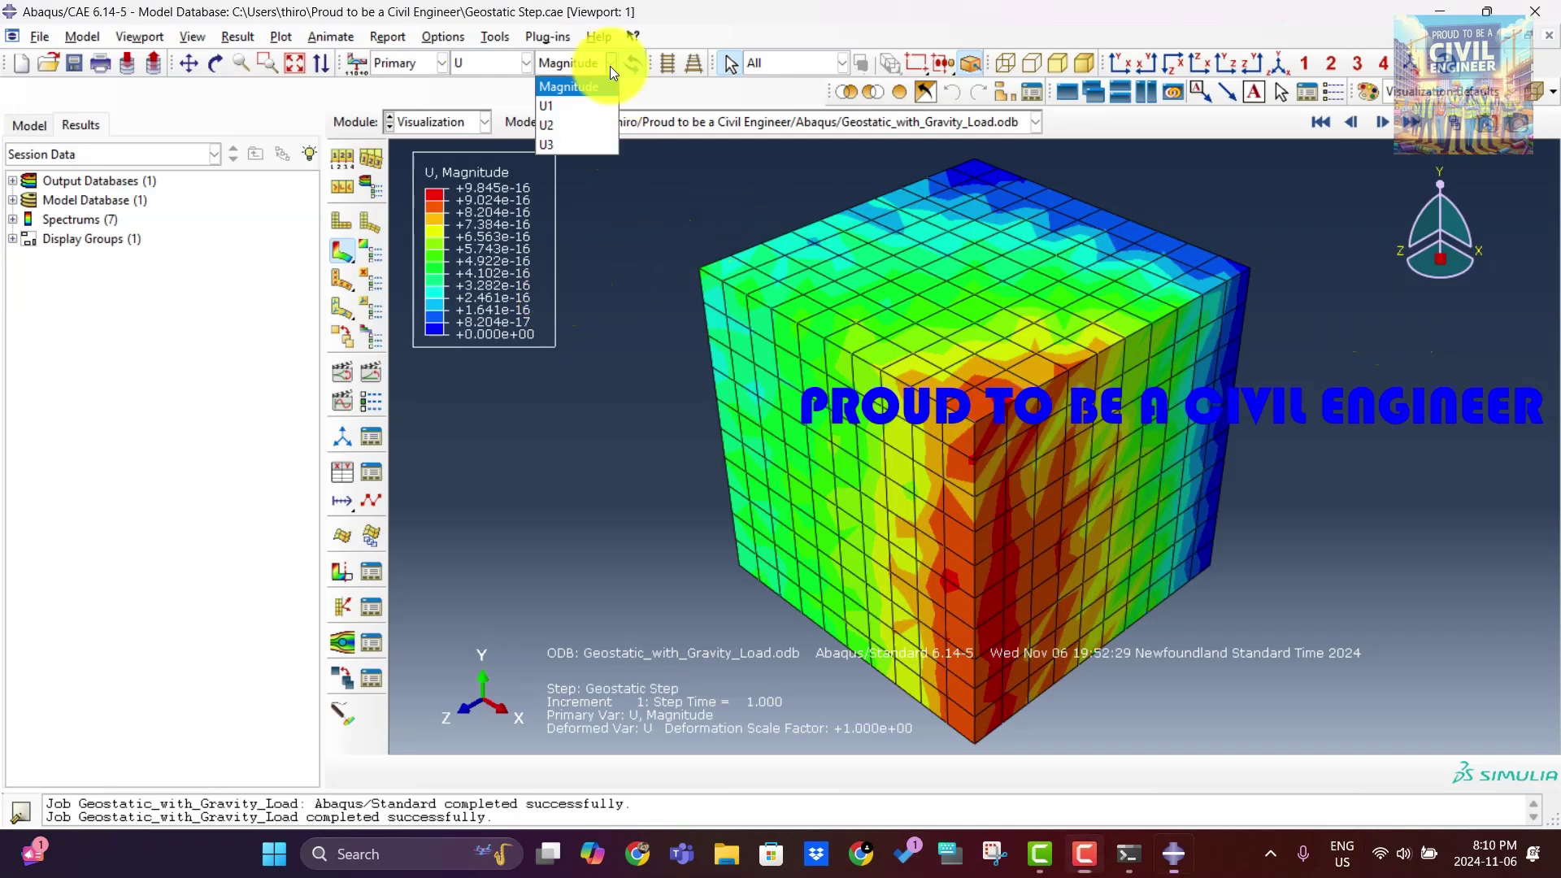
pyautogui.click(582, 109)
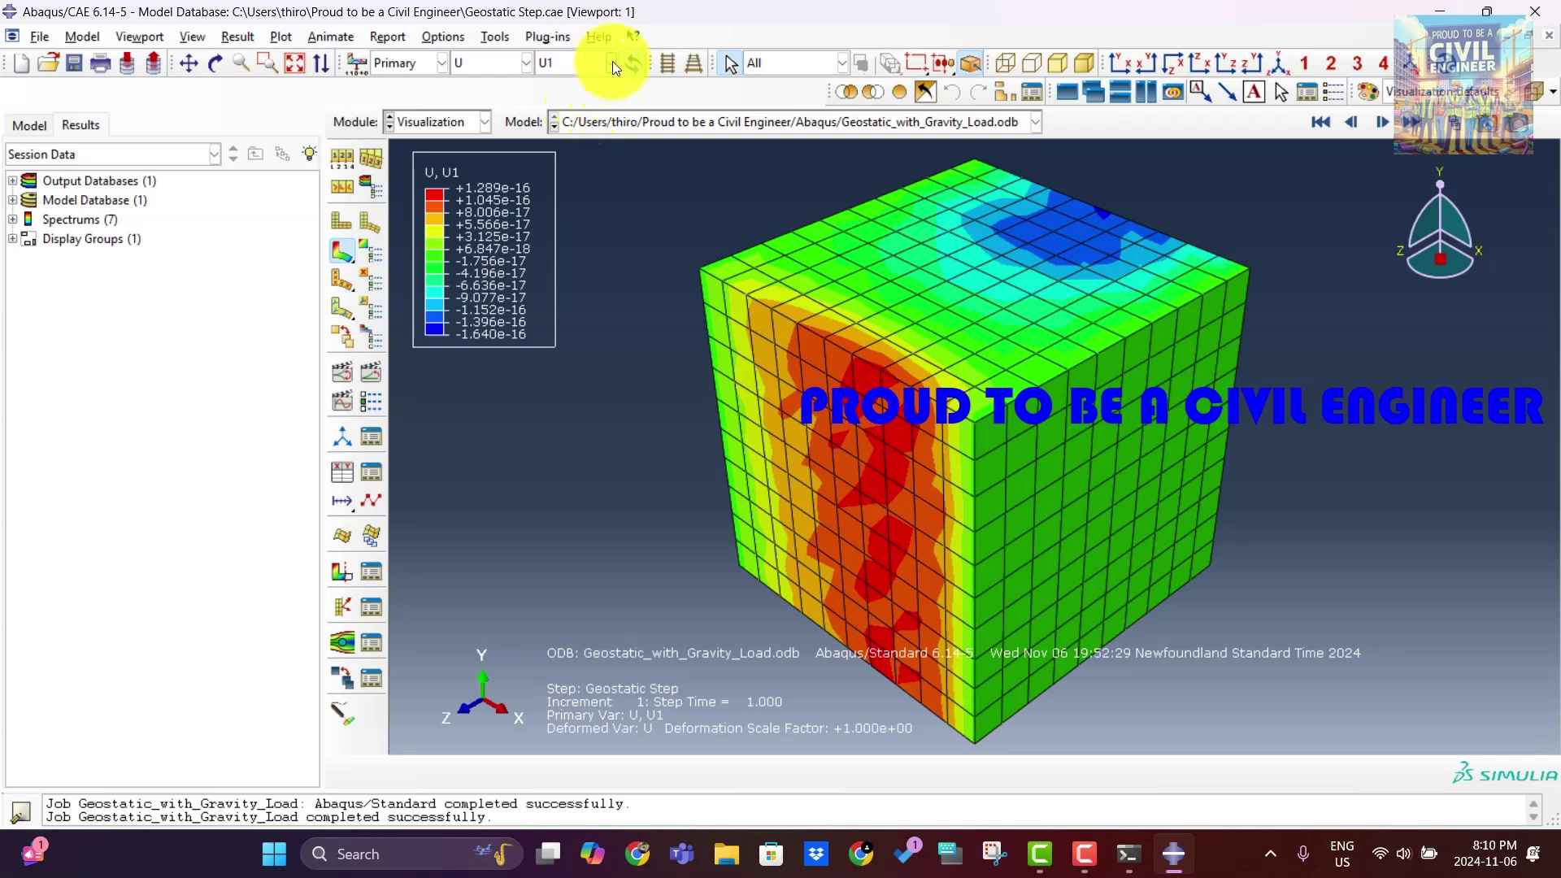
pyautogui.click(613, 61)
pyautogui.click(602, 120)
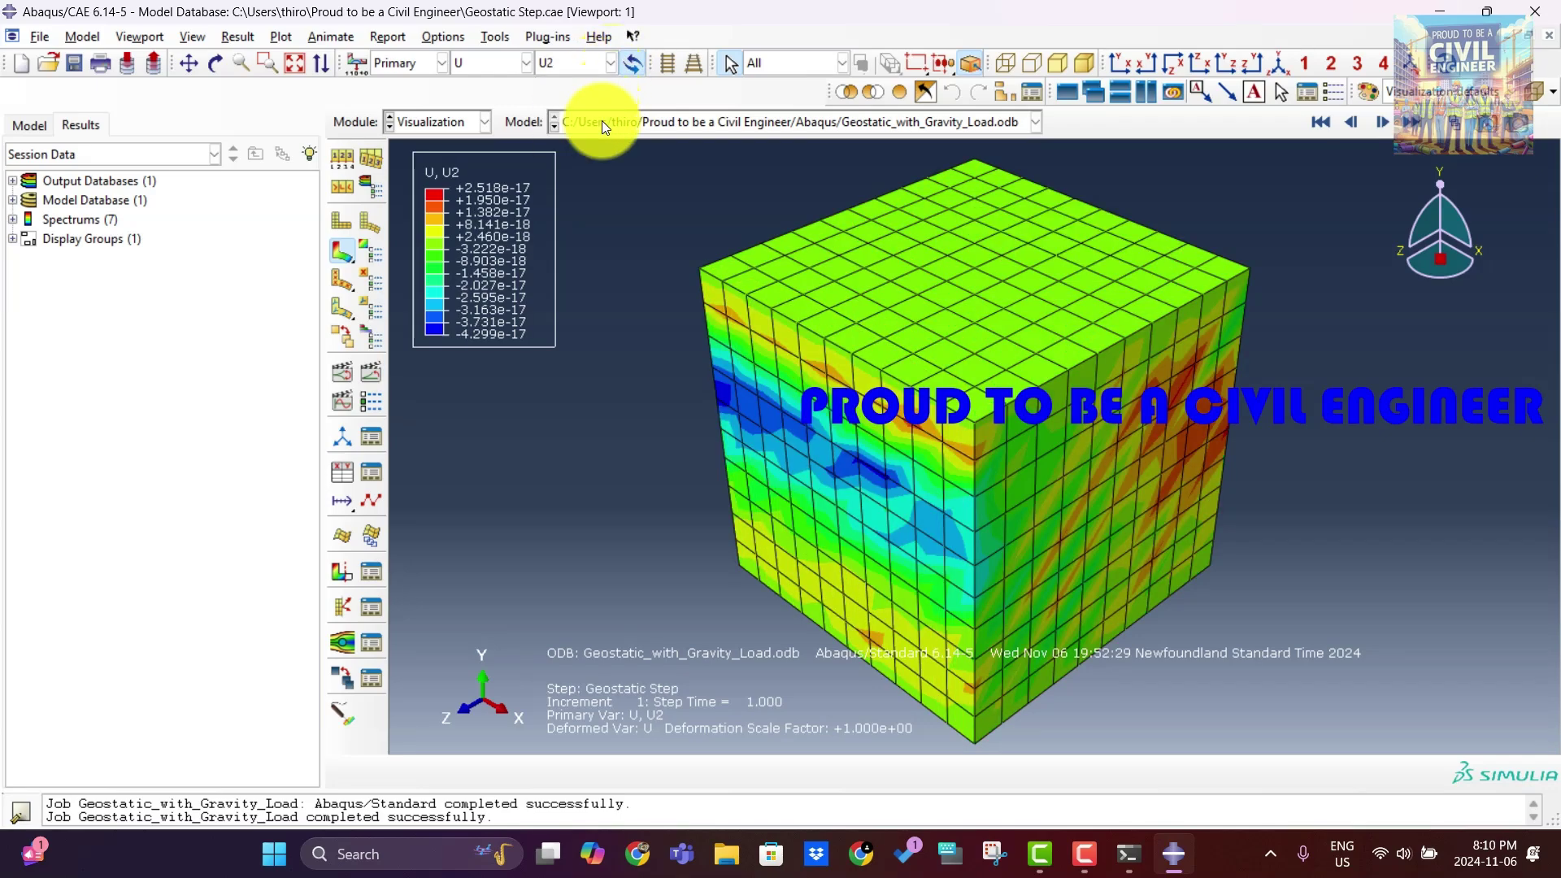
pyautogui.click(606, 65)
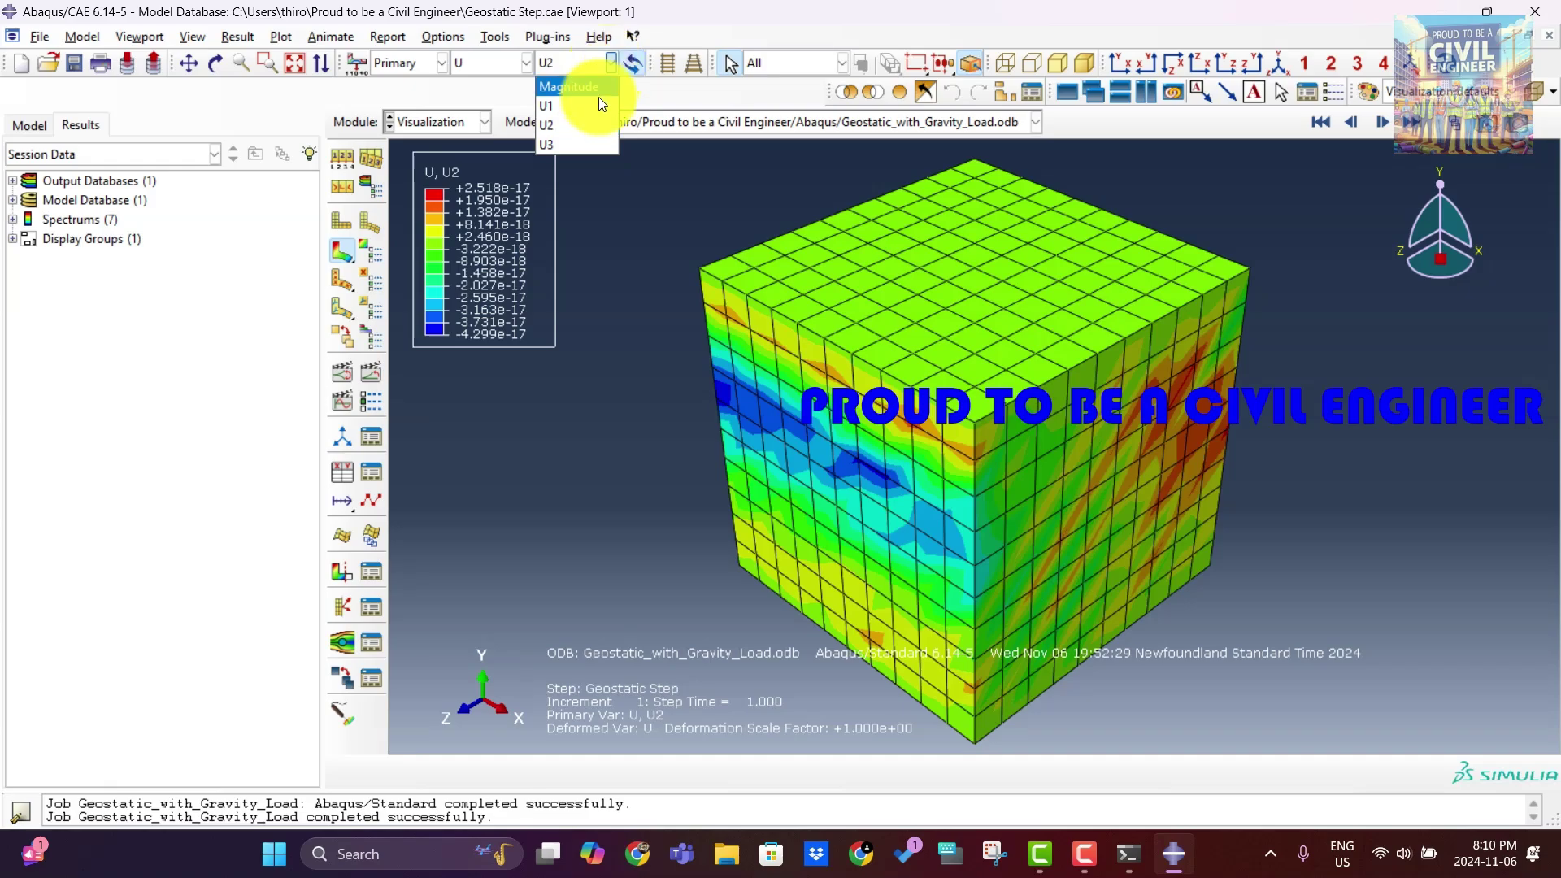
pyautogui.click(585, 140)
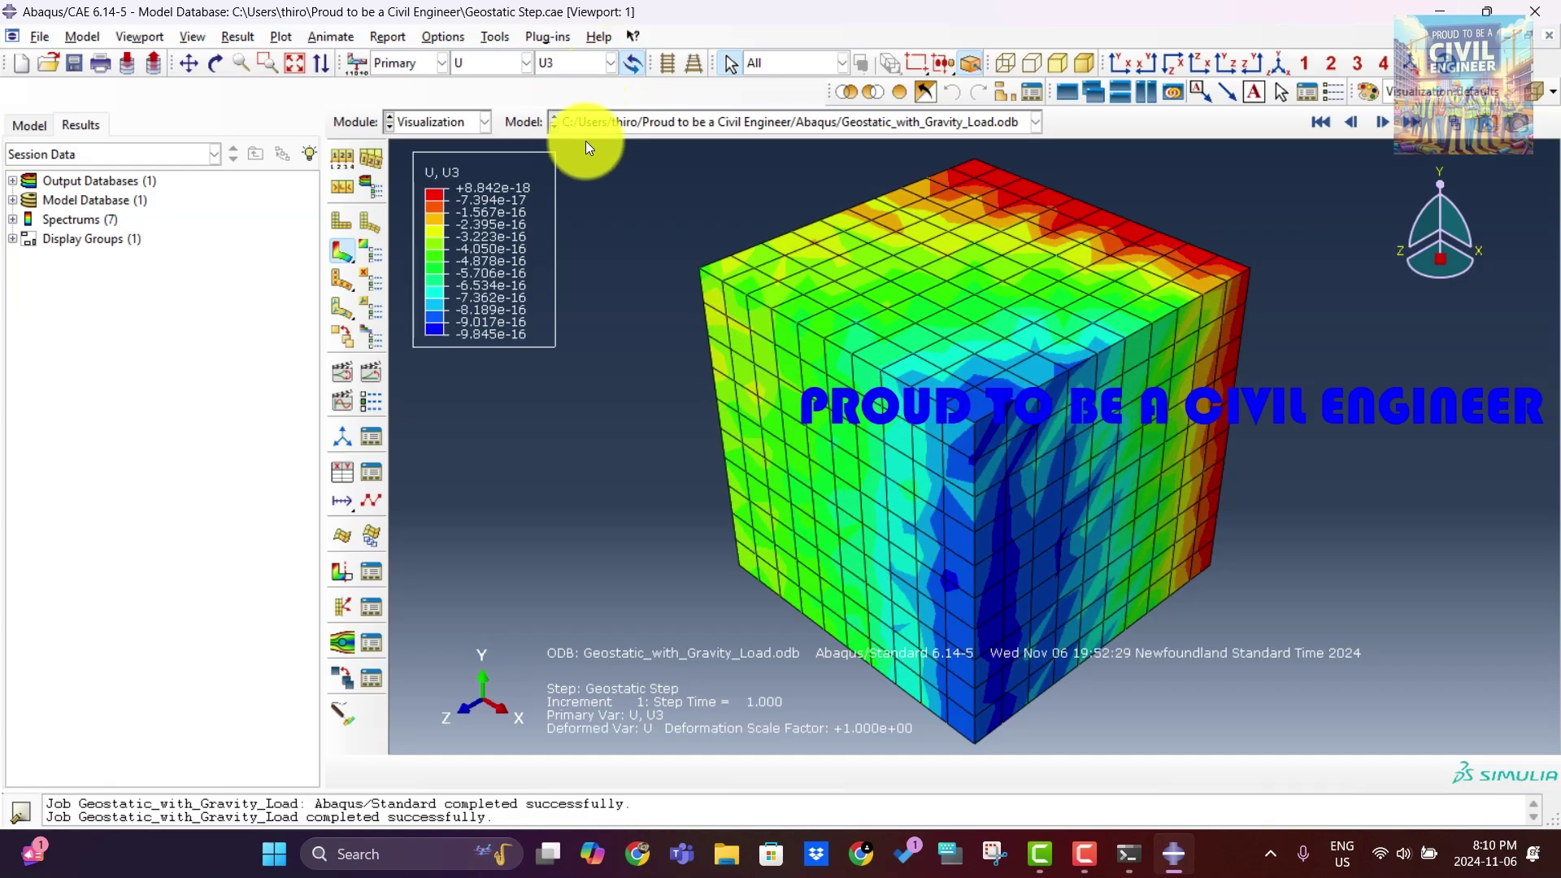
# Plot the stress contours on the block, viewing the normal components S11, S22 and S33 in turn.
pyautogui.click(526, 65)
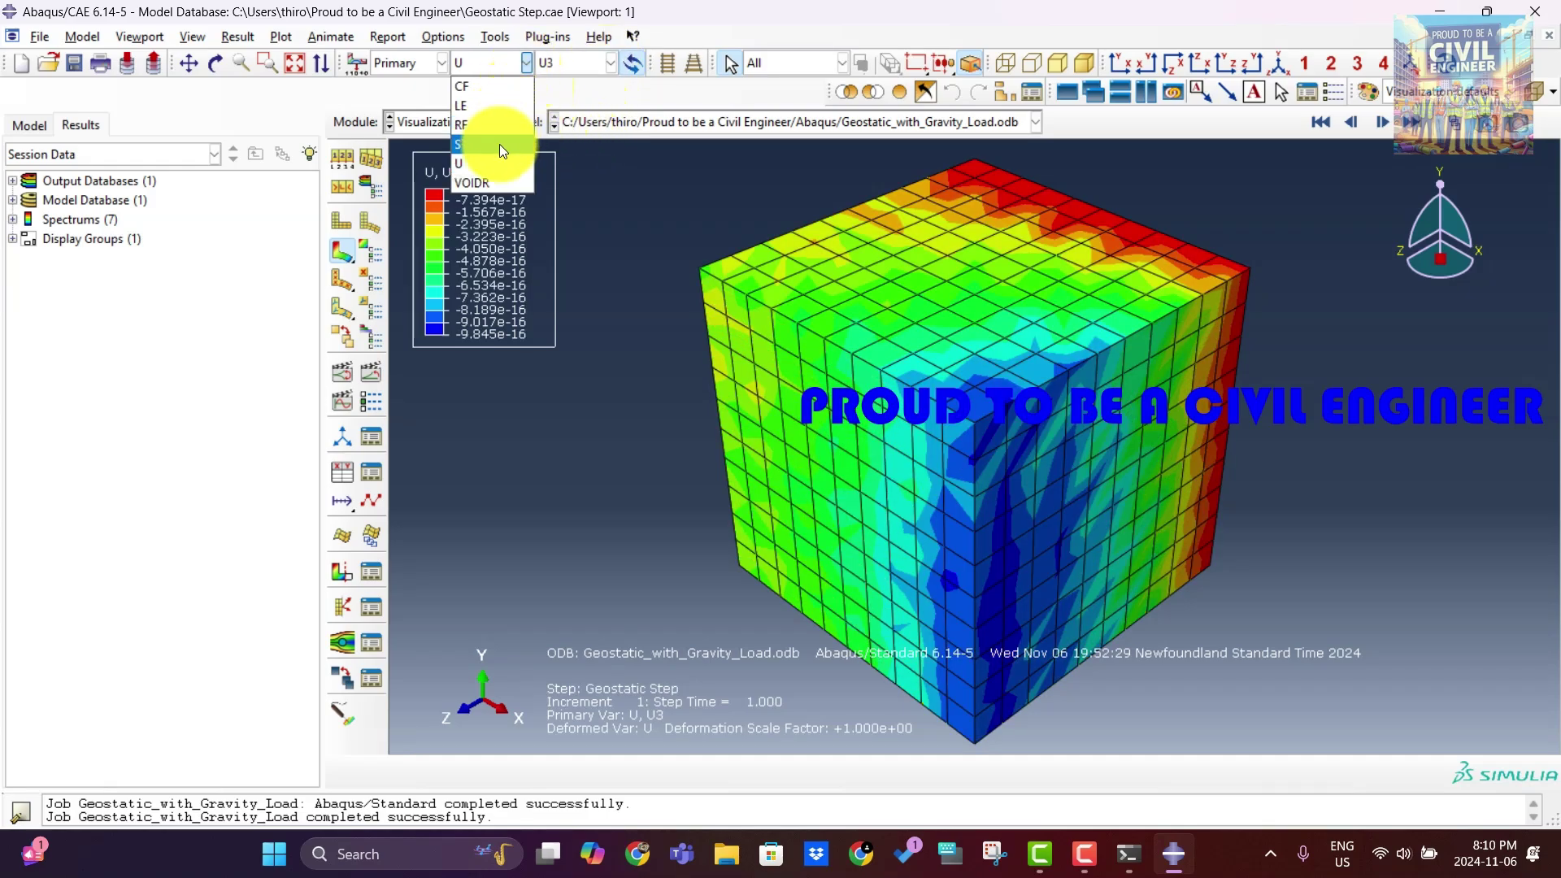
pyautogui.click(499, 145)
pyautogui.click(613, 65)
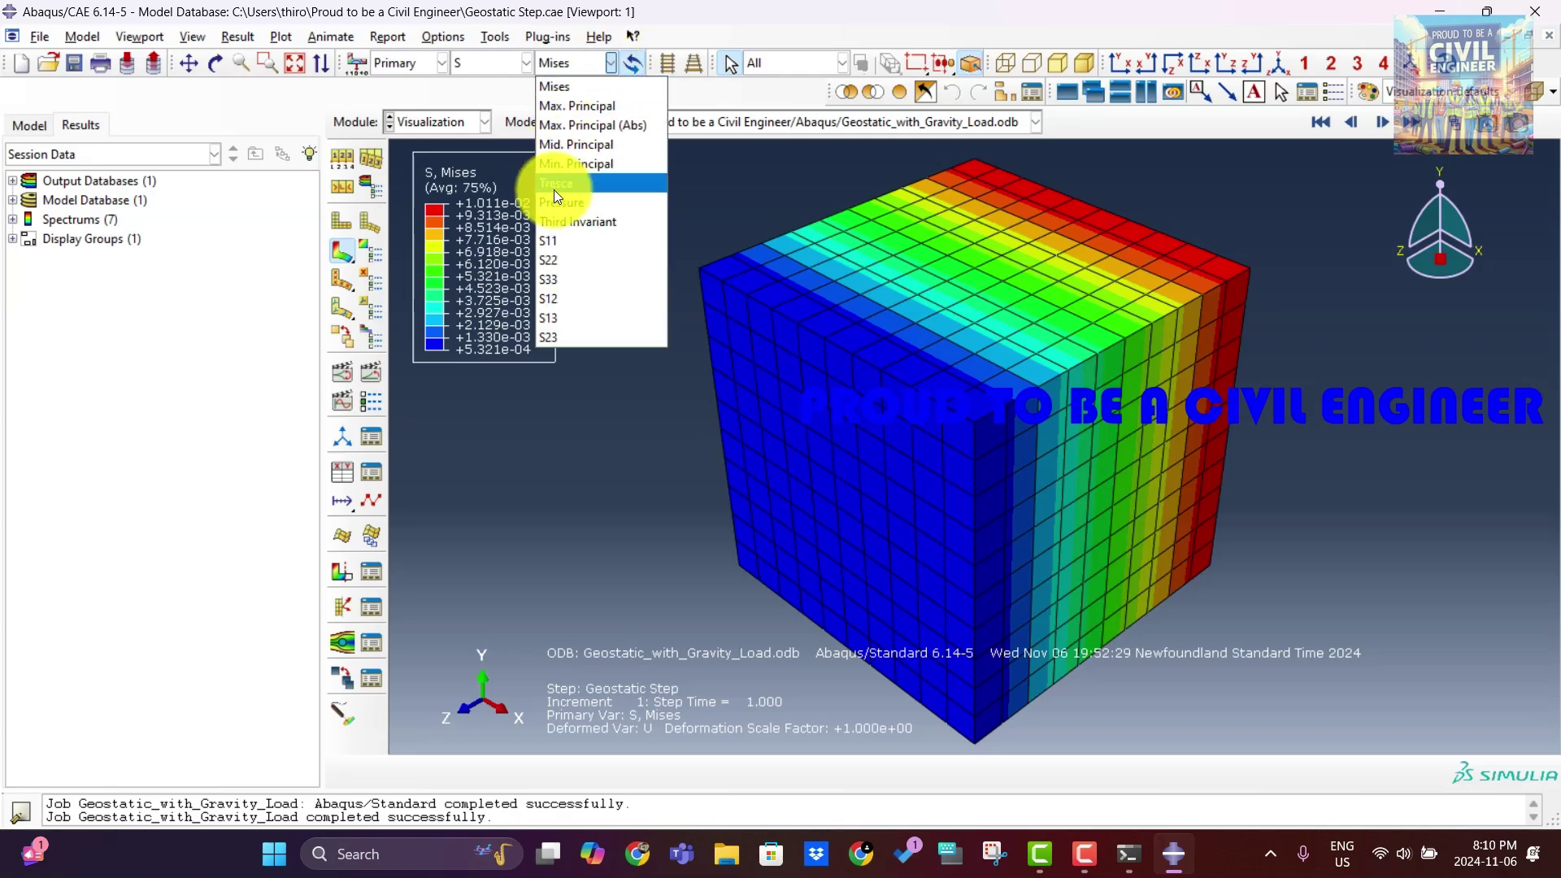
pyautogui.click(548, 235)
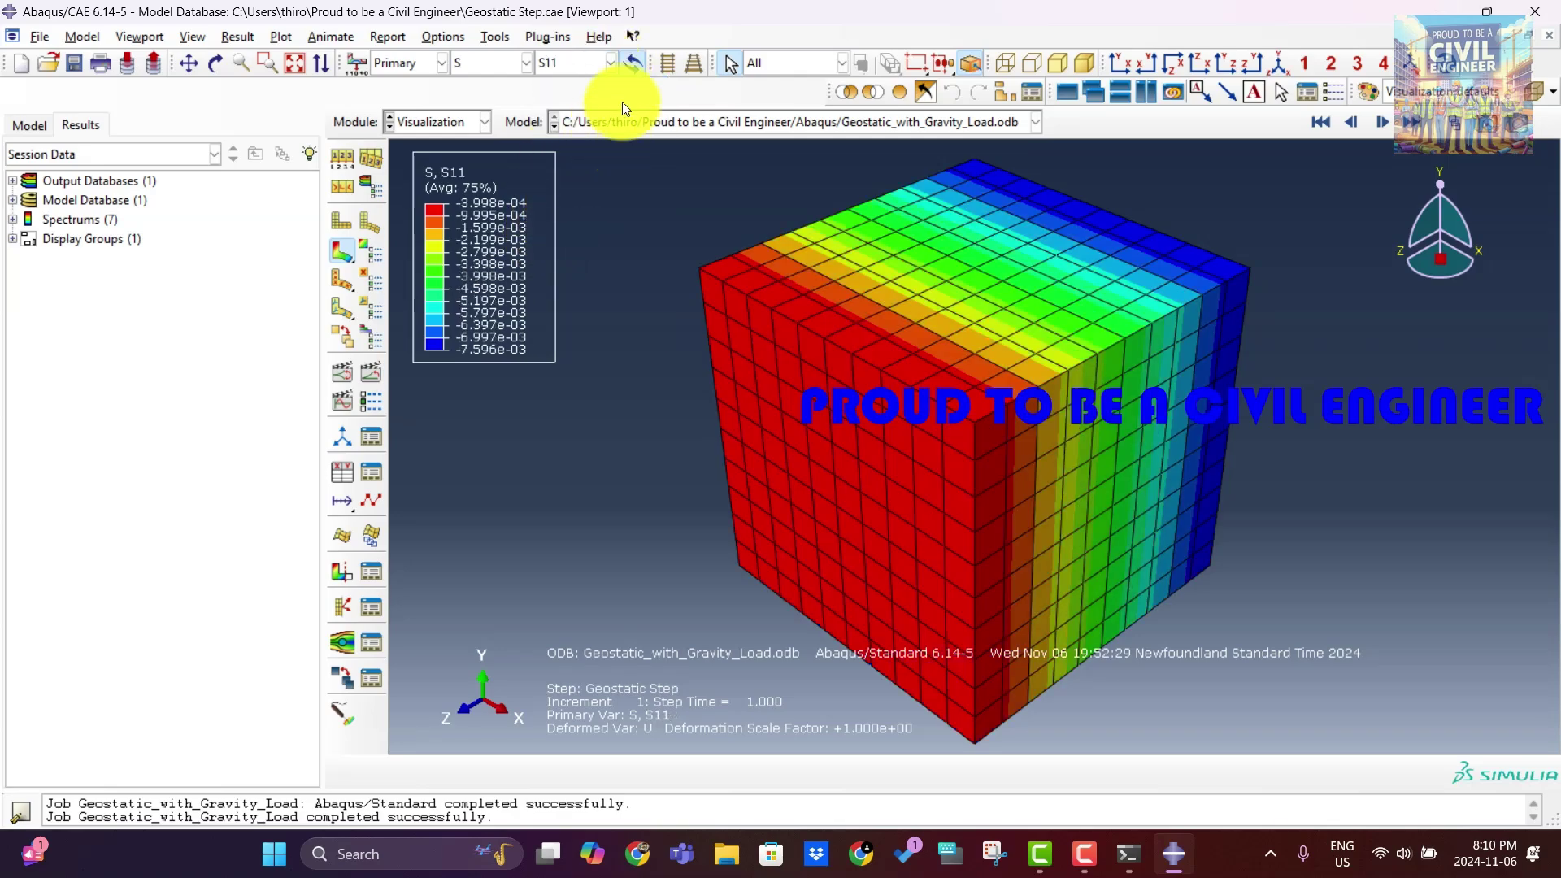
pyautogui.click(609, 65)
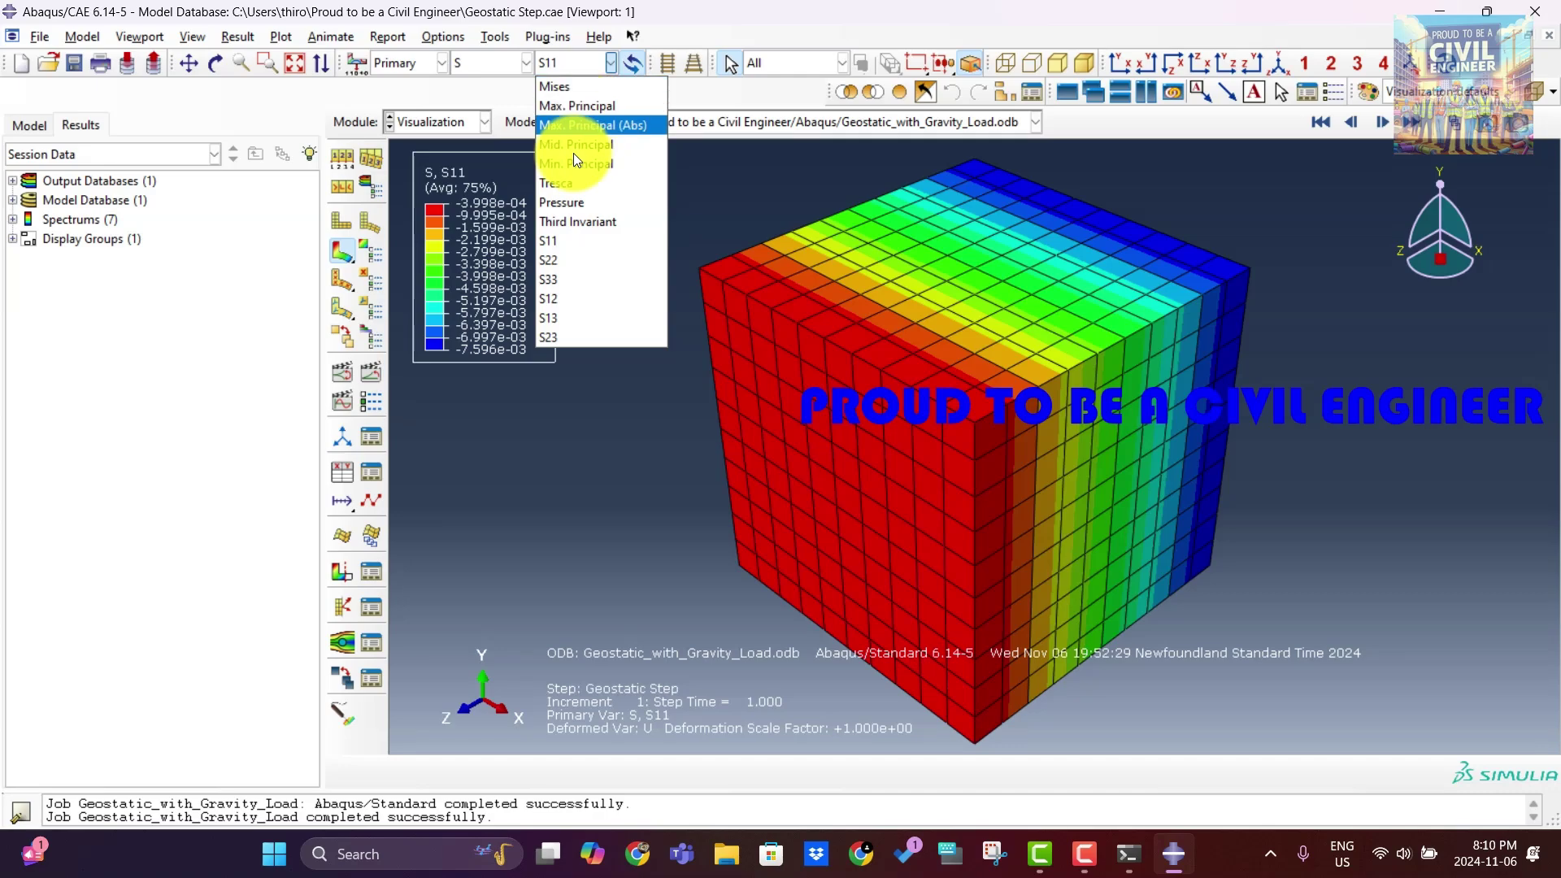
pyautogui.click(547, 260)
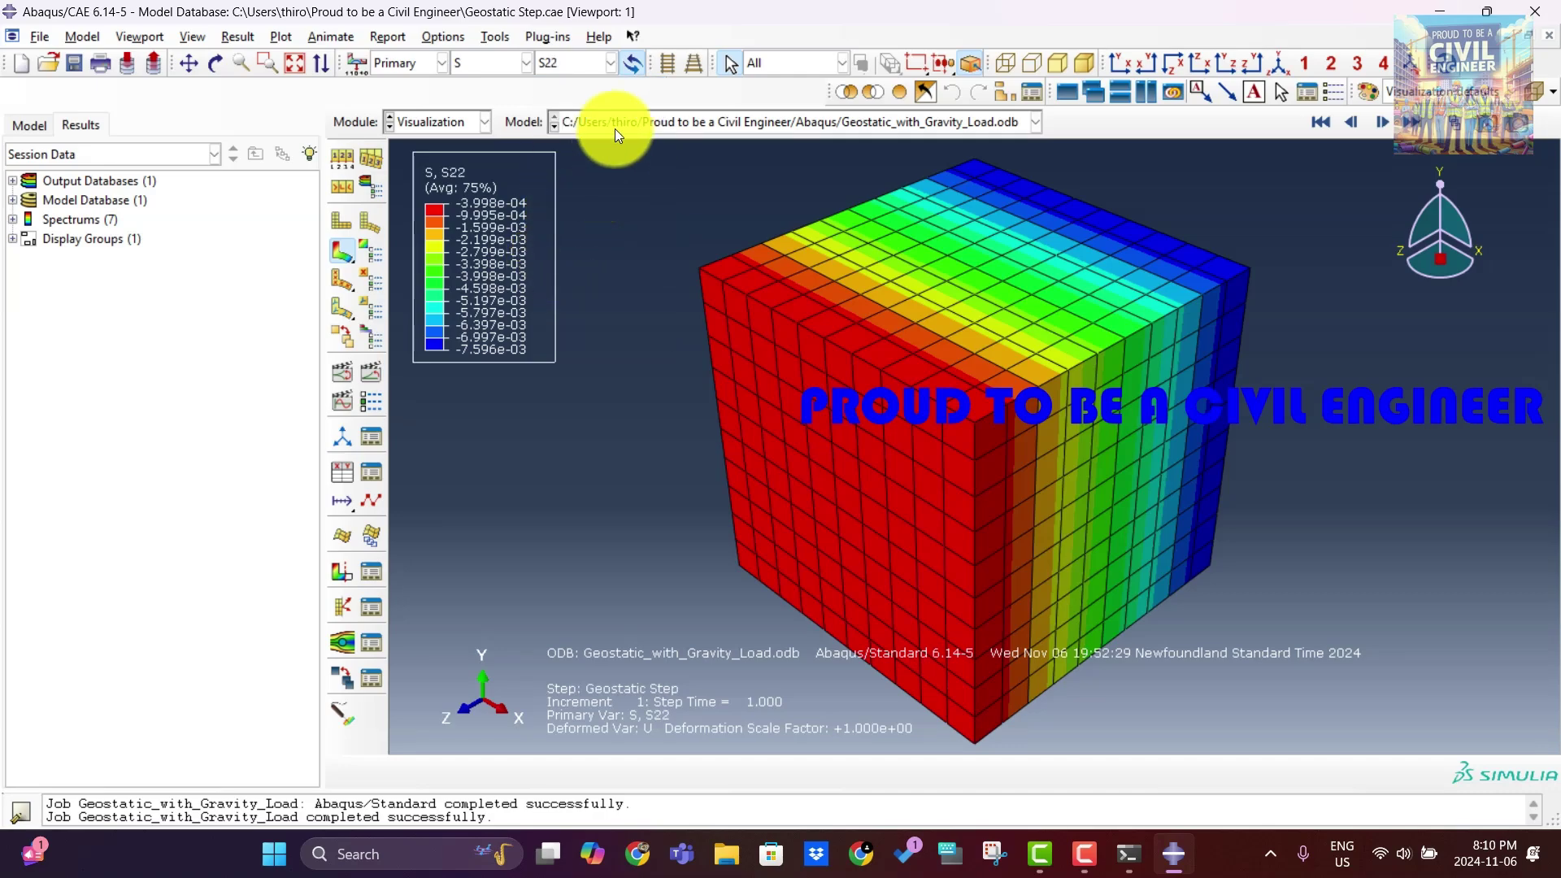
pyautogui.click(610, 65)
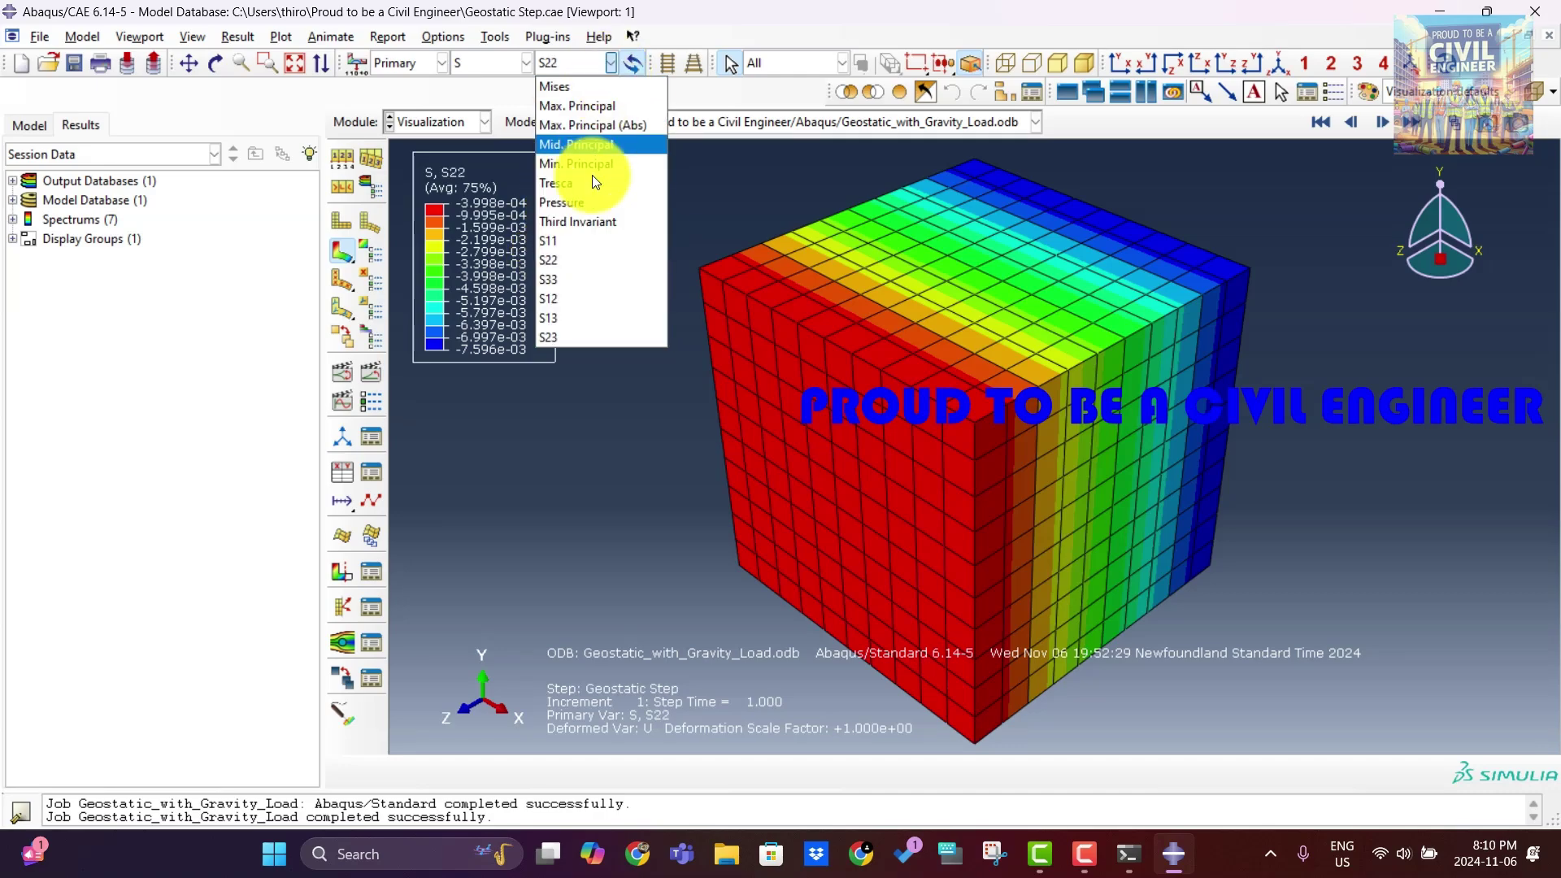
pyautogui.click(576, 281)
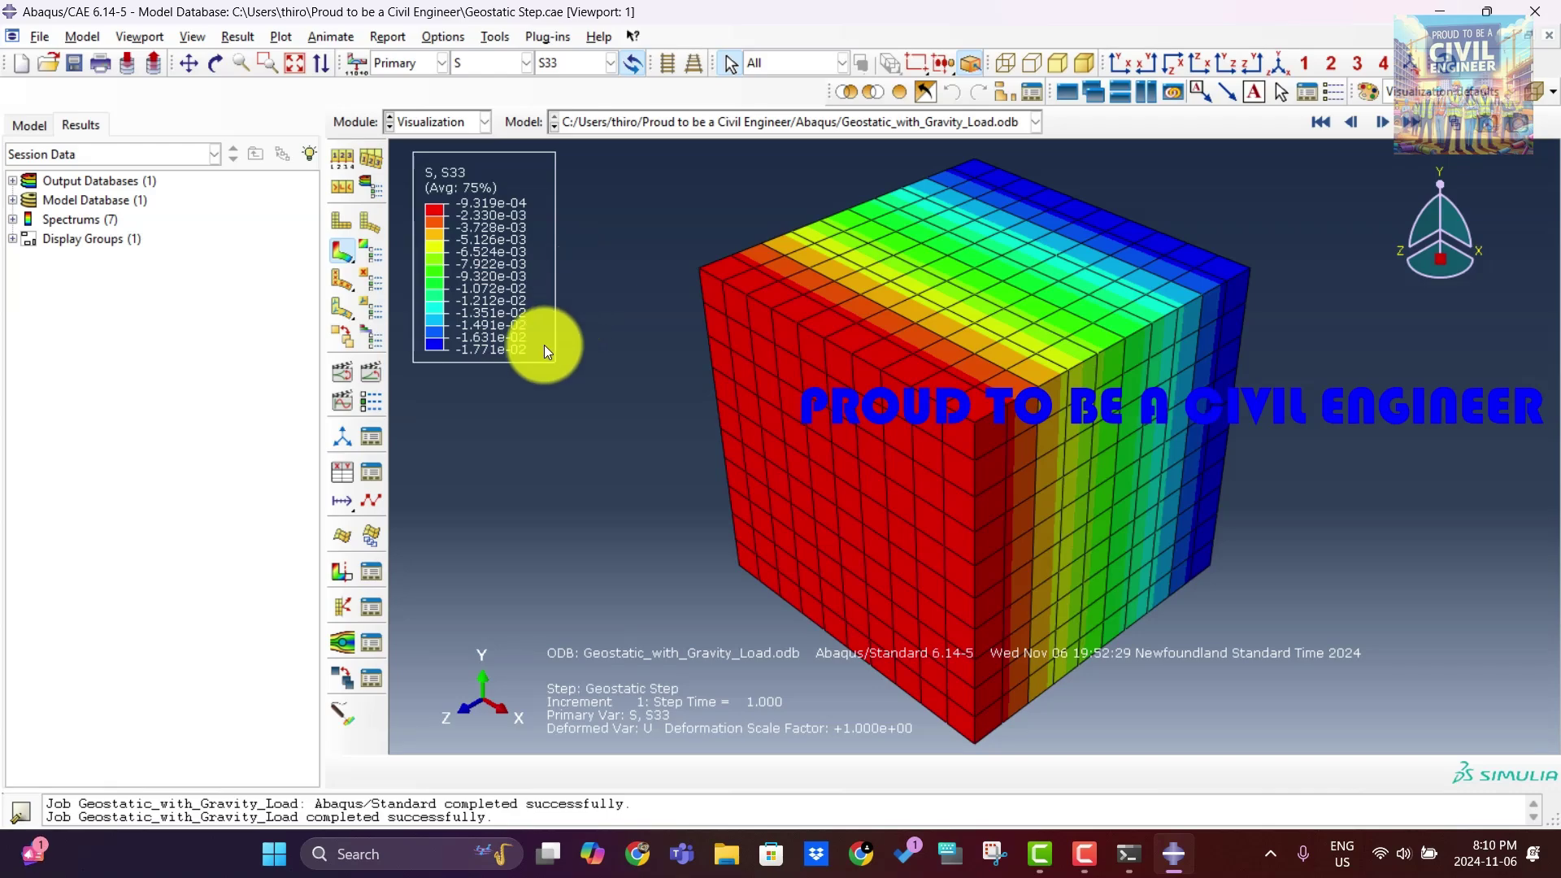